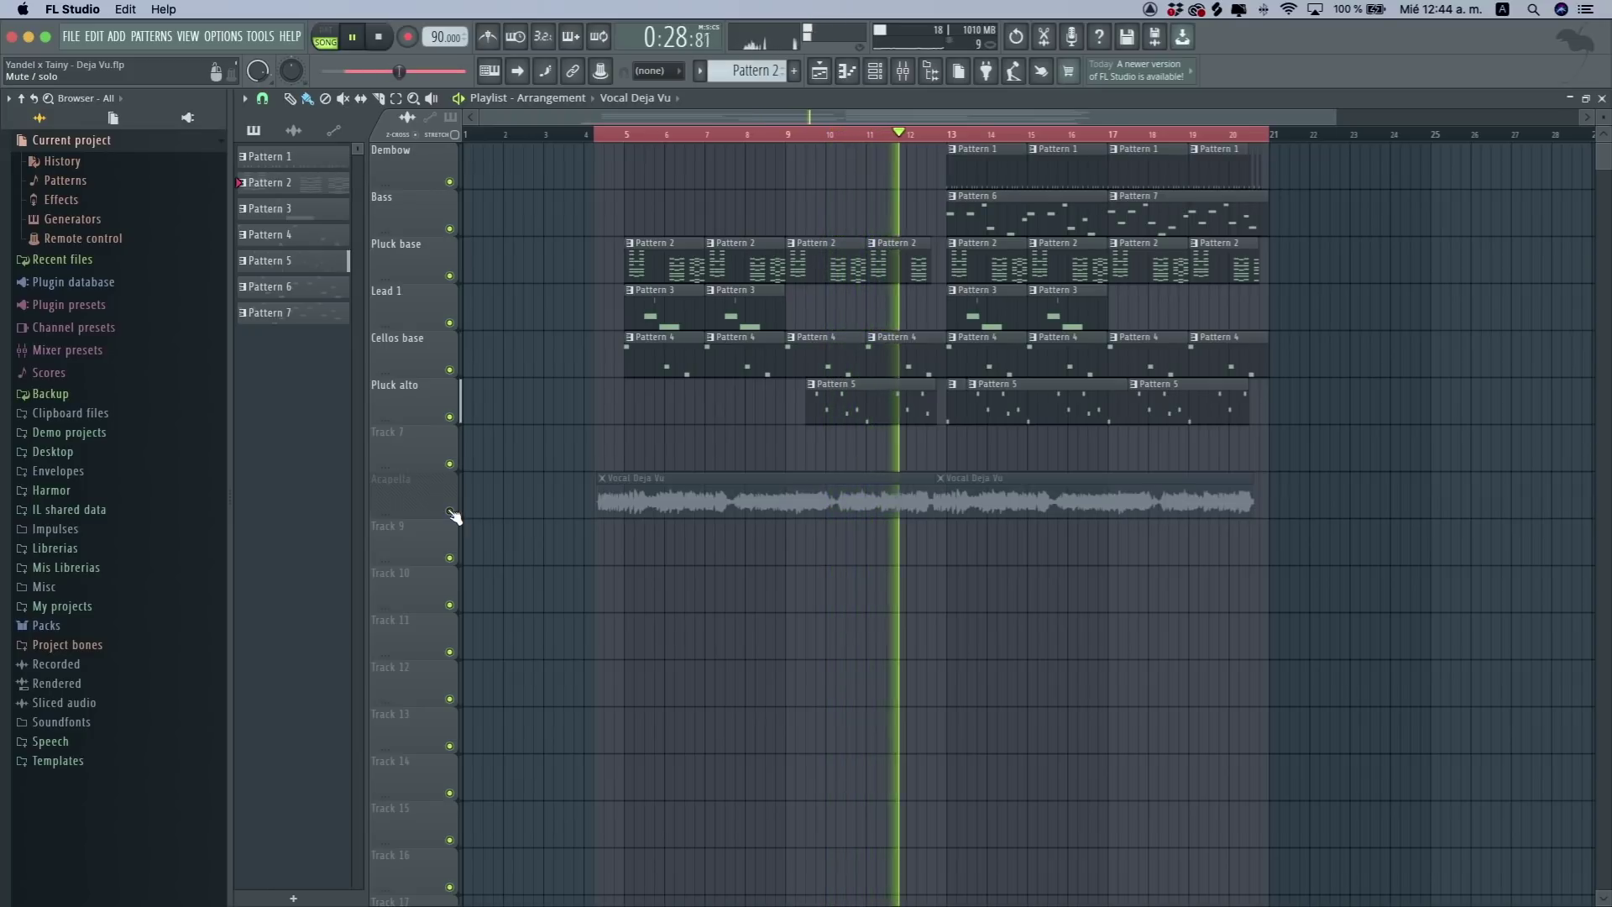
- Compare the arrangement with and without the Acapella track by toggling its mute during playback, and stop playback with it unmuted
{"action": "left_click", "coordinate": [450, 511]}
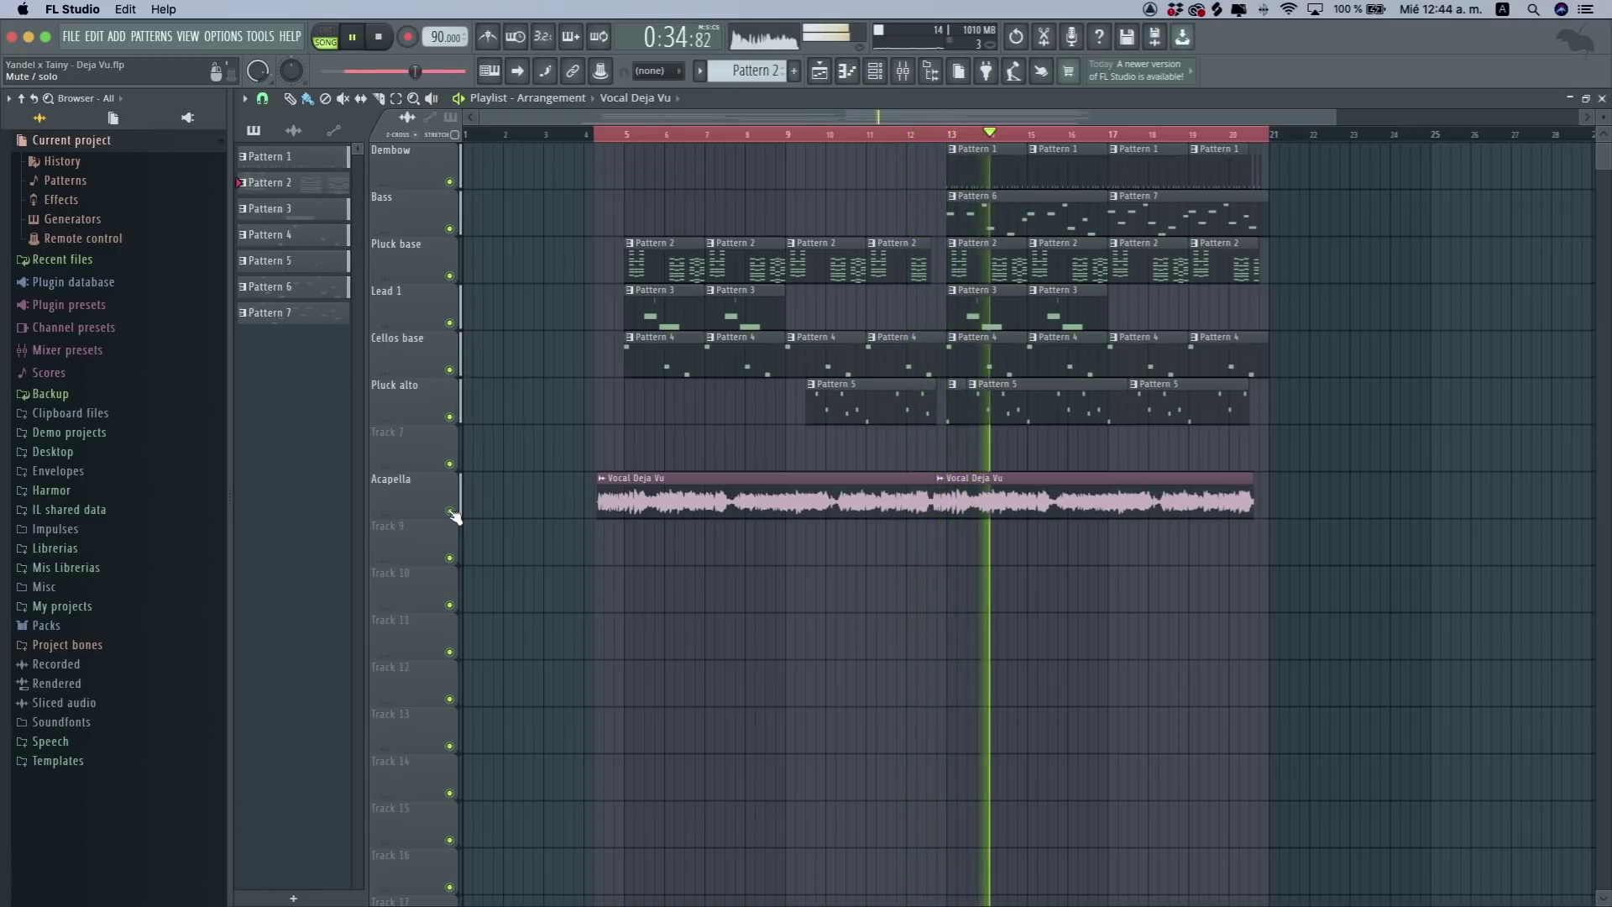
{"action": "left_click", "coordinate": [450, 511]}
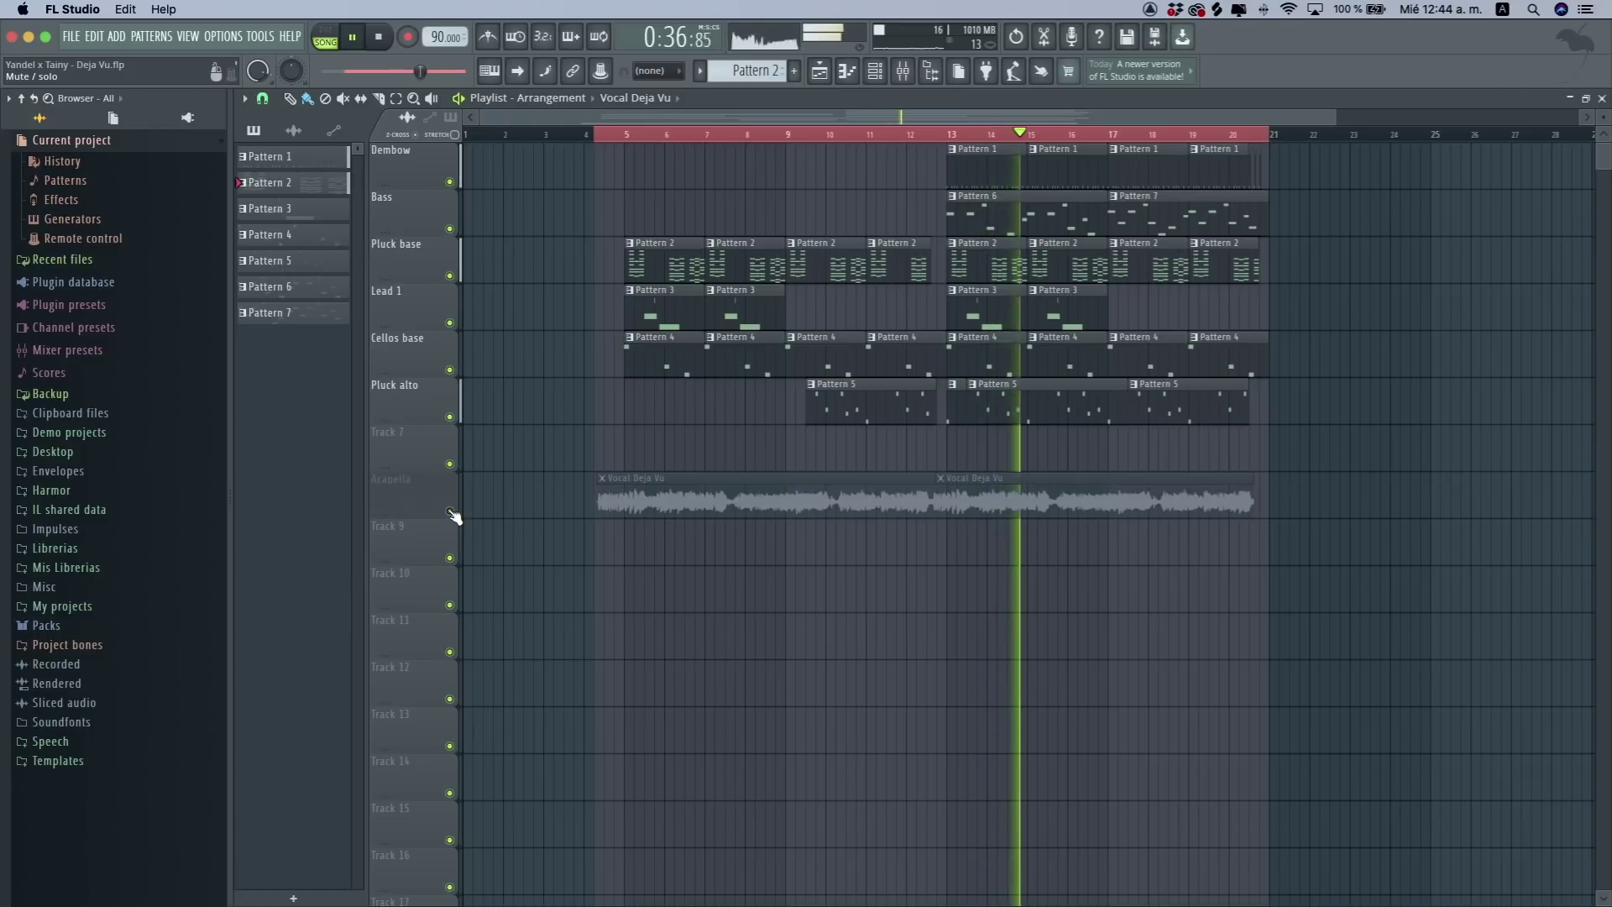
{"action": "left_click", "coordinate": [450, 512]}
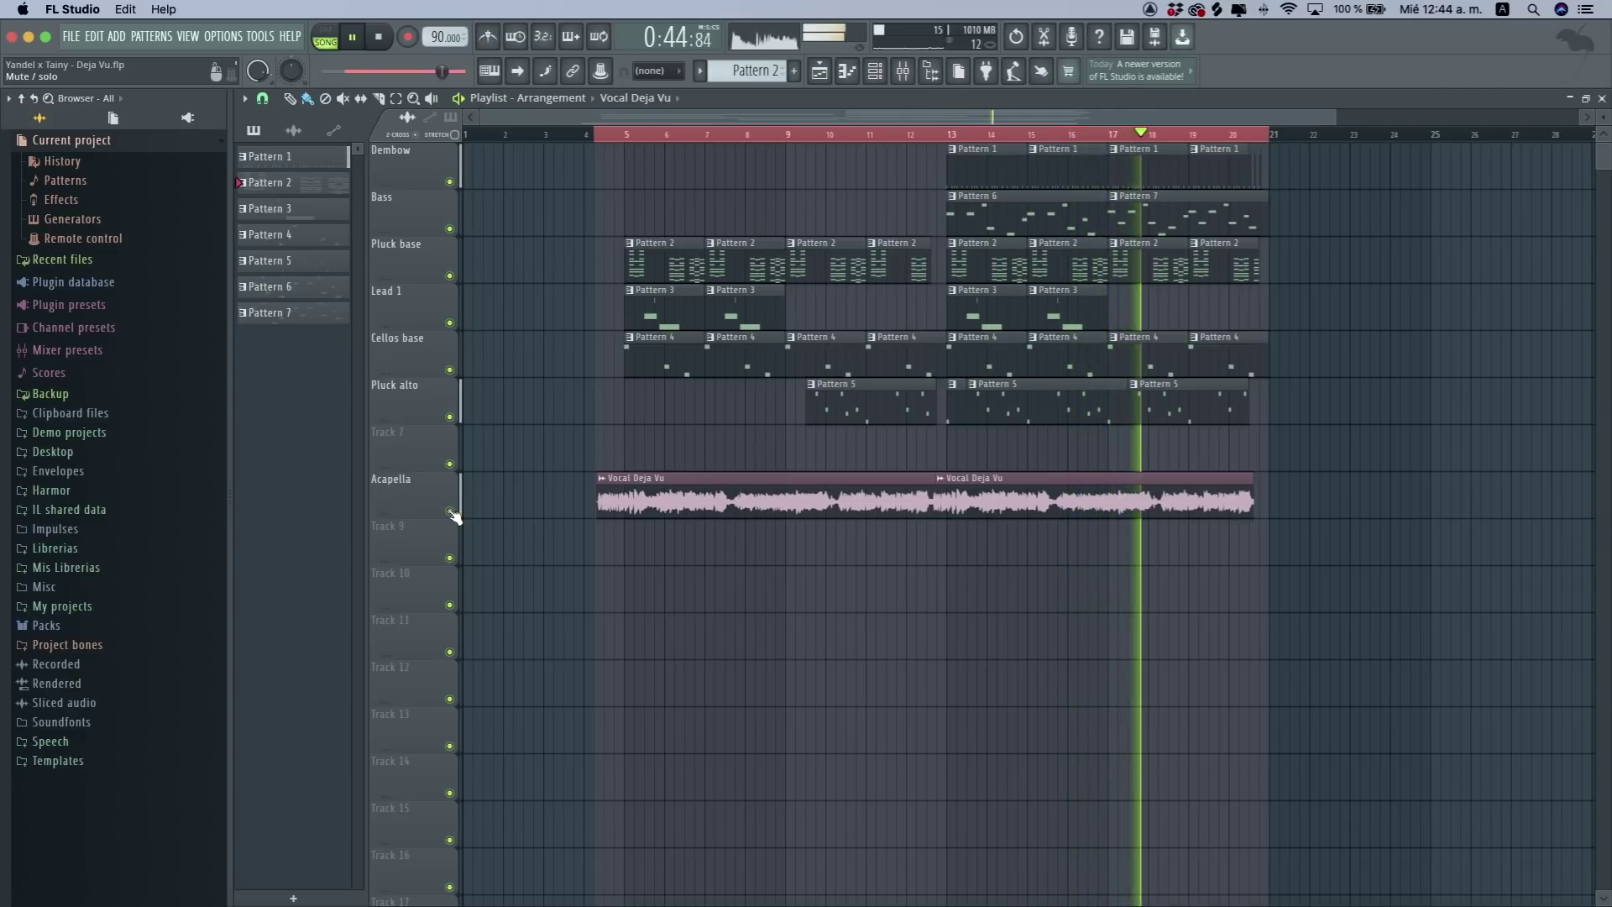
{"action": "left_click", "coordinate": [452, 512]}
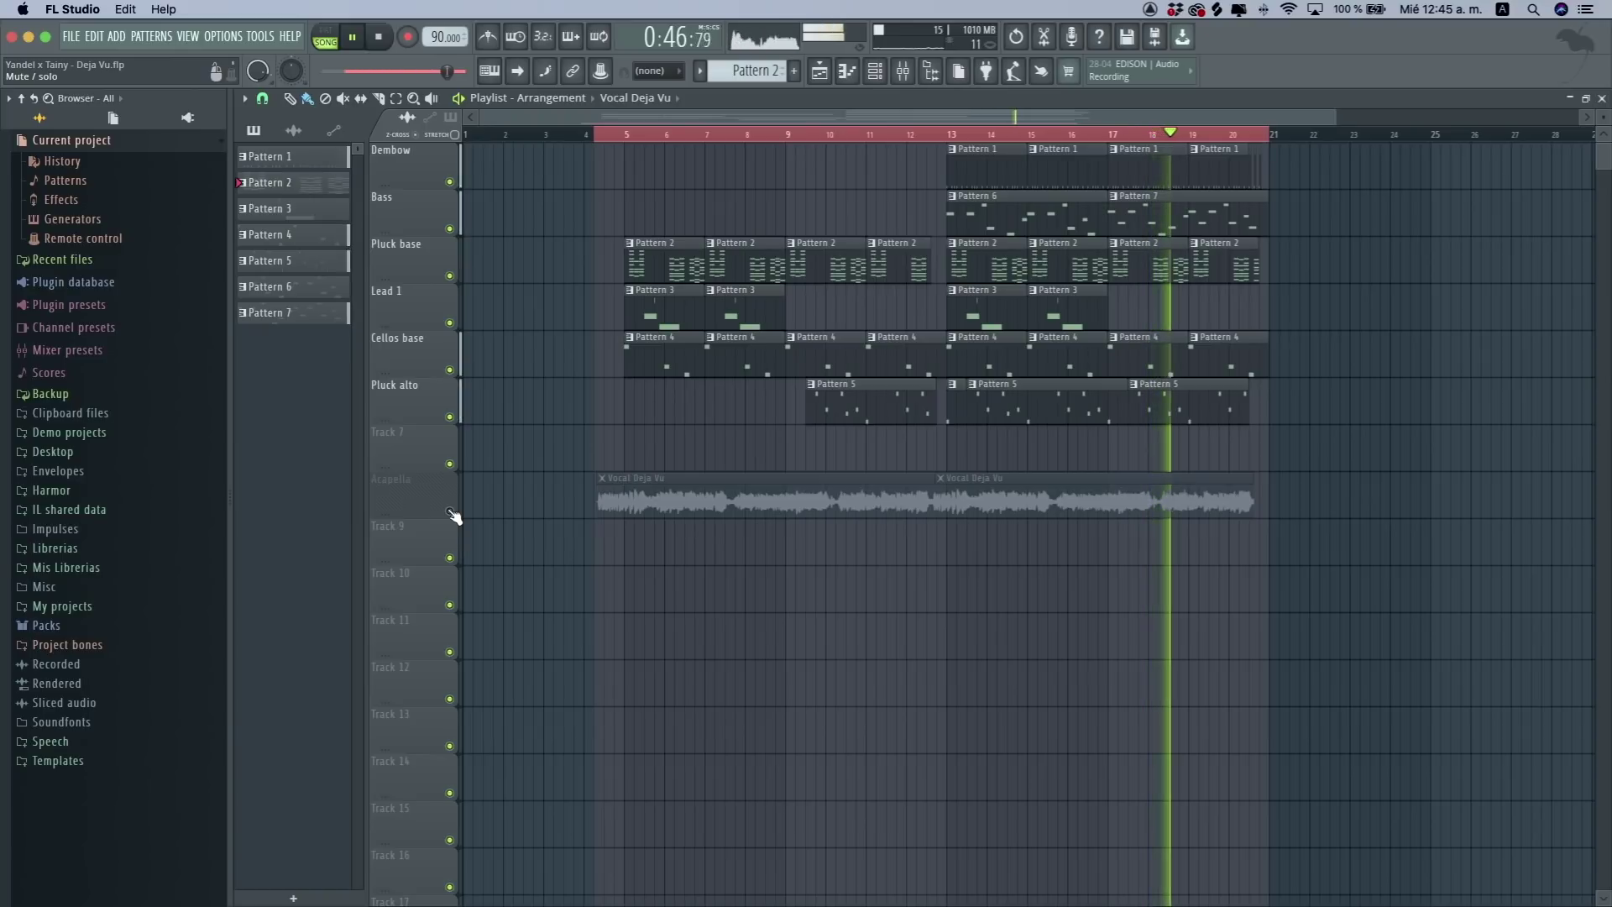
{"action": "left_click", "coordinate": [452, 512]}
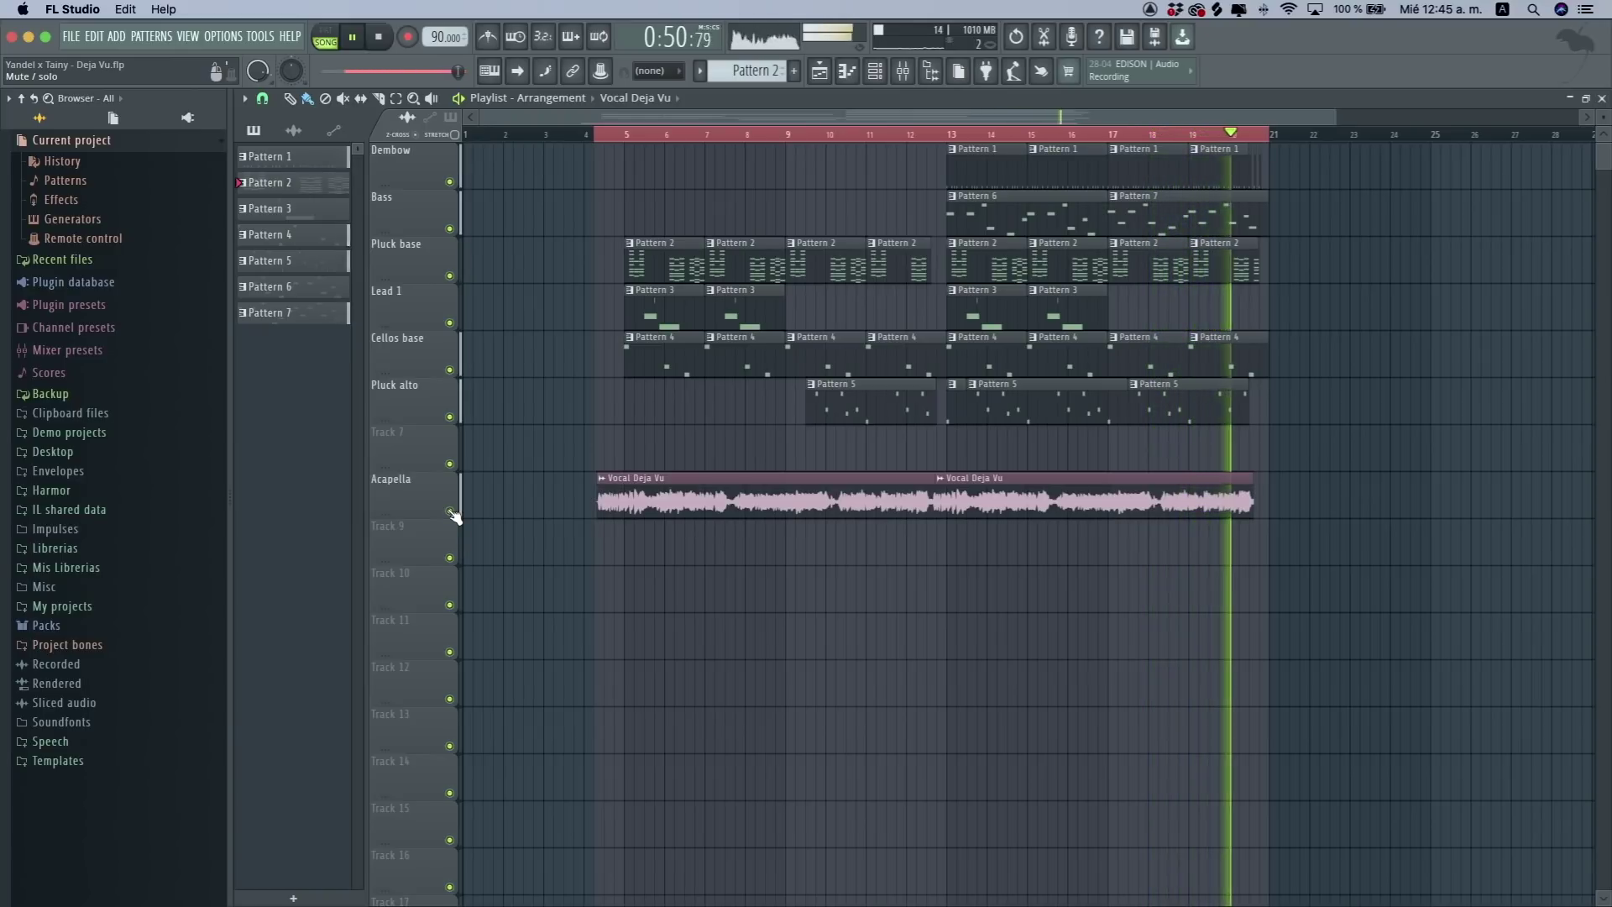
{"action": "key", "text": "space"}
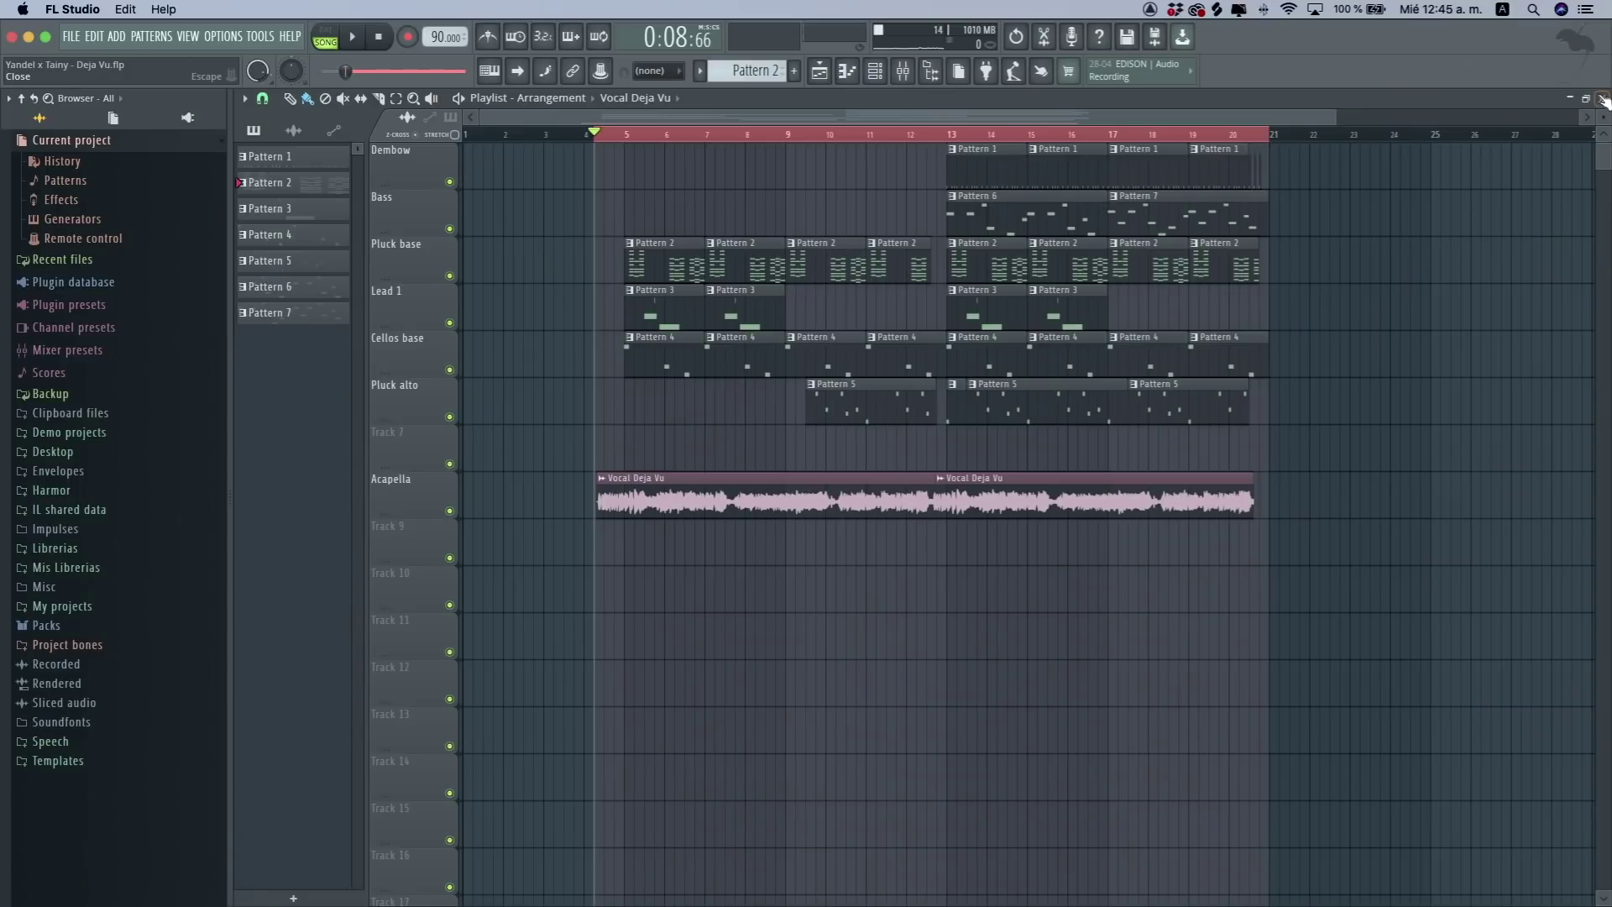
- Check the effects on the Kick_Porfa_1 and Palo_Pasion mixer tracks, and close the mixer
{"action": "key", "text": "F5"}
{"action": "left_click", "coordinate": [869, 76]}
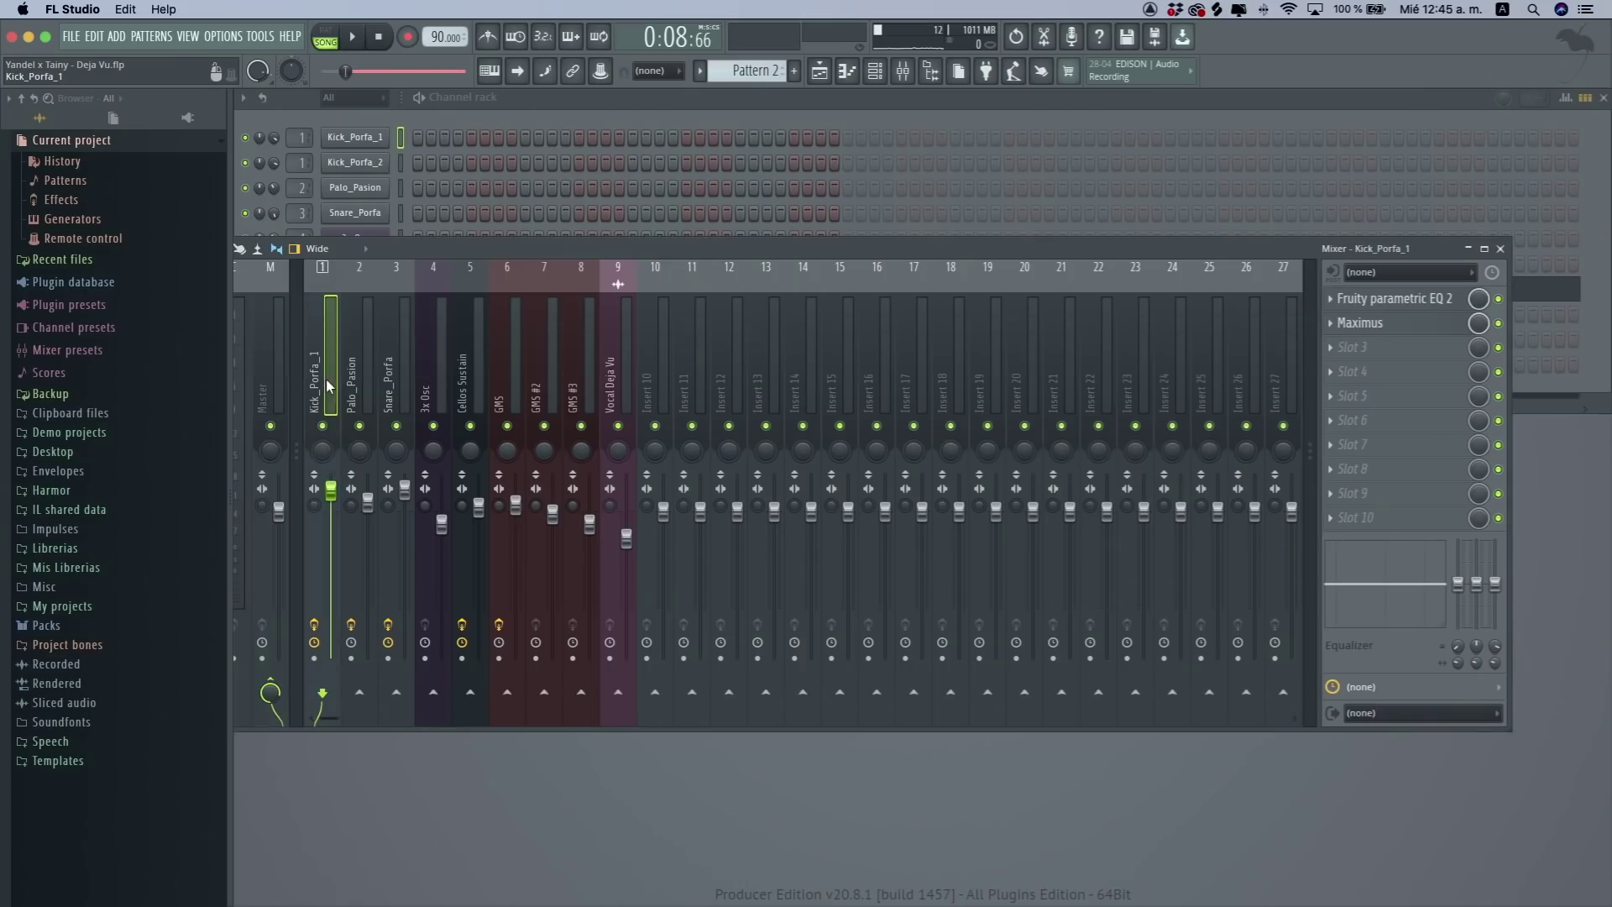
{"action": "left_click", "coordinate": [361, 381]}
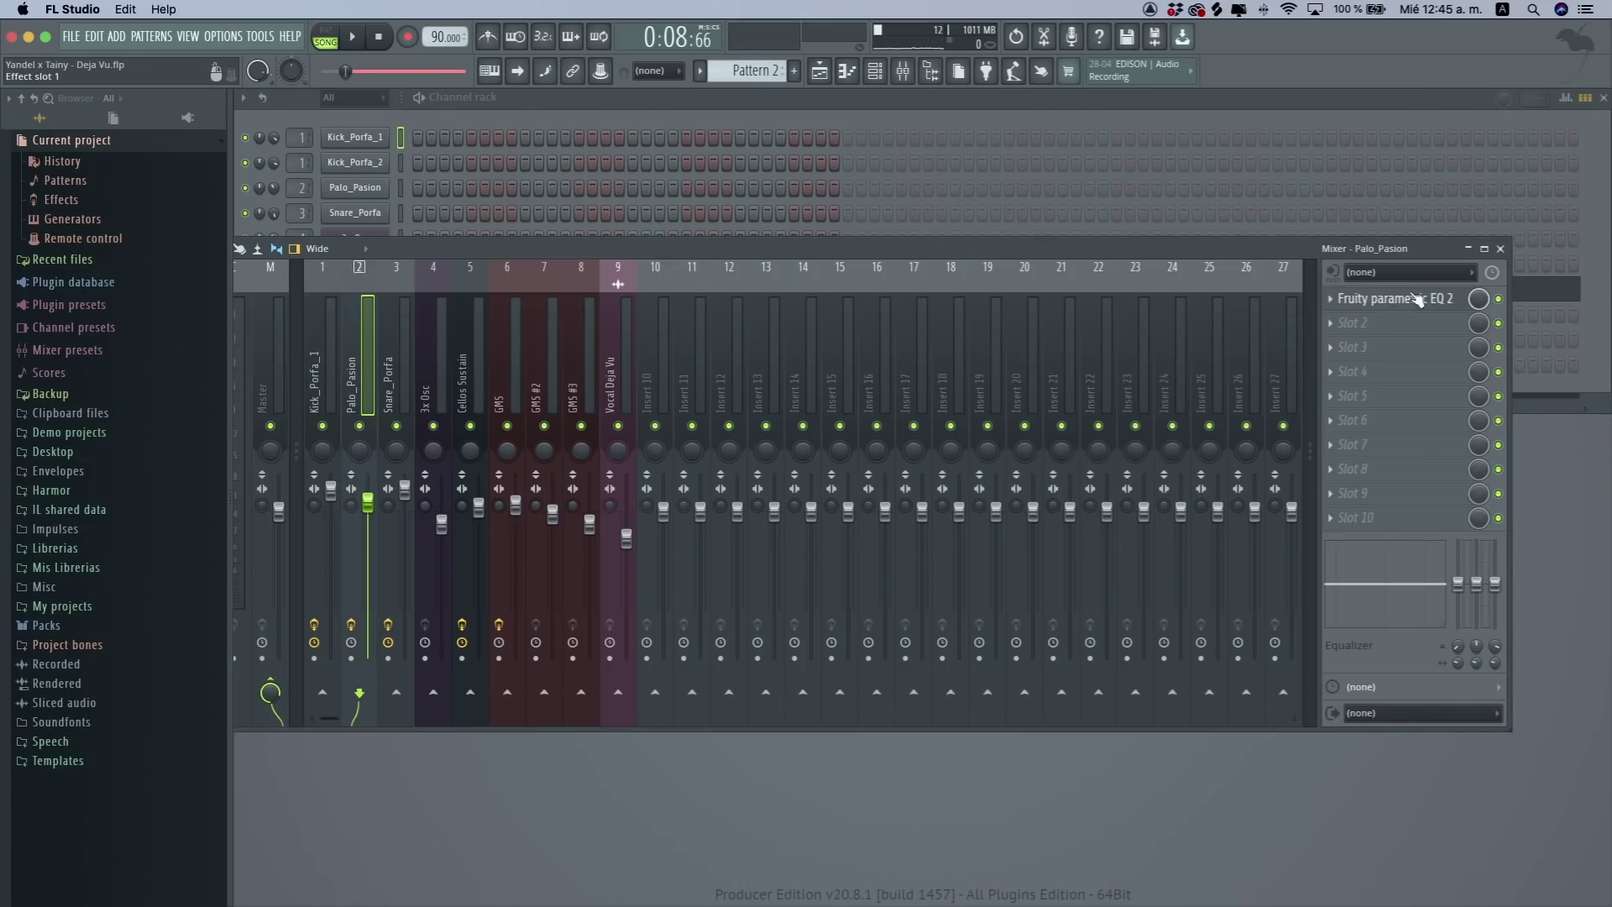
{"action": "left_click", "coordinate": [1502, 249]}
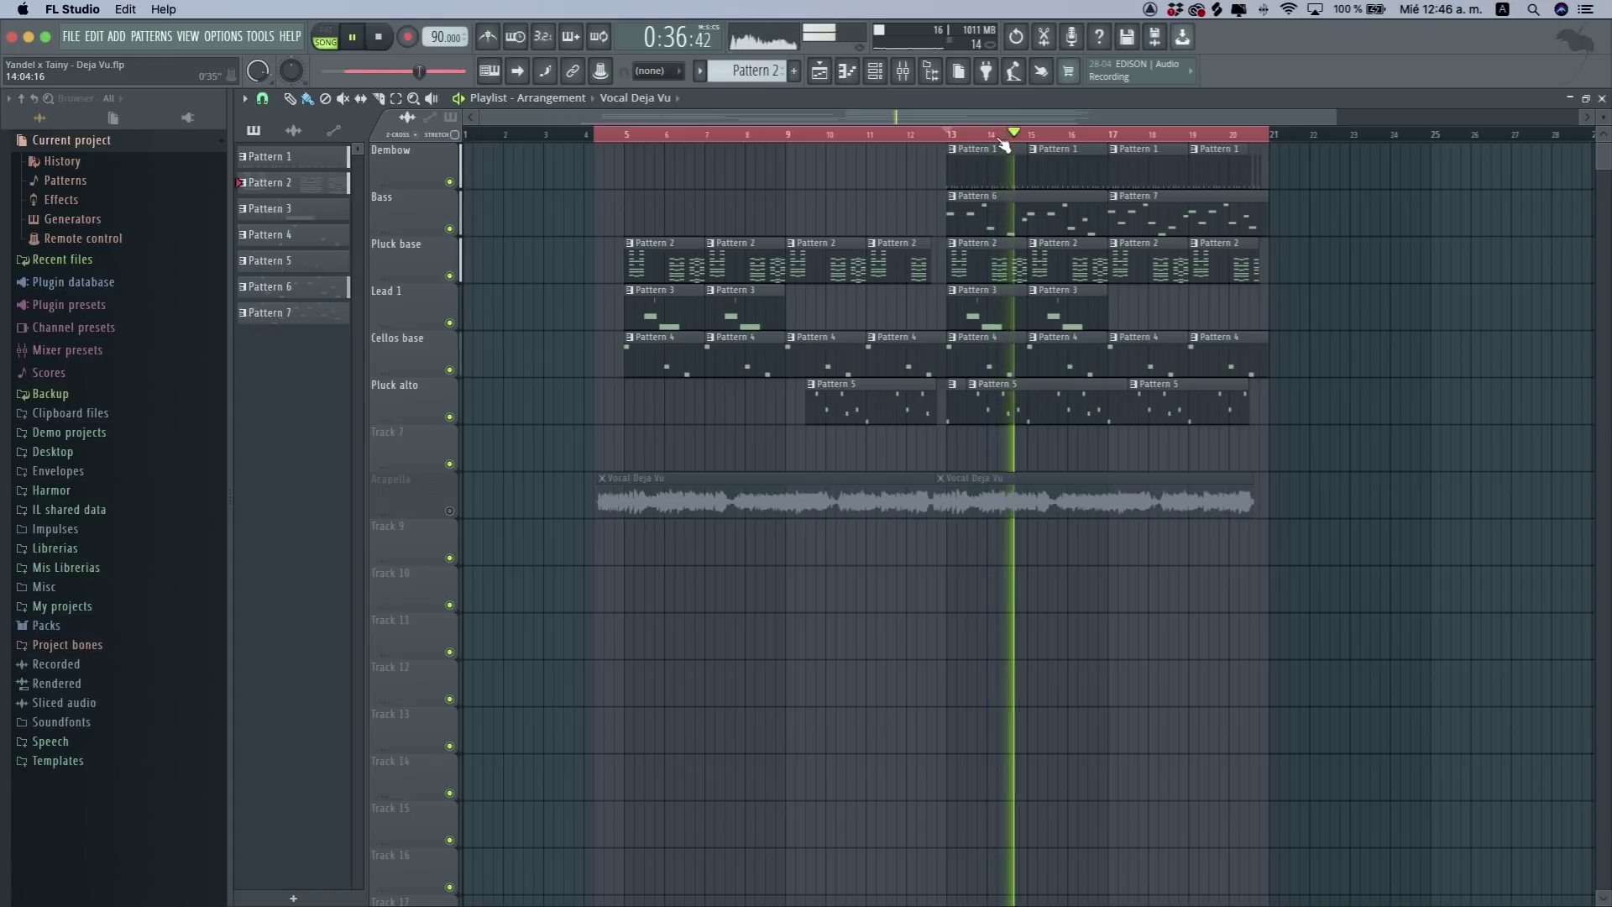
- Solo the Dembow track and the Bass track in turn and listen to each from bar 13
{"action": "key", "text": "space"}
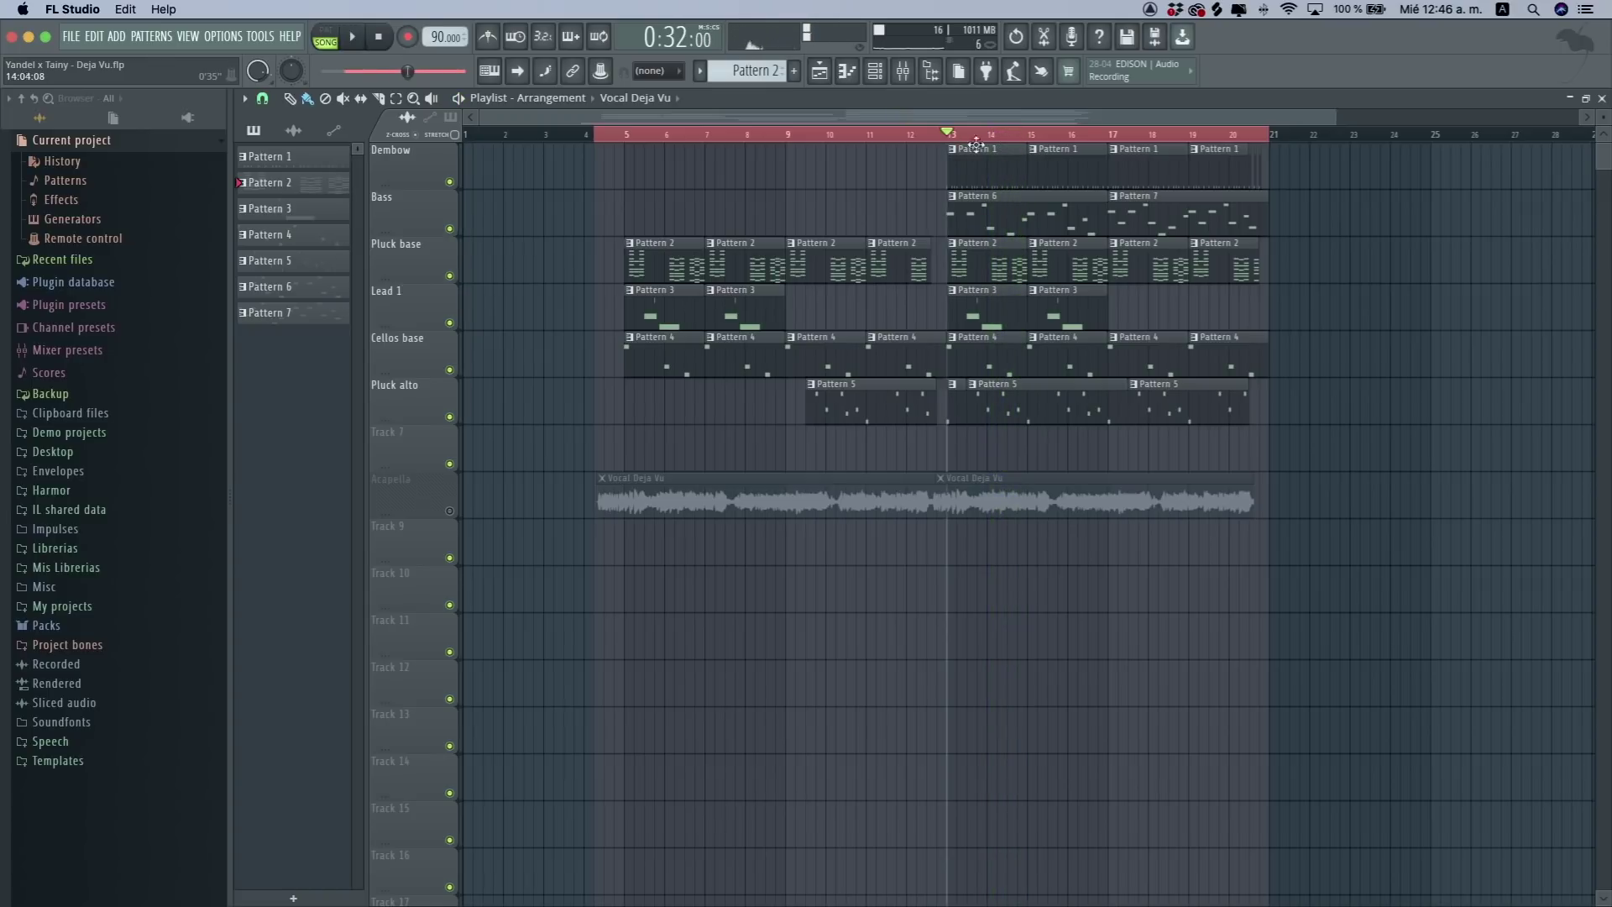
{"action": "right_click", "coordinate": [450, 182]}
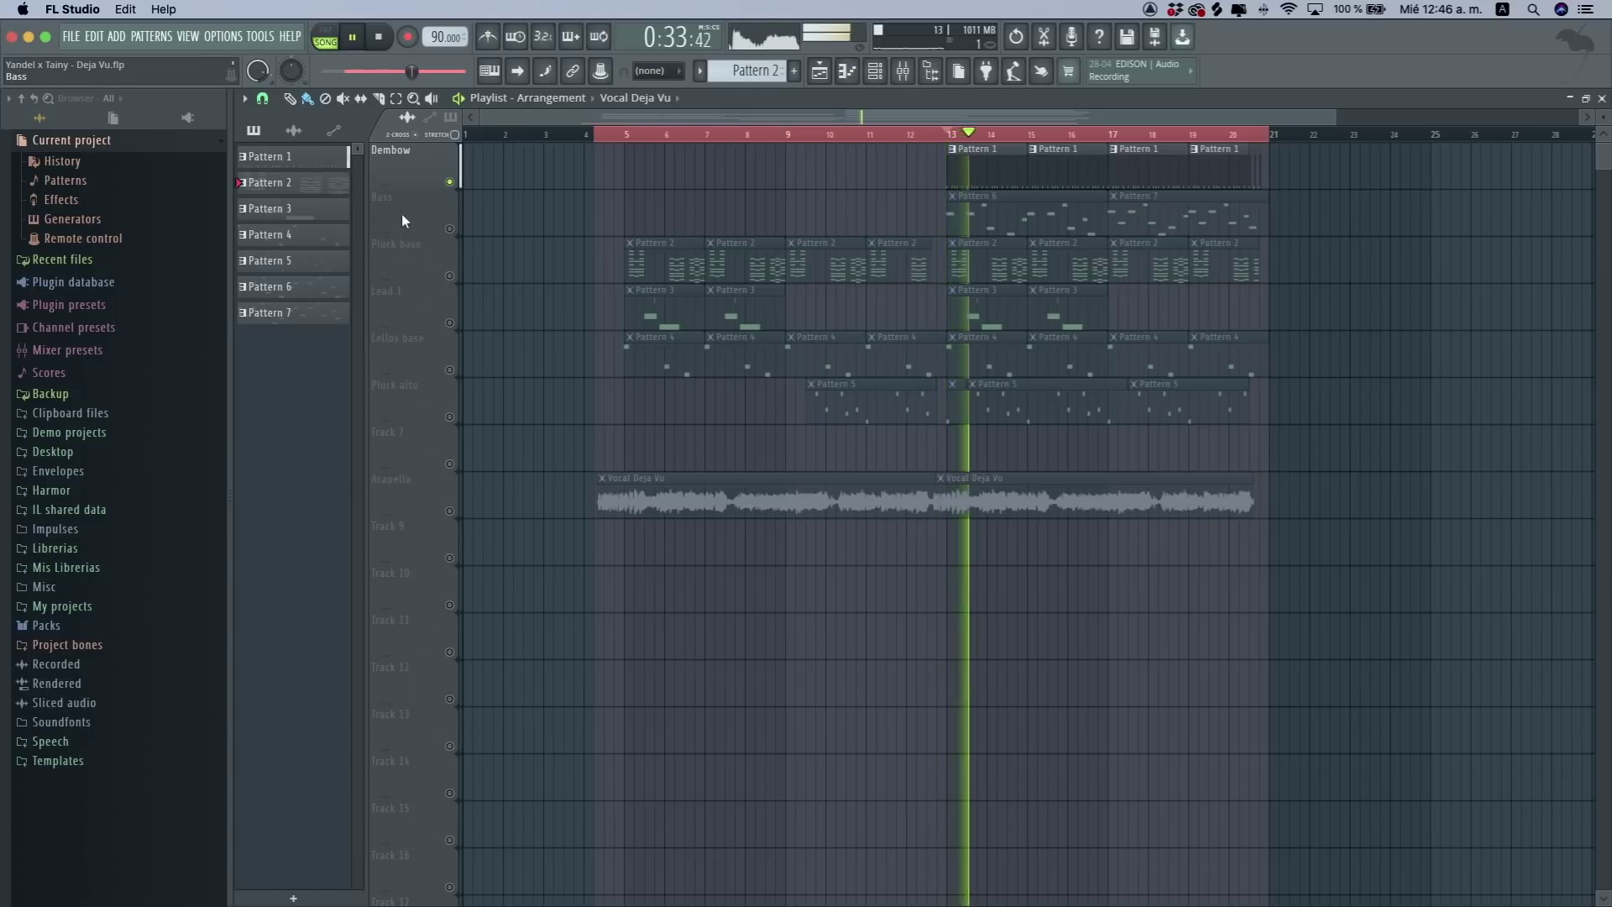
{"action": "key", "text": "space"}
{"action": "right_click", "coordinate": [451, 229]}
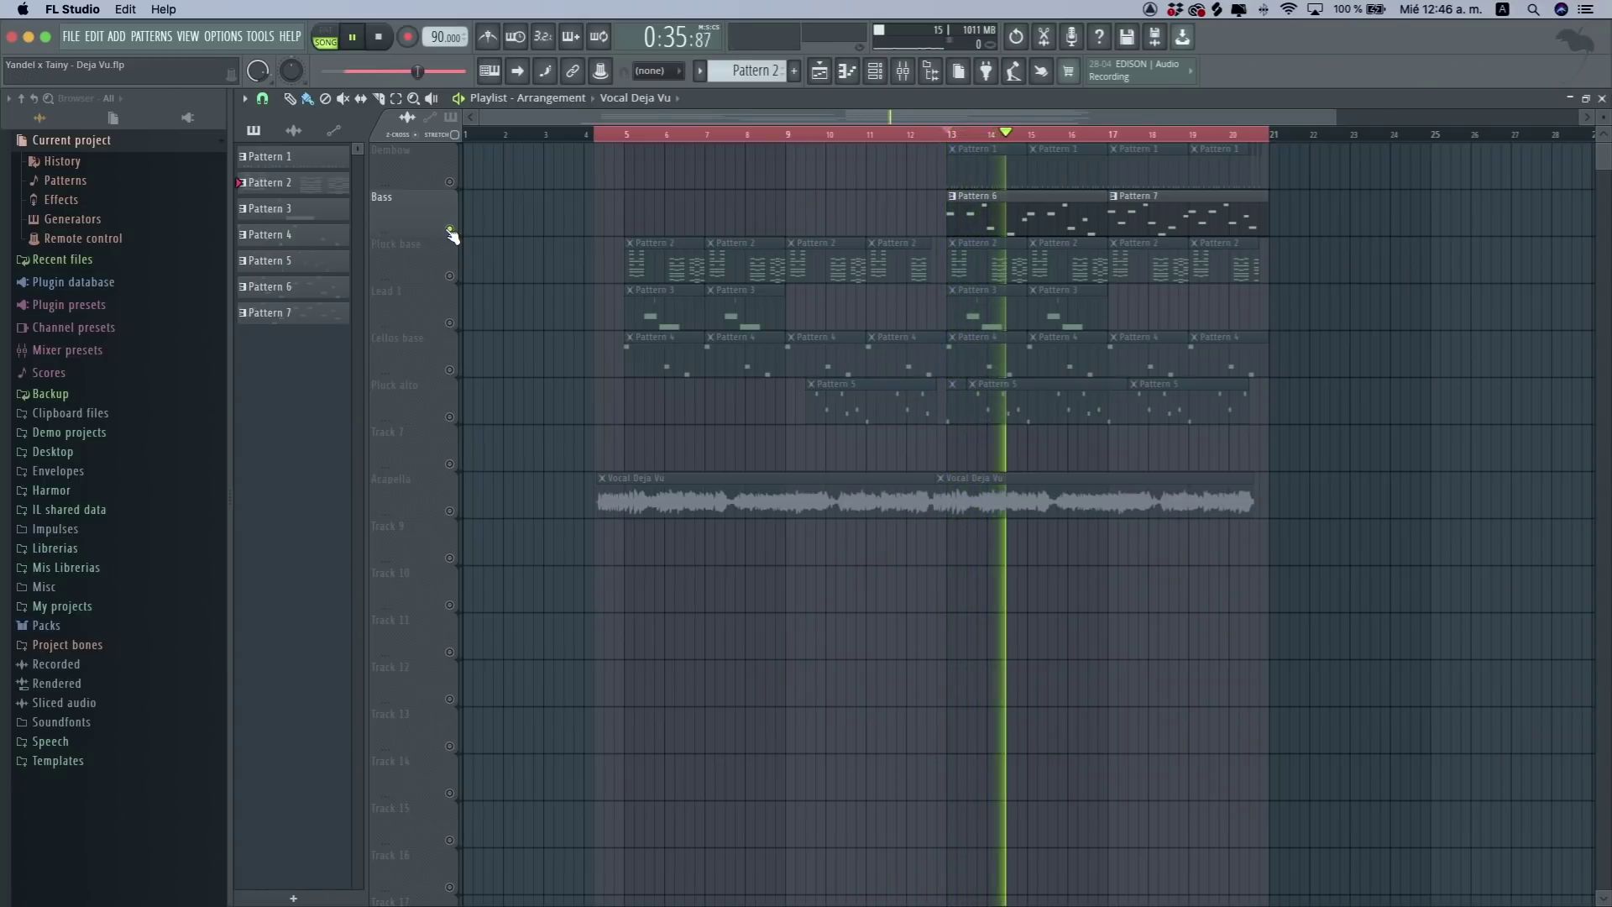
{"action": "key", "text": "space"}
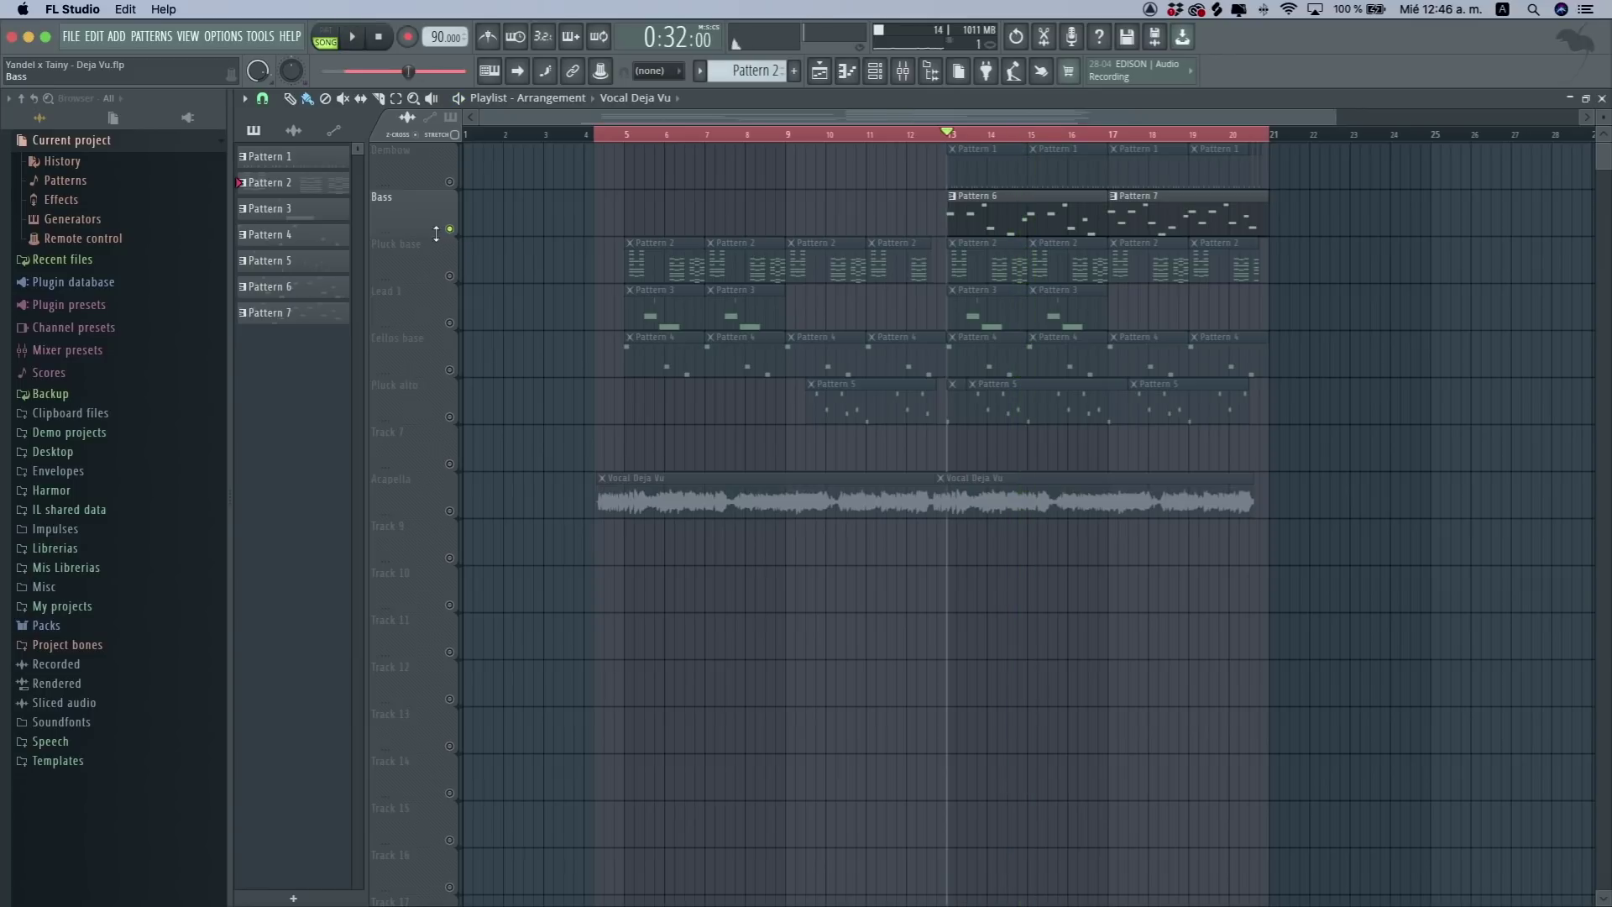
- Solo the Pluck base, Lead 1 and Cellos base tracks one after another to hear each from bar 13
{"action": "right_click", "coordinate": [451, 275]}
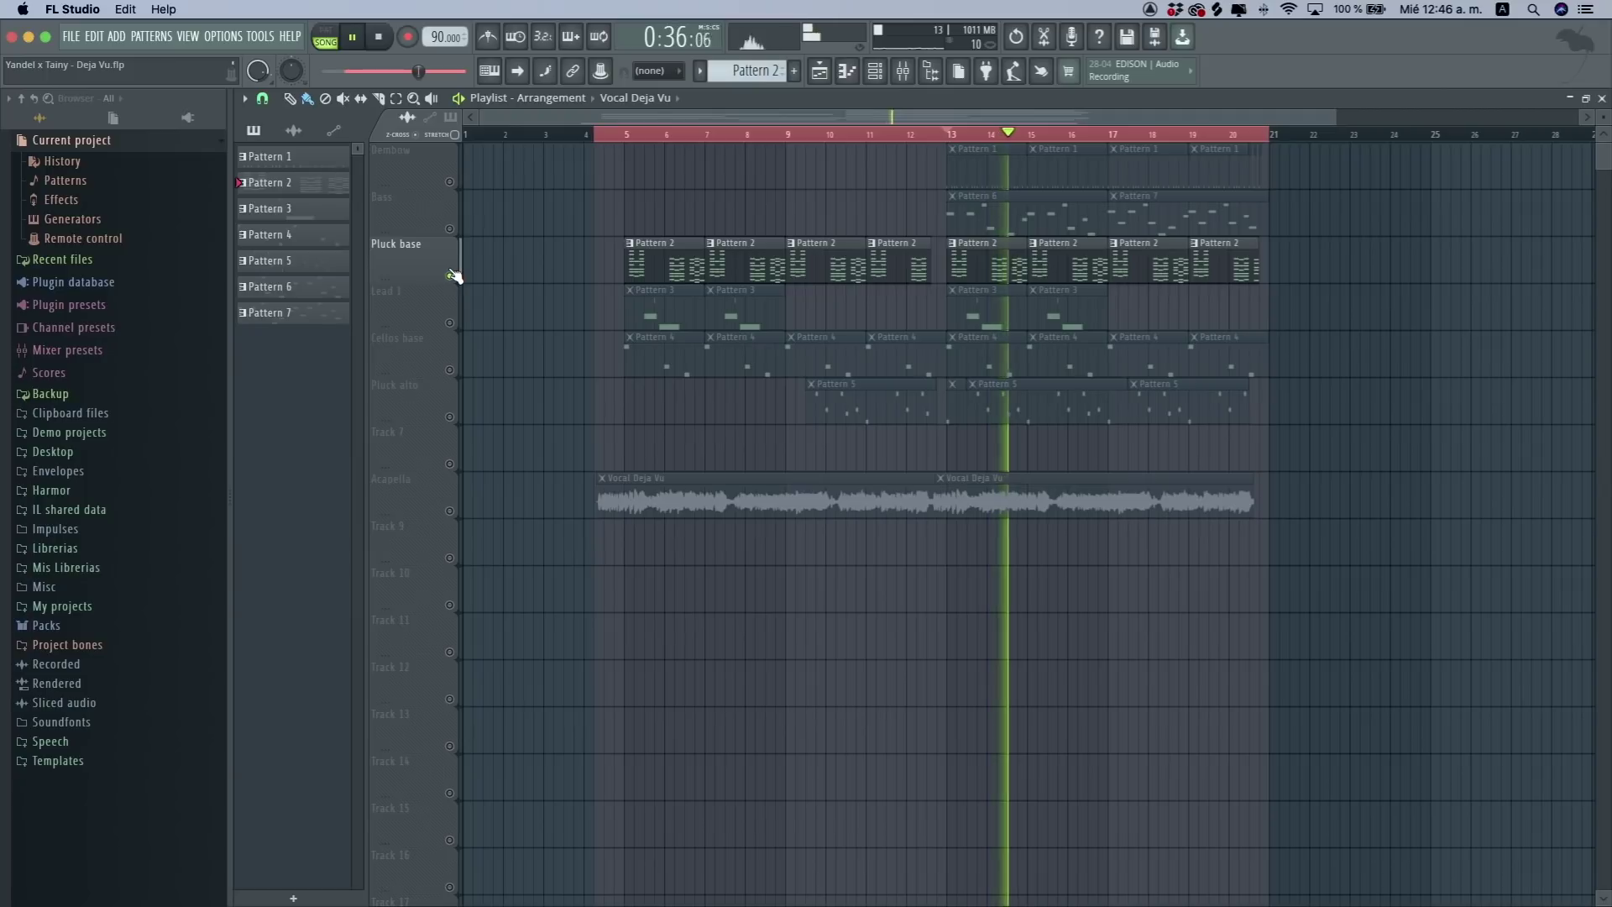
{"action": "key", "text": "space"}
{"action": "left_click", "coordinate": [451, 323]}
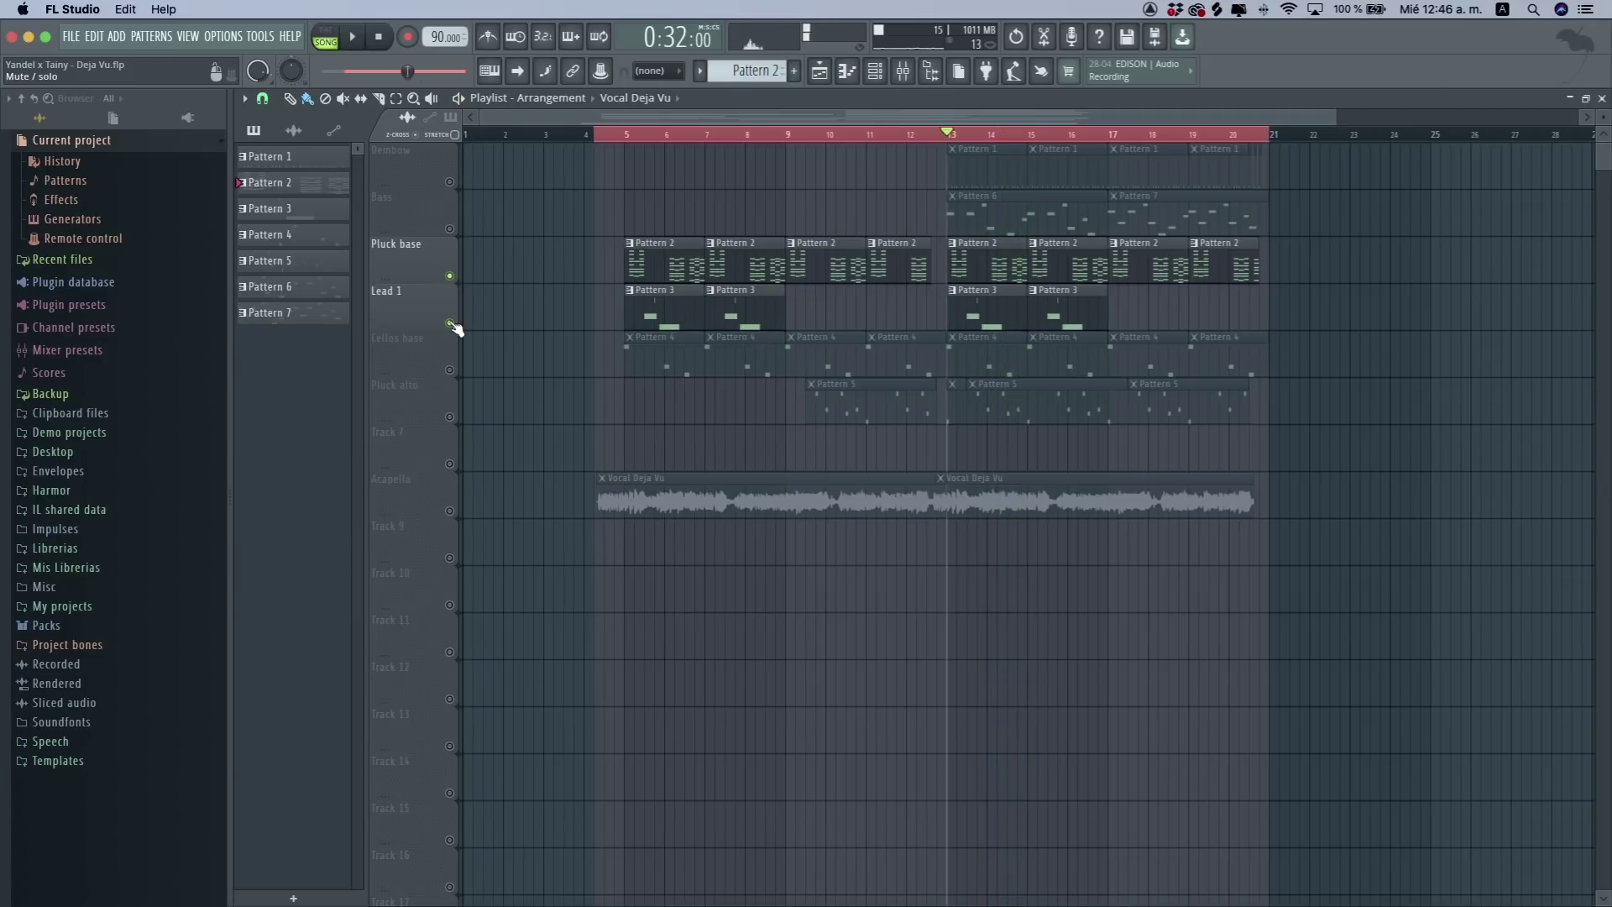
{"action": "right_click", "coordinate": [451, 323]}
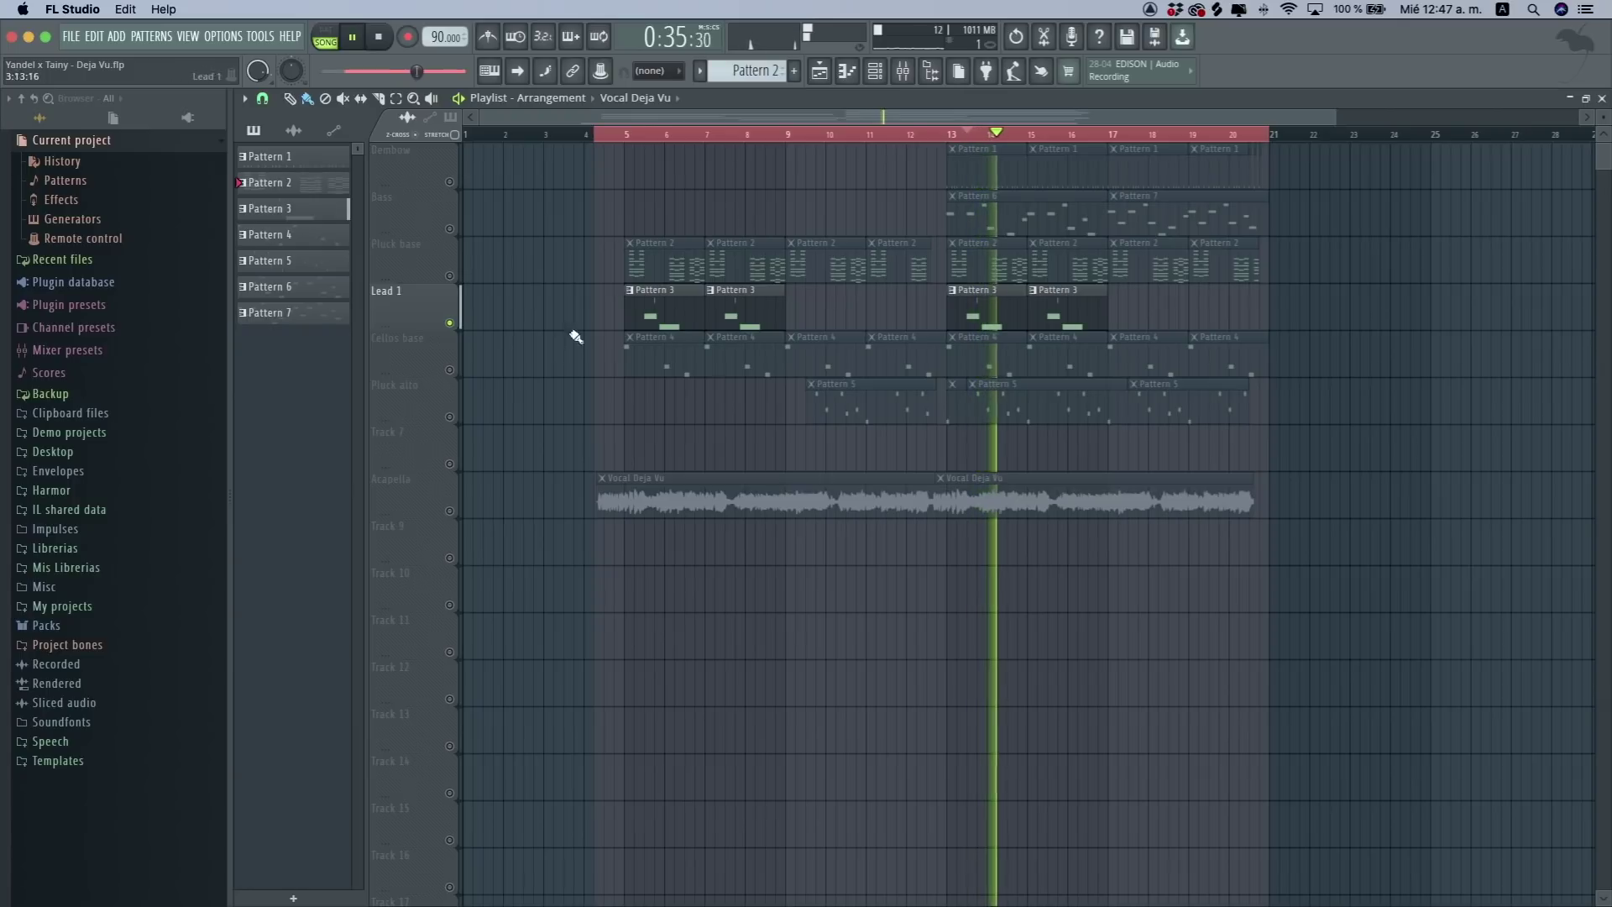
{"action": "right_click", "coordinate": [450, 370]}
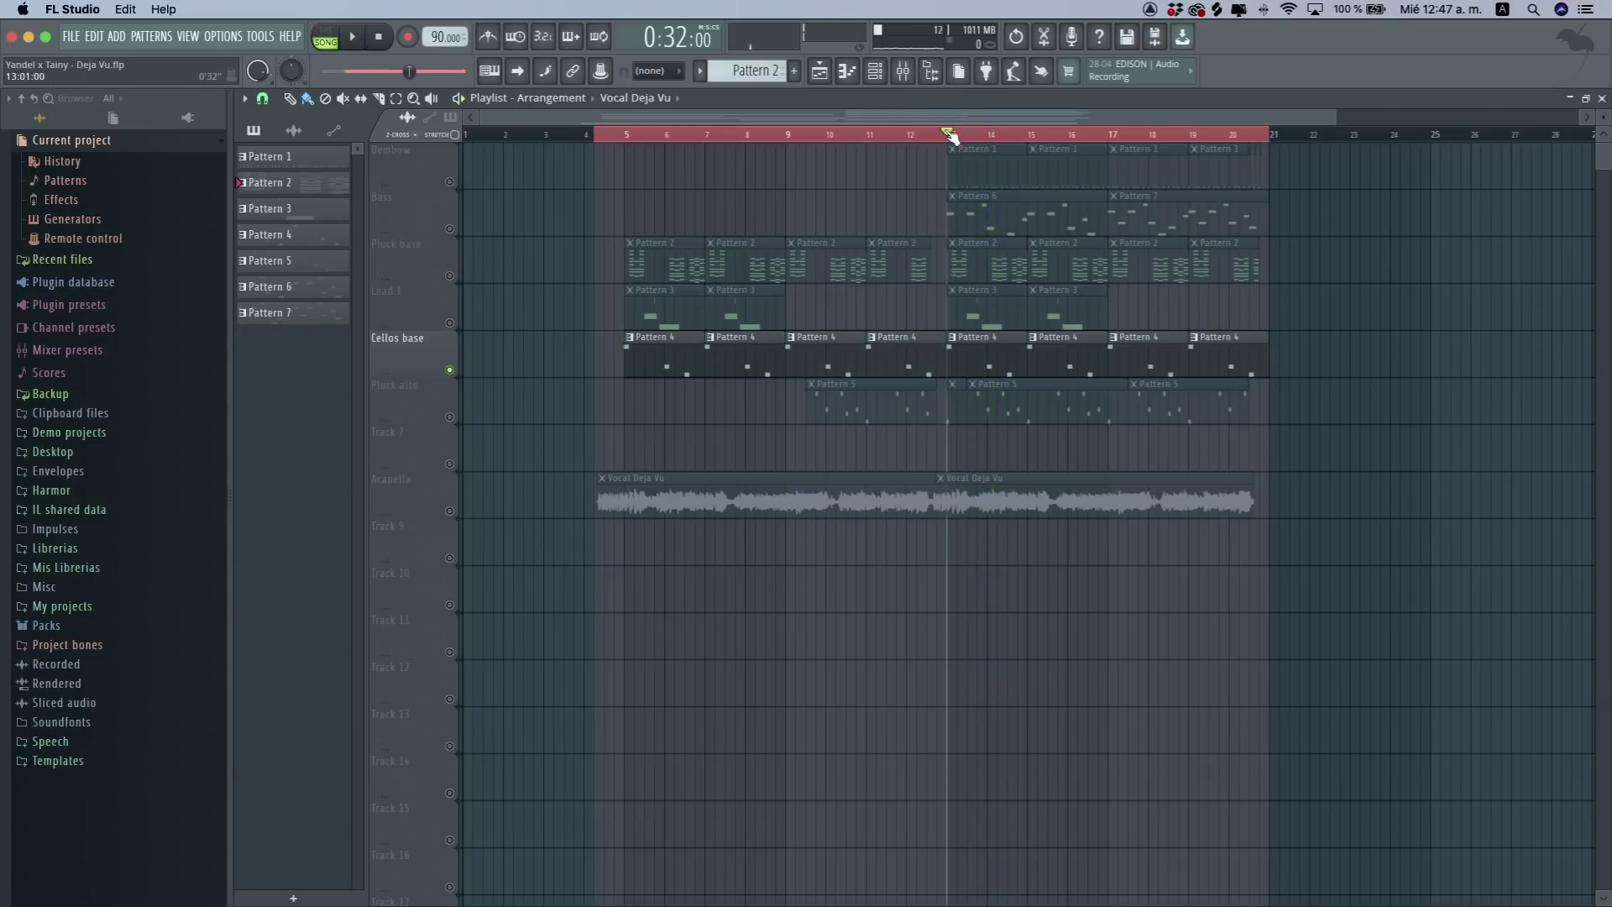
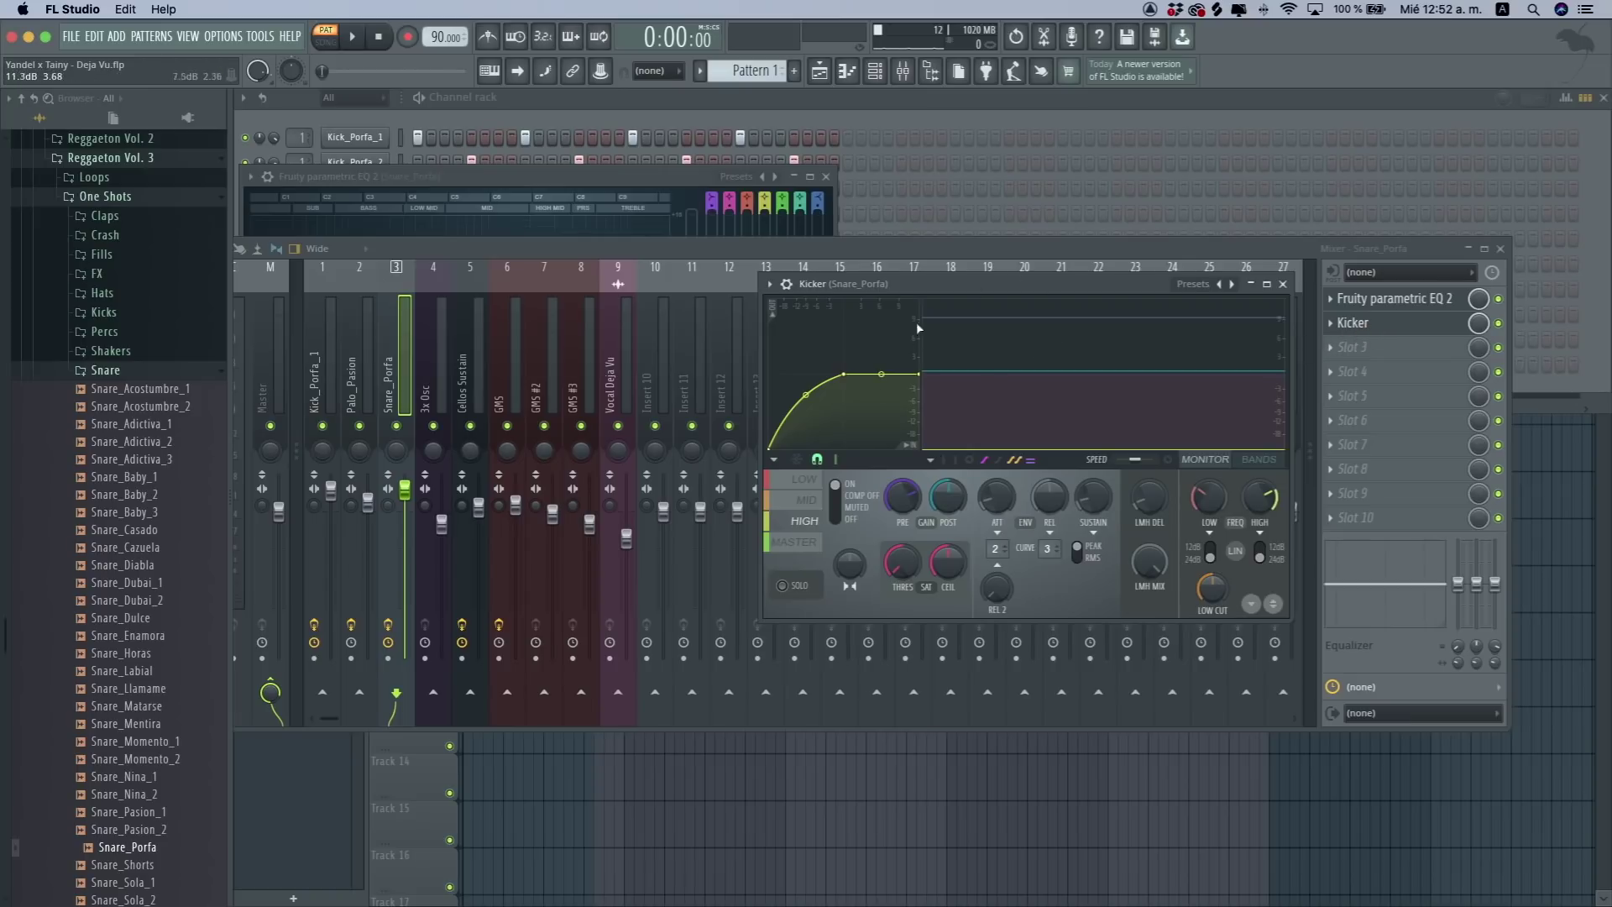
- Close the Kicker effect window of the Snare_Porfa mixer track and return to the playlist
{"action": "left_click_drag", "start_coordinate": [955, 287], "coordinate": [945, 338]}
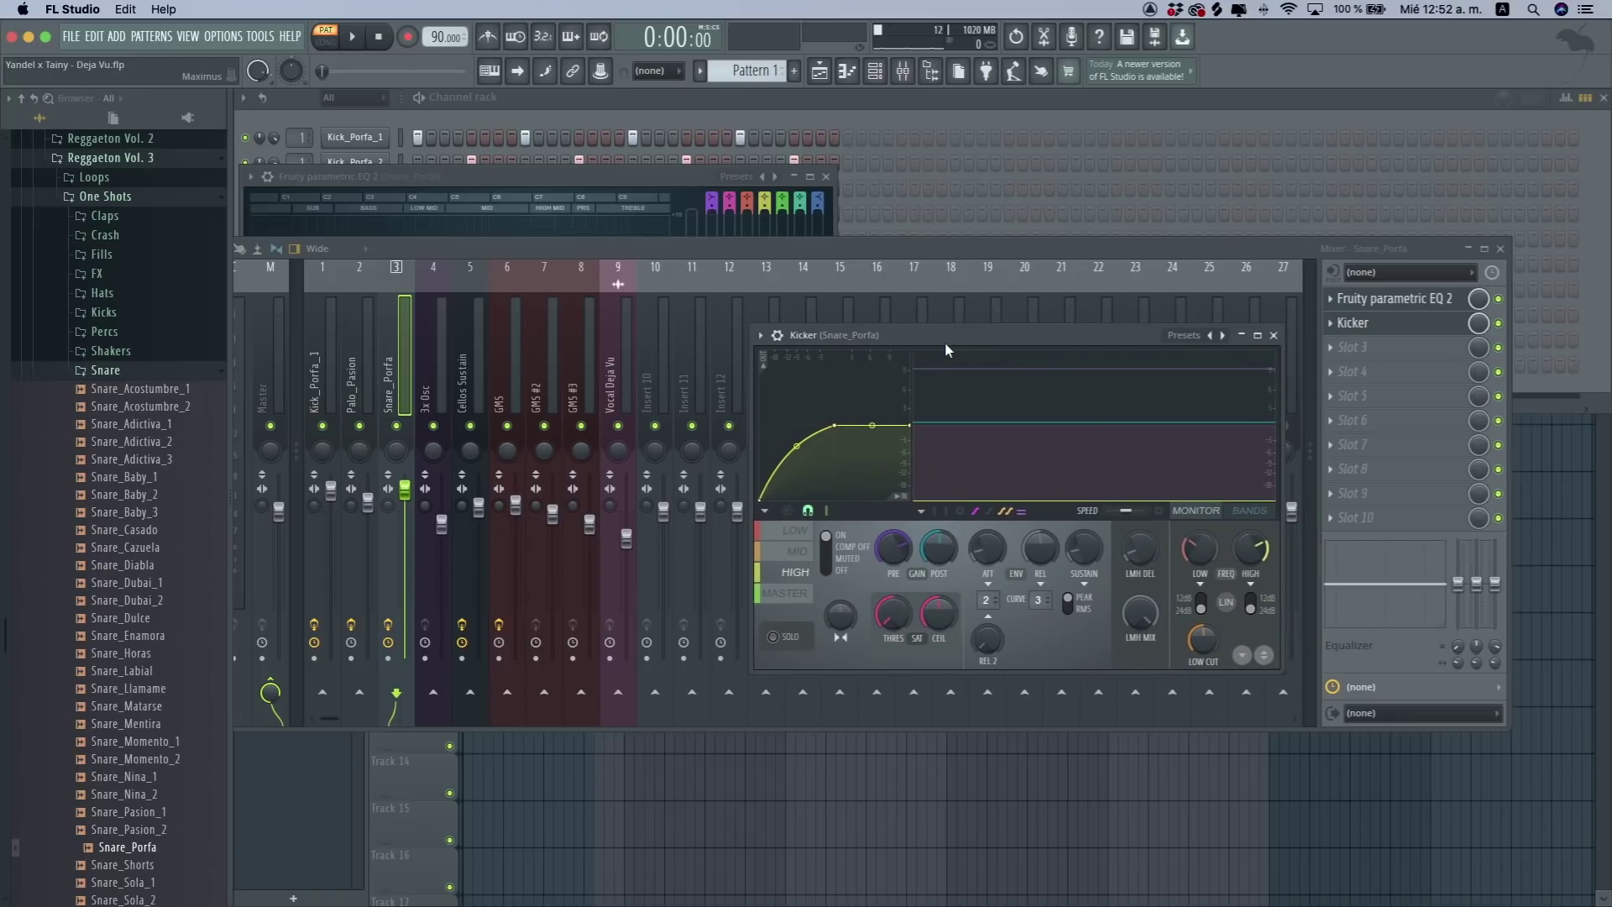
{"action": "left_click", "coordinate": [1273, 335]}
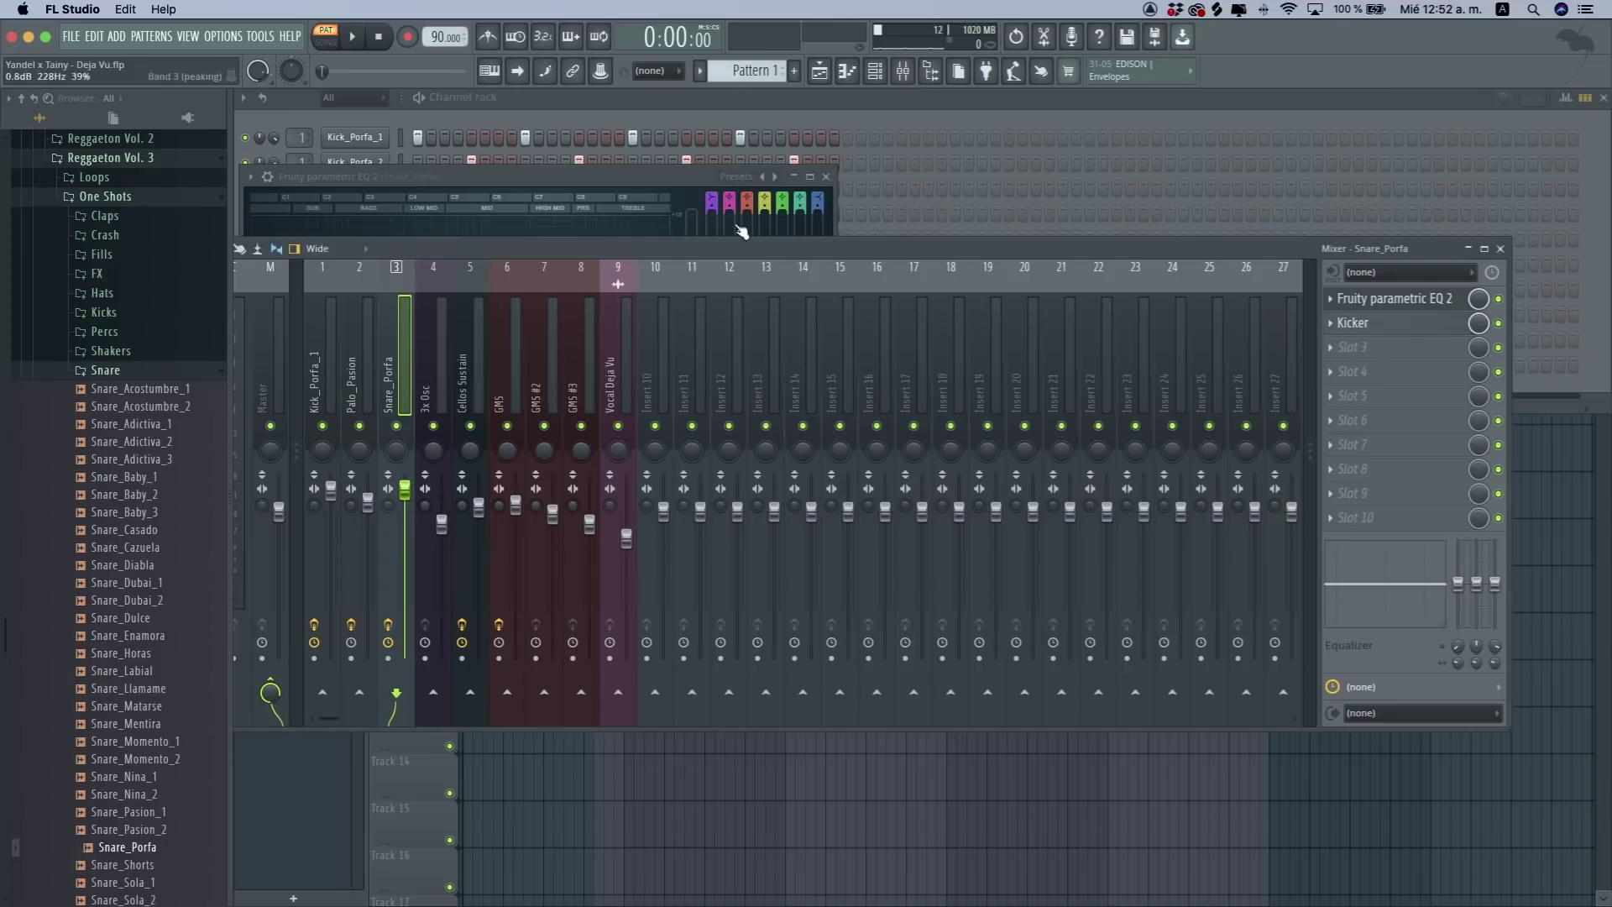
{"action": "left_click", "coordinate": [982, 132]}
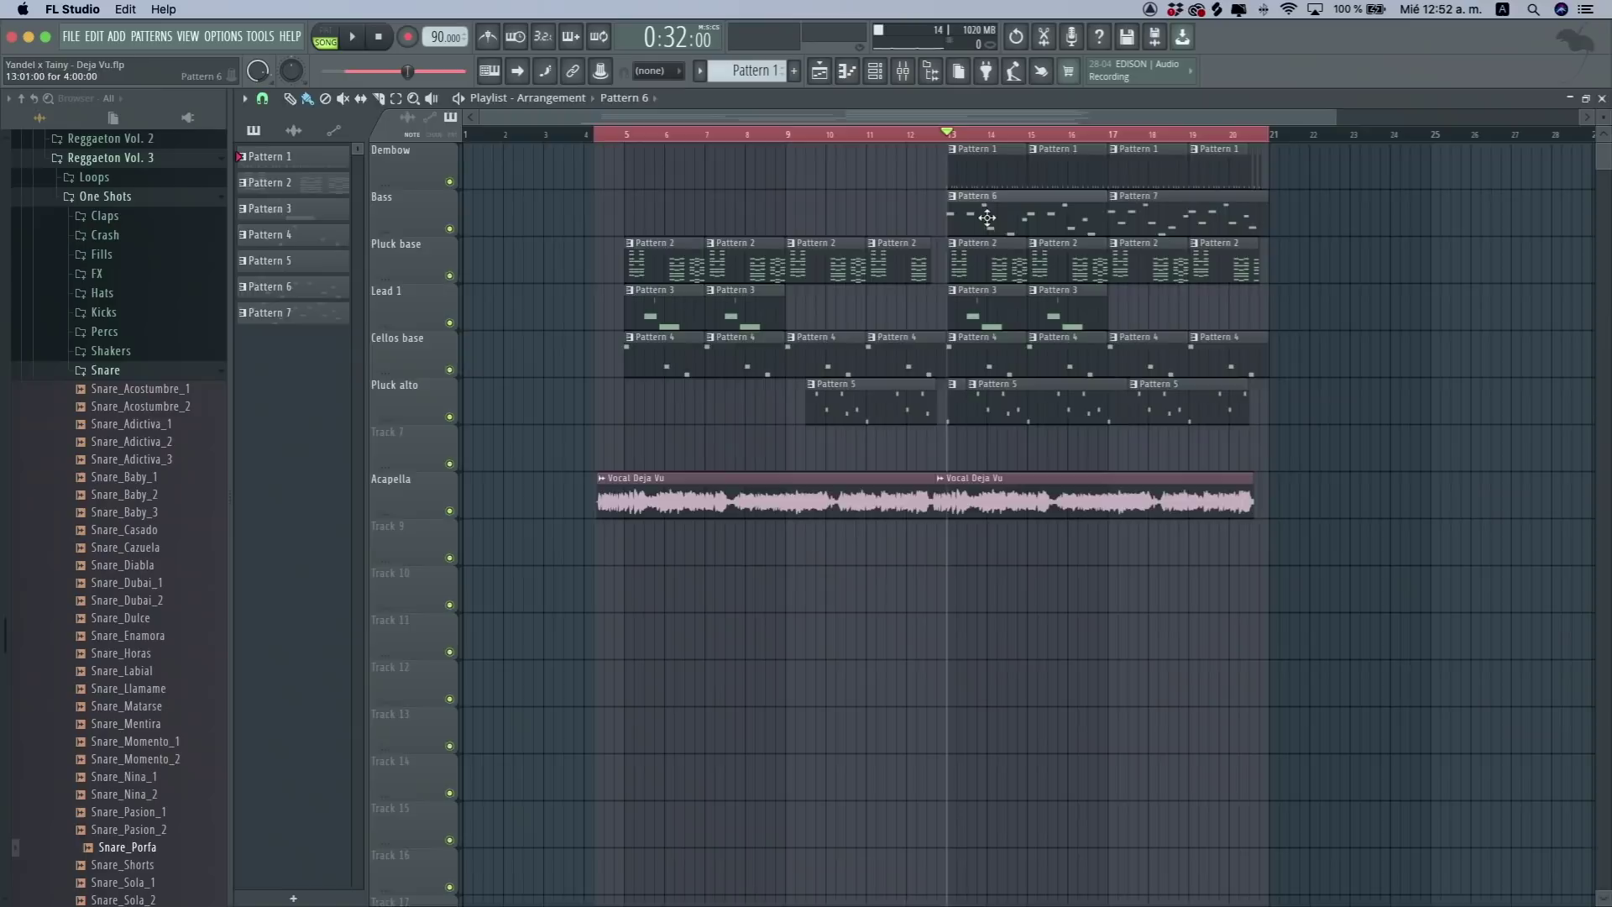
- Open Pattern 6 of the Bass track in the piano roll and view all of its 3x Osc notes
{"action": "double_click", "coordinate": [994, 225]}
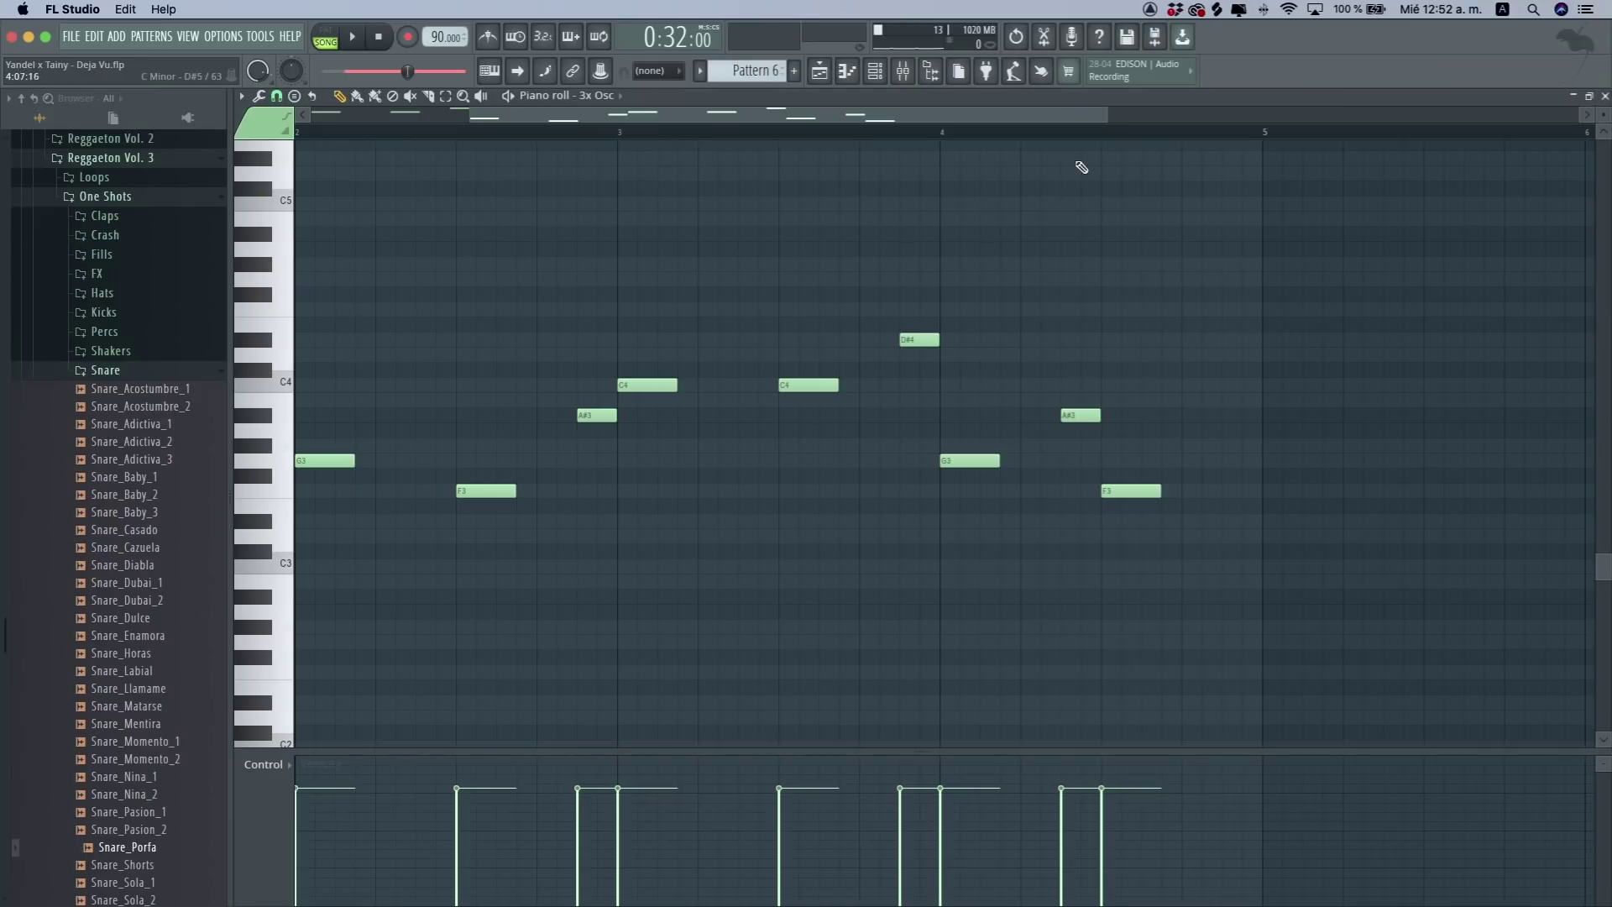
{"action": "left_click_drag", "start_coordinate": [1110, 120], "coordinate": [1307, 120]}
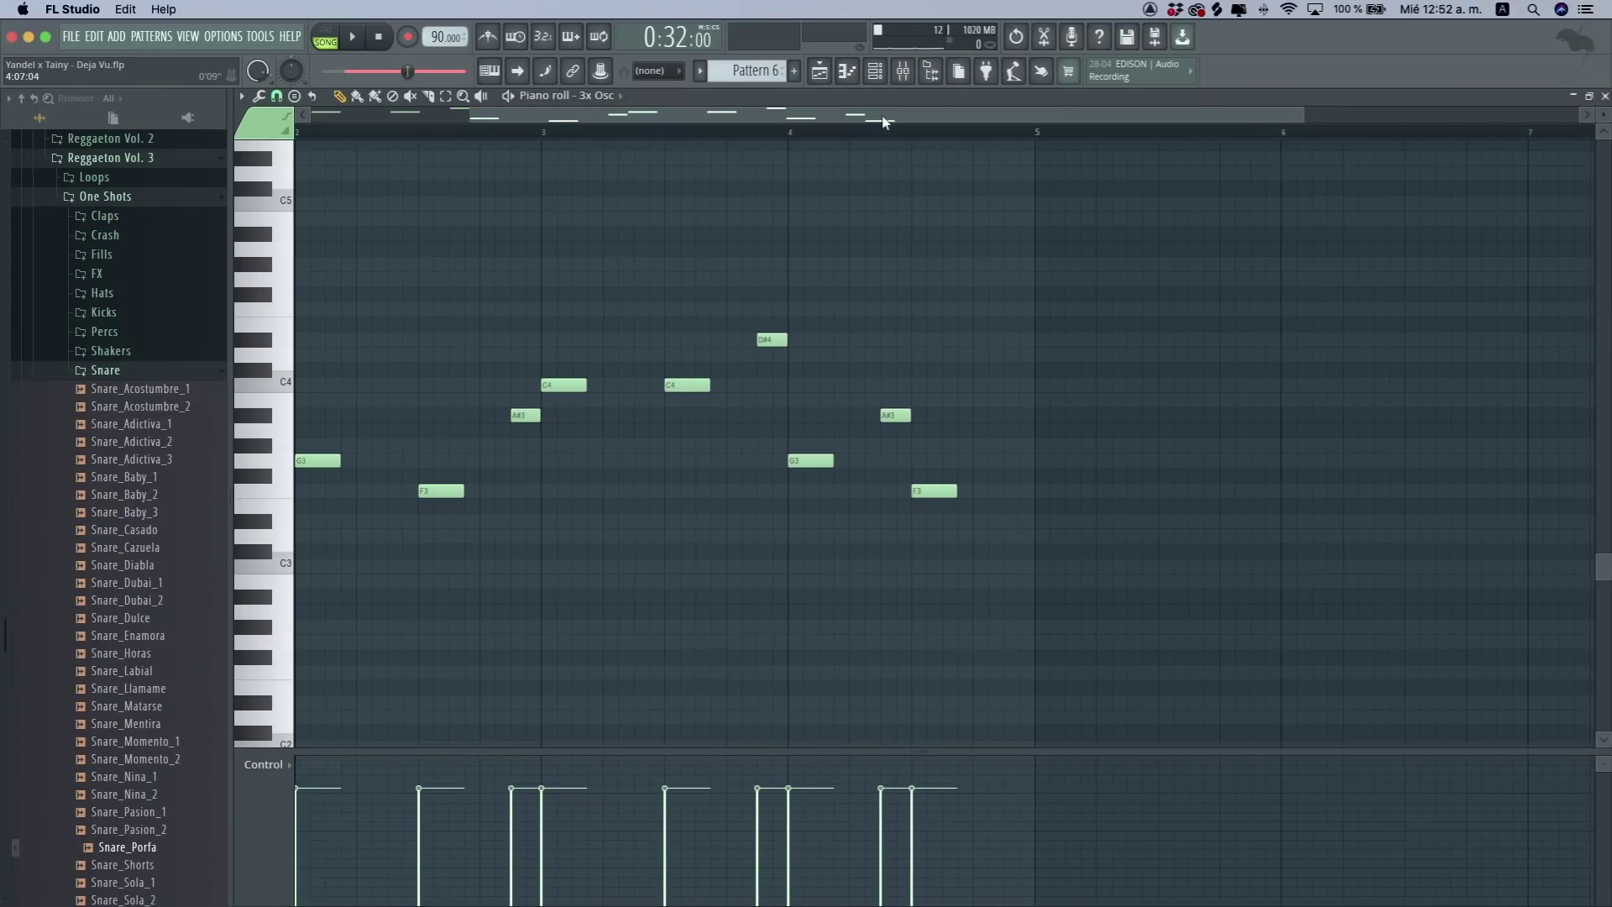
{"action": "left_click_drag", "start_coordinate": [884, 118], "coordinate": [143, 160]}
- Close the piano roll and examine the oscillator settings of the 3x Osc channel
{"action": "left_click", "coordinate": [1605, 96]}
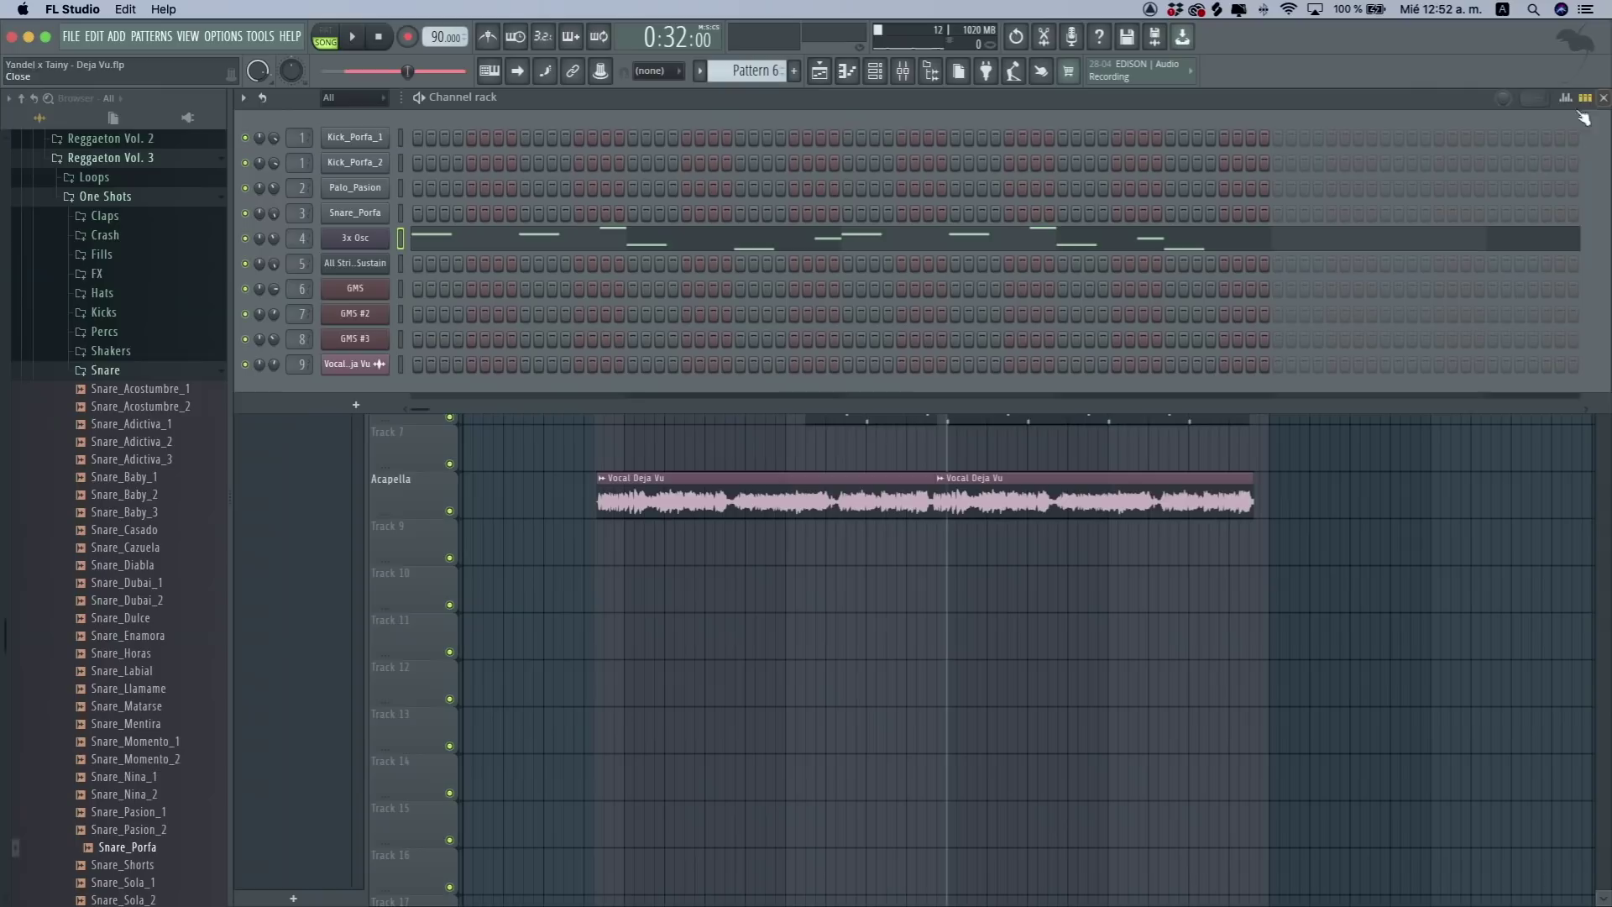
{"action": "left_click", "coordinate": [356, 239]}
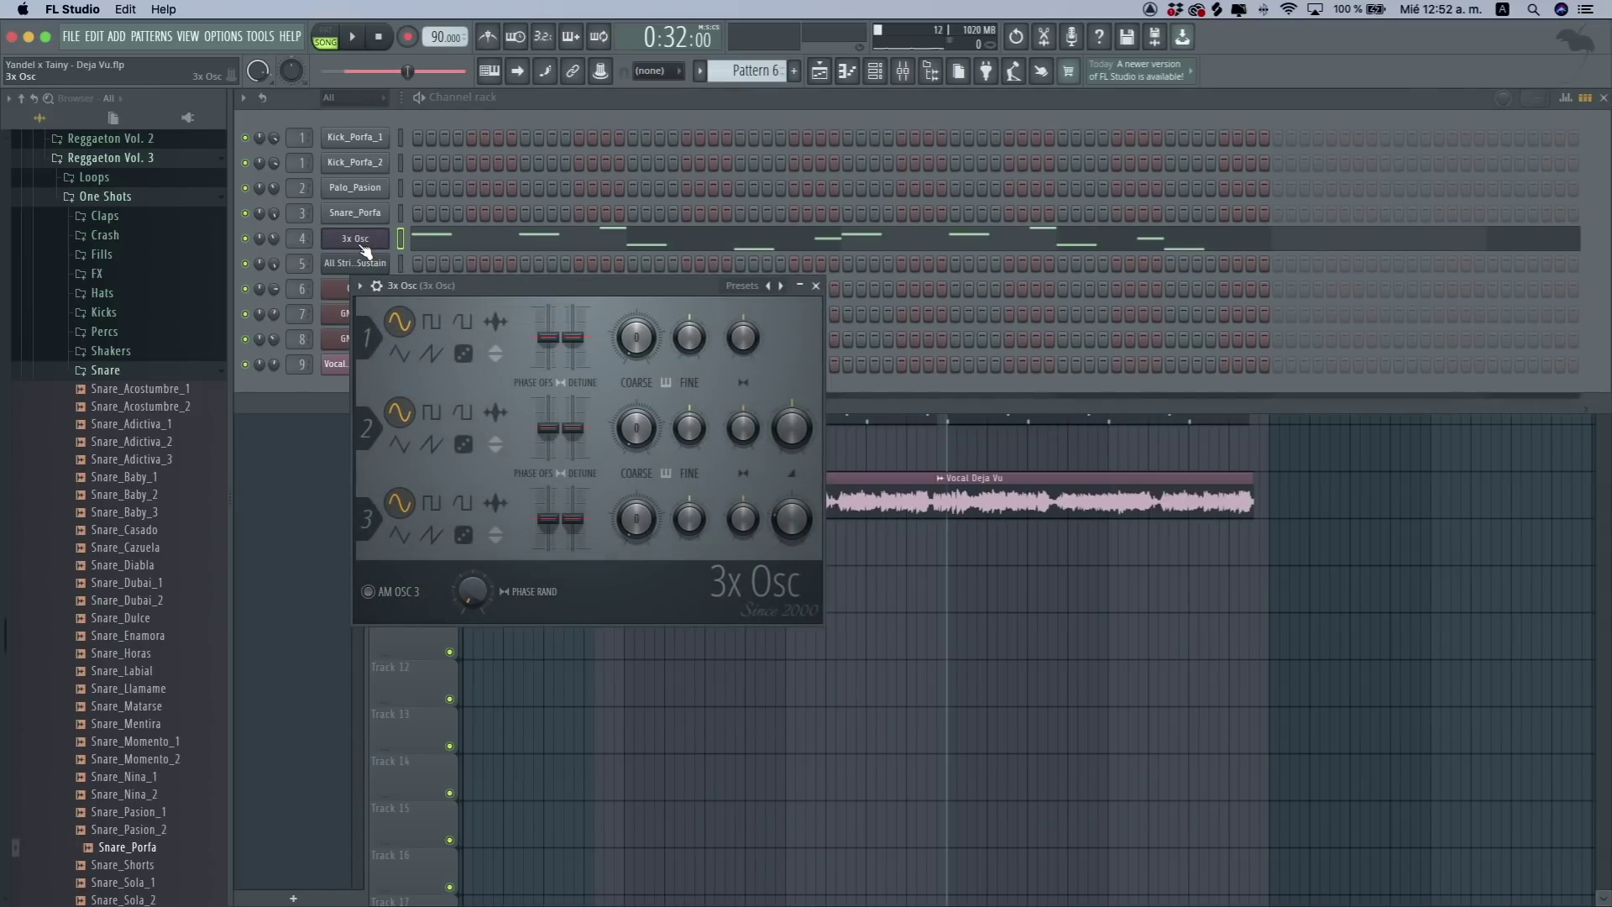
{"action": "left_click", "coordinate": [817, 287]}
- Open the 3x Osc notes of Pattern 6 from the channel rack, play them back, and close the piano roll
{"action": "left_click", "coordinate": [811, 247]}
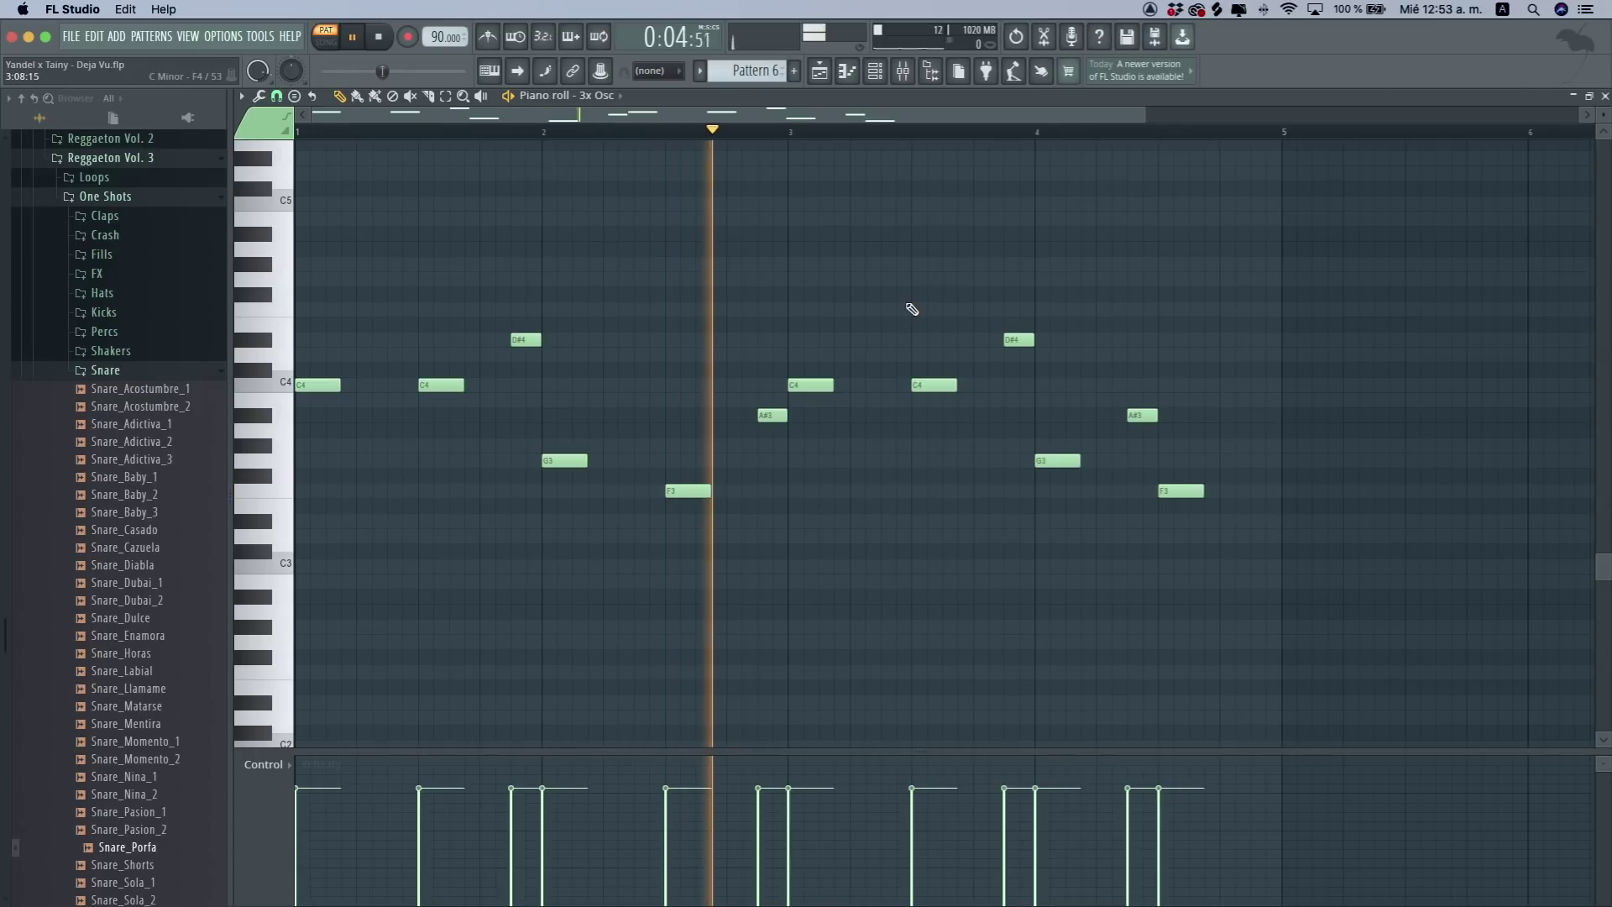
{"action": "key", "text": "space"}
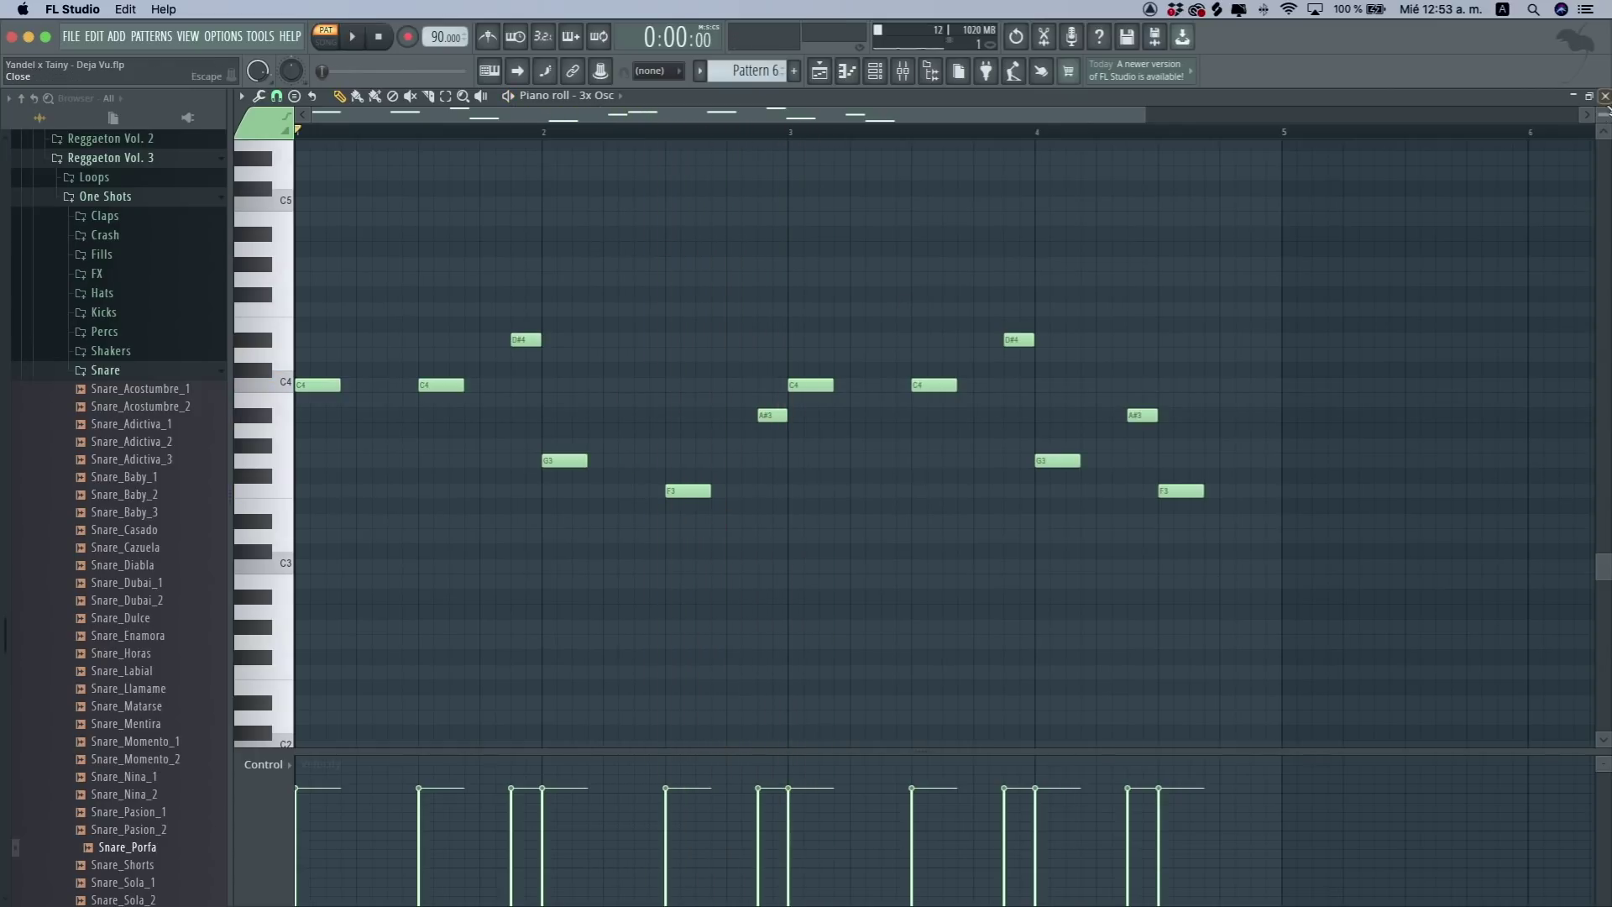
{"action": "left_click", "coordinate": [1604, 97]}
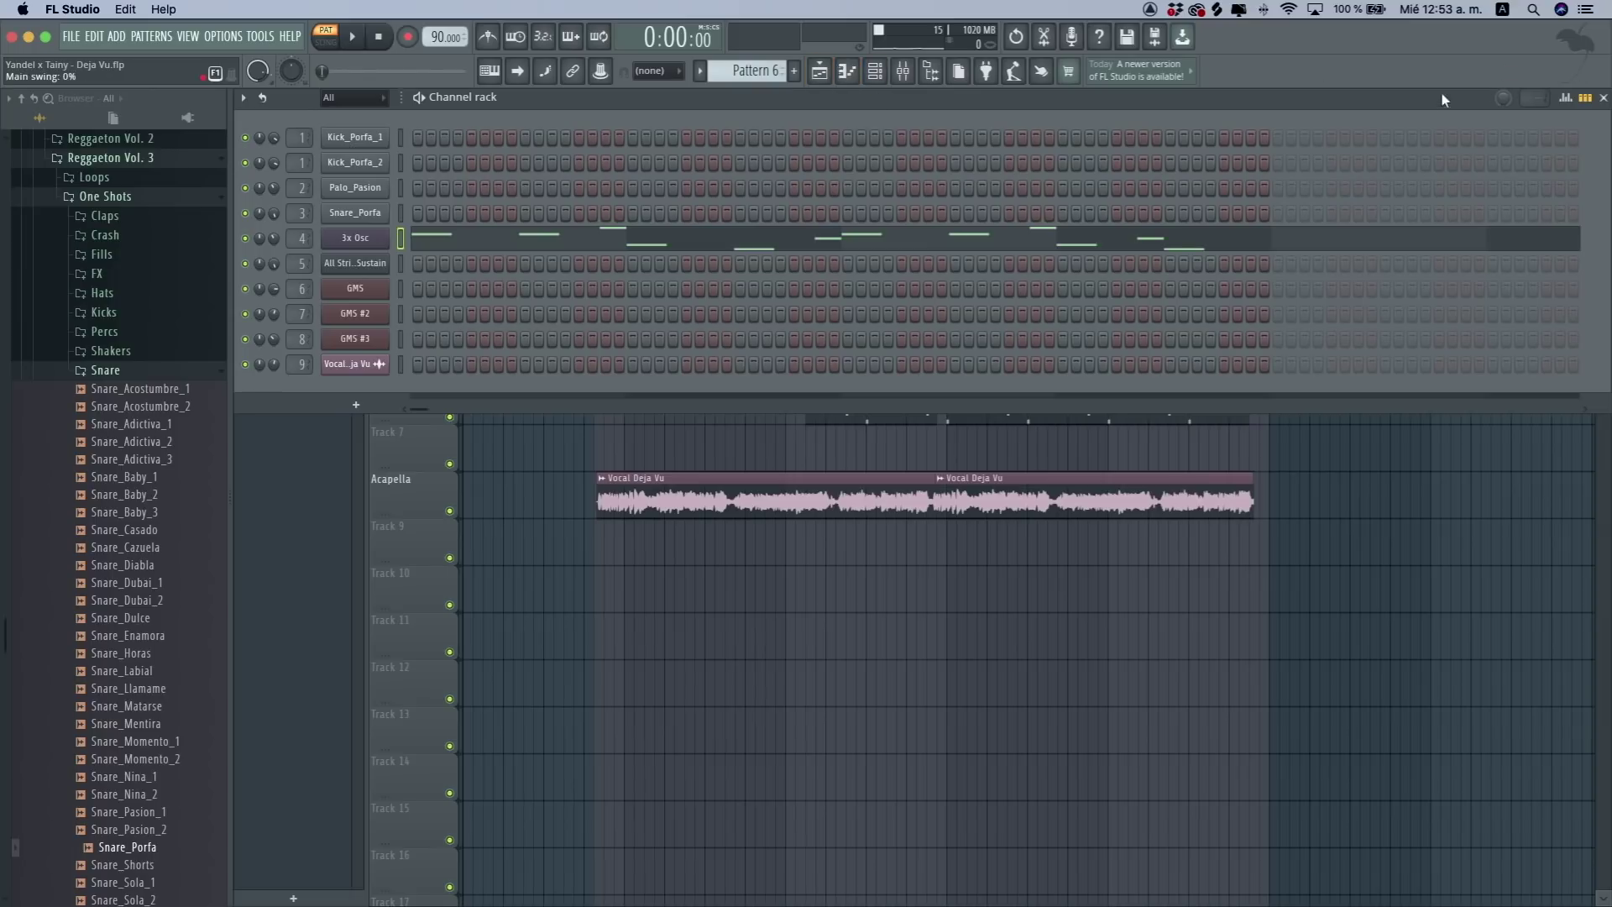
- Open the Bass track's Pattern 7 from the playlist, listen to its 3x Osc notes, and close the piano roll
{"action": "double_click", "coordinate": [1405, 96]}
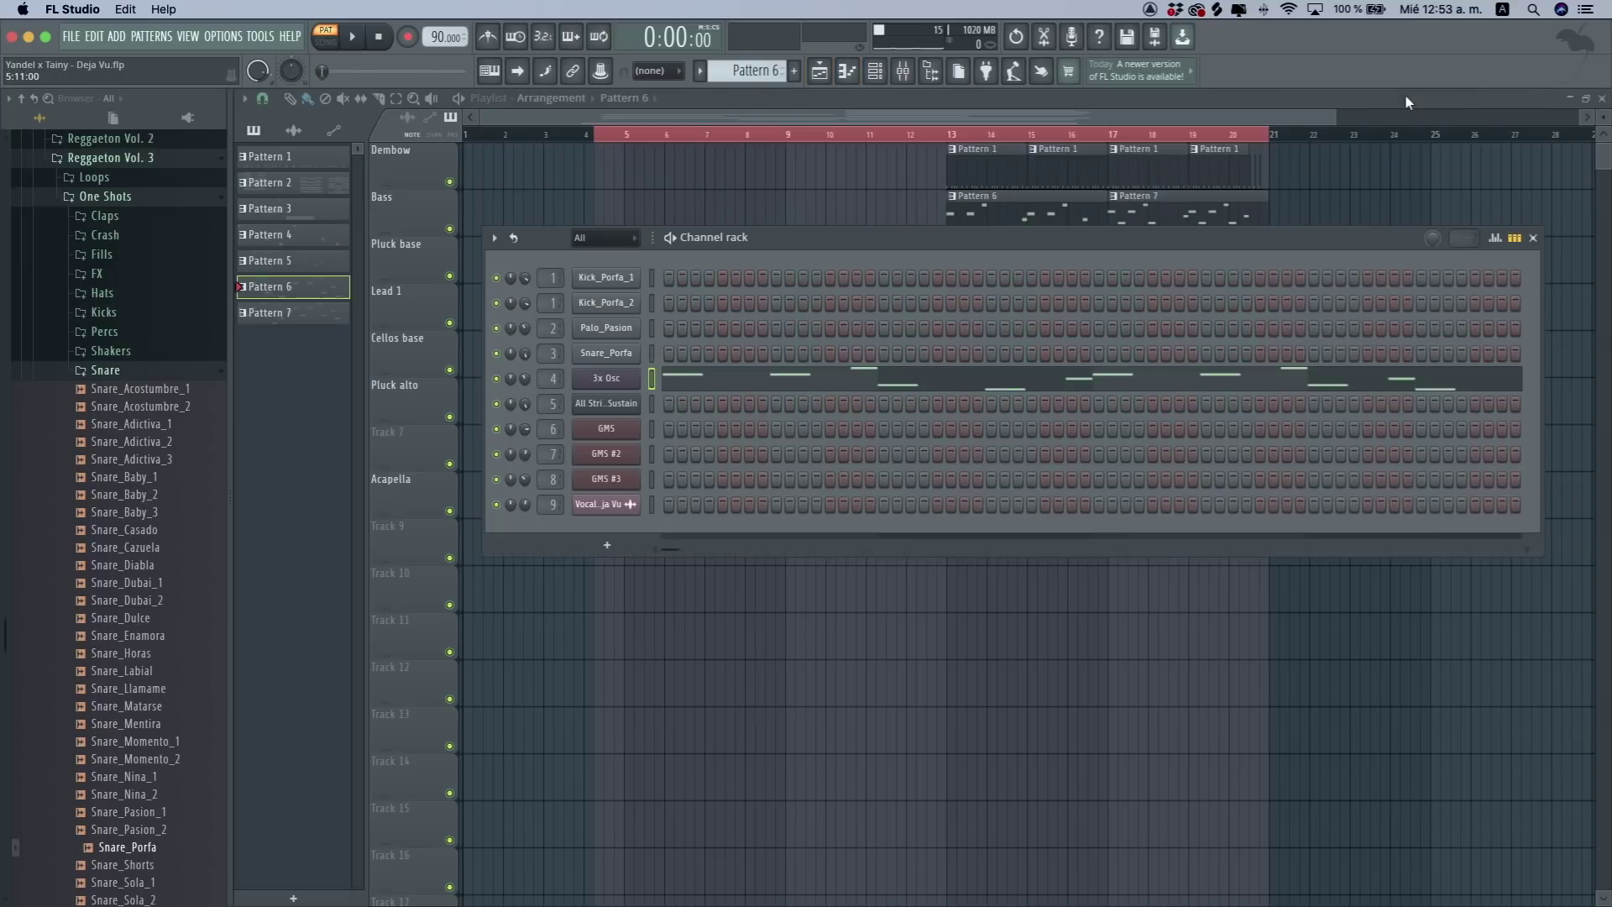
{"action": "left_click", "coordinate": [1235, 104]}
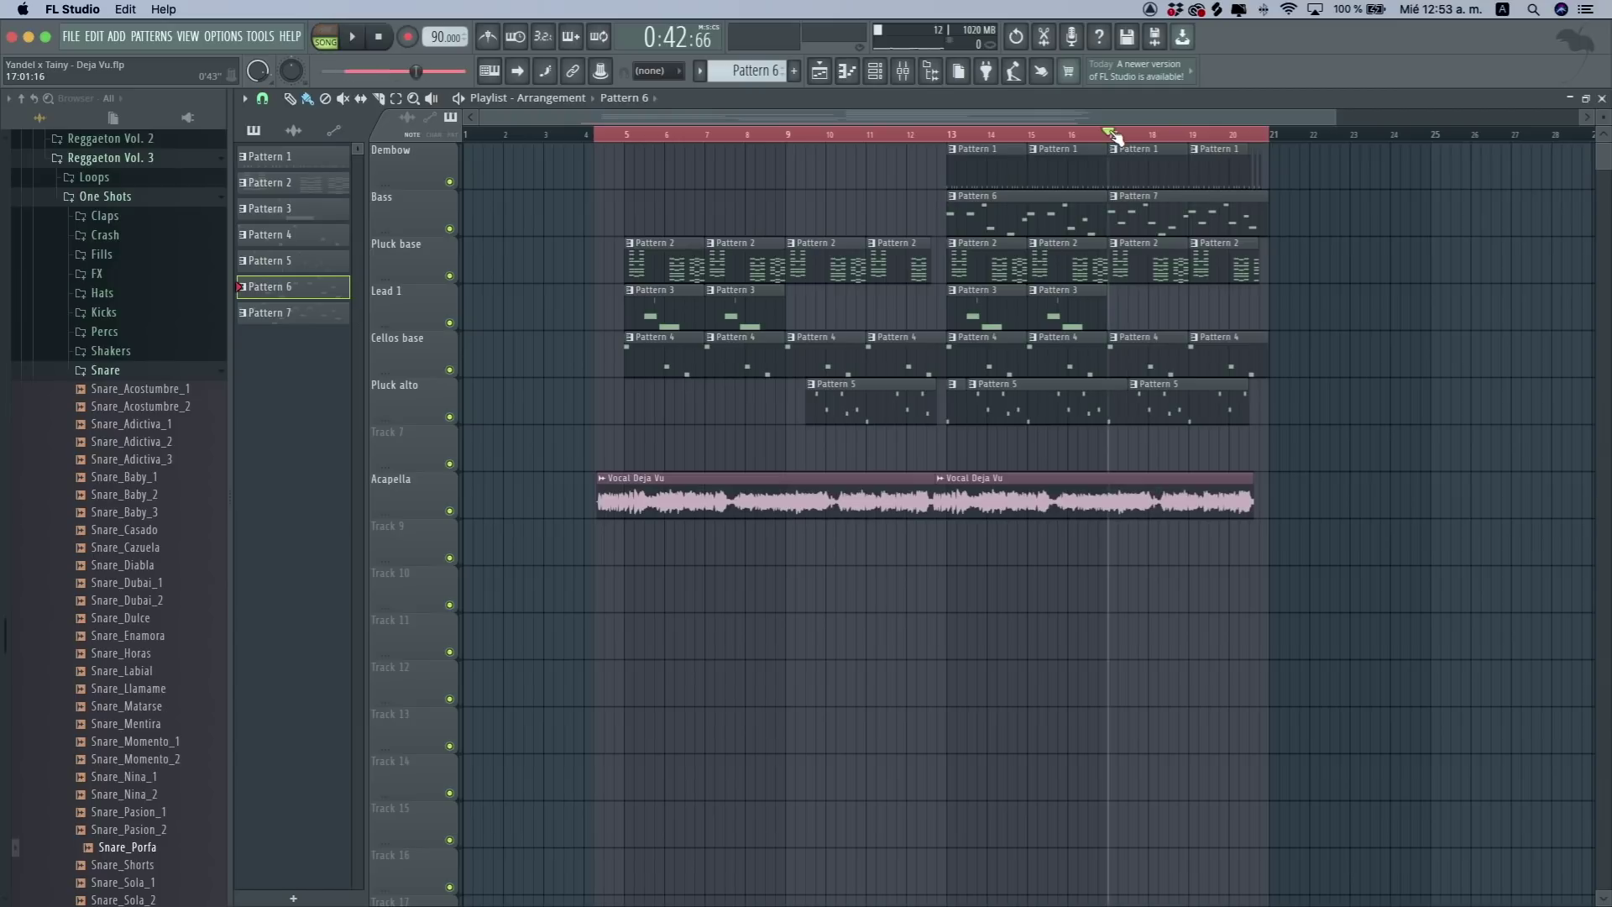
{"action": "double_click", "coordinate": [1137, 204]}
{"action": "key", "text": "space"}
{"action": "key", "text": "space"}
{"action": "key", "text": "space"}
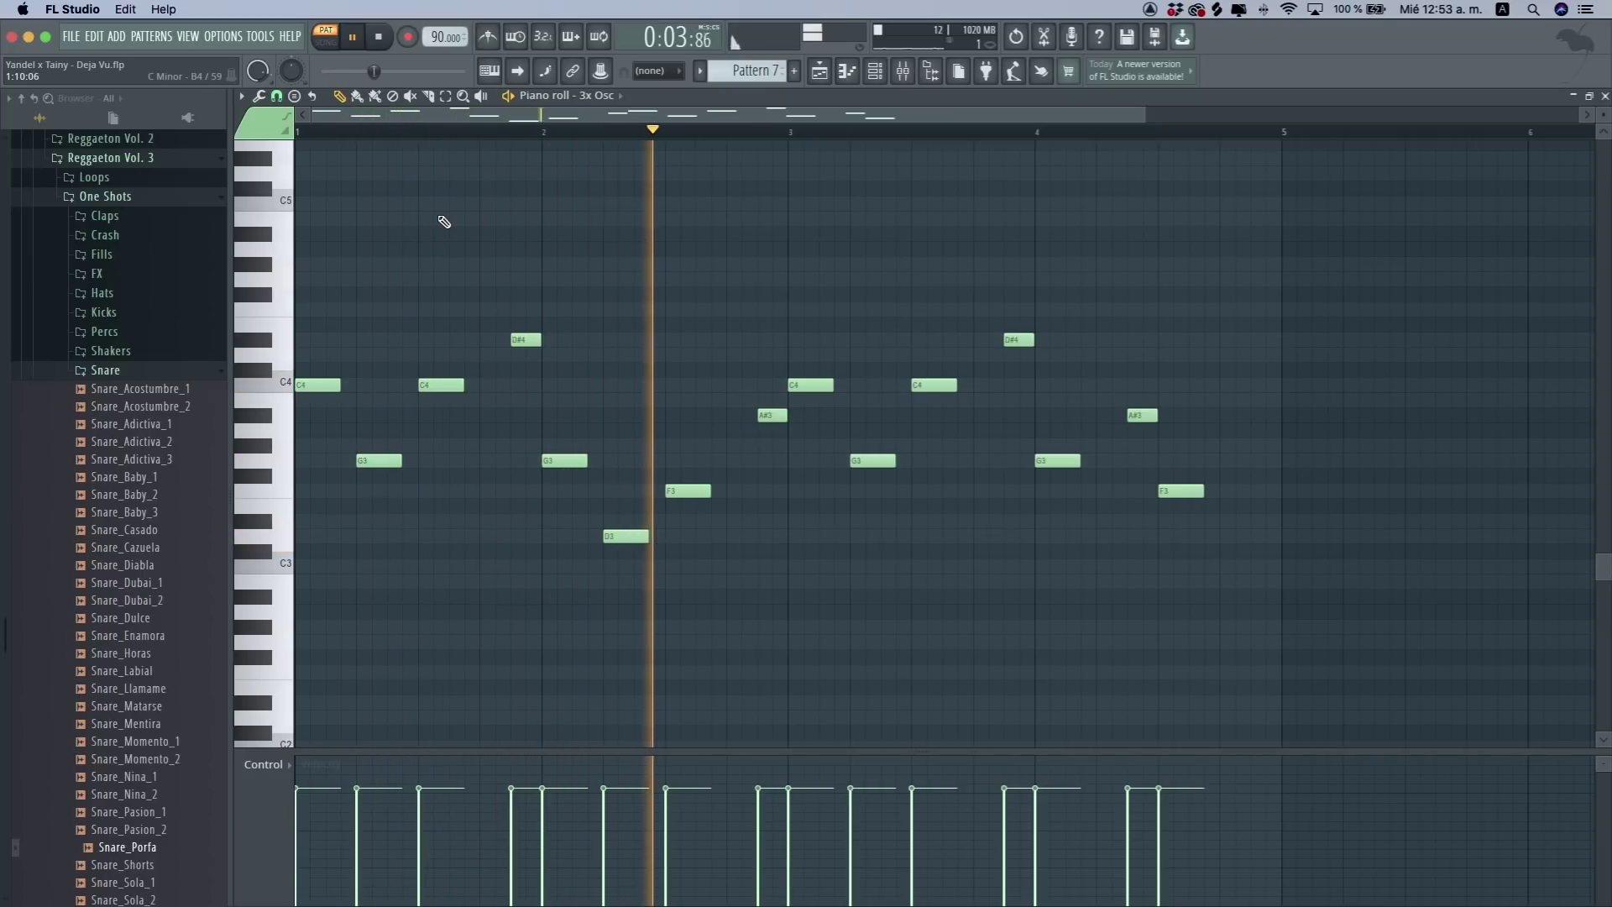
{"action": "key", "text": "space"}
{"action": "left_click", "coordinate": [1604, 96]}
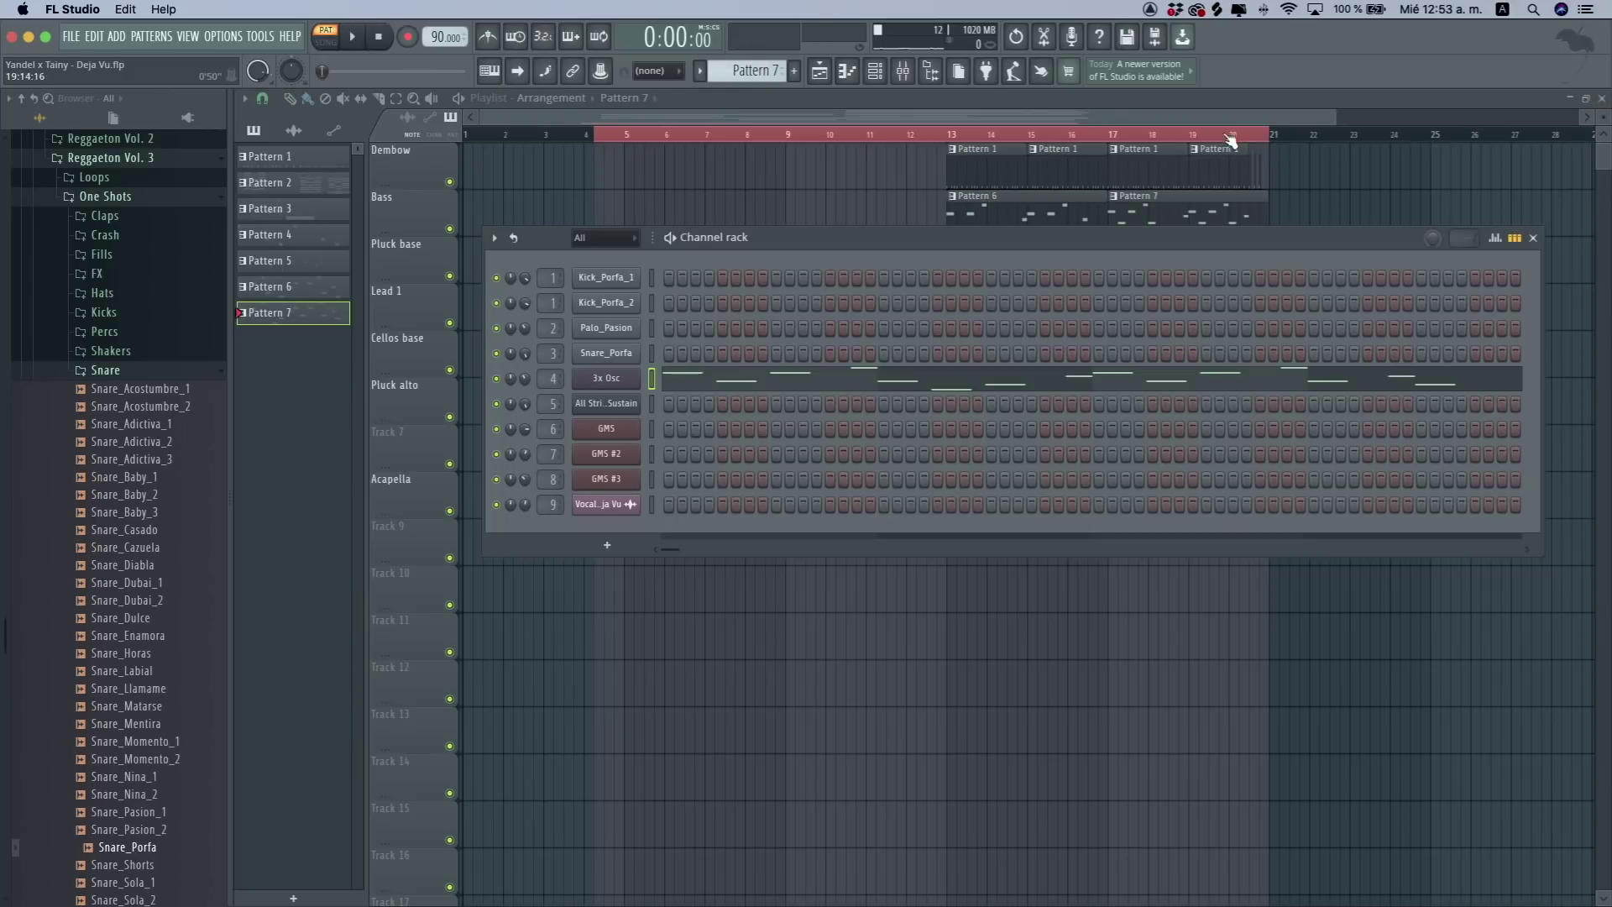
- Load Inf EQ into the first effect slot of the Master mixer track and move its window clear of the effect slots
{"action": "key", "text": "F6"}
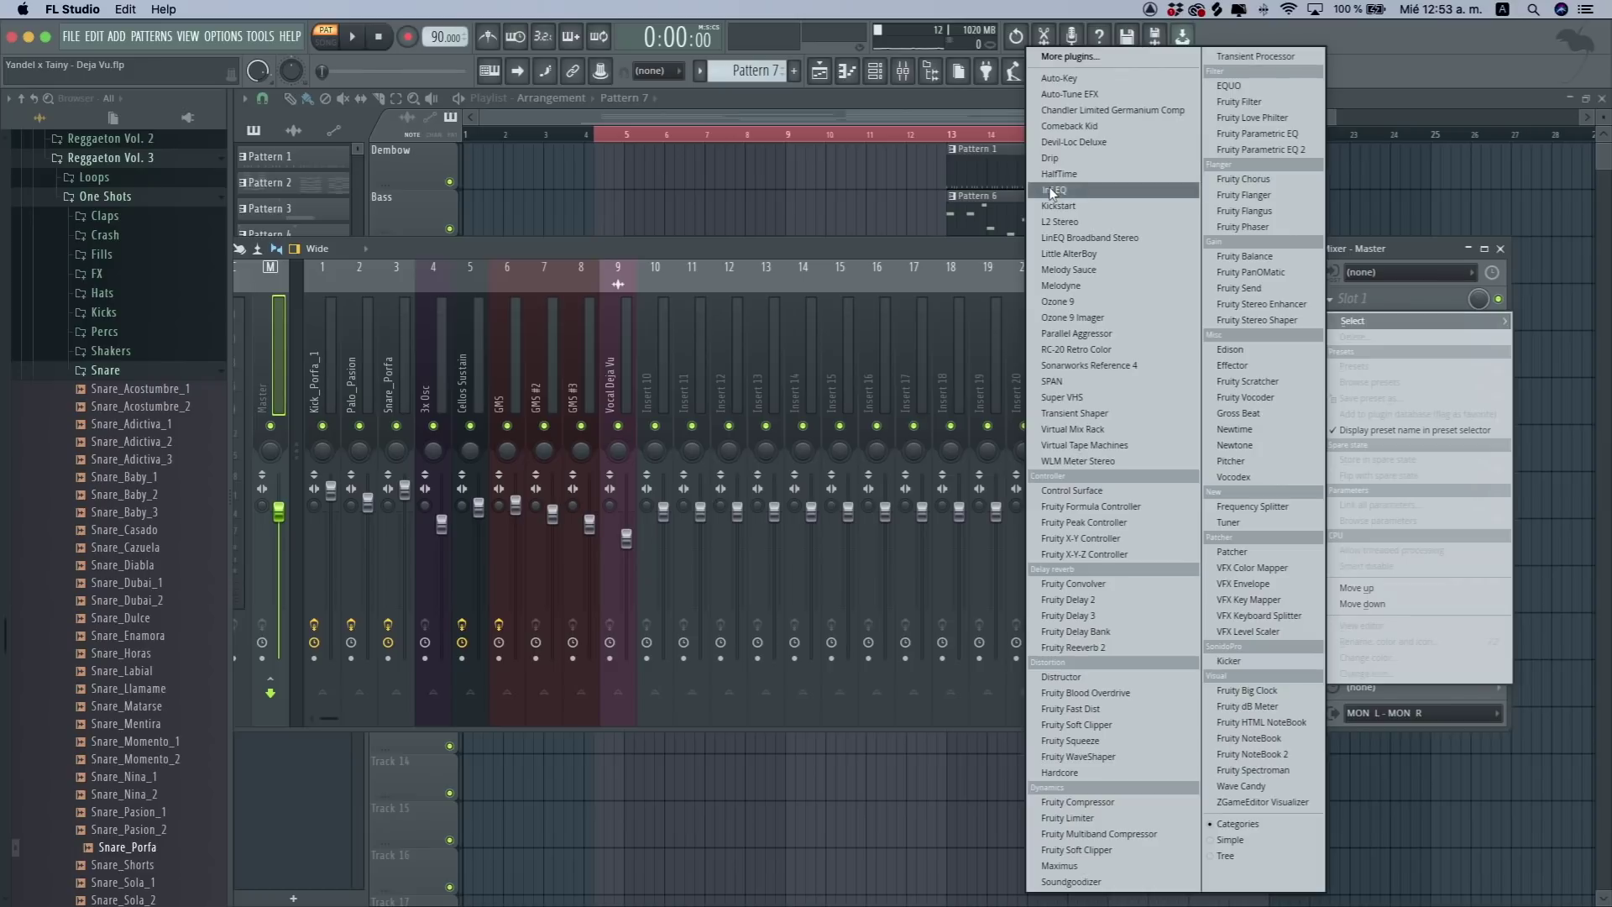
{"action": "left_click", "coordinate": [1052, 191]}
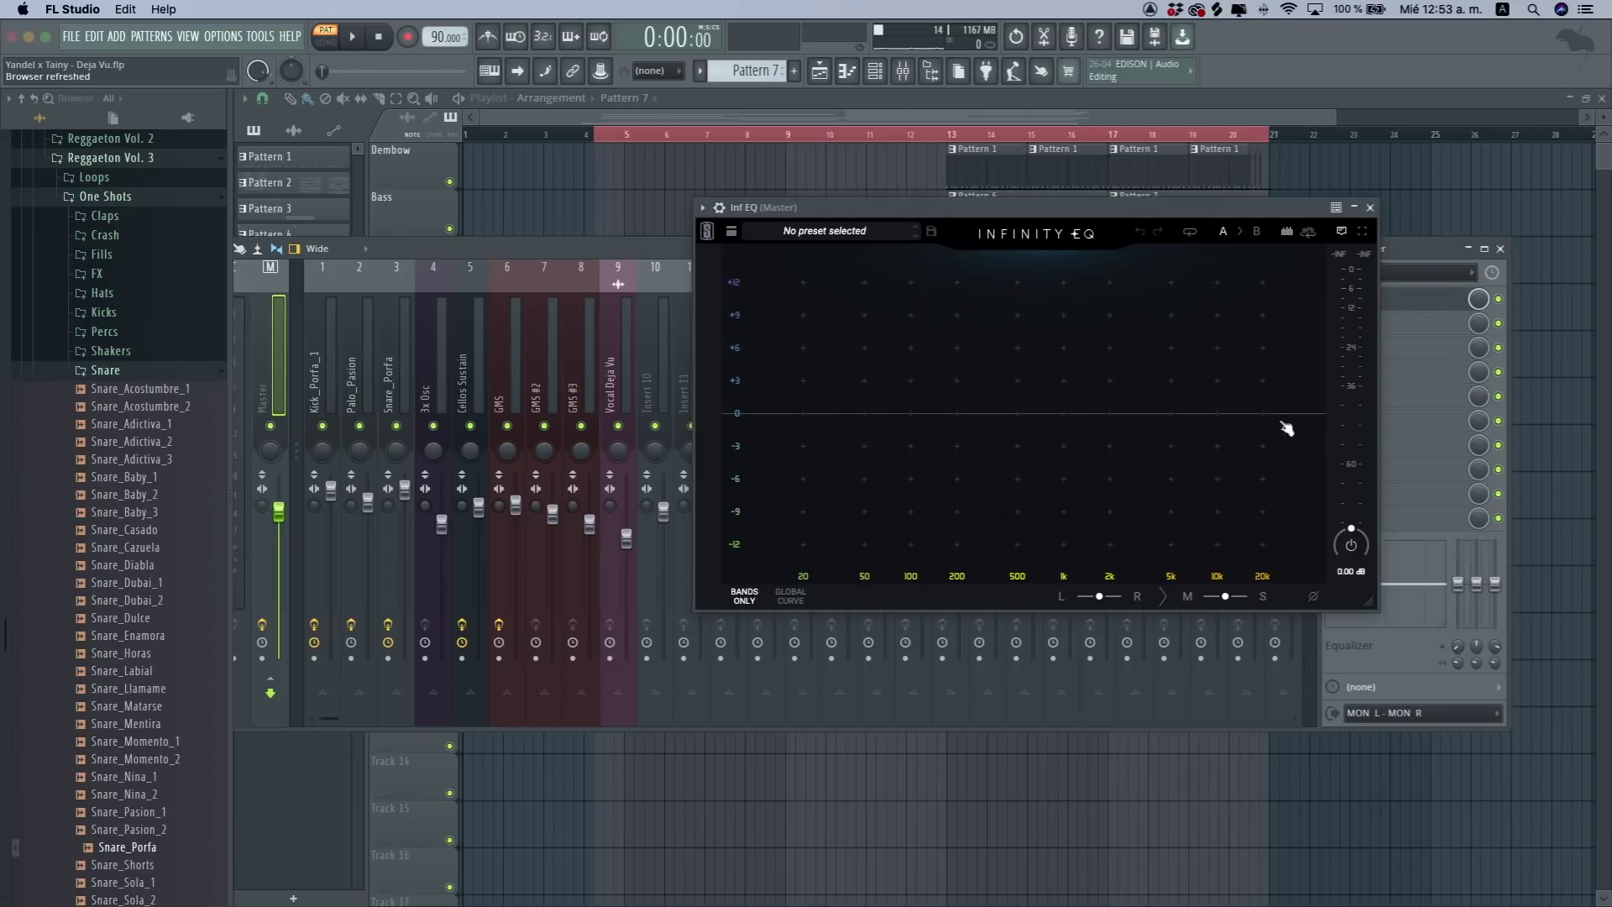
{"action": "left_click_drag", "start_coordinate": [1300, 211], "coordinate": [1085, 225]}
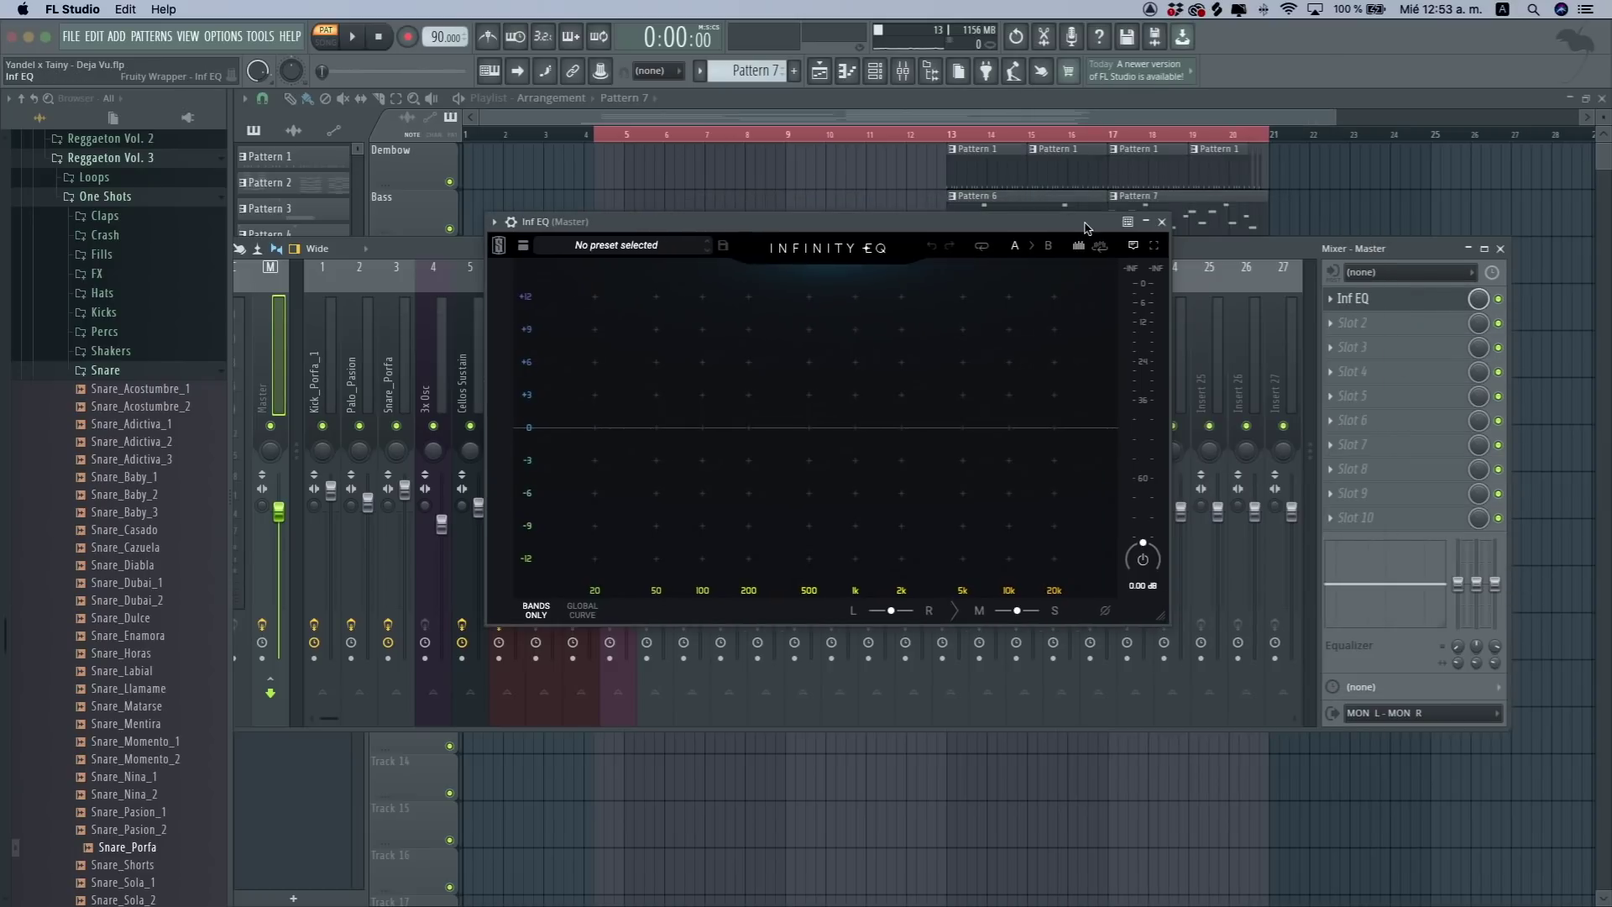
- Load SPAN into the tenth effect slot of the Master track and move the Inf EQ window beside it
{"action": "left_click", "coordinate": [1333, 521]}
{"action": "left_click", "coordinate": [1055, 382]}
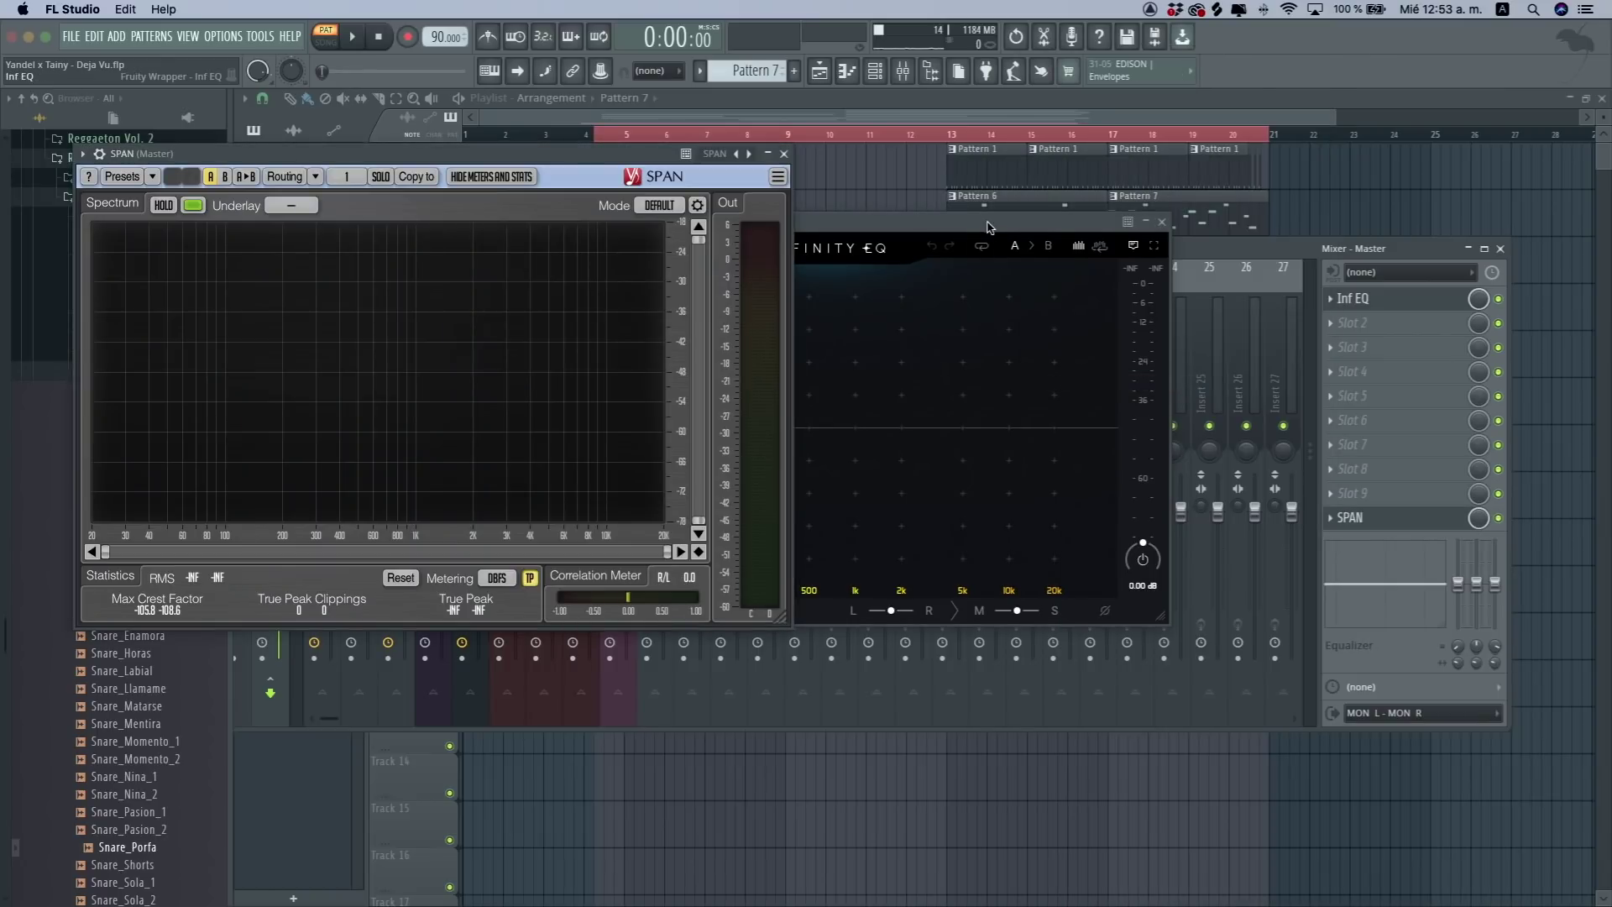
{"action": "left_click_drag", "start_coordinate": [988, 228], "coordinate": [1173, 210]}
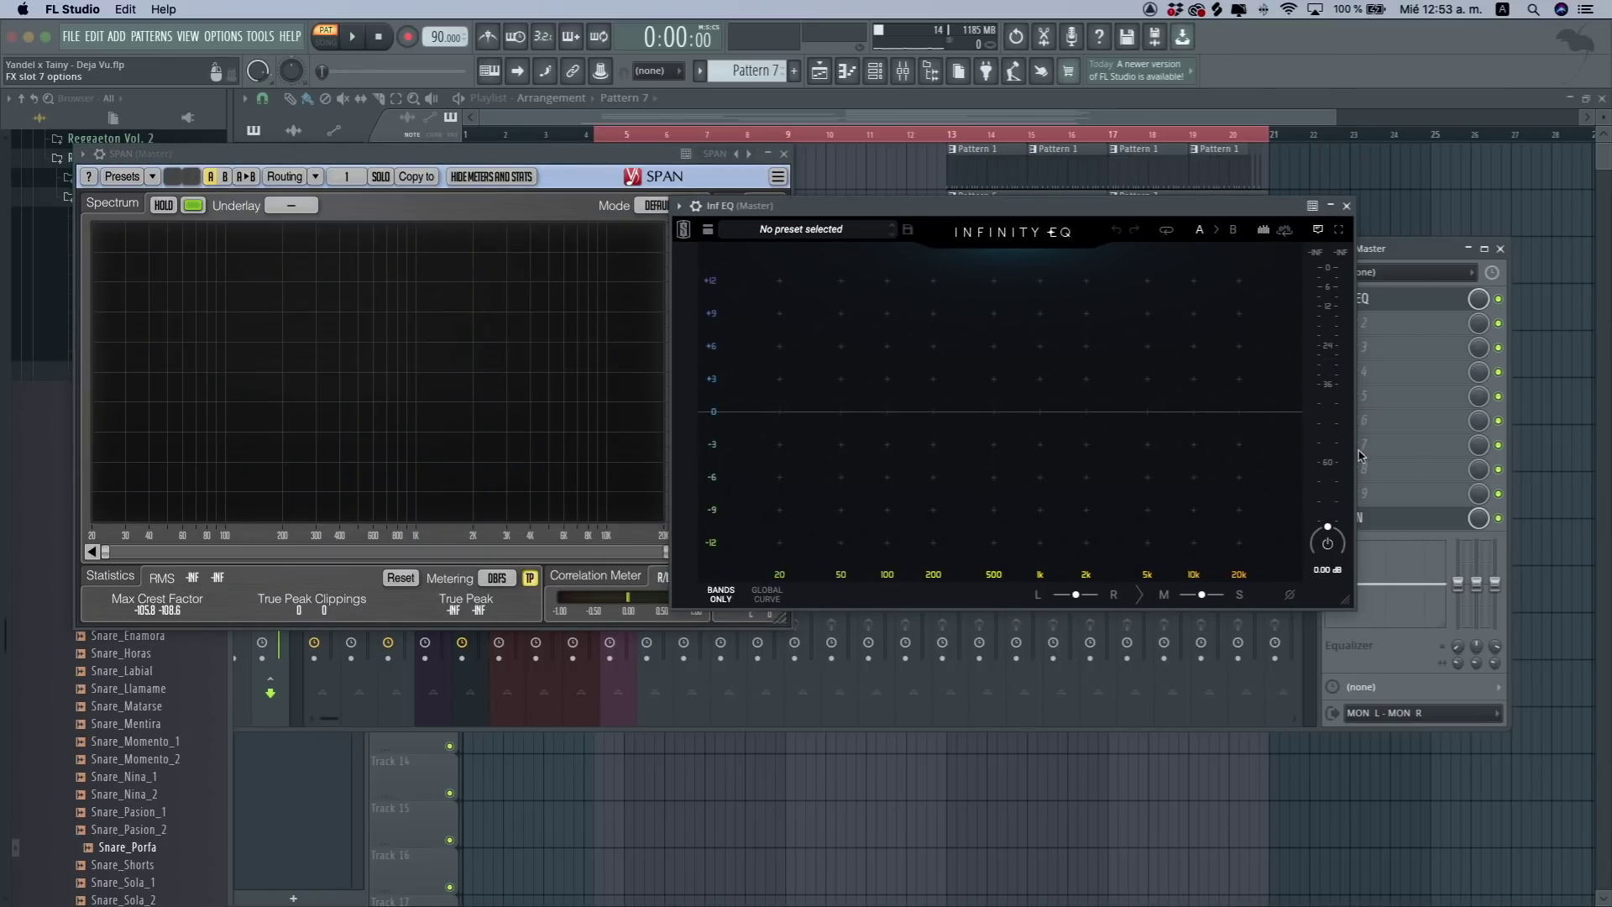
- Cut the Master above 102 Hz with a low-pass band in Inf EQ and play the song from bar 13, watching SPAN
{"action": "left_click_drag", "start_coordinate": [1172, 430], "coordinate": [890, 486]}
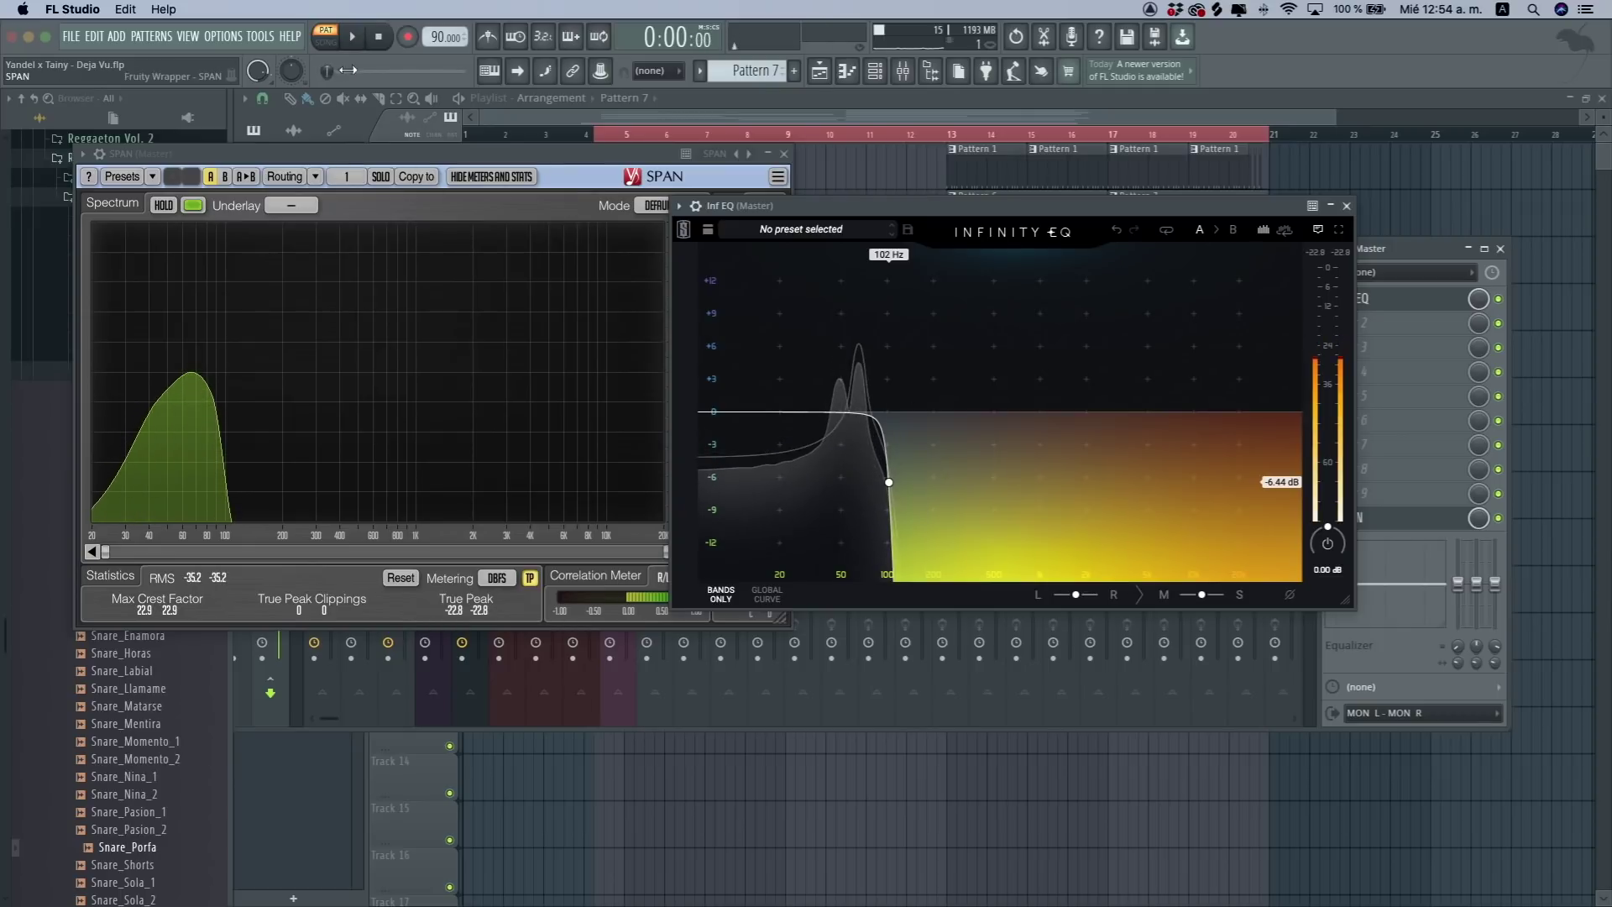
{"action": "key", "text": "space"}
{"action": "left_click", "coordinate": [326, 42]}
{"action": "left_click", "coordinate": [1048, 116]}
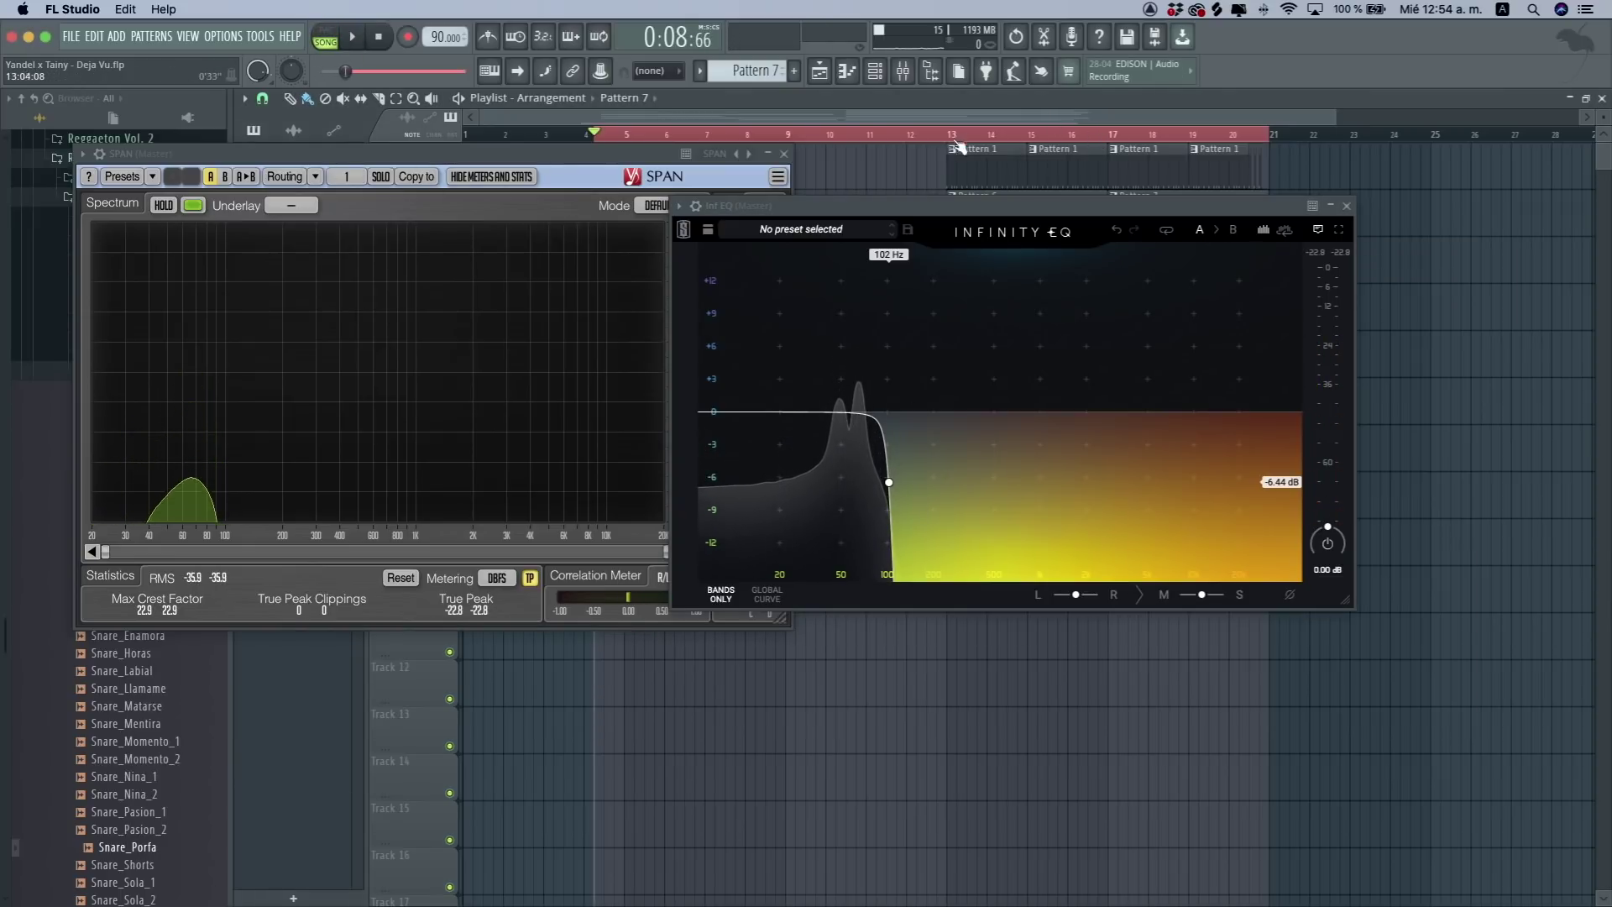
{"action": "key", "text": "space"}
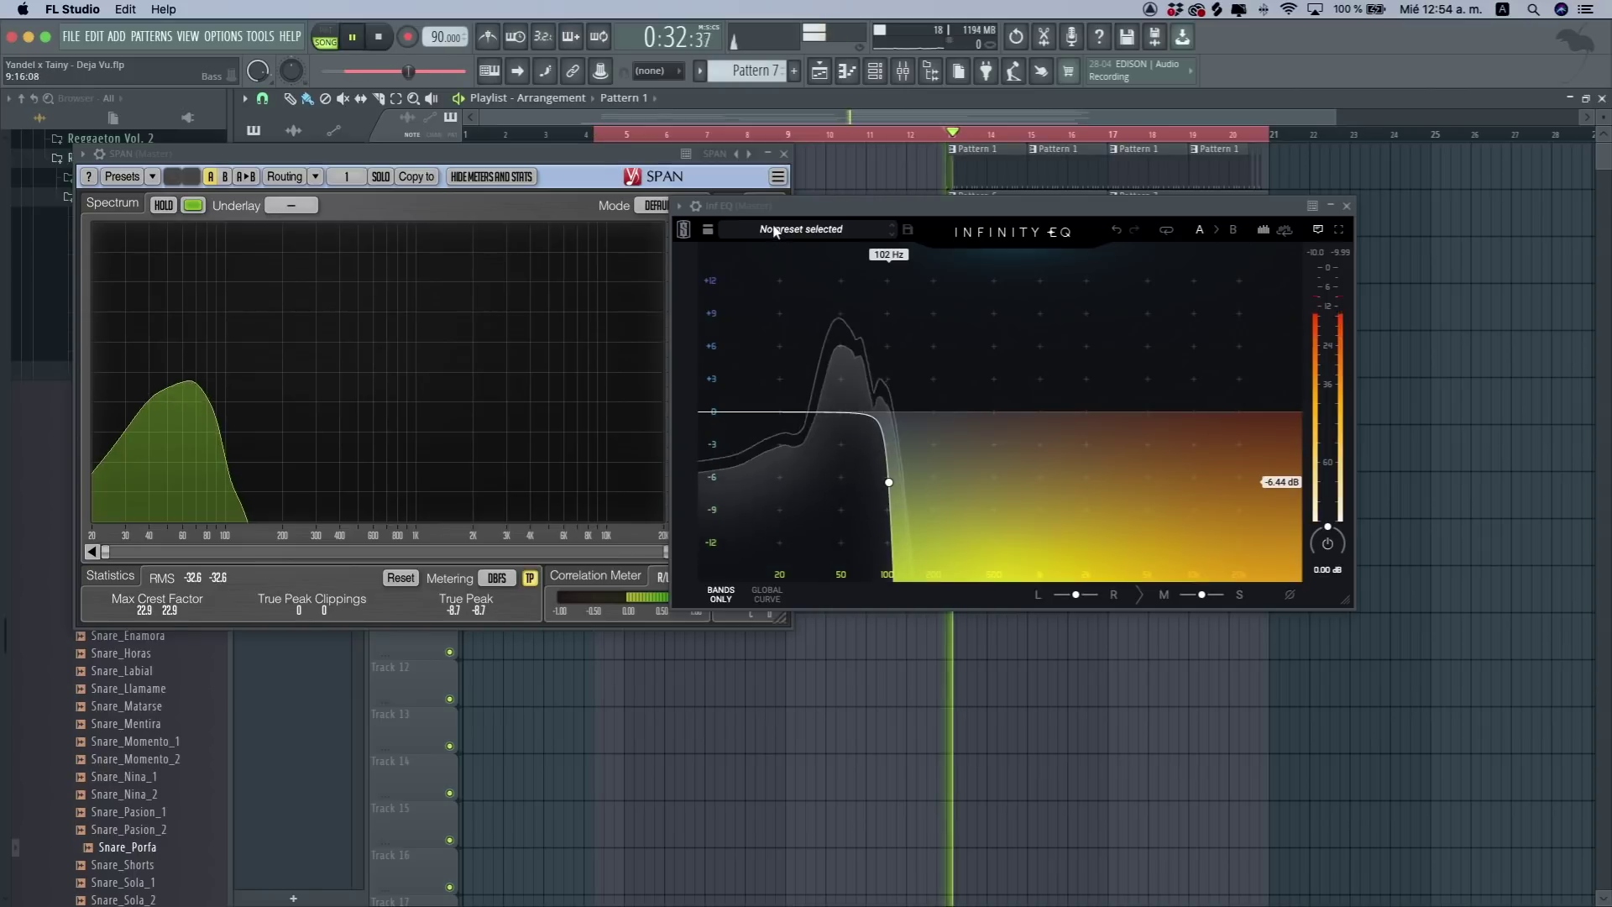
{"action": "left_click_drag", "start_coordinate": [594, 160], "coordinate": [860, 202]}
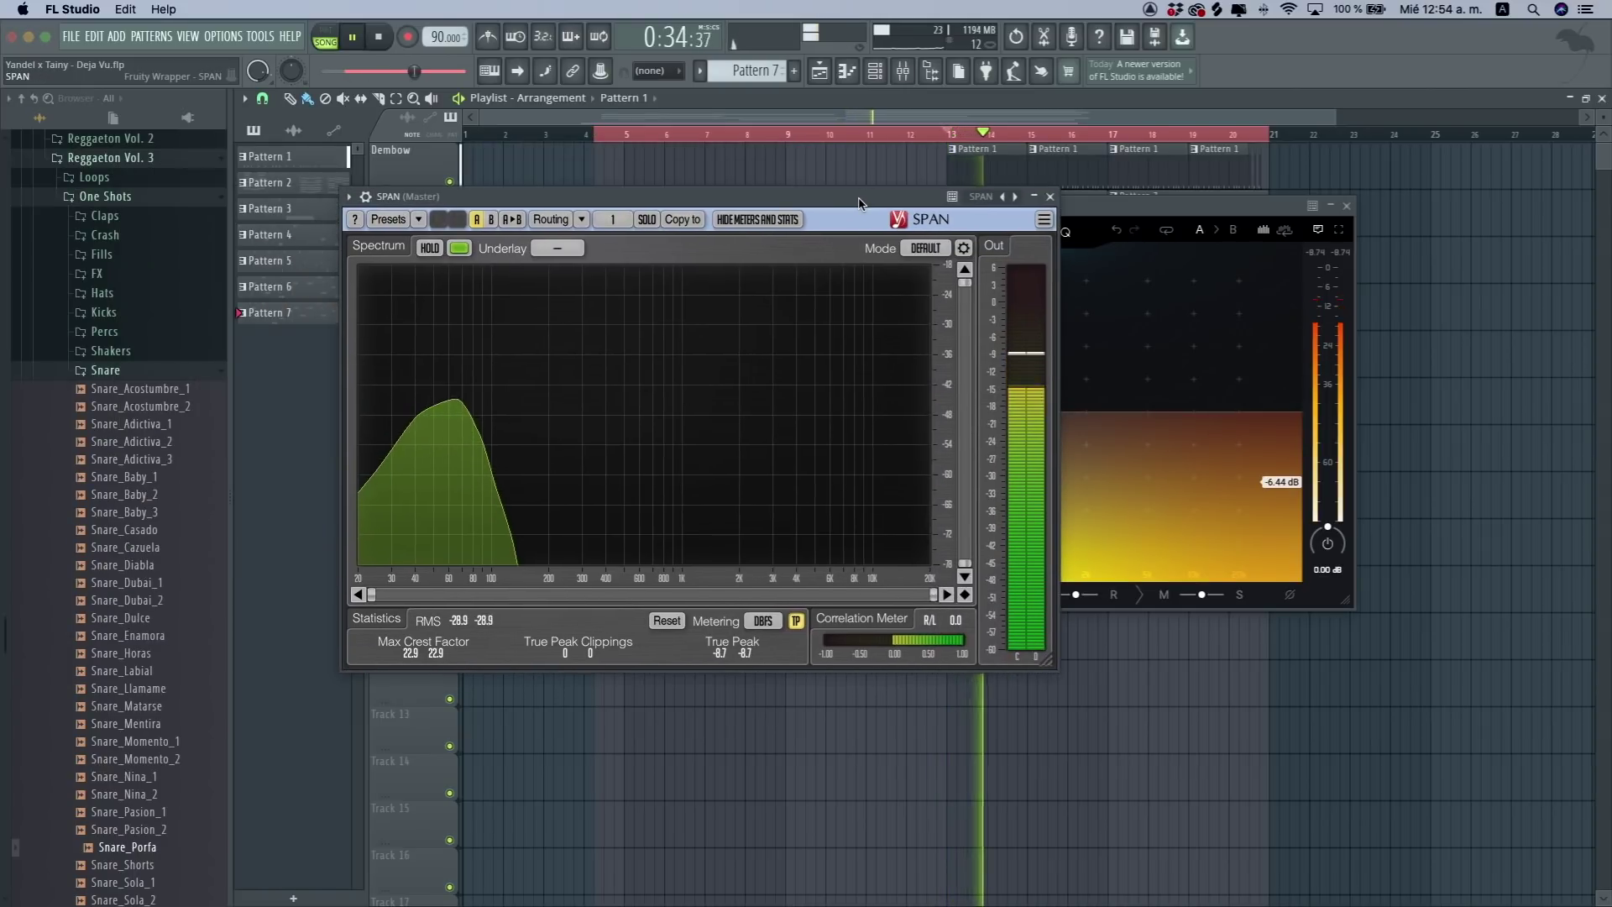
{"action": "key", "text": "space"}
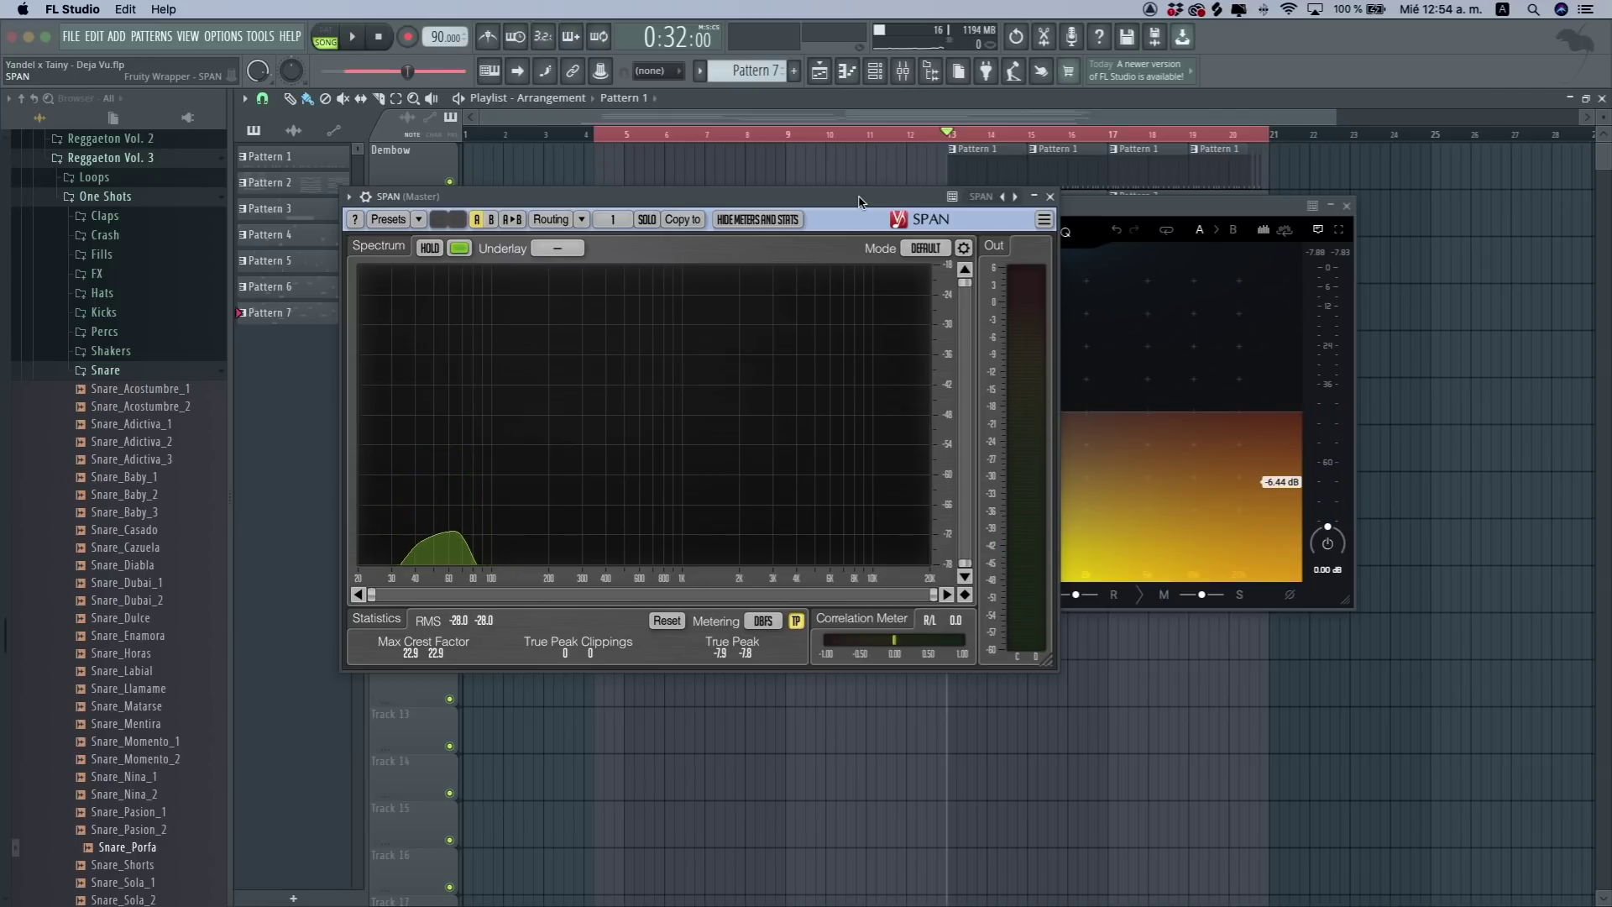
- Set SPAN's spectrum mode to High Res and play the song again to examine the bass frequencies
{"action": "left_click", "coordinate": [934, 248]}
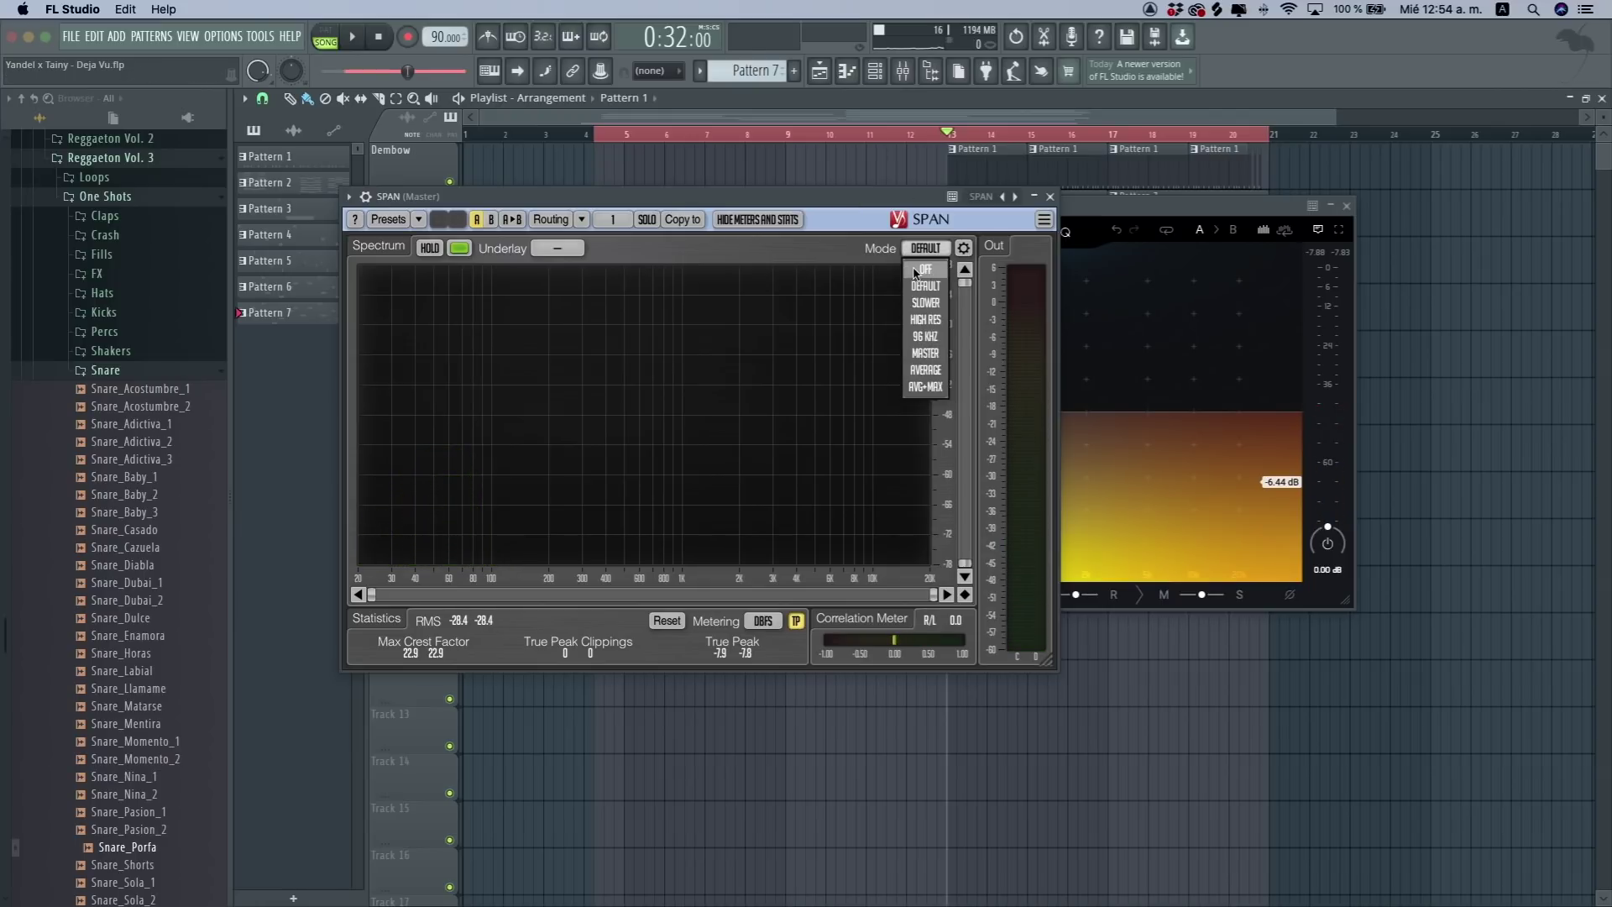
{"action": "left_click", "coordinate": [927, 320]}
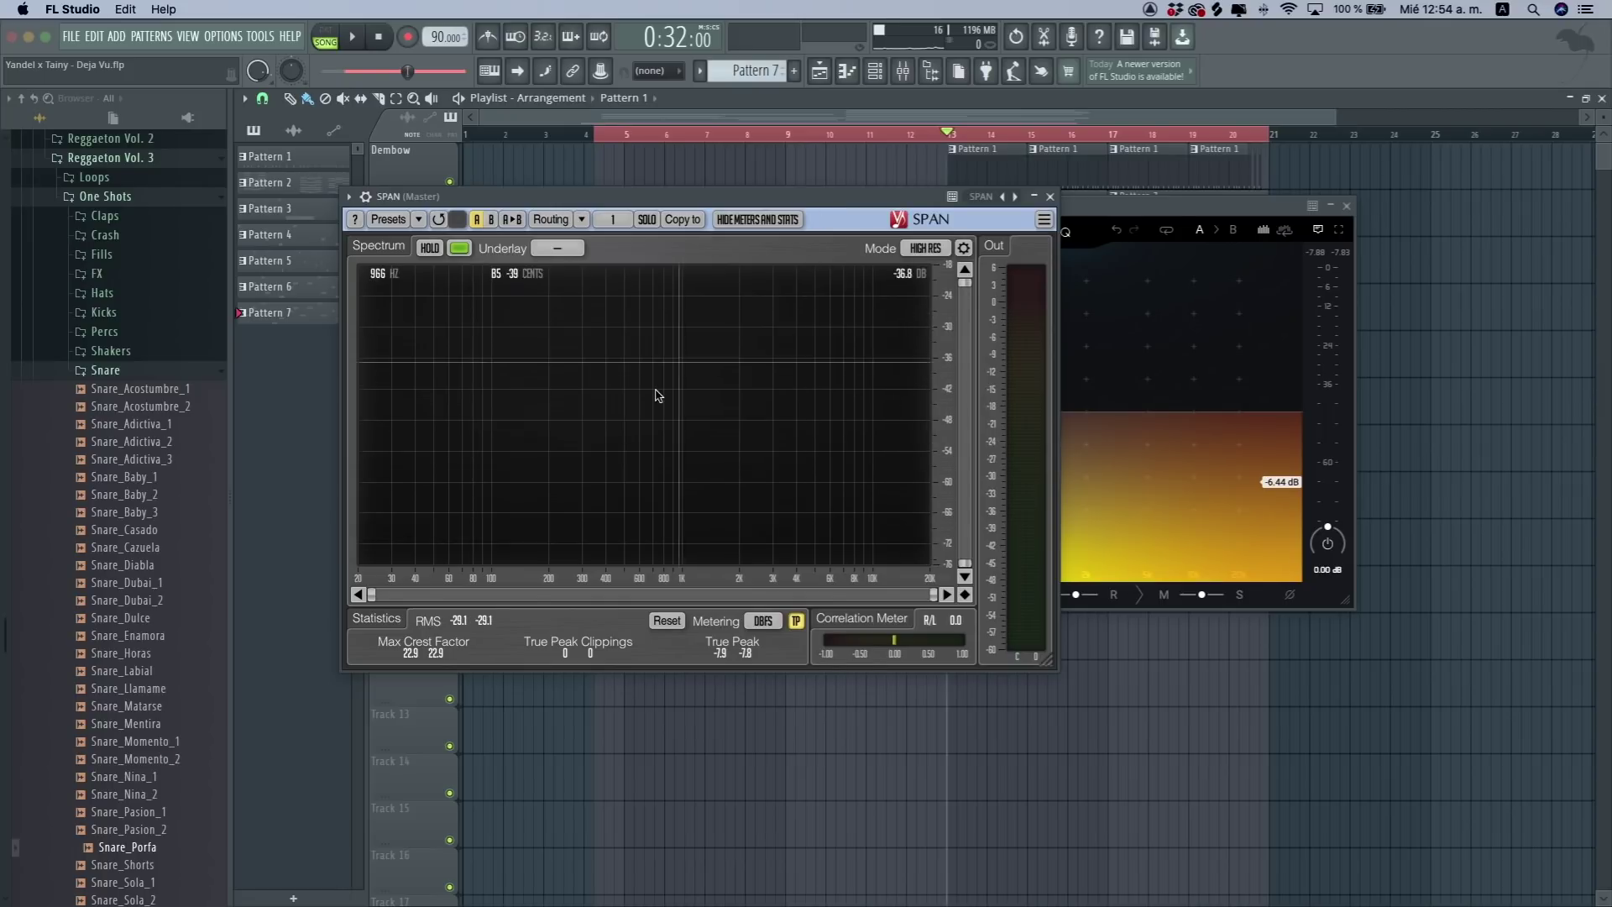
{"action": "key", "text": "space"}
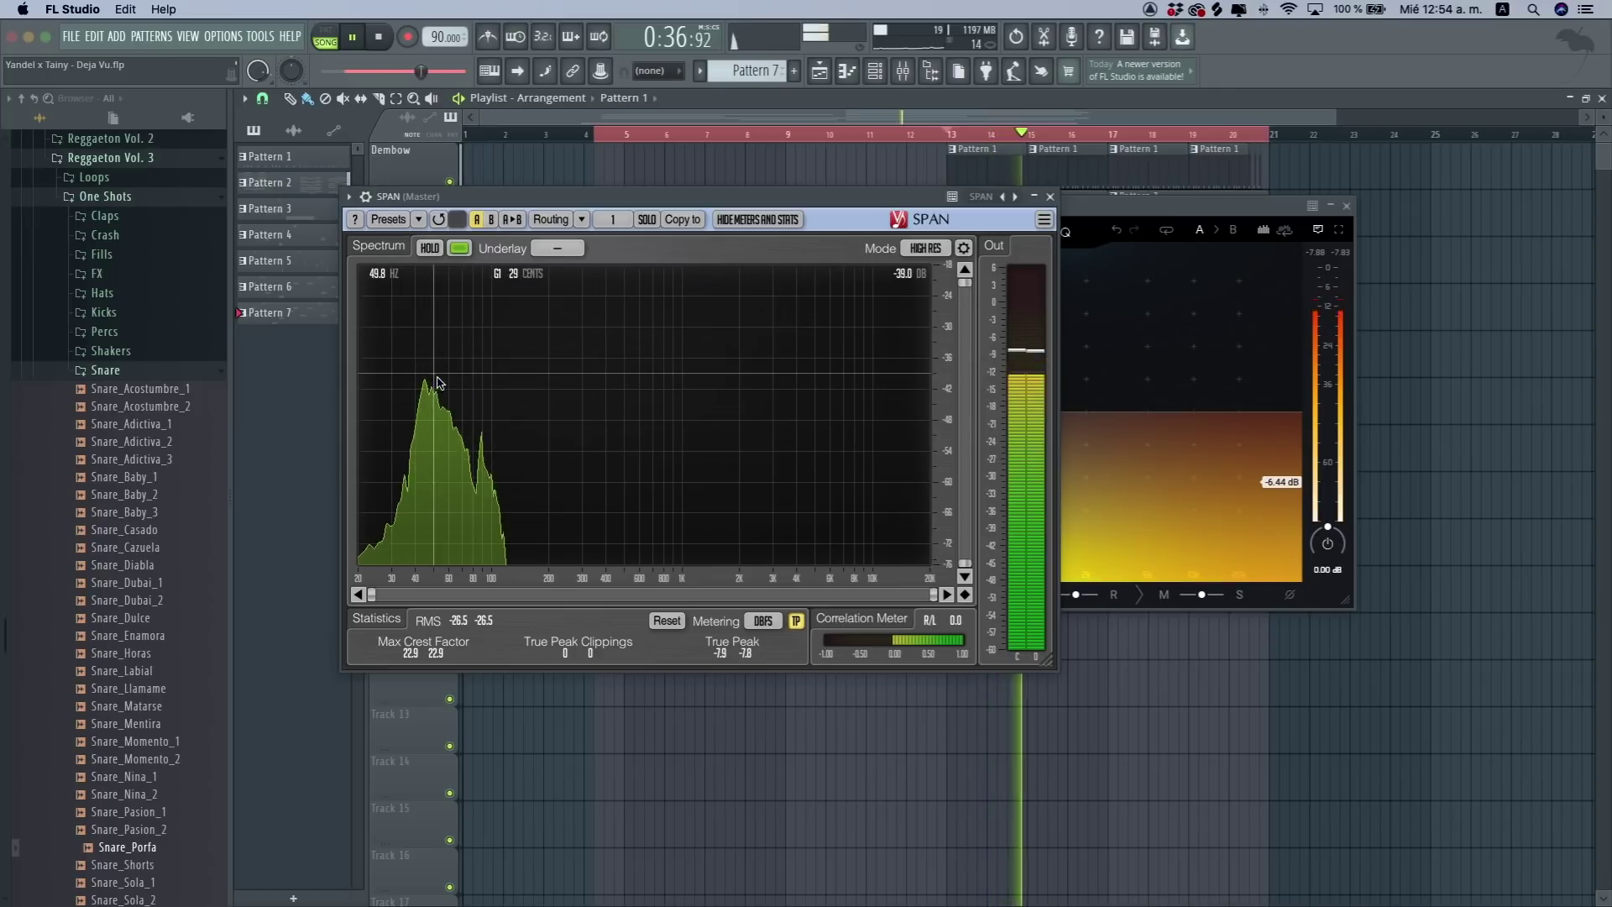
{"action": "key", "text": "space"}
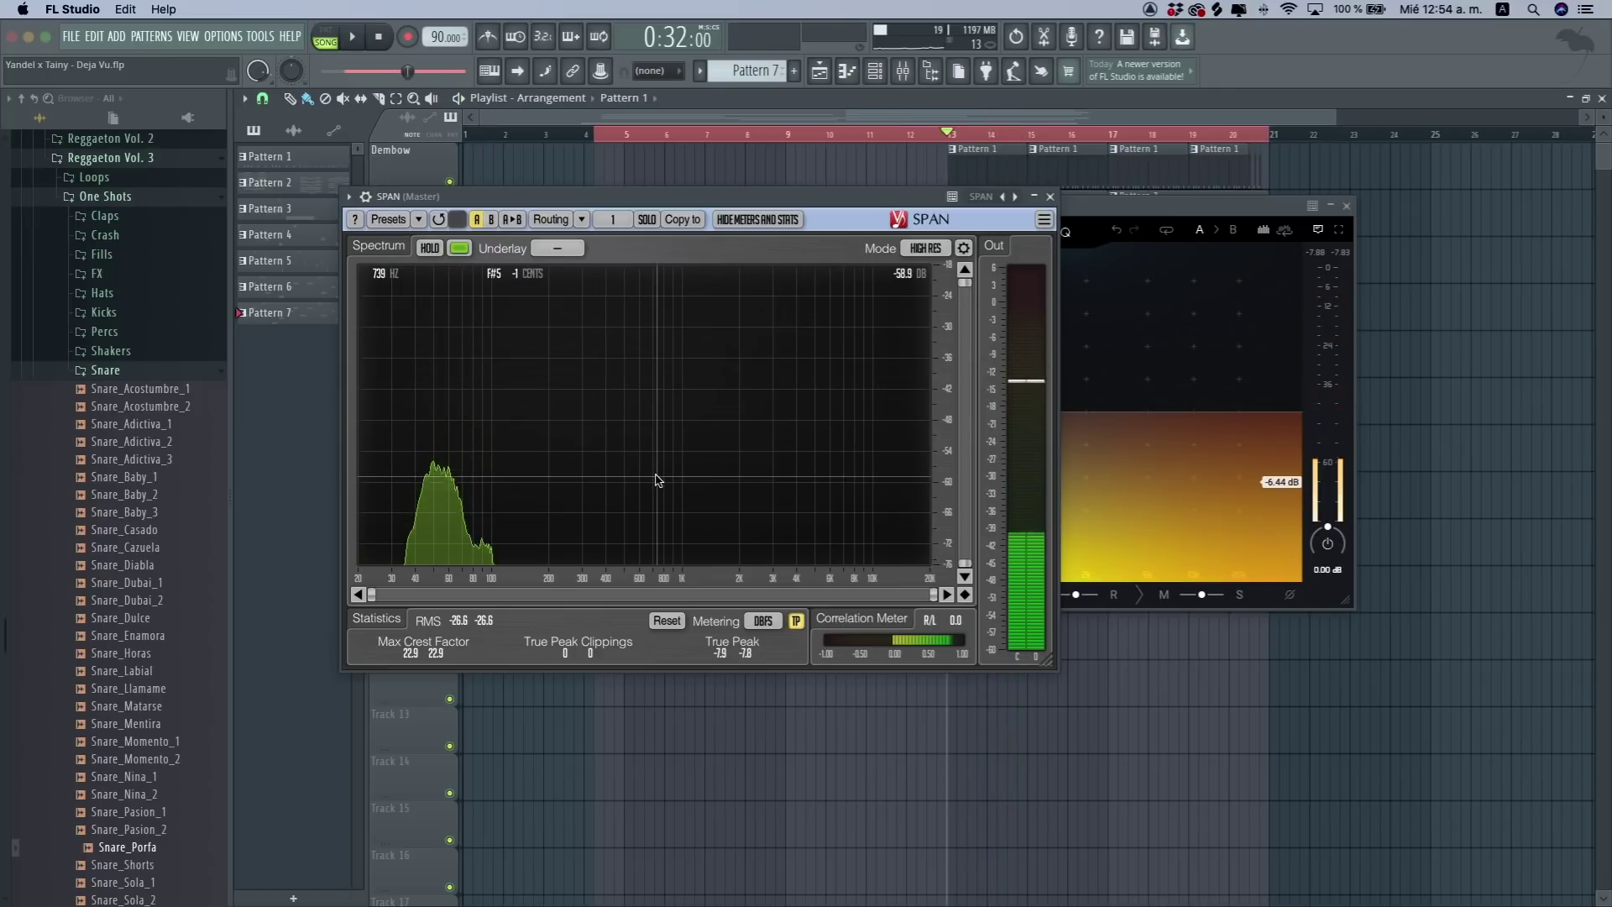
- Move the SPAN and Inf EQ windows off the Bass clips and select a short loop at the start of bar 13
{"action": "left_click_drag", "start_coordinate": [918, 197], "coordinate": [952, 344]}
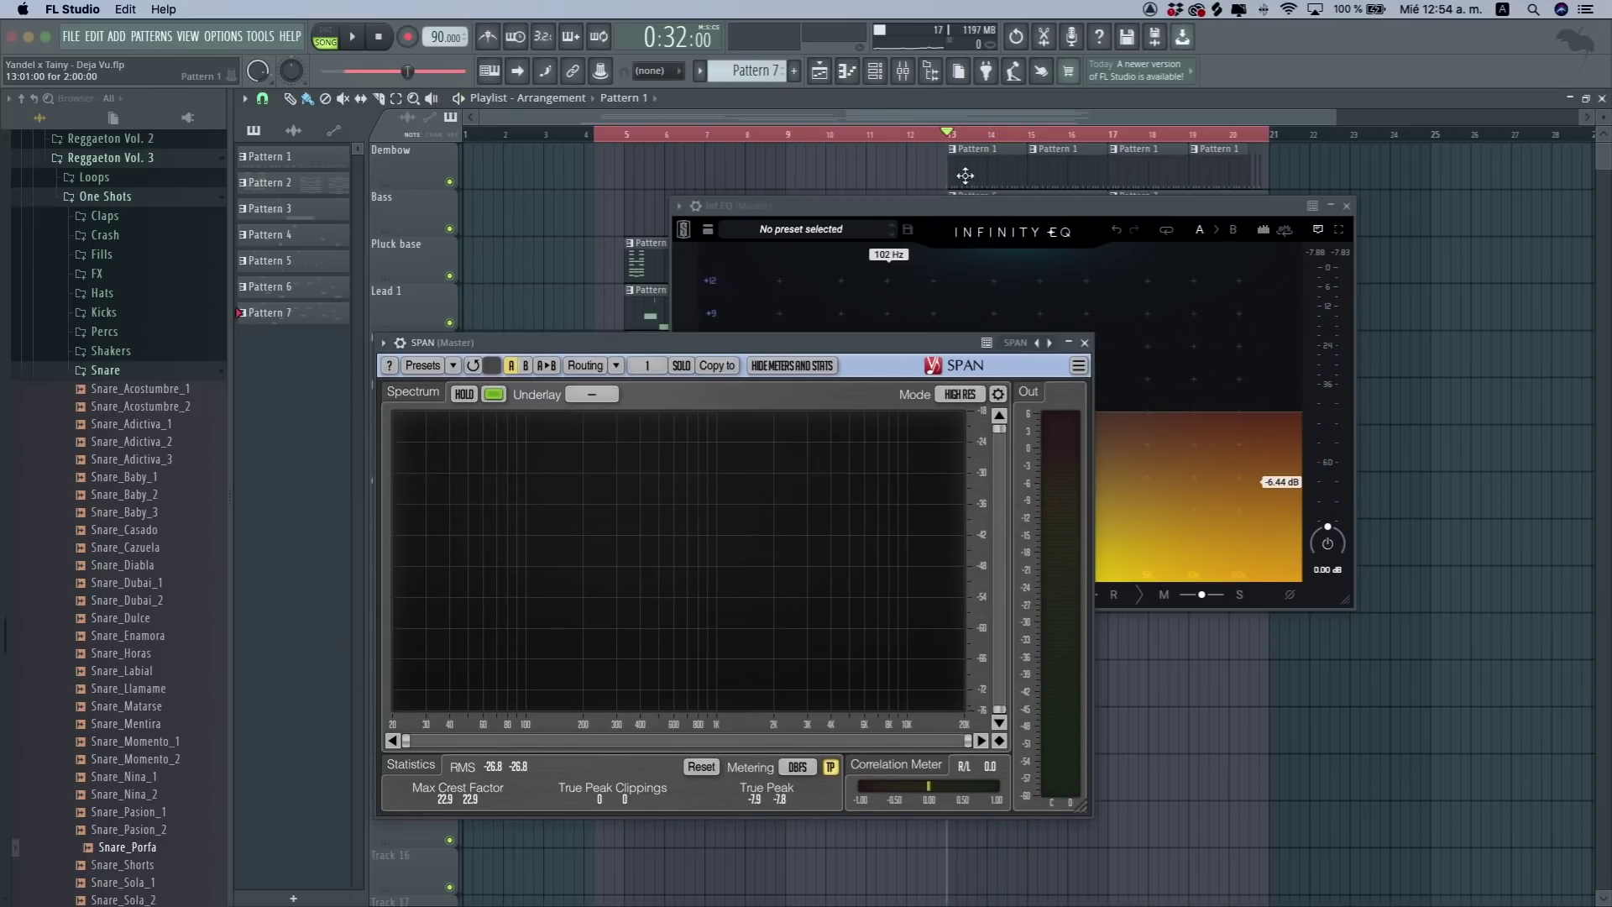
{"action": "left_click_drag", "start_coordinate": [964, 209], "coordinate": [1172, 245]}
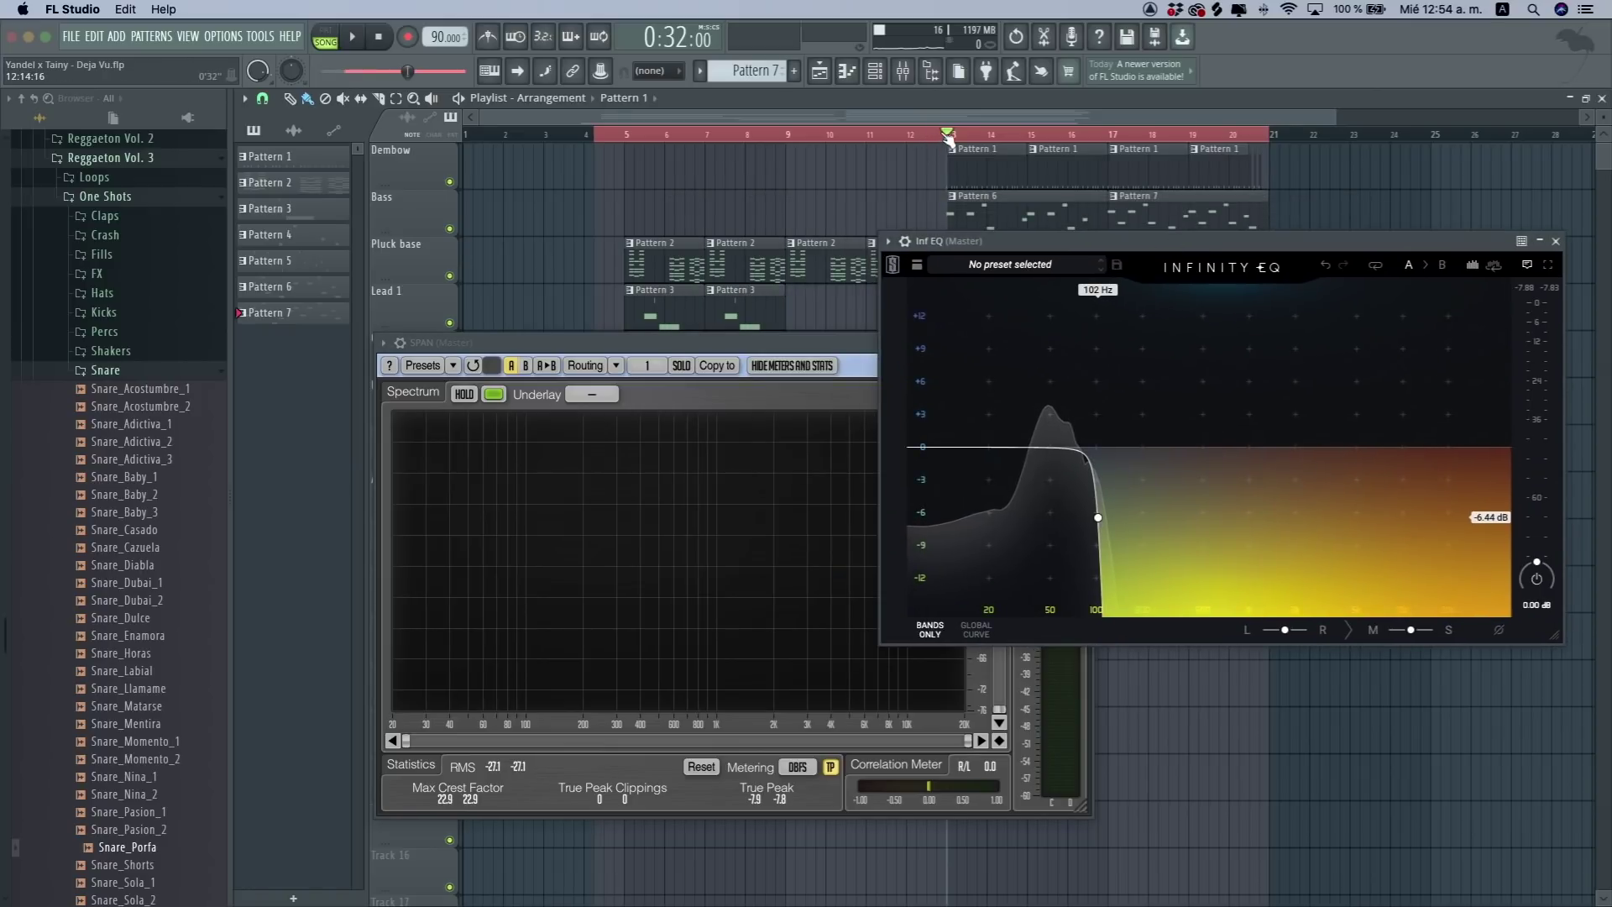
{"action": "left_click_drag", "start_coordinate": [947, 137], "coordinate": [951, 136]}
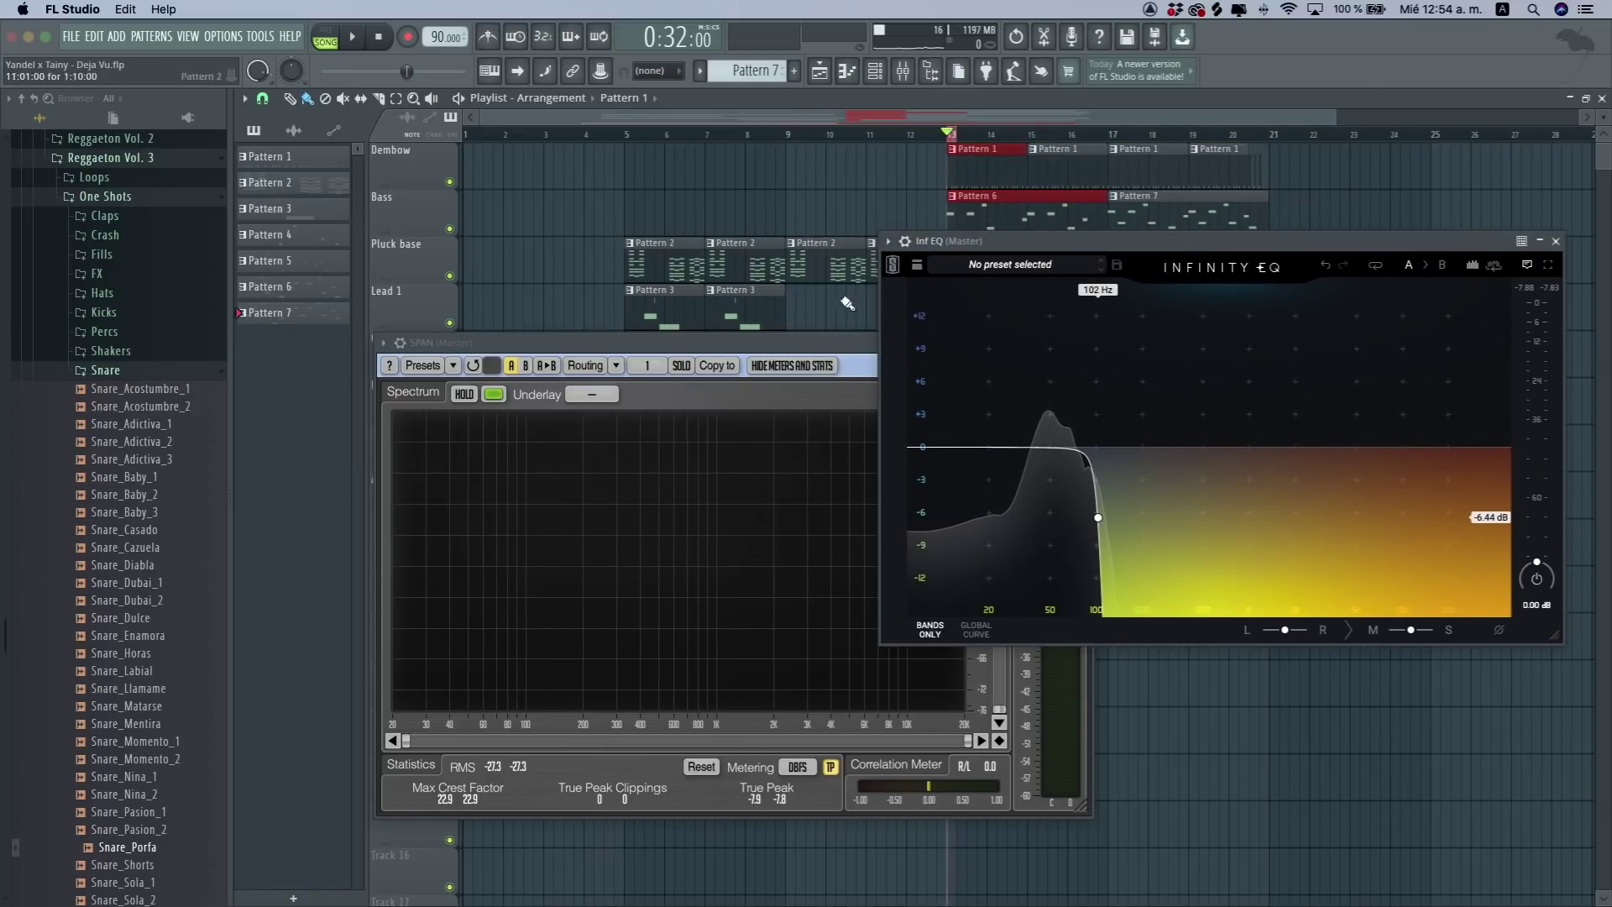
- Play the looped start of bar 13 and examine the bass peaks in SPAN
{"action": "left_click", "coordinate": [833, 345]}
{"action": "key", "text": "space"}
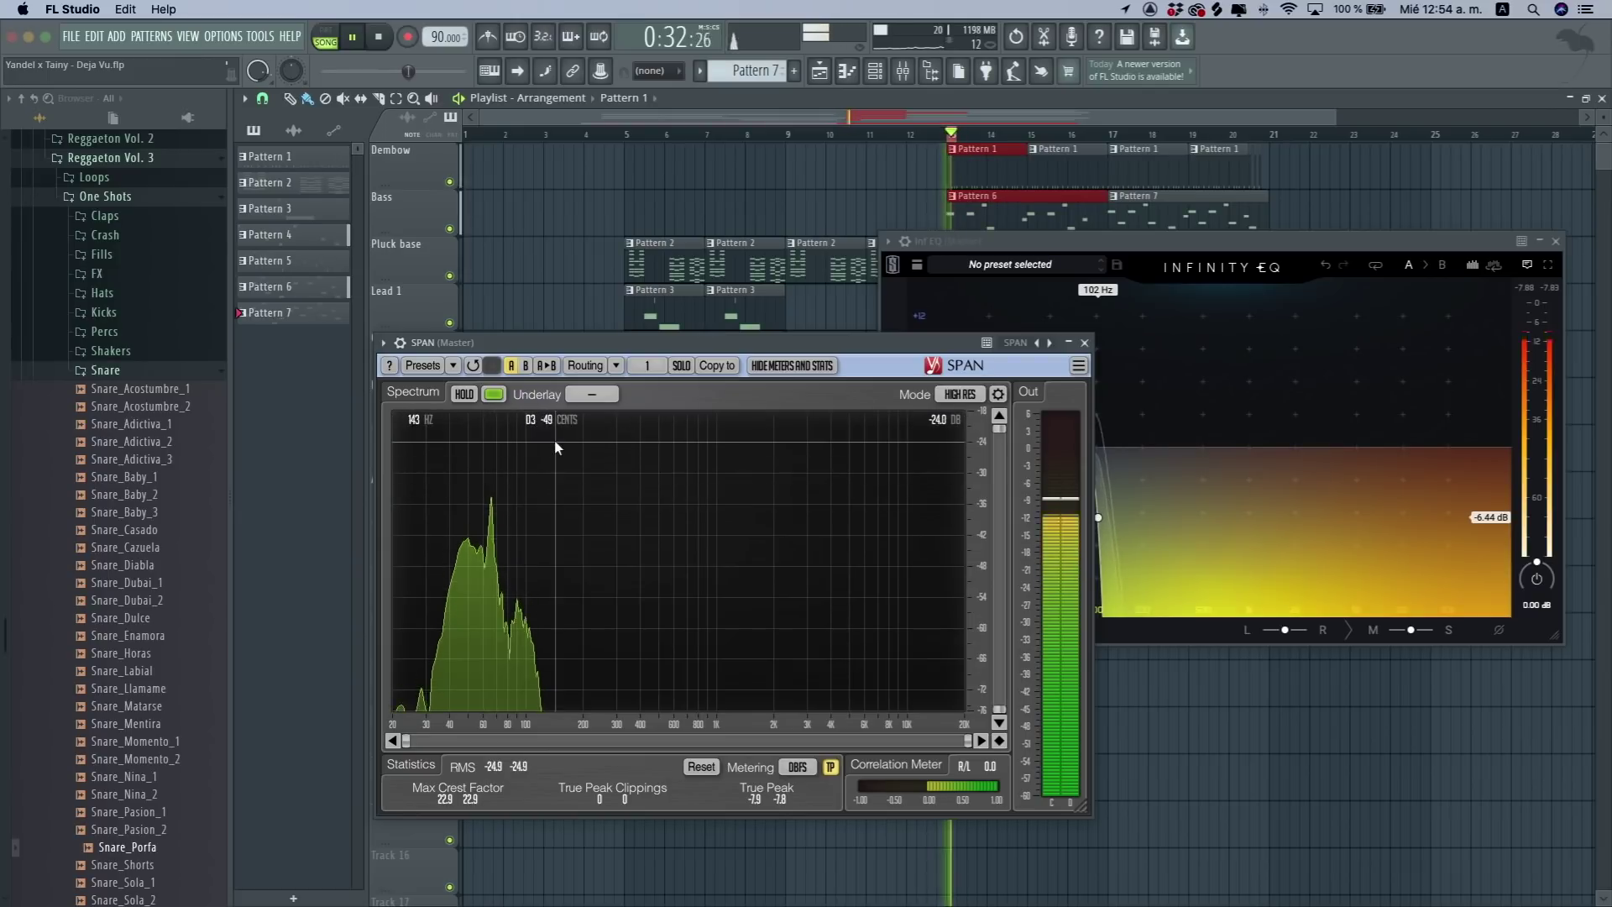
{"action": "key", "text": "space"}
- Open Pattern 6's 3x Osc notes, sound the C4 key while watching SPAN, and close the piano roll
{"action": "double_click", "coordinate": [983, 213]}
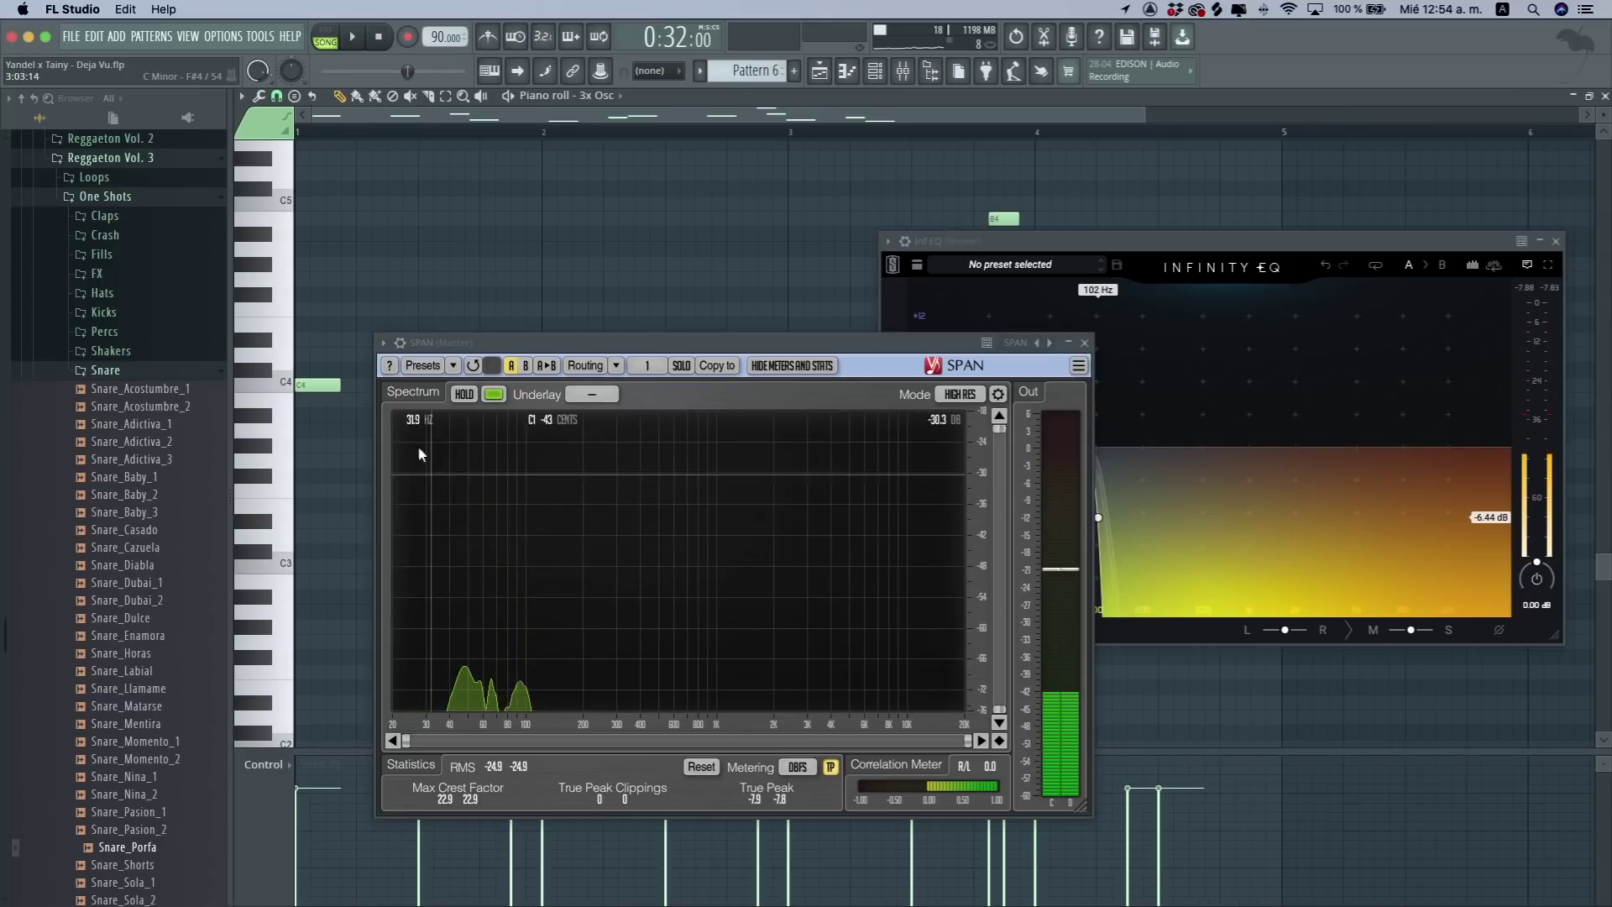
{"action": "left_click", "coordinate": [285, 388]}
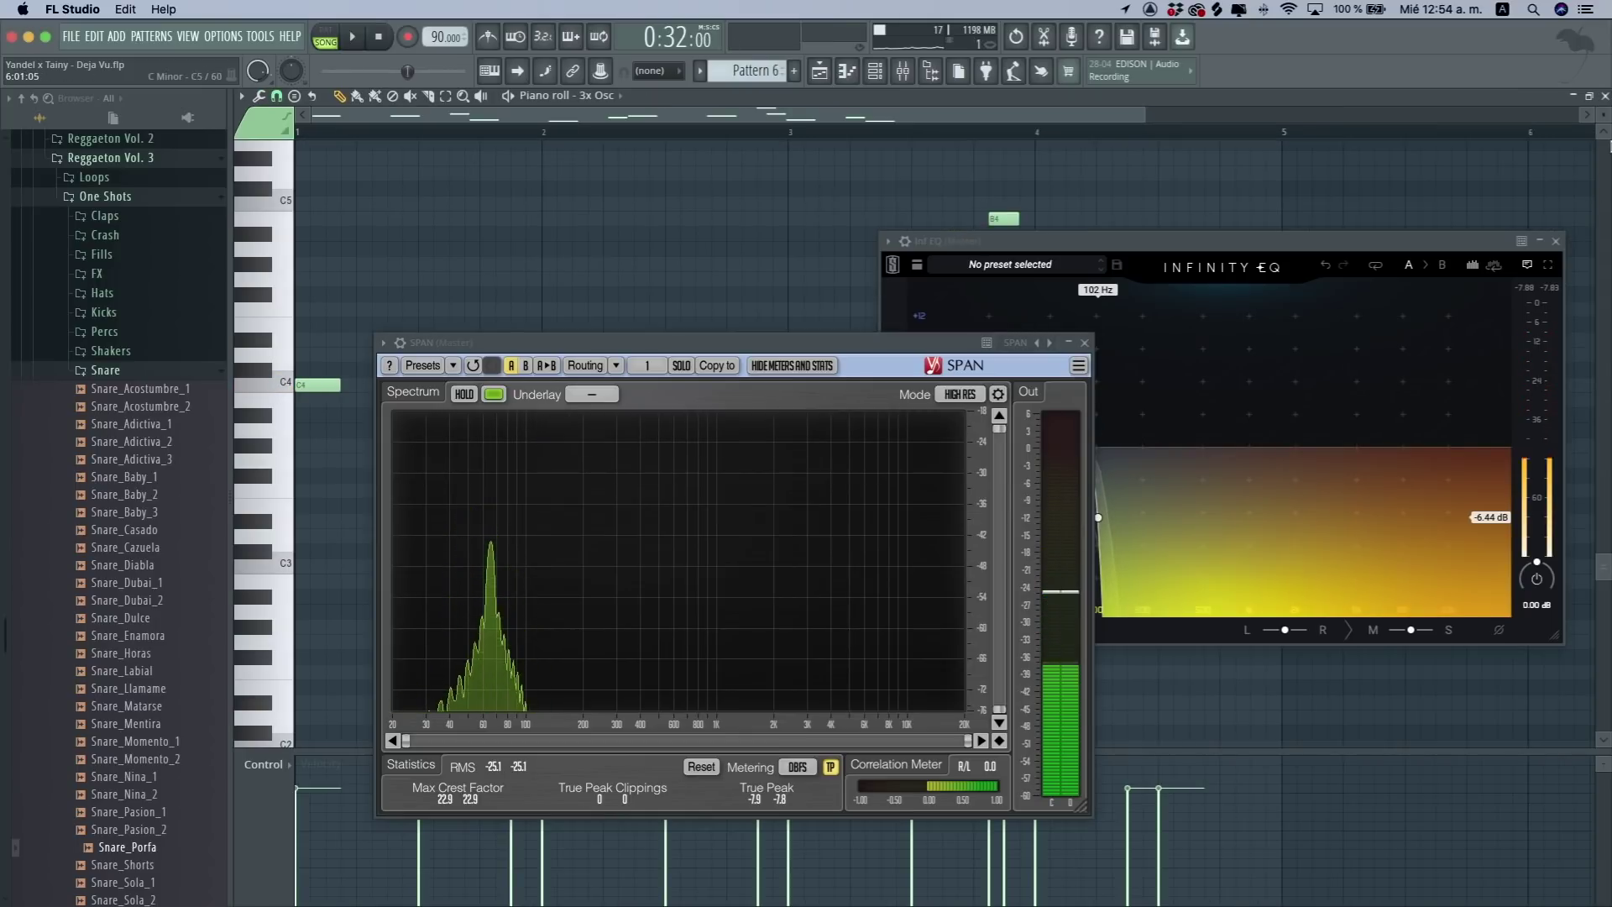
{"action": "left_click", "coordinate": [1605, 97]}
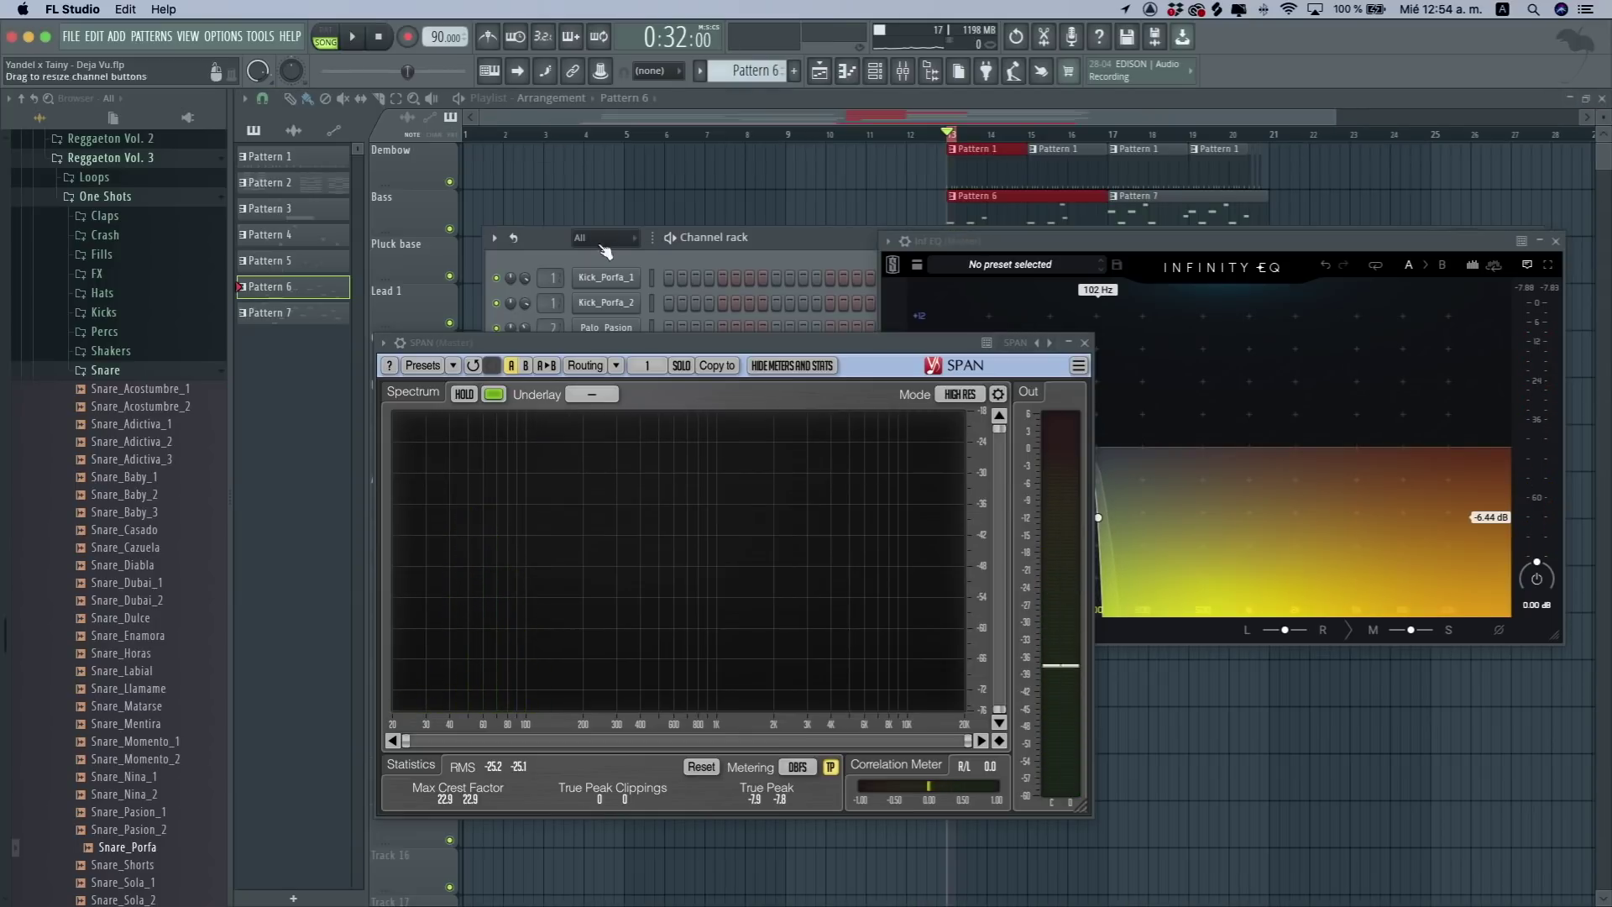
- Close SPAN and review the oscillator settings of the 3x Osc channel
{"action": "left_click", "coordinate": [1086, 343]}
{"action": "left_click", "coordinate": [772, 241]}
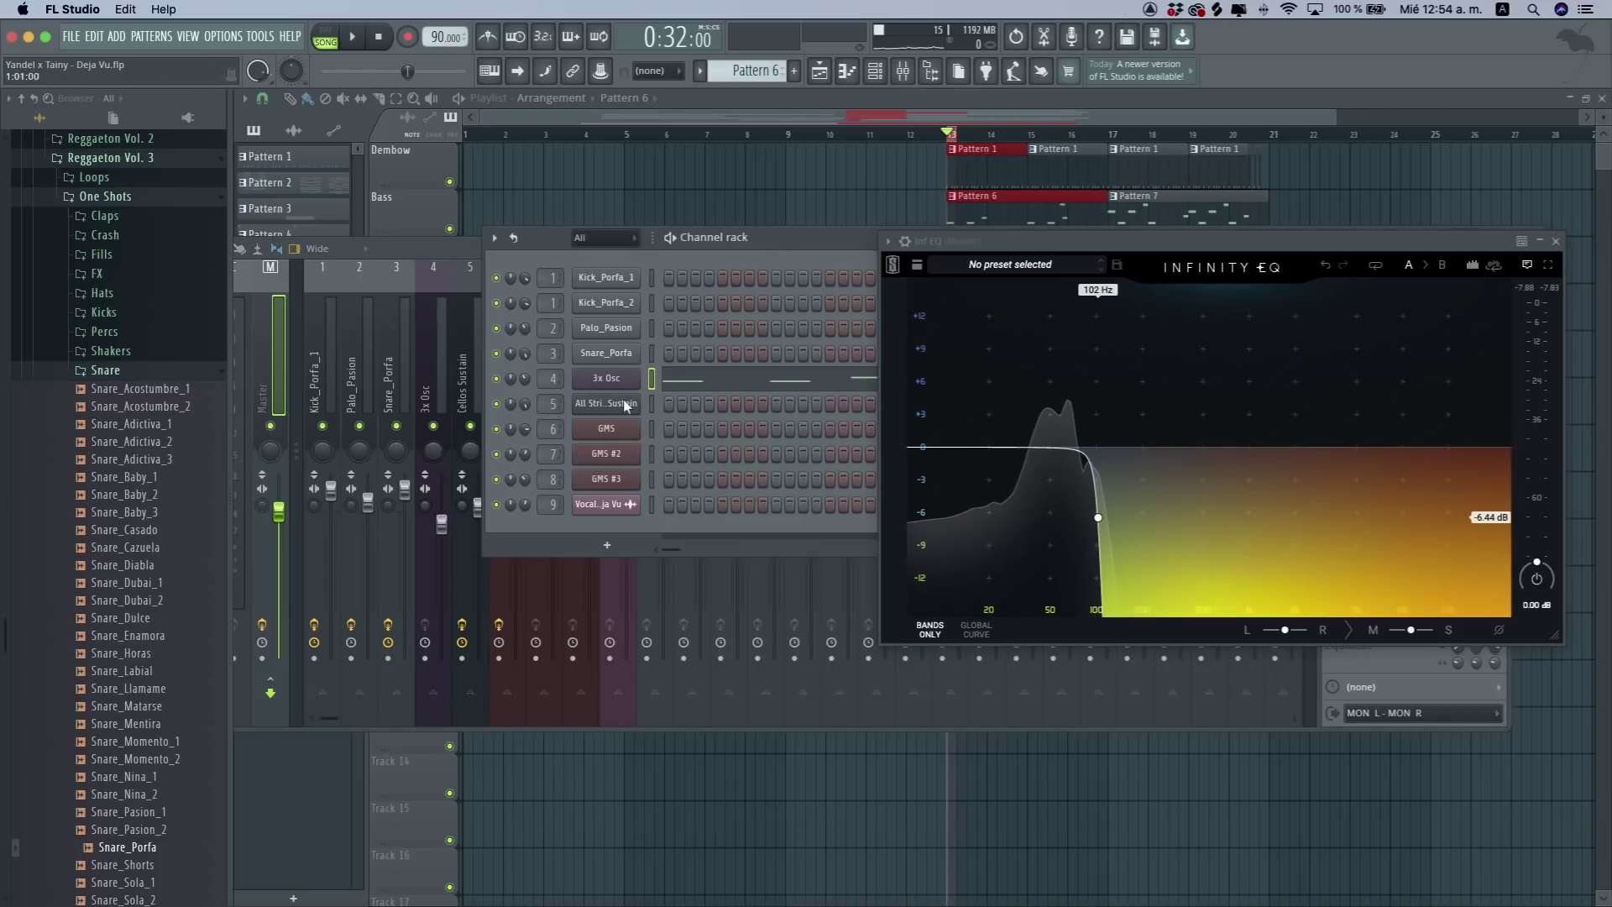
{"action": "left_click", "coordinate": [620, 388]}
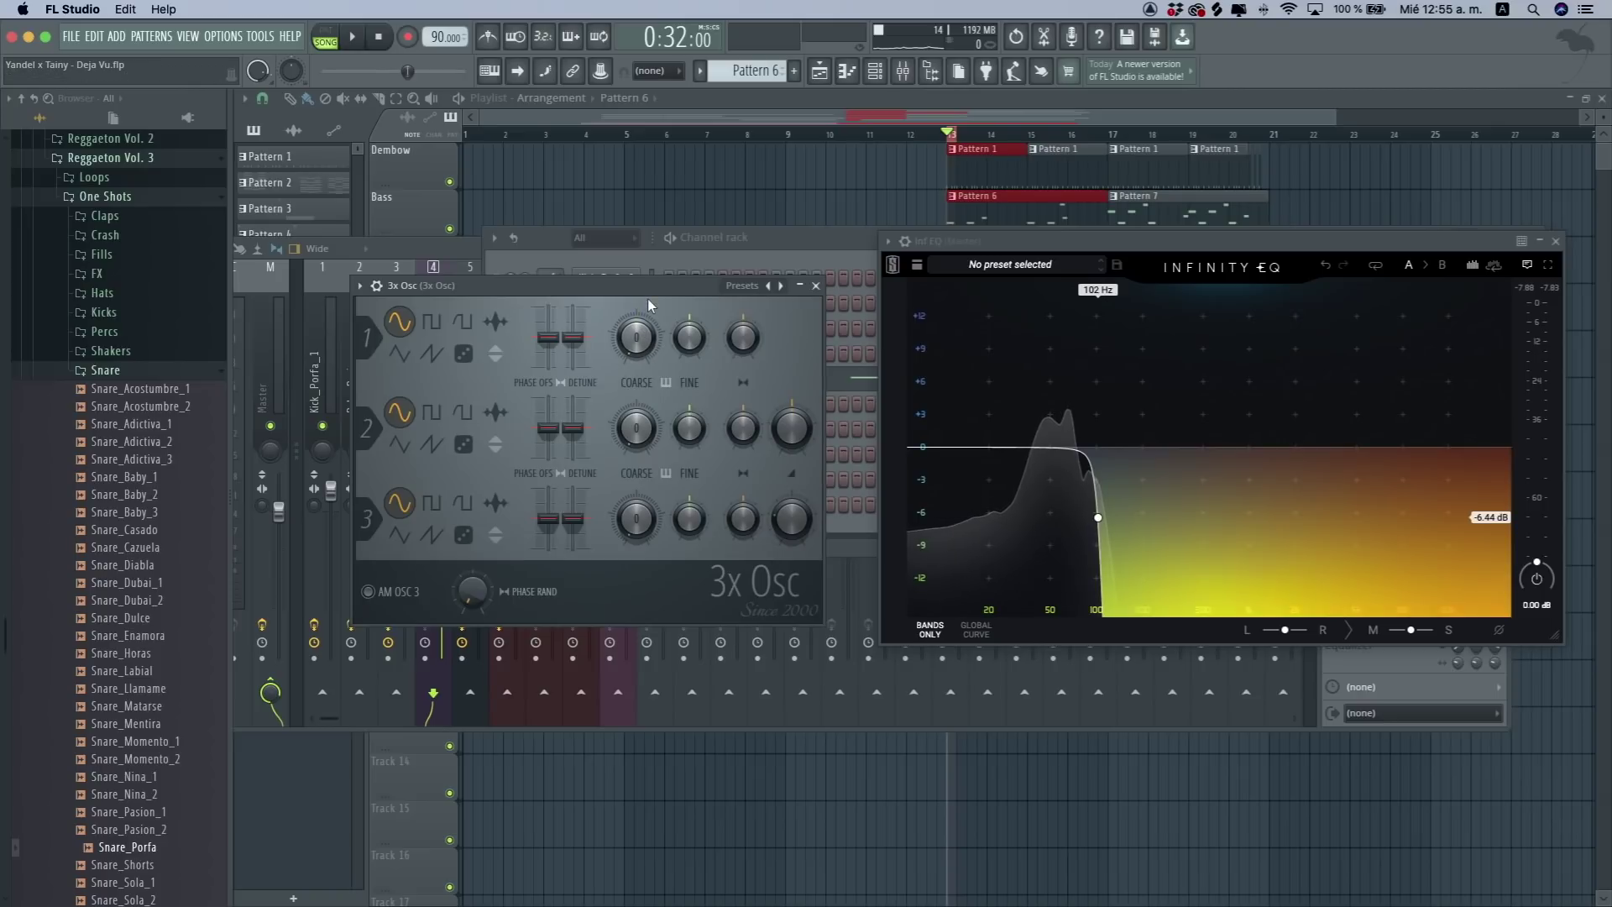
{"action": "left_click", "coordinate": [816, 286]}
- Reopen the 3x Osc notes of Pattern 6 to examine the lower octaves, and close the piano roll
{"action": "left_click", "coordinate": [795, 391]}
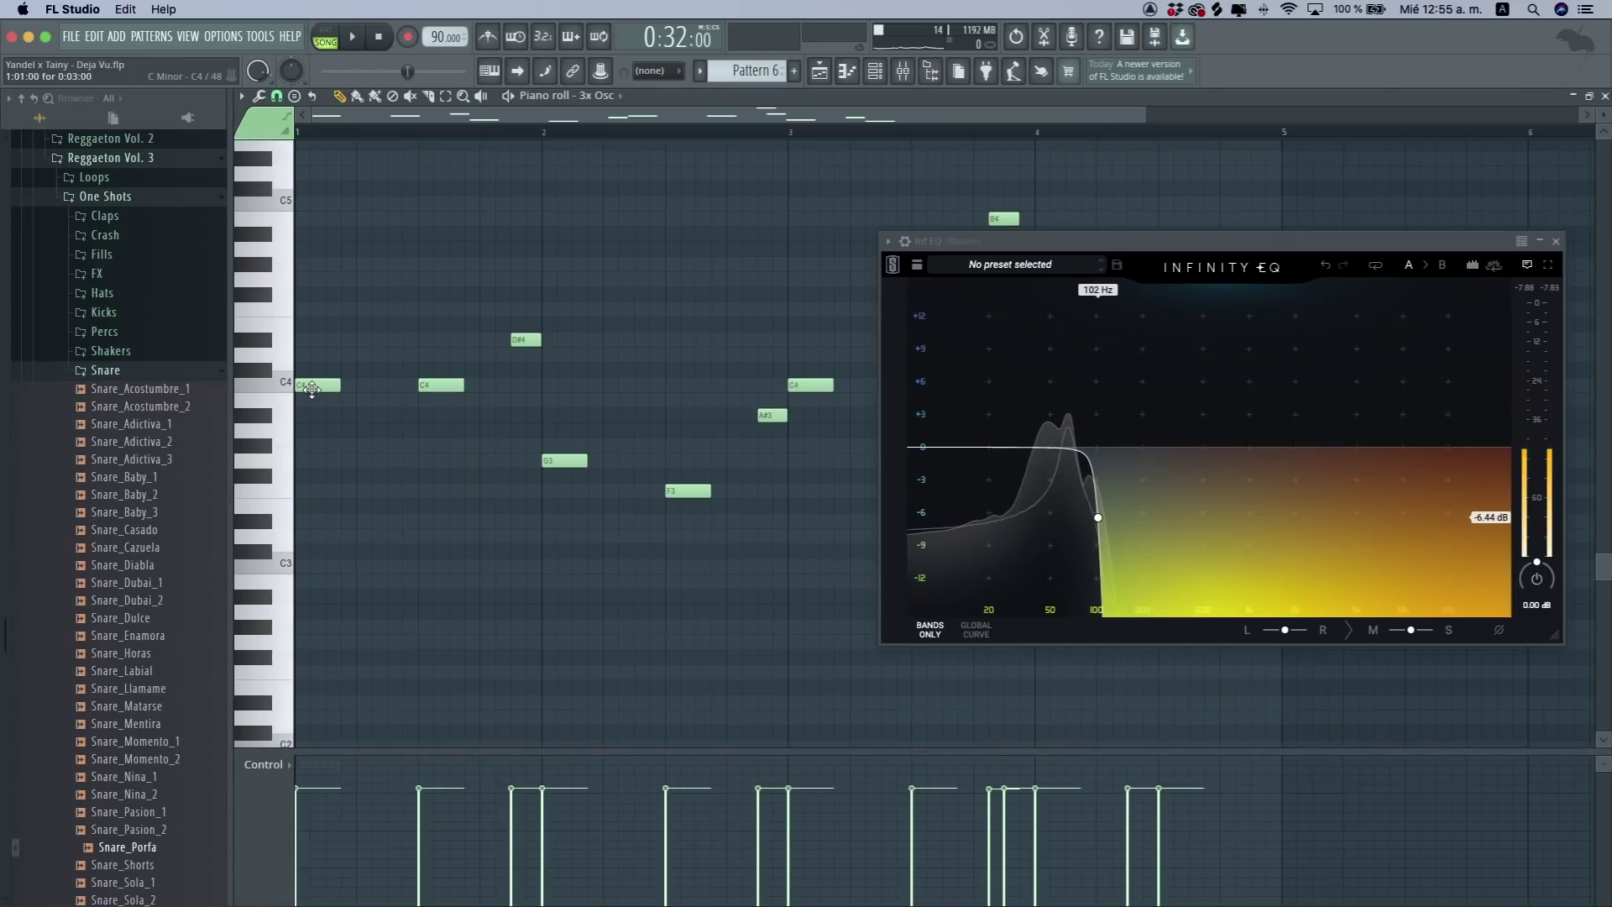
{"action": "scroll", "coordinate": [306, 487], "scroll_direction": "down", "scroll_amount": 6}
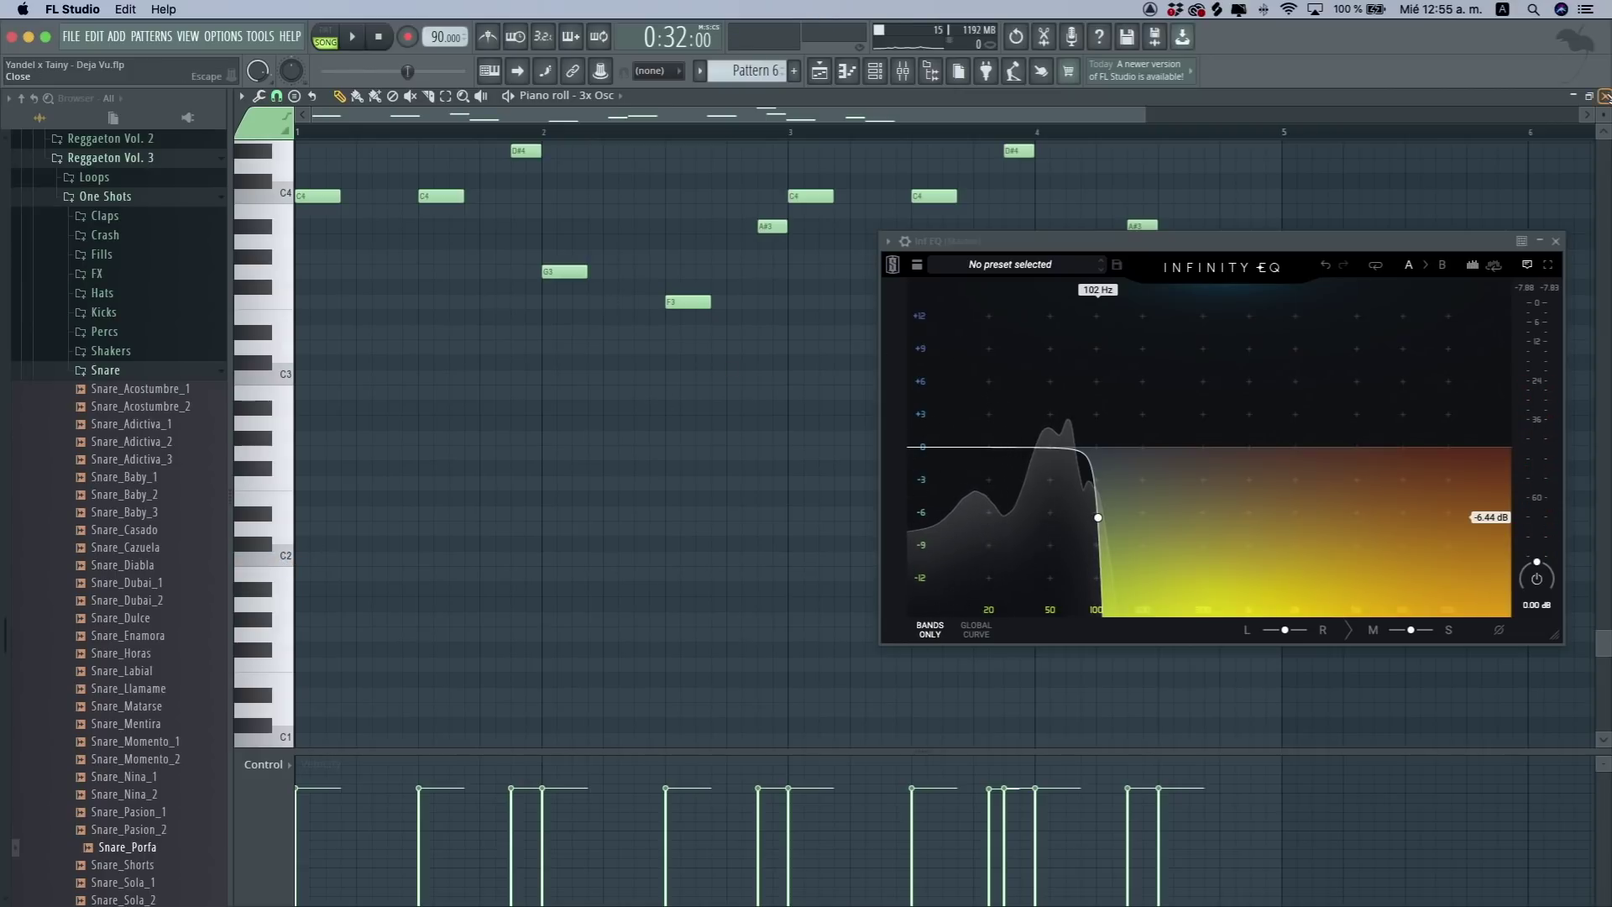
{"action": "left_click", "coordinate": [1605, 96]}
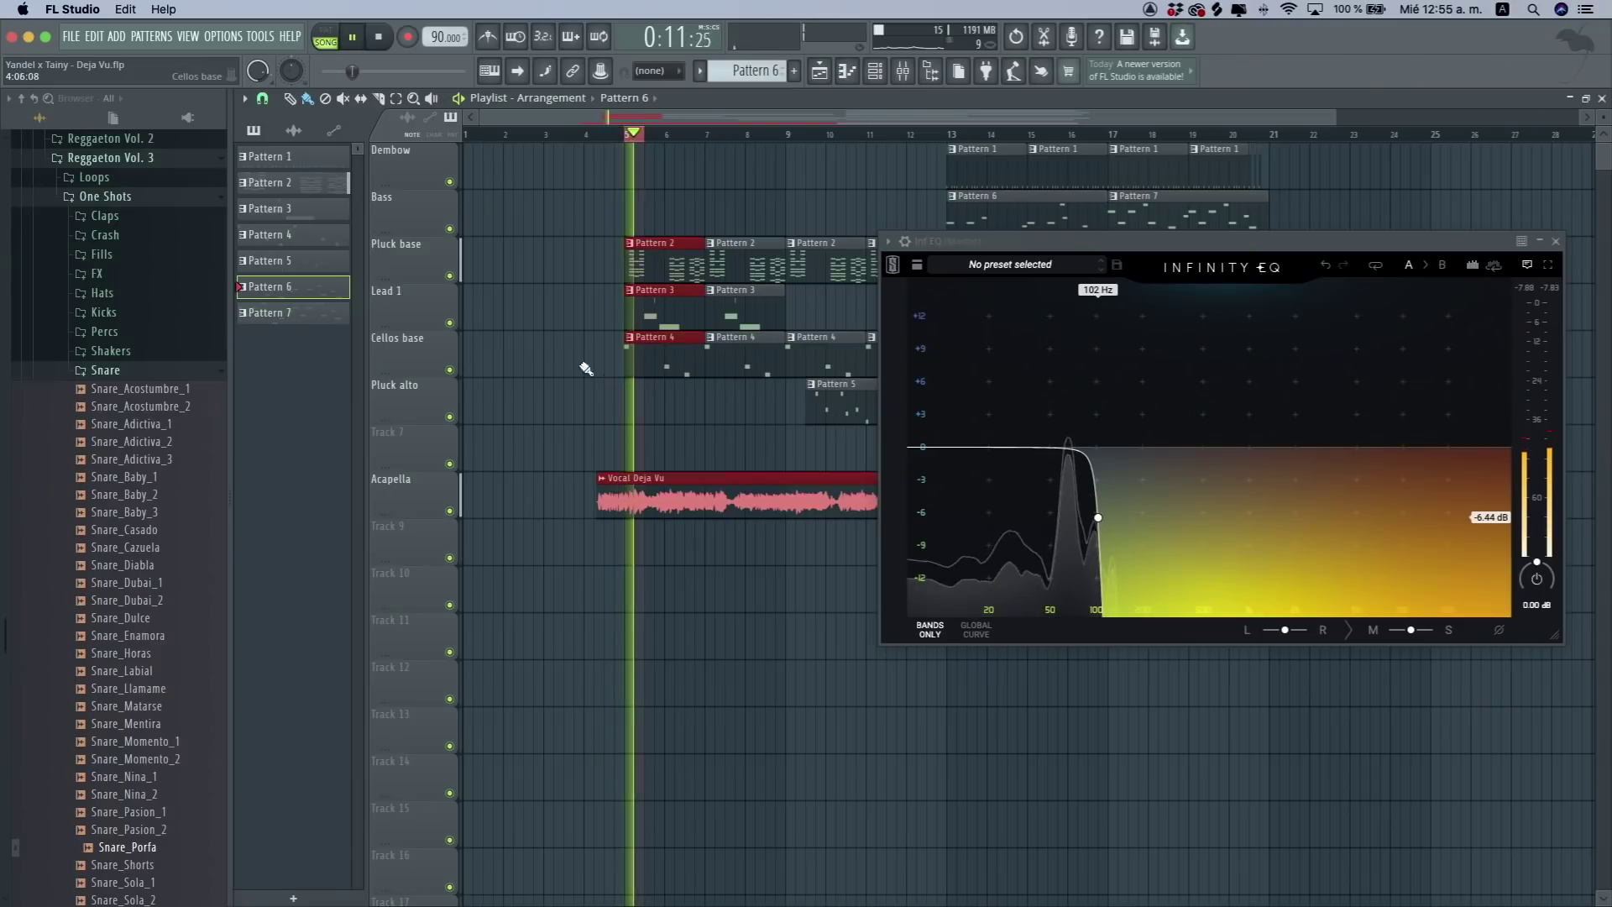
- Remove Inf EQ from the first effect slot of the Master track and check the playback
{"action": "key", "text": "space"}
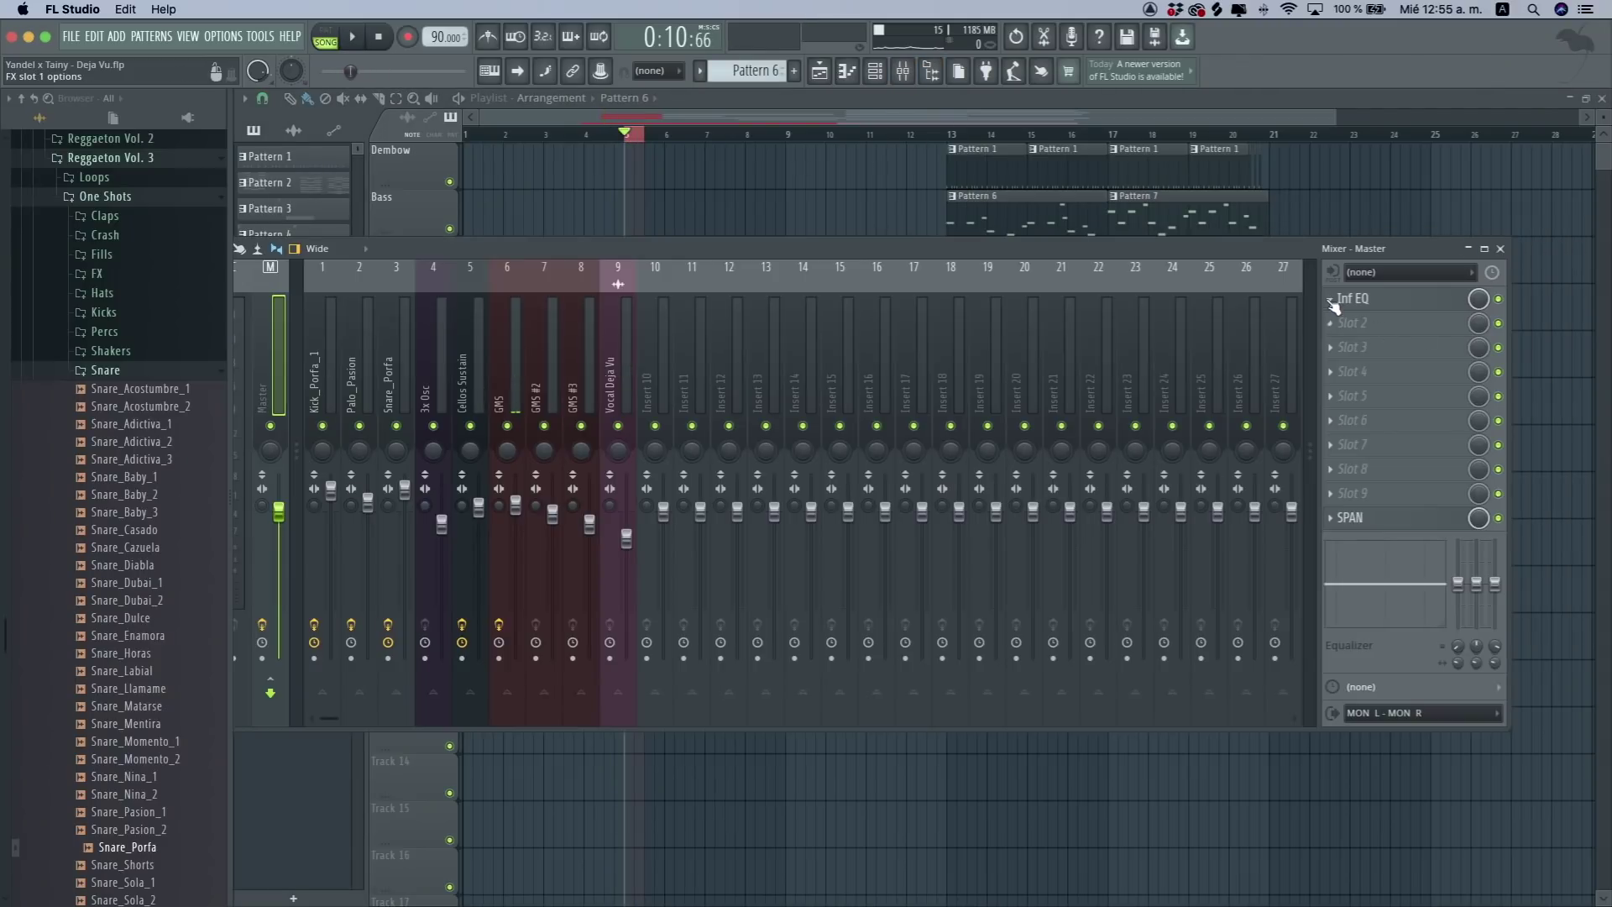
{"action": "left_click", "coordinate": [1335, 305]}
{"action": "left_click", "coordinate": [1353, 339]}
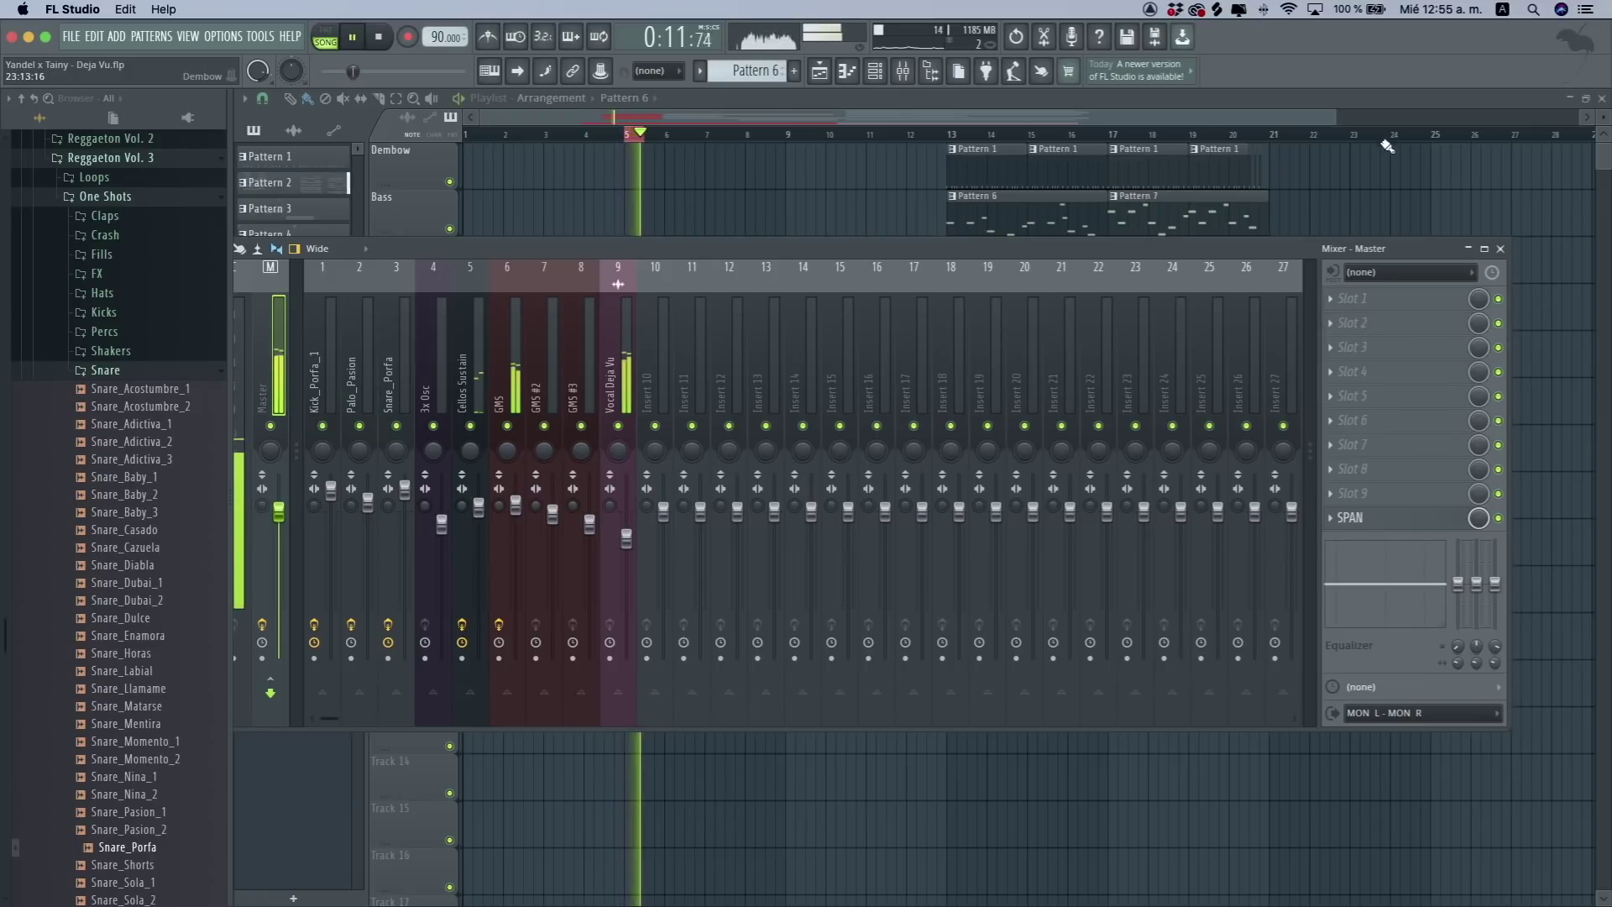
{"action": "key", "text": "space"}
- Mute the Acapella track, select a short loop over the first Pluck base chord in bar 5, and play it
{"action": "left_click_drag", "start_coordinate": [1336, 118], "coordinate": [729, 126]}
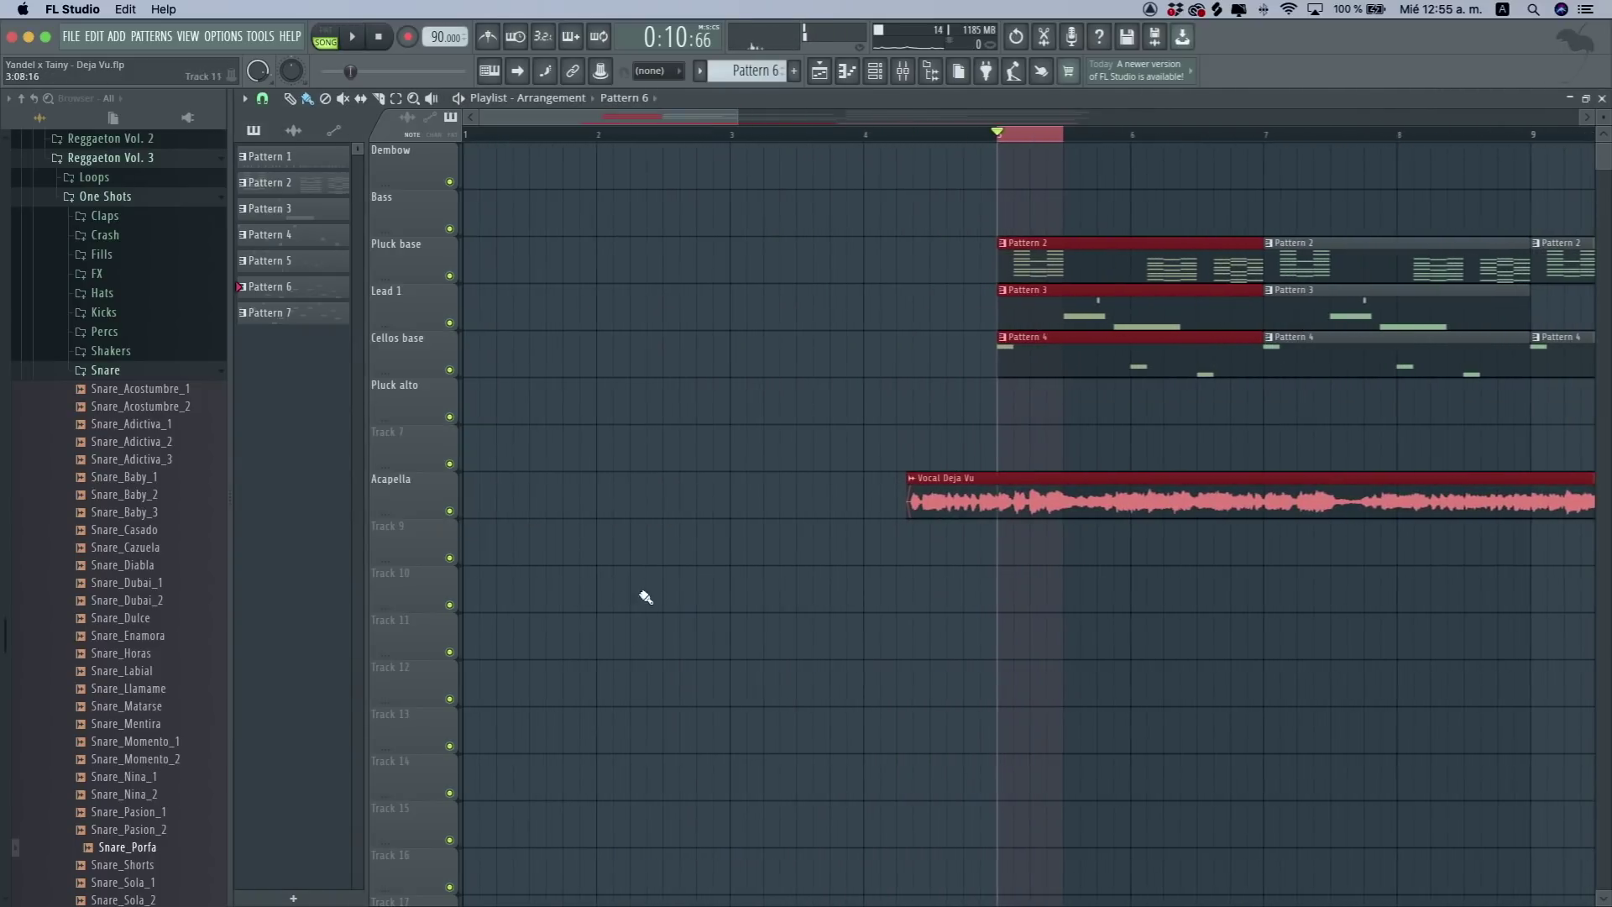
{"action": "left_click", "coordinate": [449, 511]}
{"action": "scroll", "coordinate": [1103, 418], "scroll_direction": "up", "scroll_amount": 5}
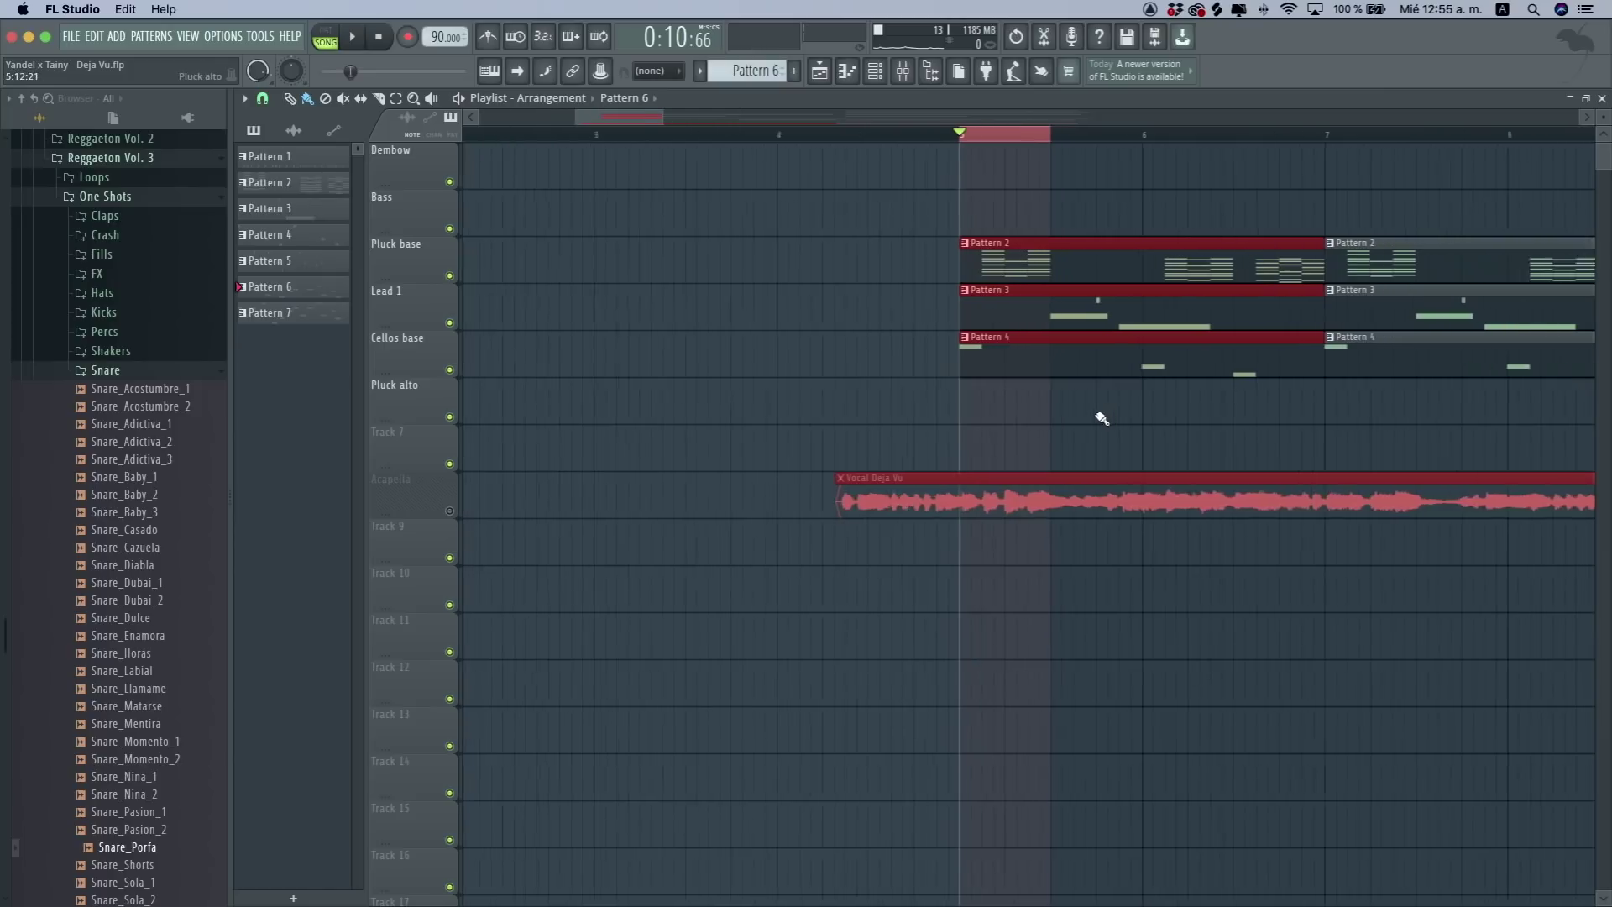
{"action": "left_click", "coordinate": [805, 140], "text": "super"}
{"action": "left_click_drag", "start_coordinate": [804, 141], "coordinate": [861, 143]}
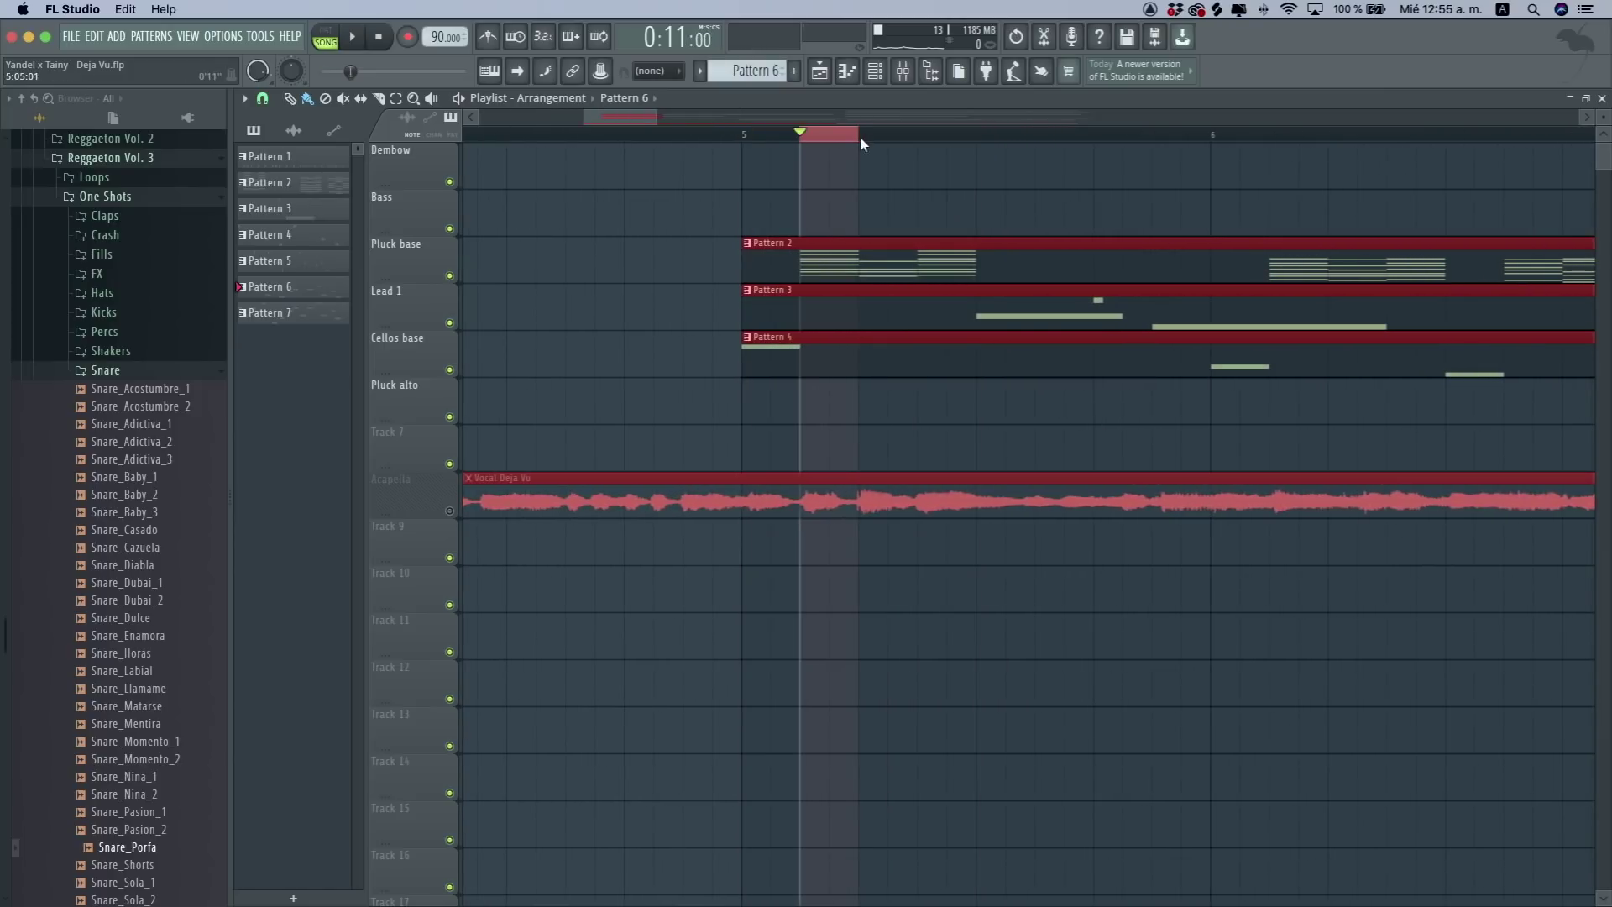
{"action": "key", "text": "space"}
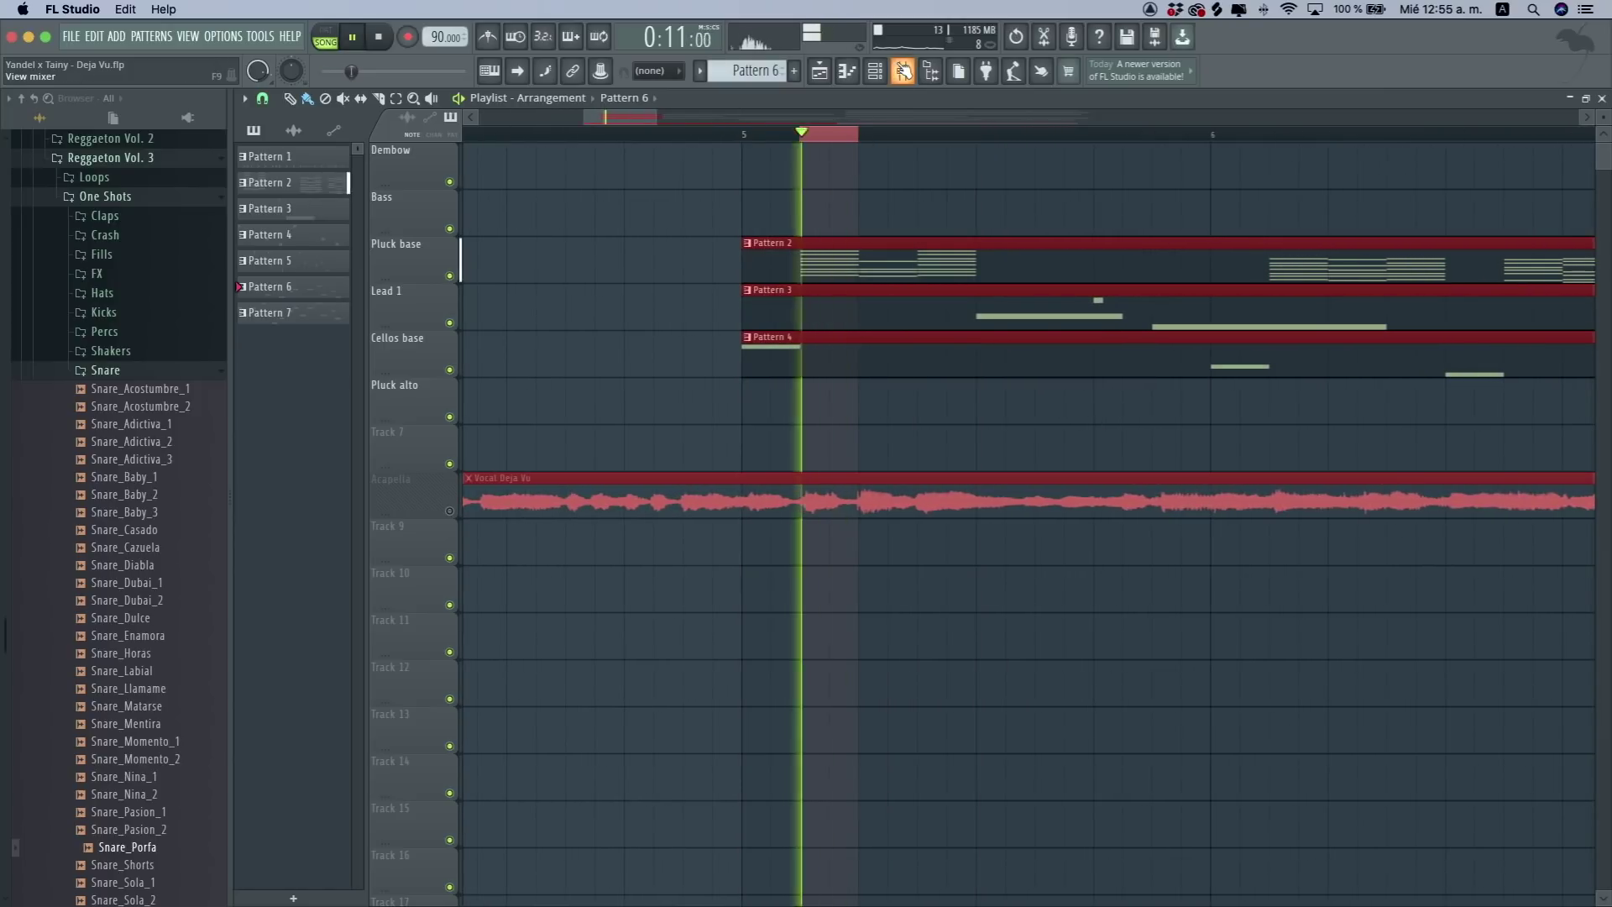
{"action": "key", "text": "space"}
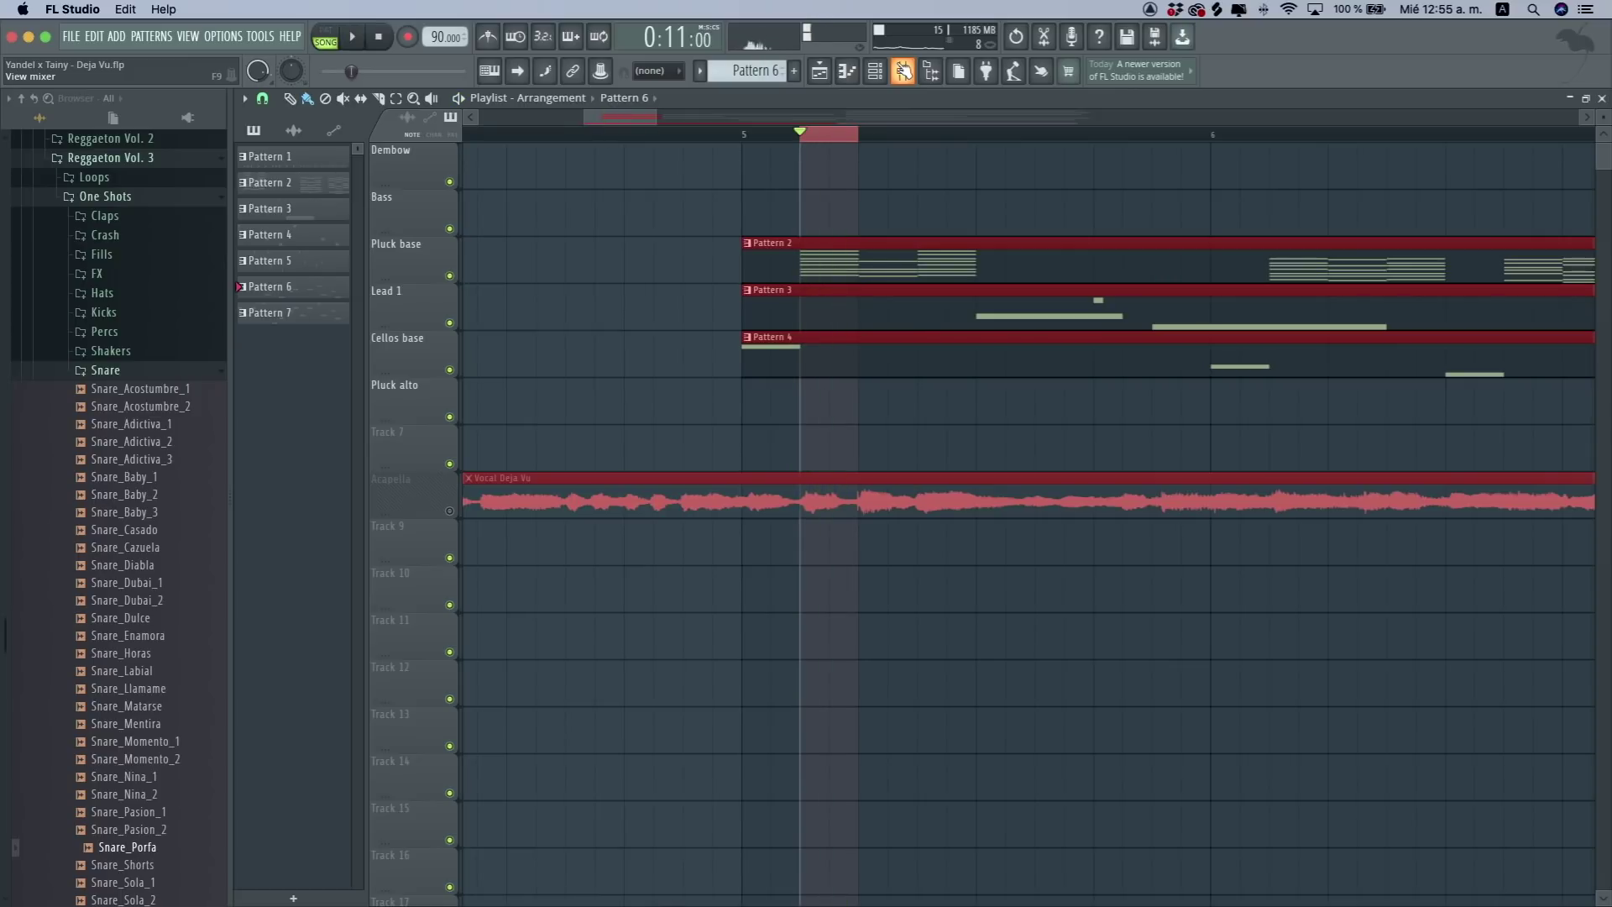
- Open SPAN from the Master track and play the looped chord repeatedly to examine its frequency peaks
{"action": "key", "text": "F9"}
{"action": "left_click", "coordinate": [1387, 525]}
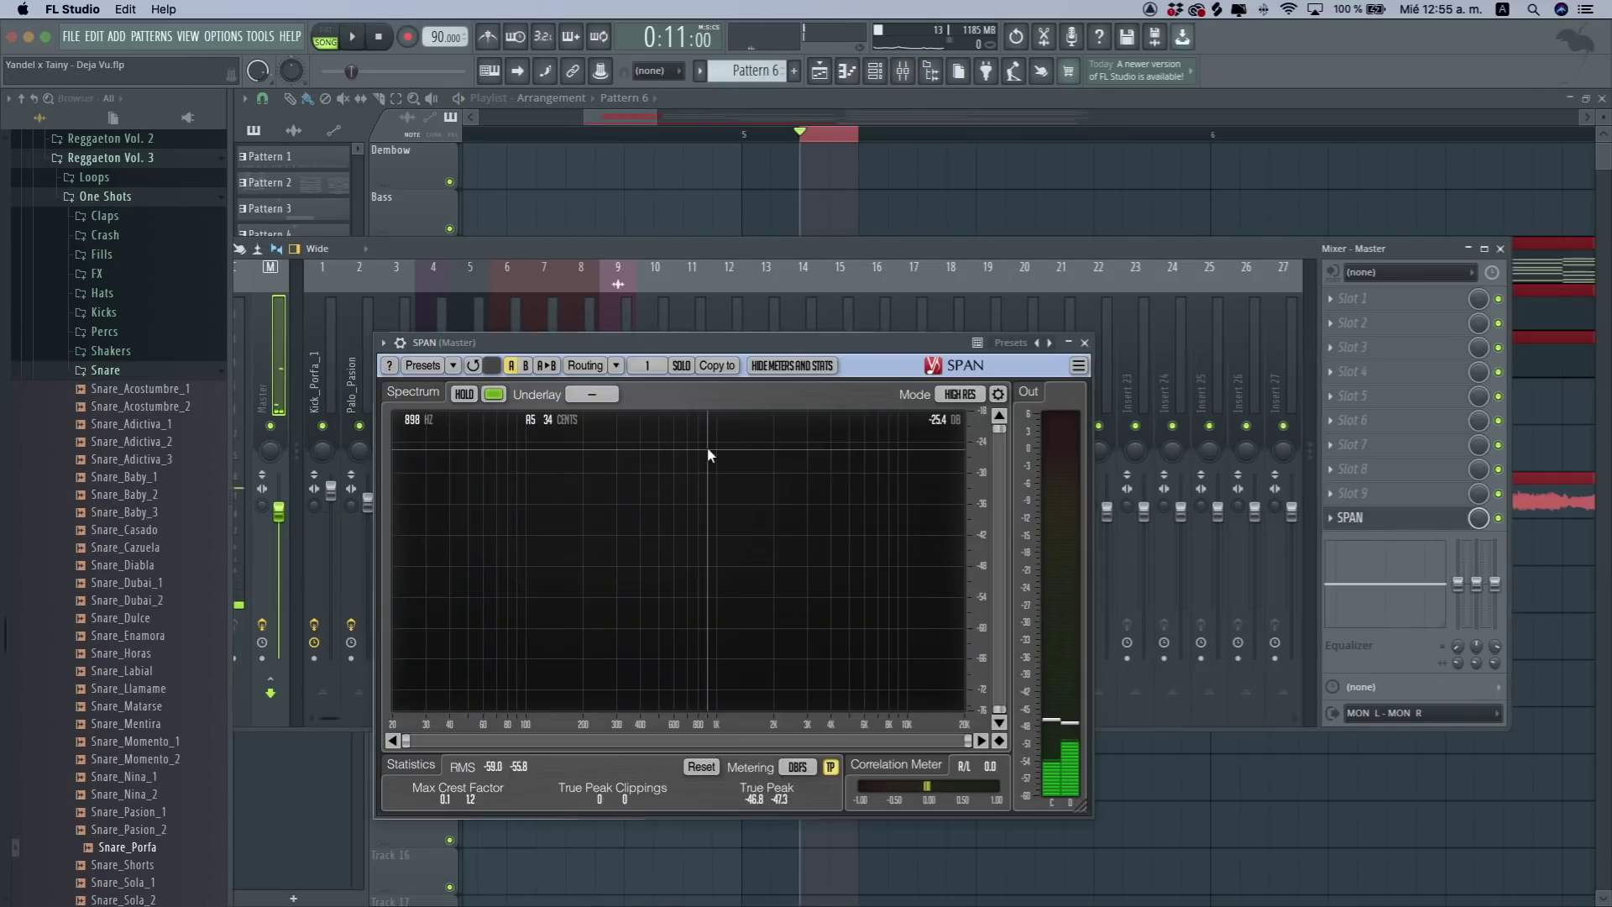
{"action": "key", "text": "space"}
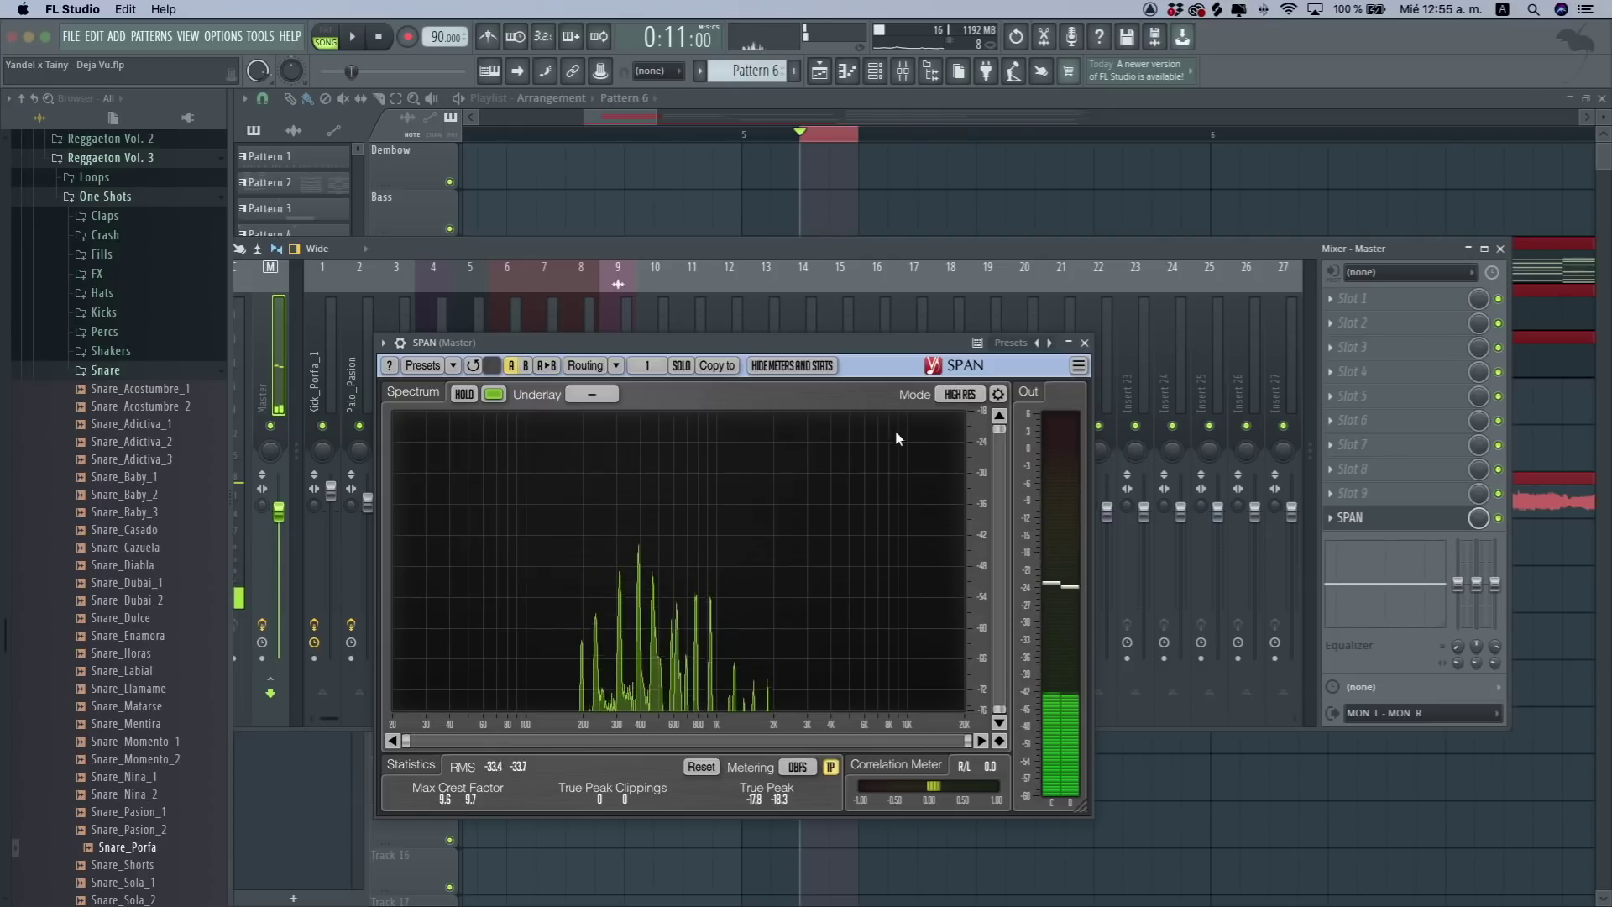
{"action": "key", "text": "space"}
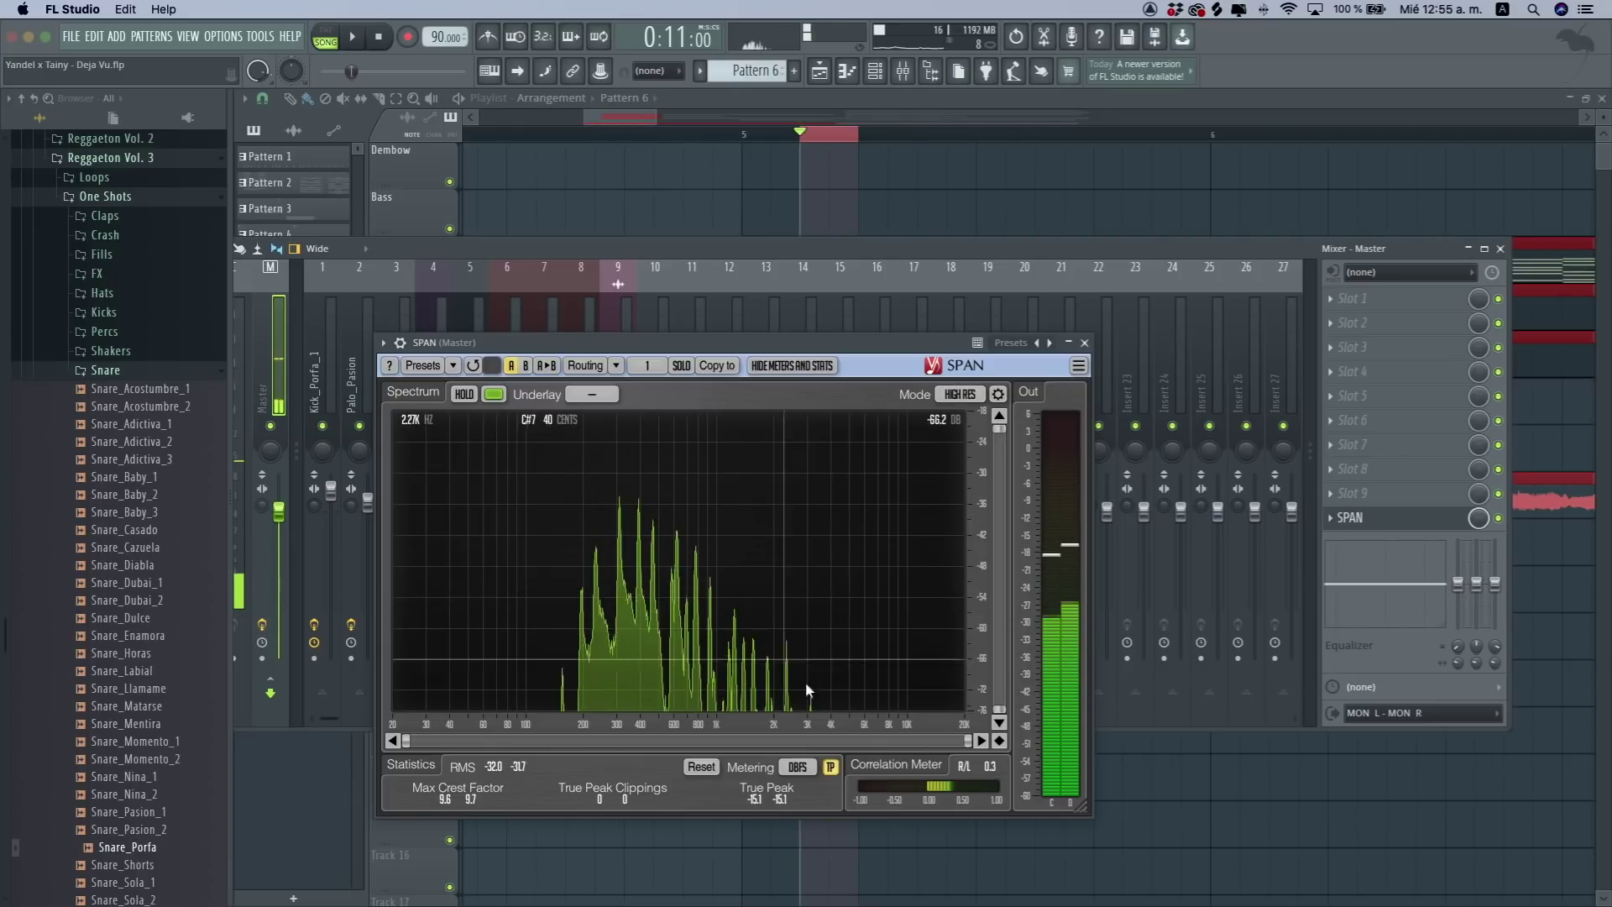
{"action": "key", "text": "space"}
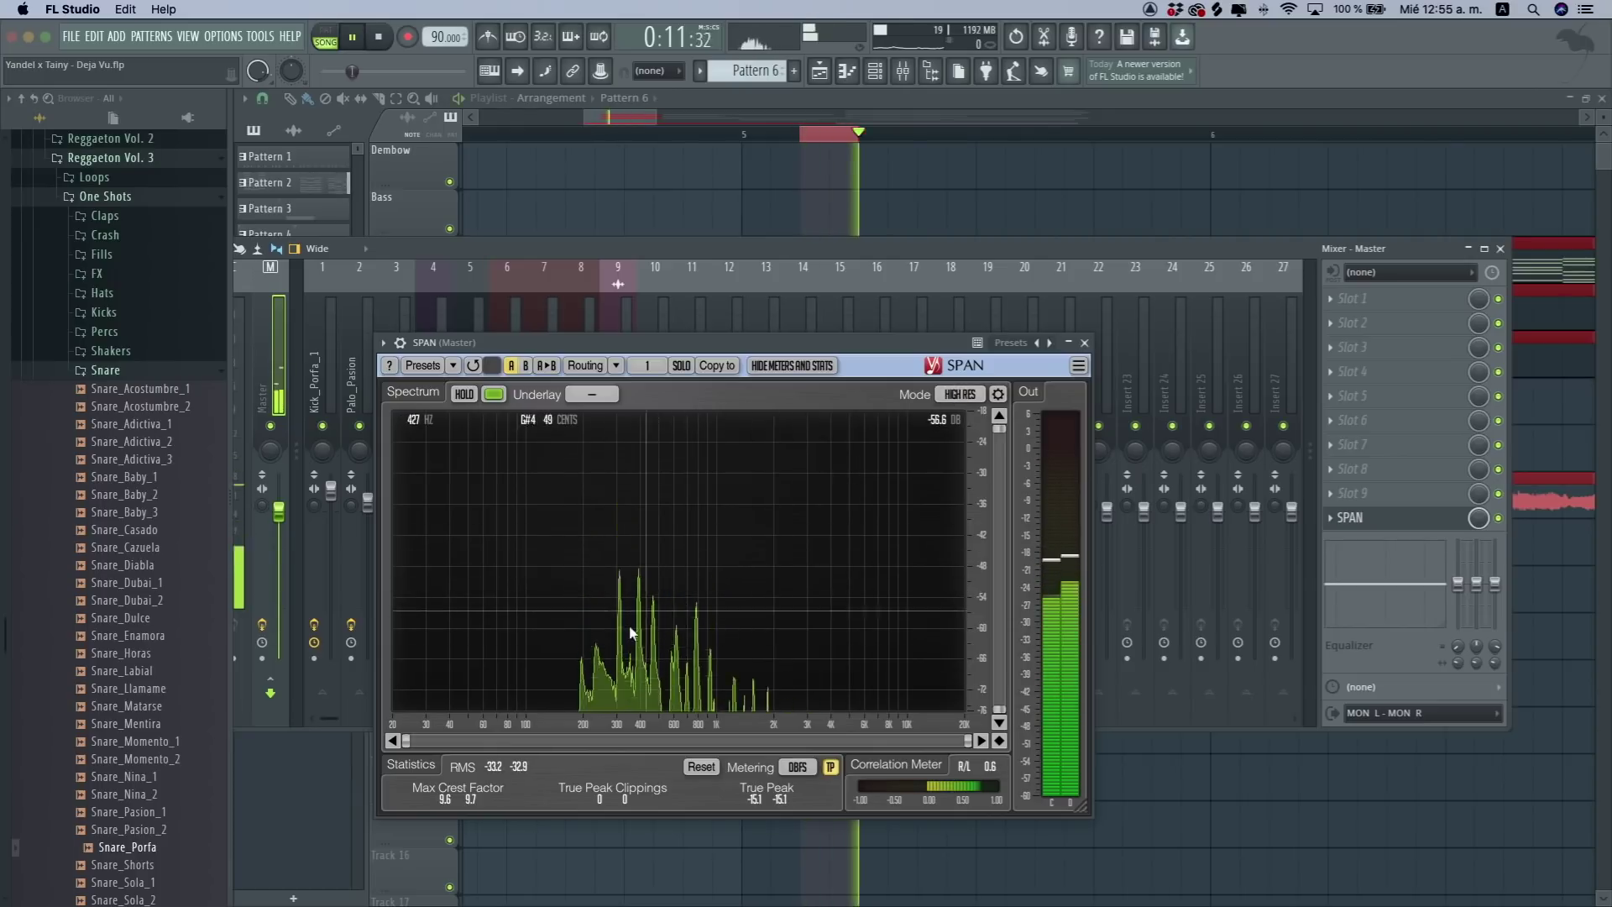
{"action": "key", "text": "space"}
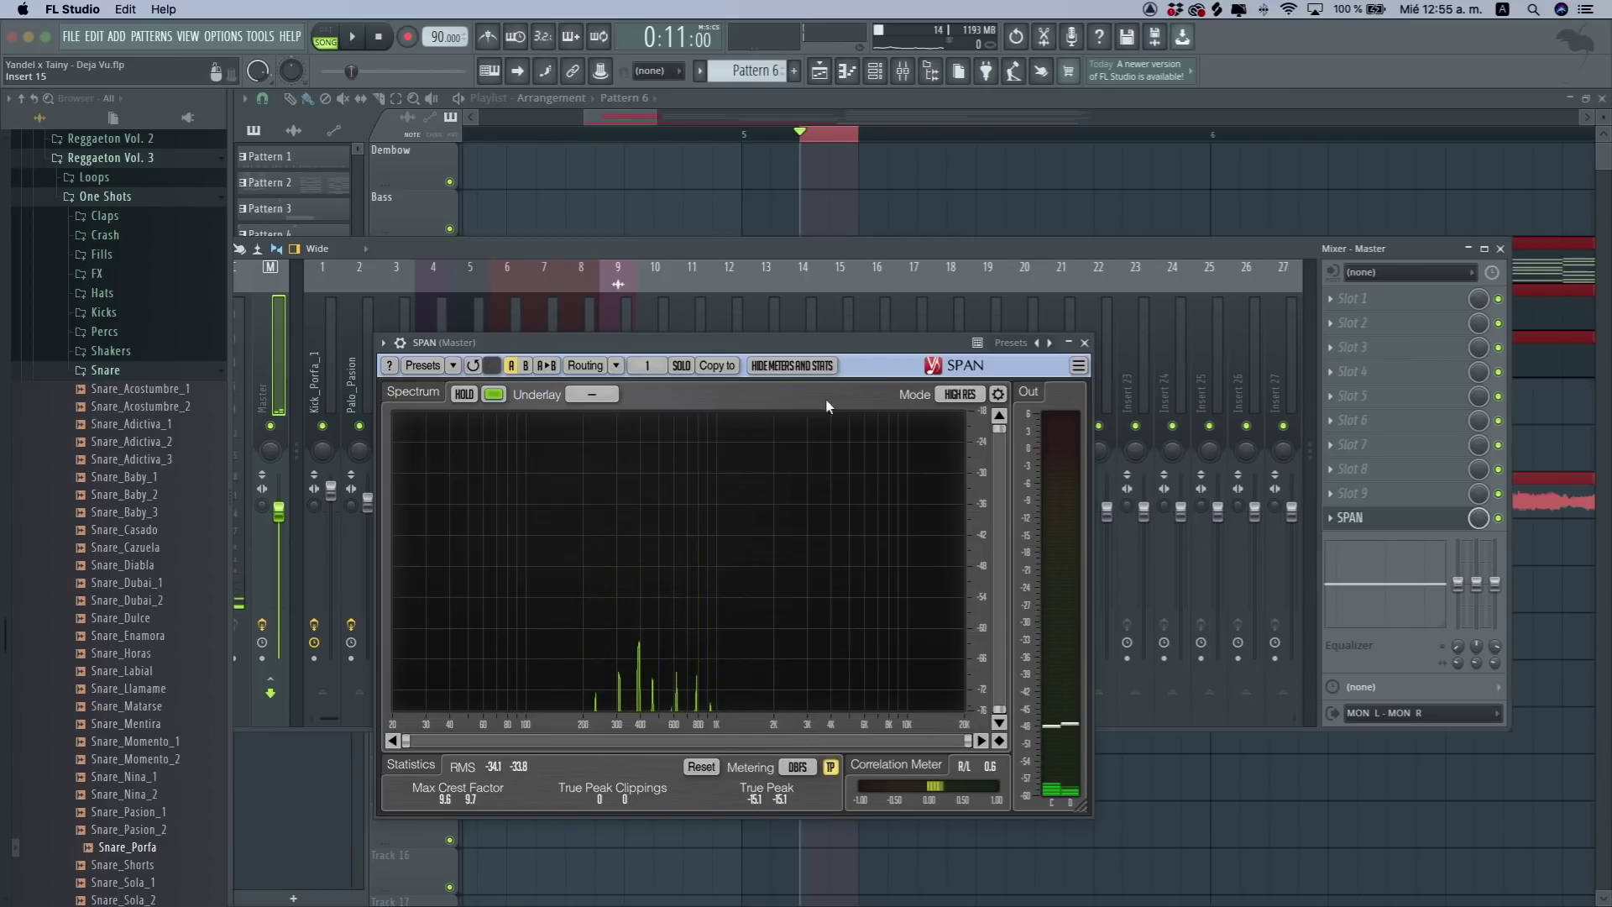
- Play the looped chord several times and read the notes of its lowest frequency peaks in SPAN
{"action": "key", "text": "space"}
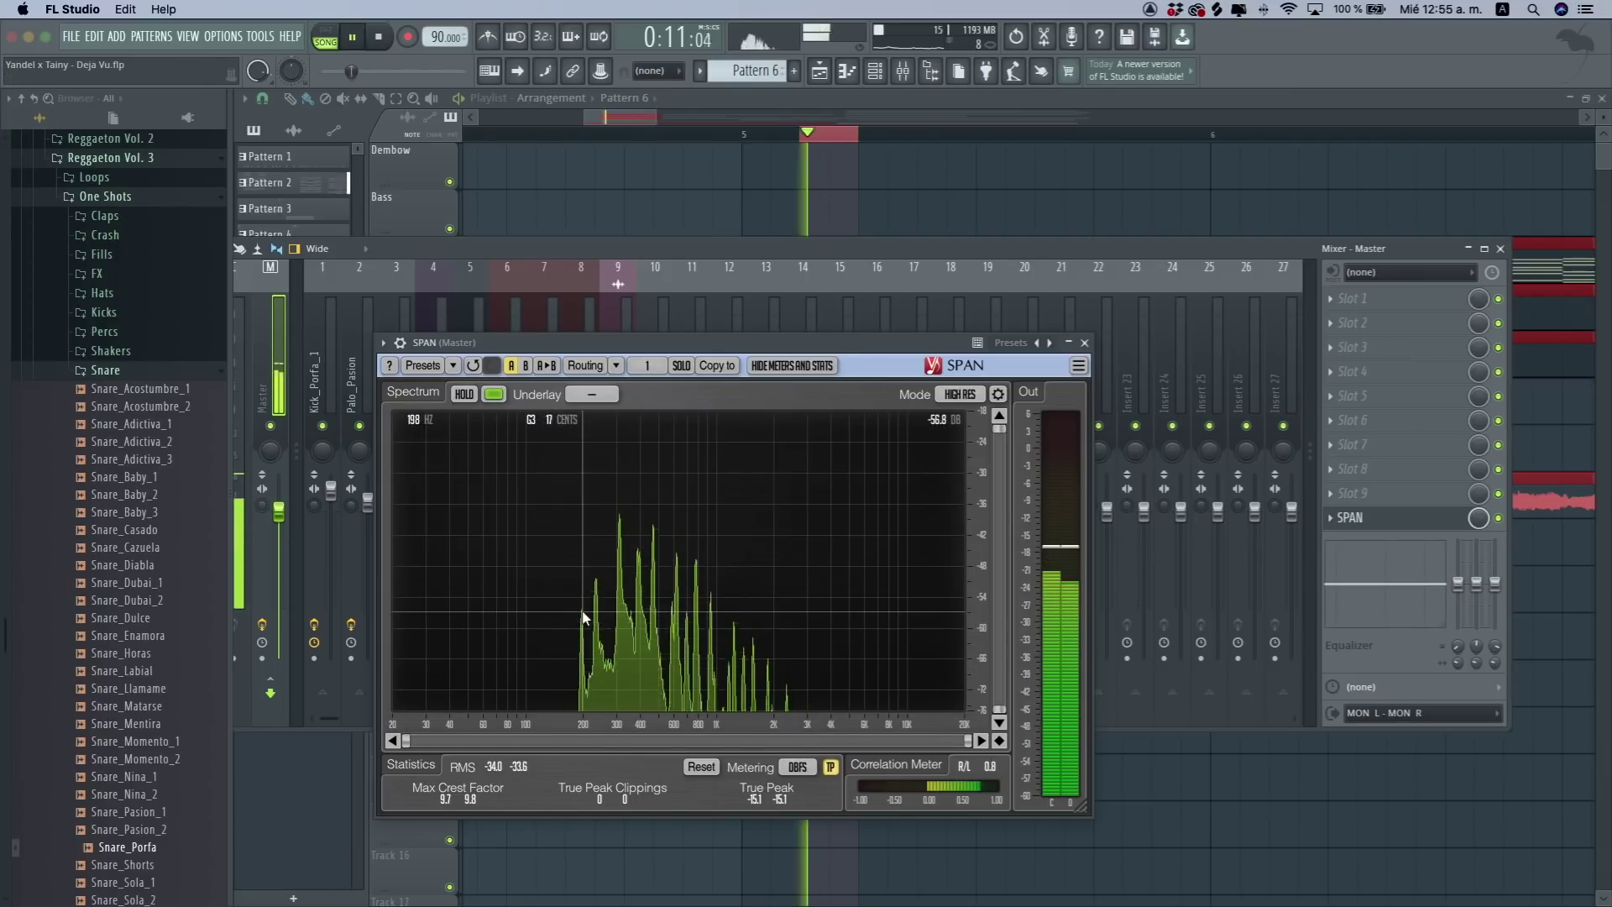
{"action": "key", "text": "space"}
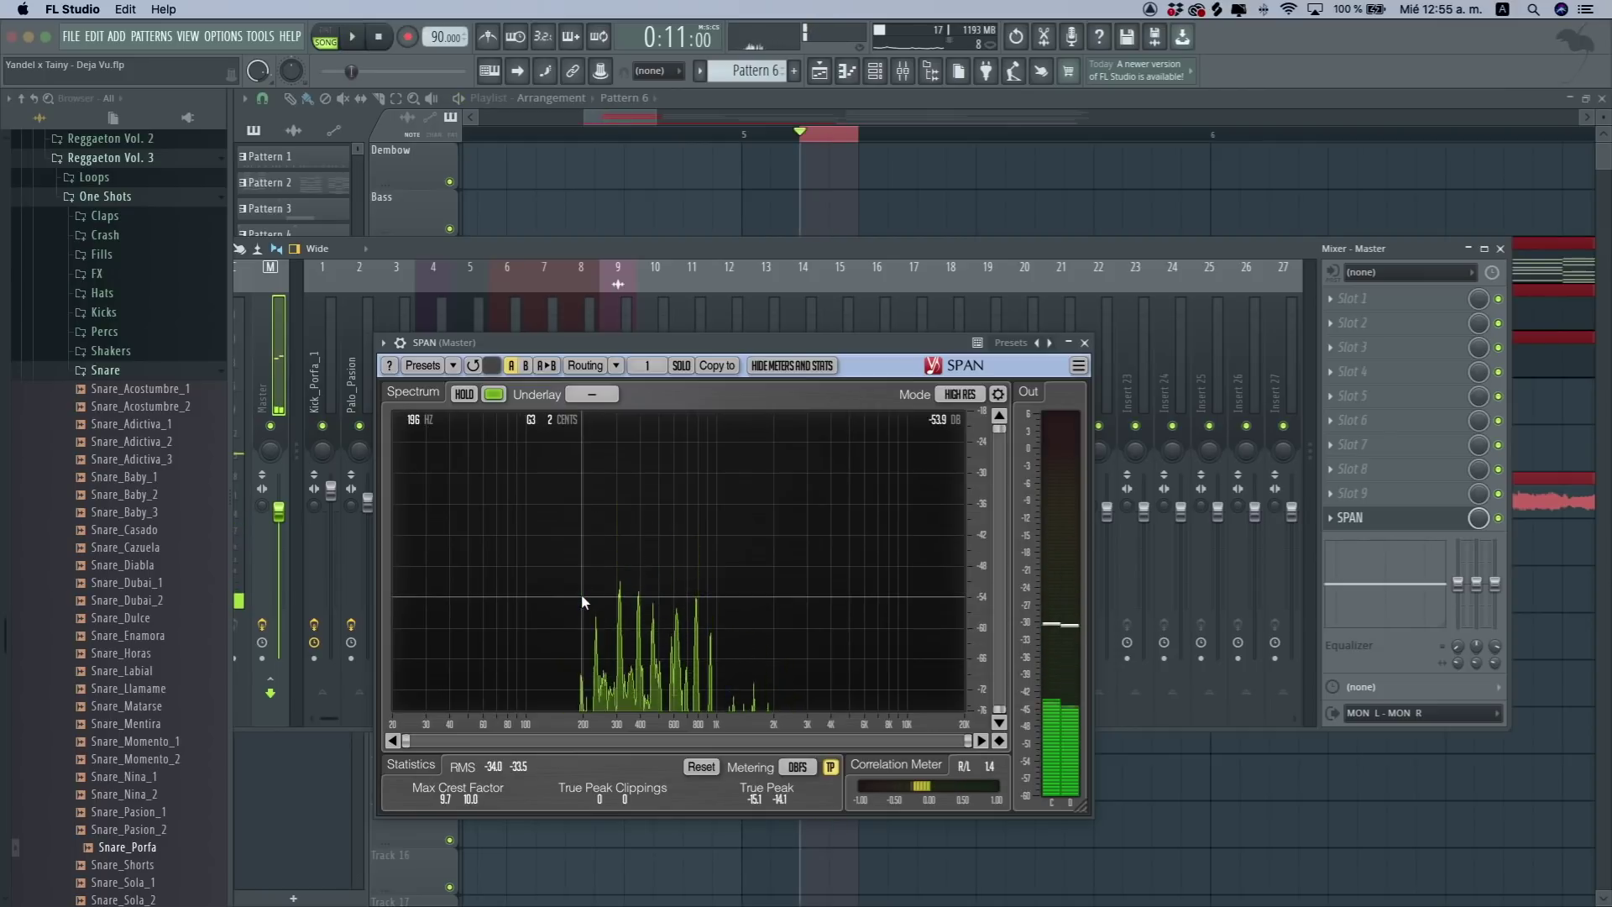
{"action": "key", "text": "space"}
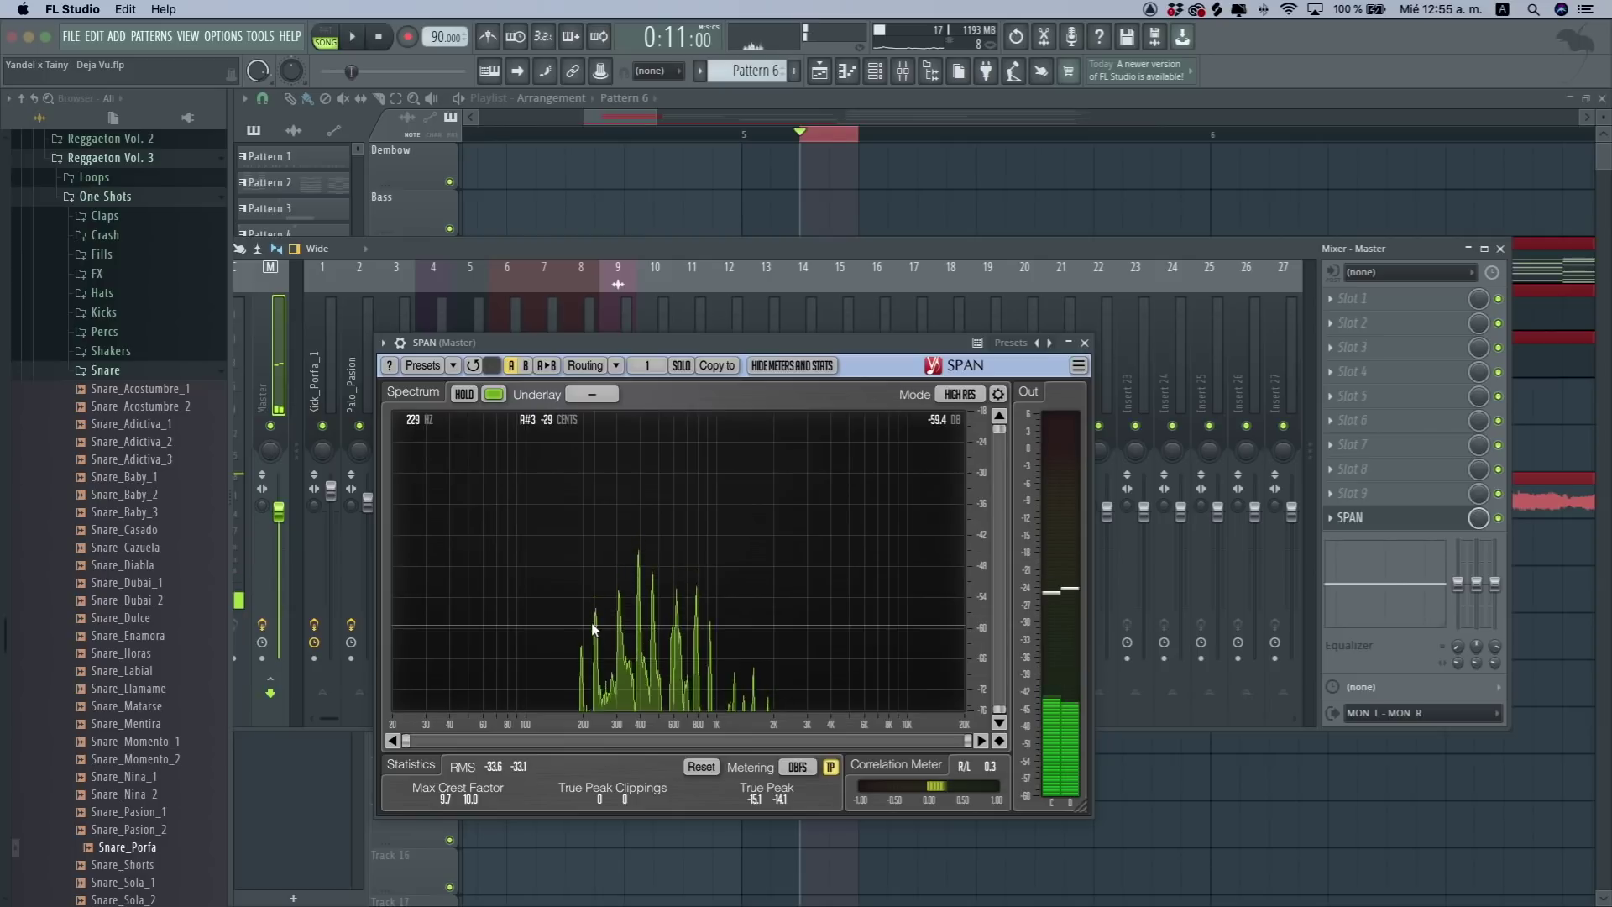
{"action": "key", "text": "space"}
- Open the GMS notes of the Pluck base clip in Pattern 2, close SPAN and examine the chord's note range
{"action": "left_click", "coordinate": [853, 99]}
{"action": "double_click", "coordinate": [842, 273]}
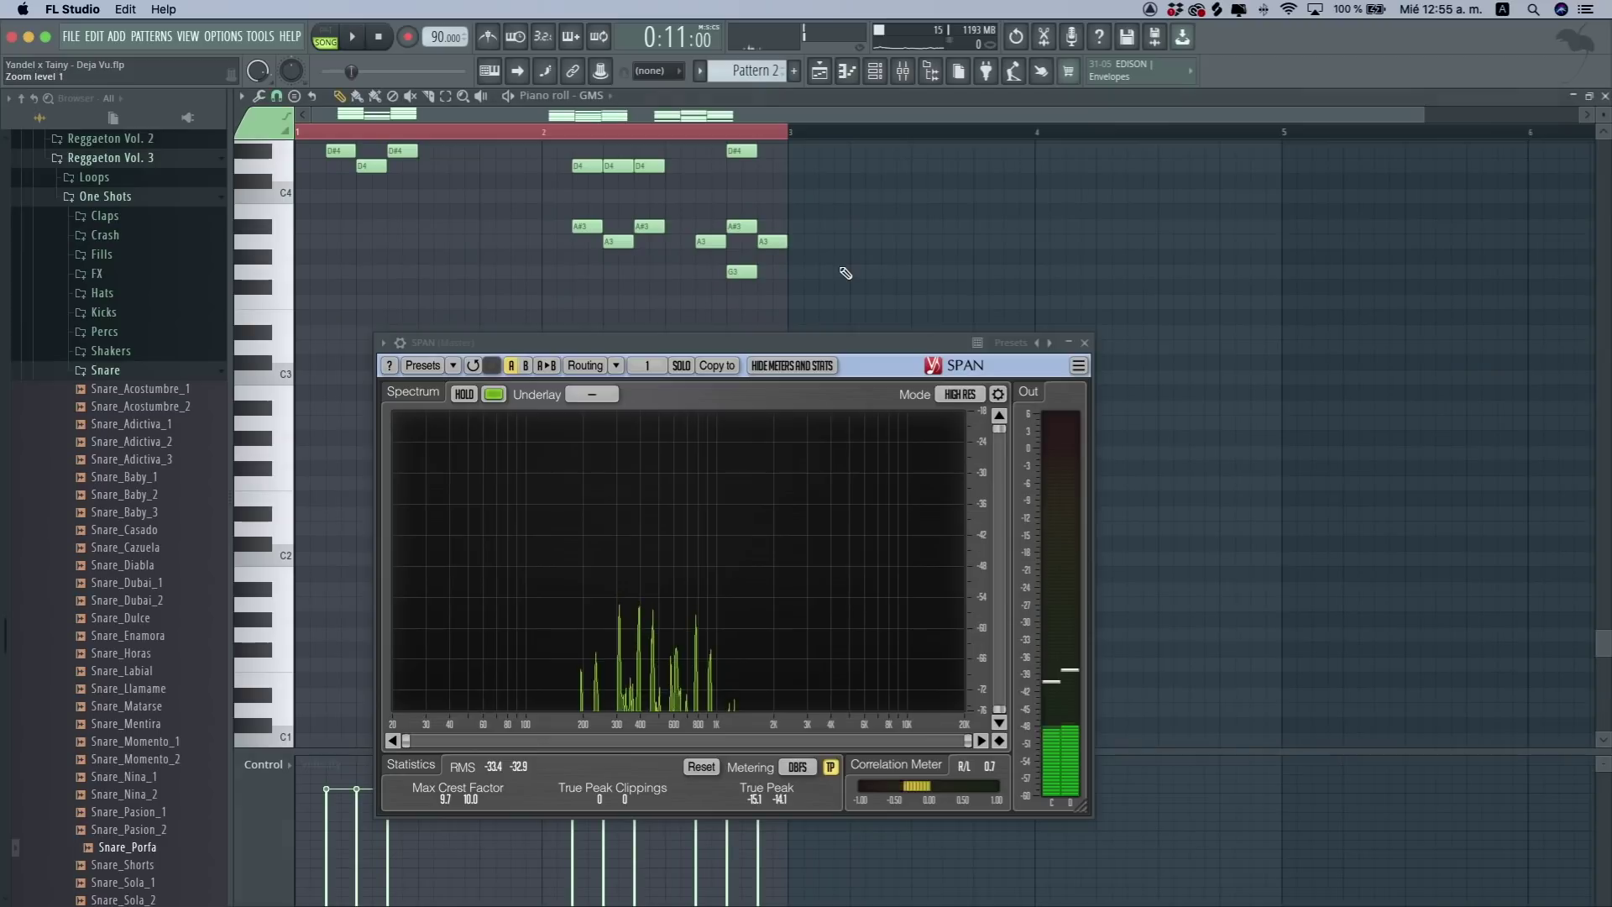
{"action": "left_click", "coordinate": [1084, 343]}
{"action": "key", "text": "F9"}
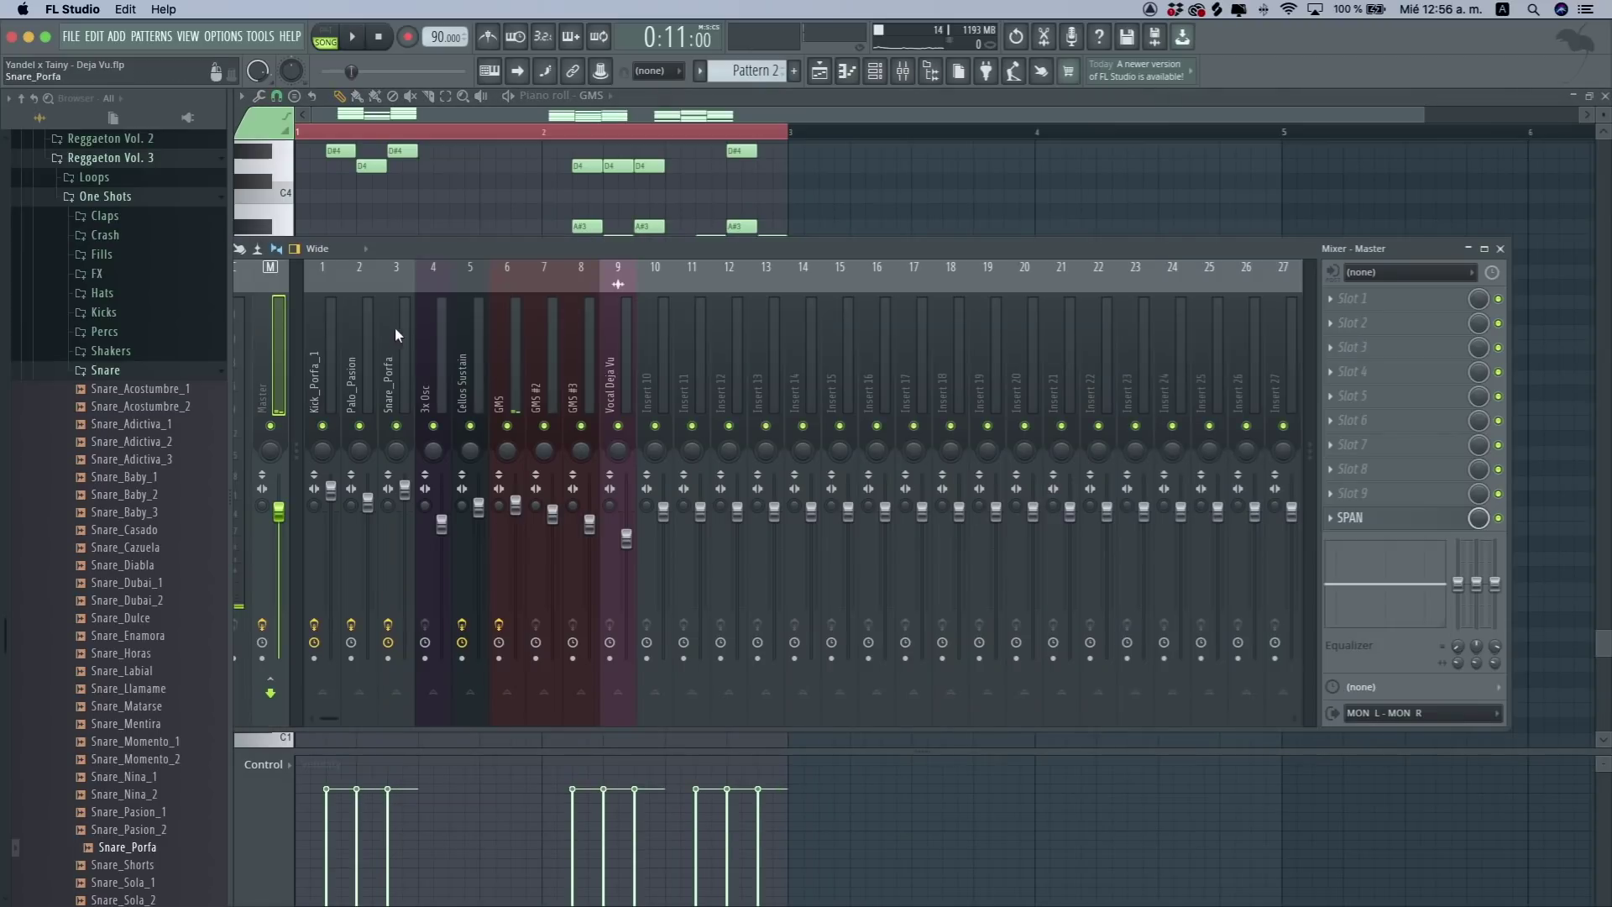
{"action": "key", "text": "F9"}
{"action": "scroll", "coordinate": [406, 309], "scroll_direction": "up", "scroll_amount": 10}
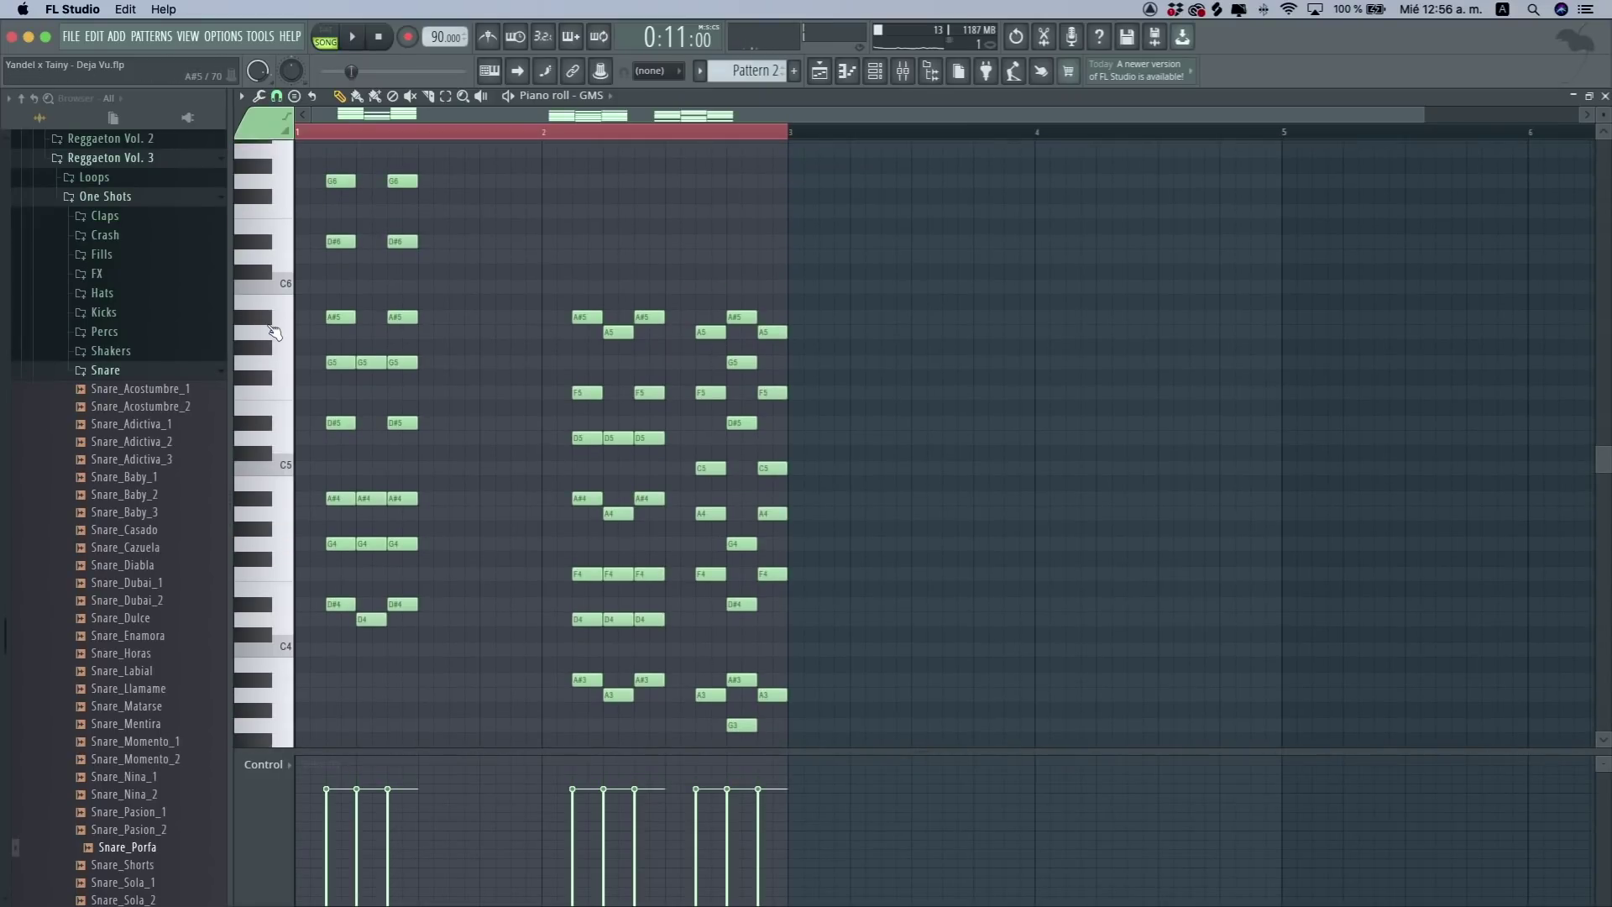
- Reopen SPAN from the Master track and replay the loop to read the chord's faint lowest peak
{"action": "left_click", "coordinate": [903, 71]}
{"action": "left_click", "coordinate": [1405, 522]}
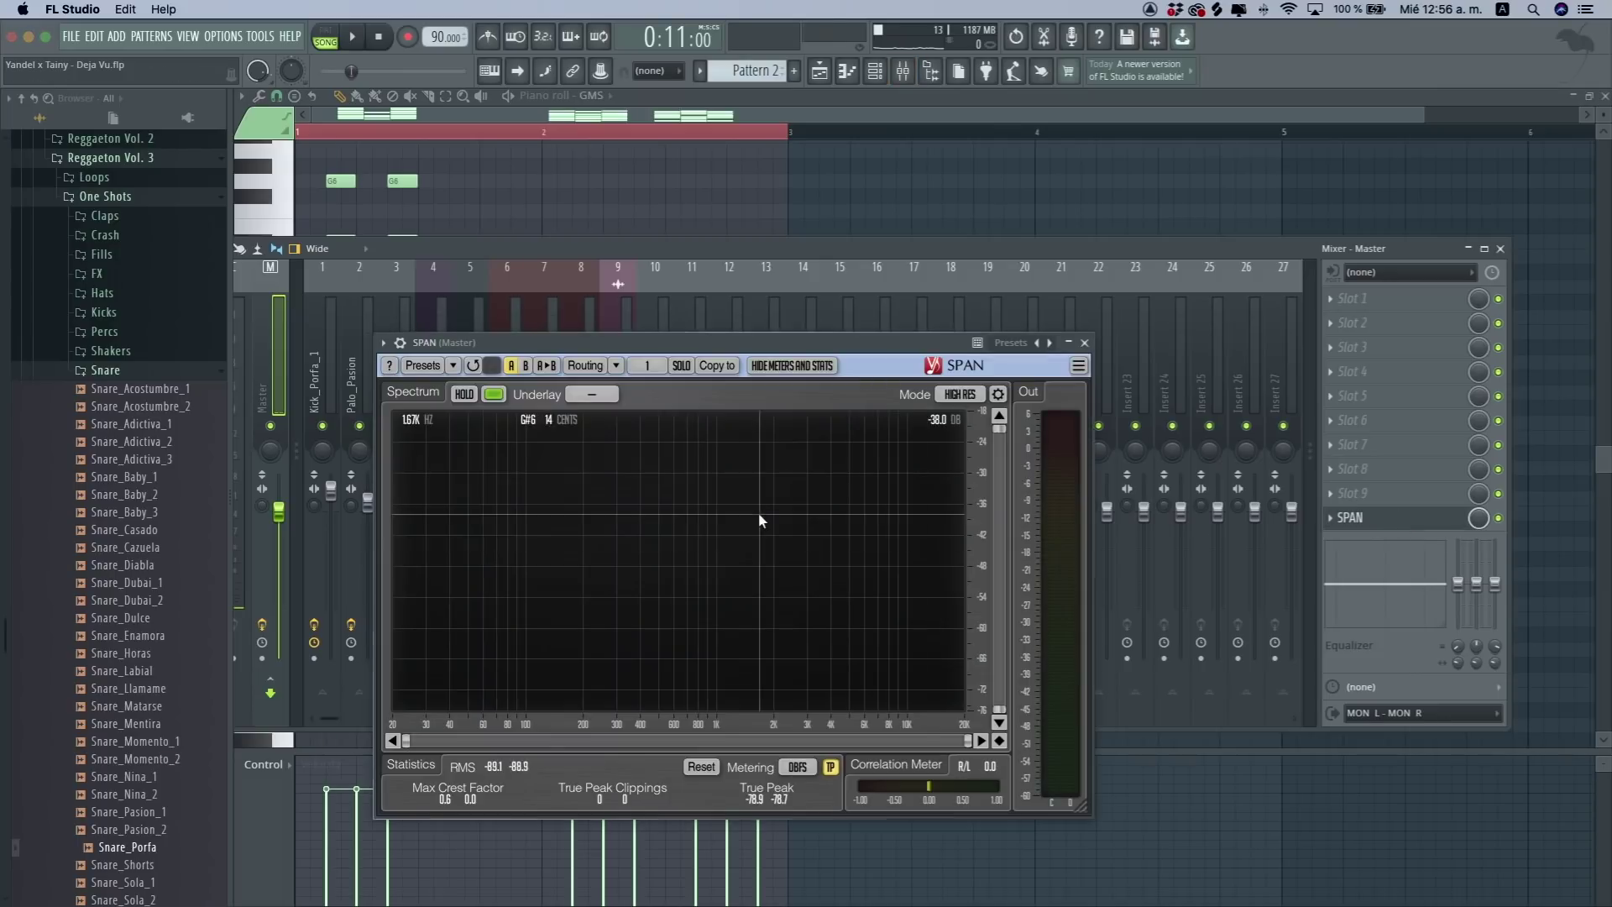
{"action": "key", "text": "space"}
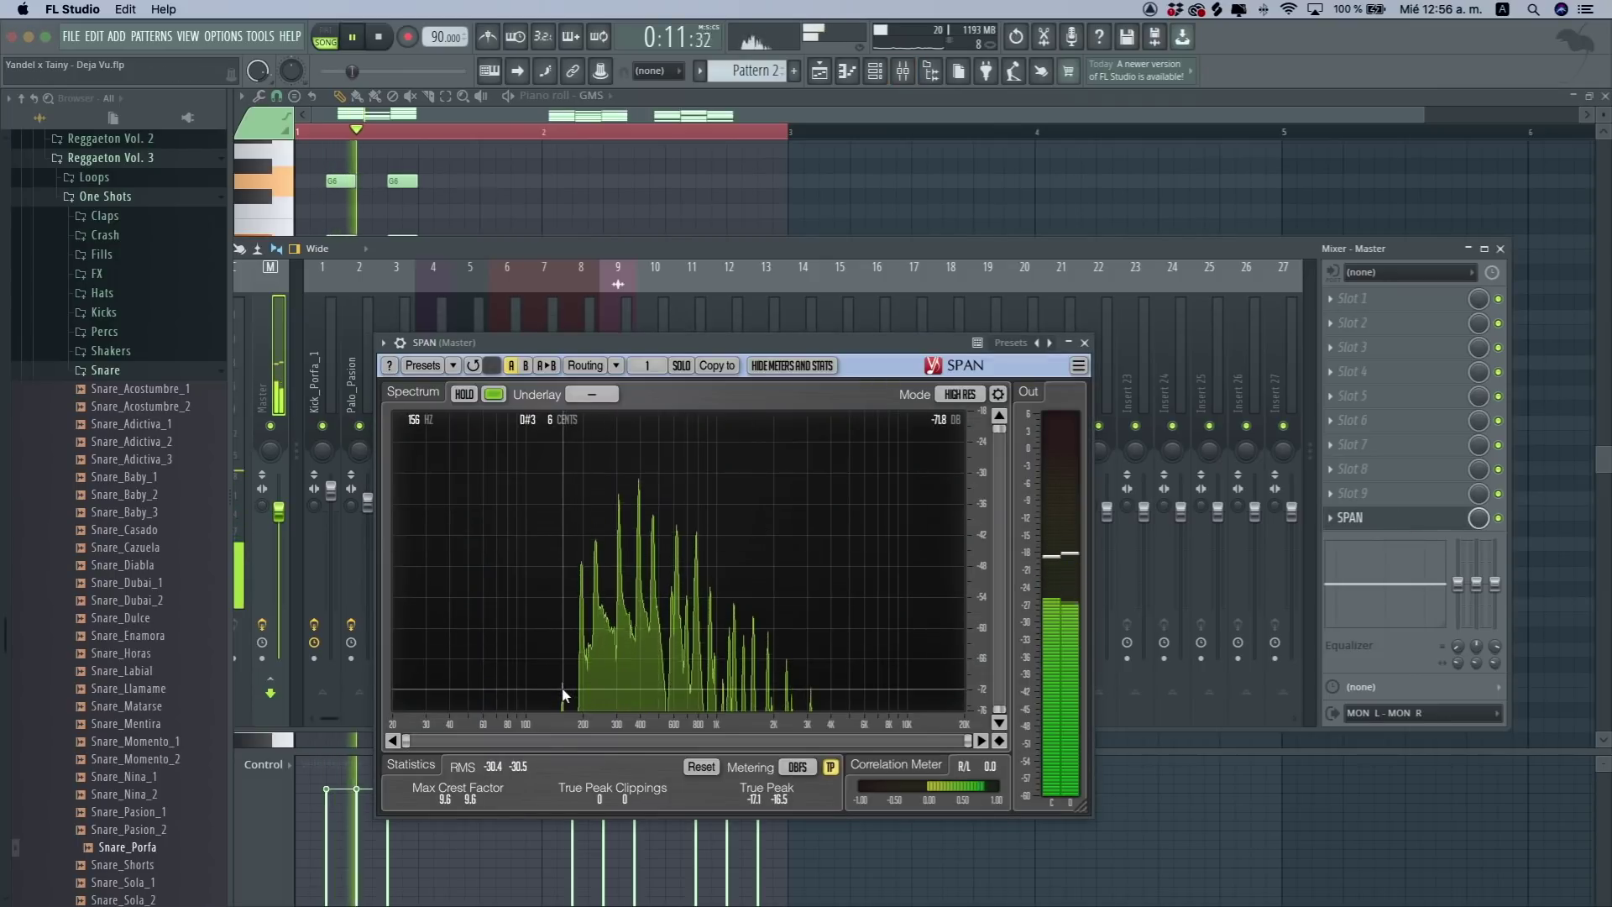
{"action": "key", "text": "space"}
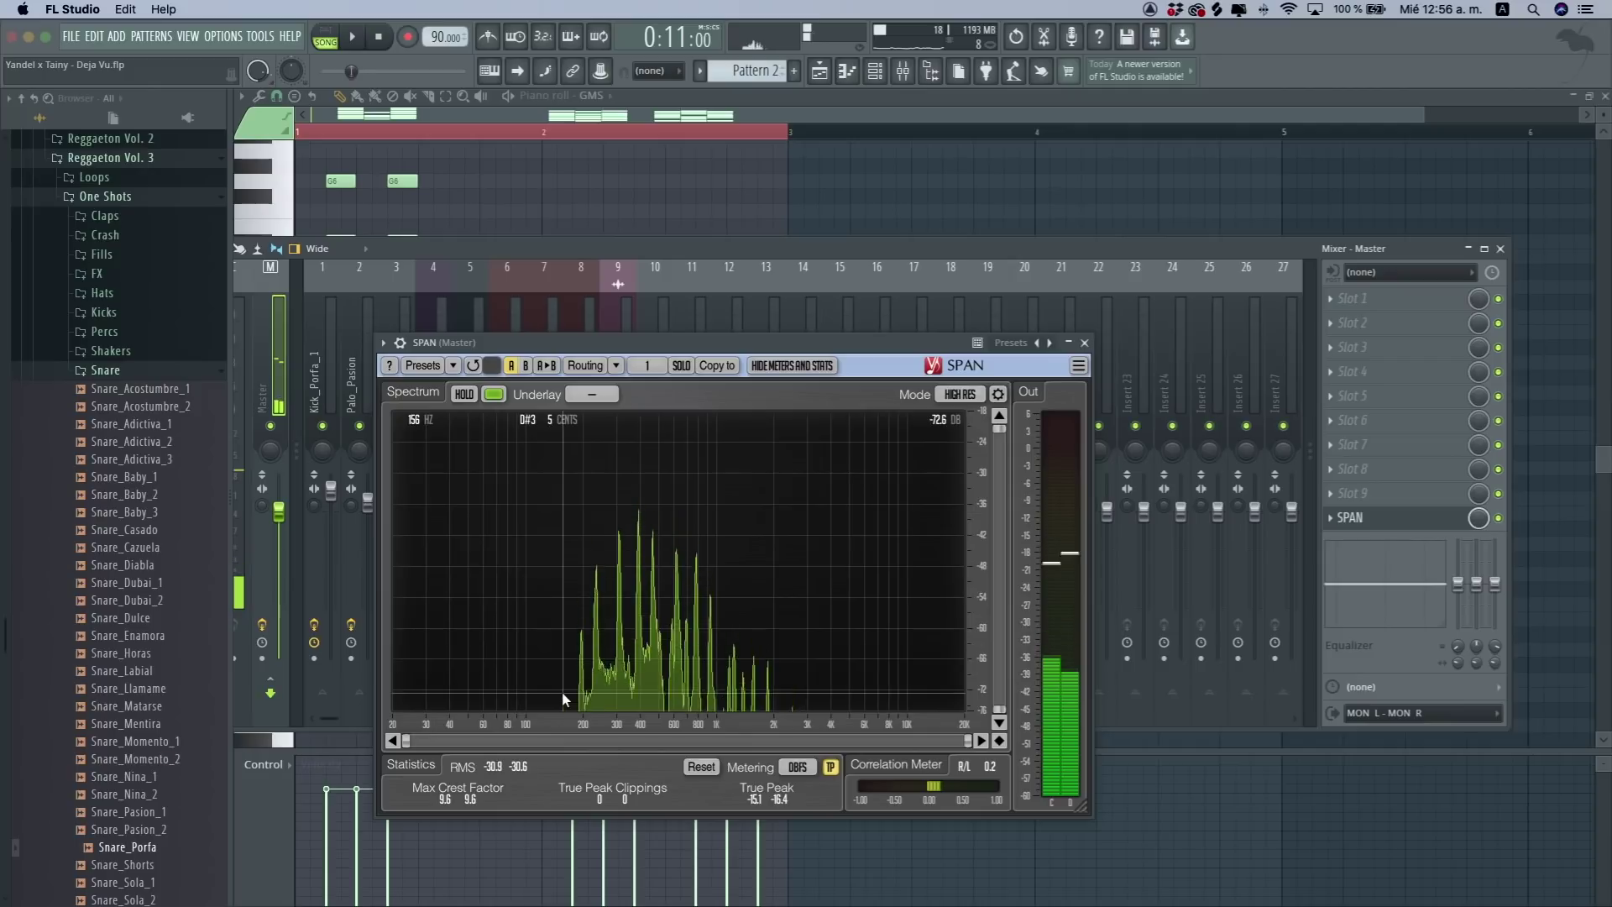
{"action": "key", "text": "space"}
{"action": "key", "text": "space"}
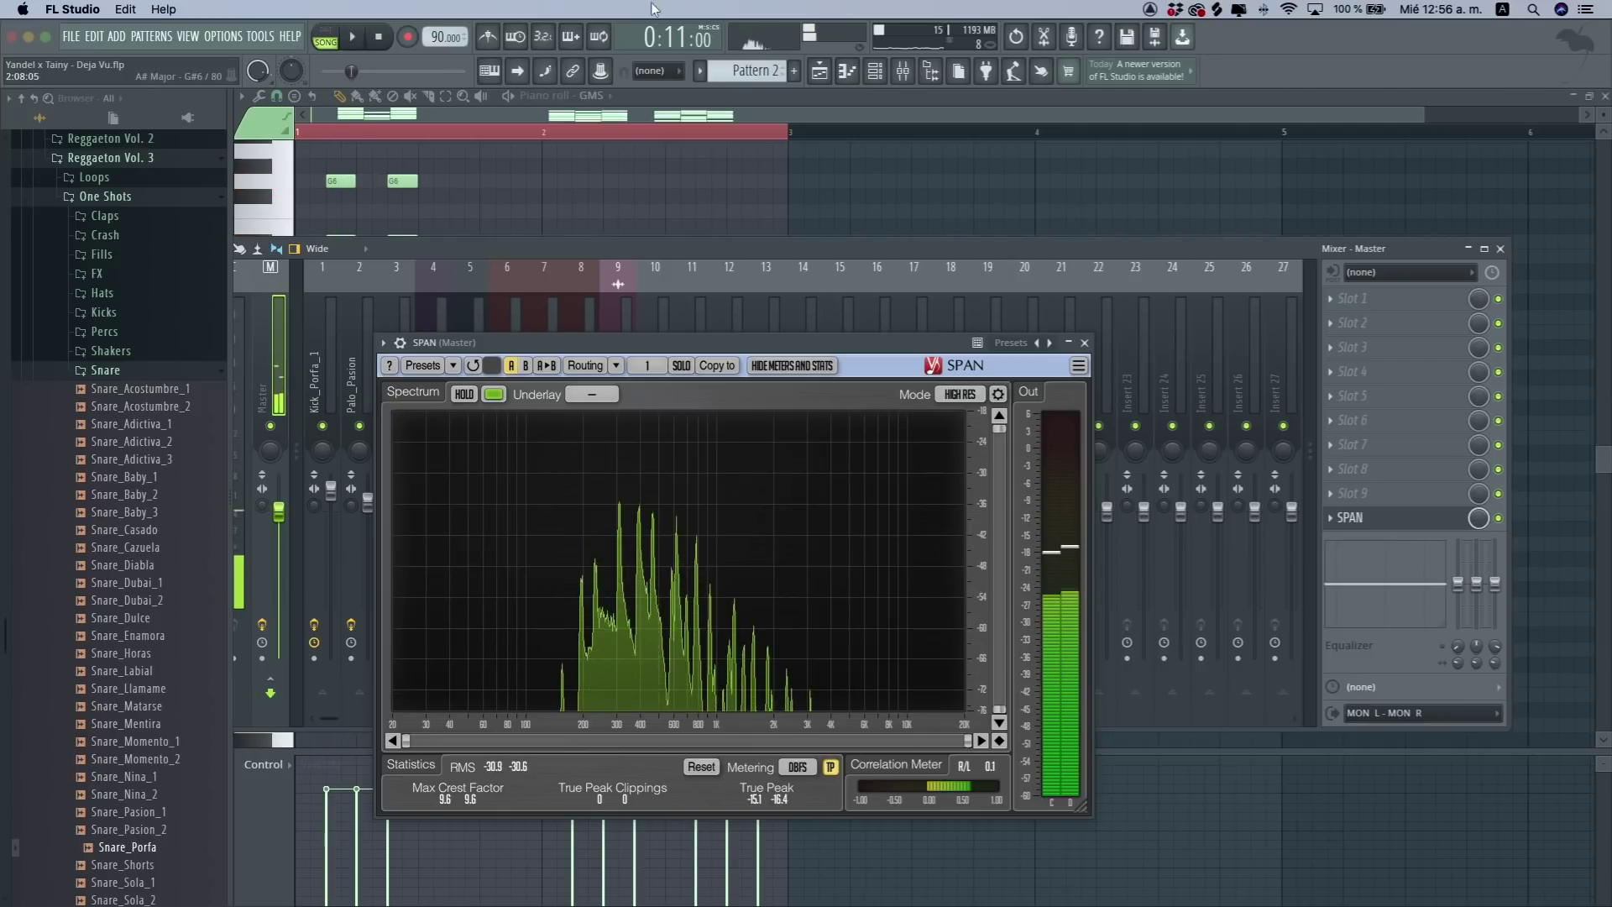
- Move SPAN clear of the piano roll's chord notes and play the loop to compare its peaks with those notes
{"action": "left_click", "coordinate": [651, 101]}
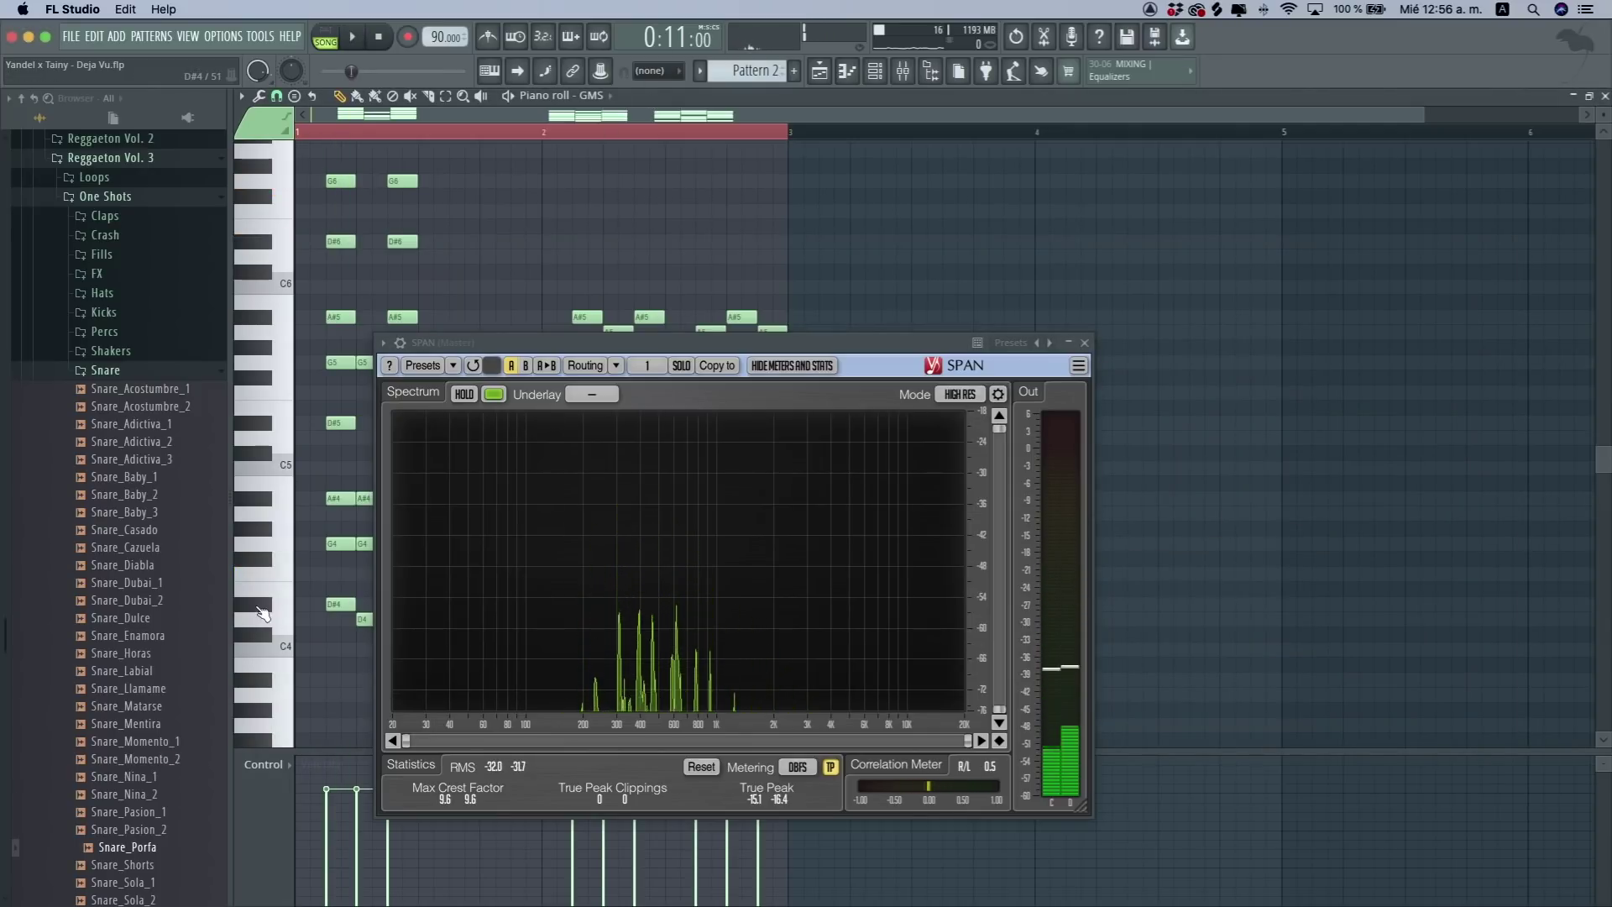
{"action": "left_click_drag", "start_coordinate": [632, 342], "coordinate": [821, 206]}
{"action": "key", "text": "space"}
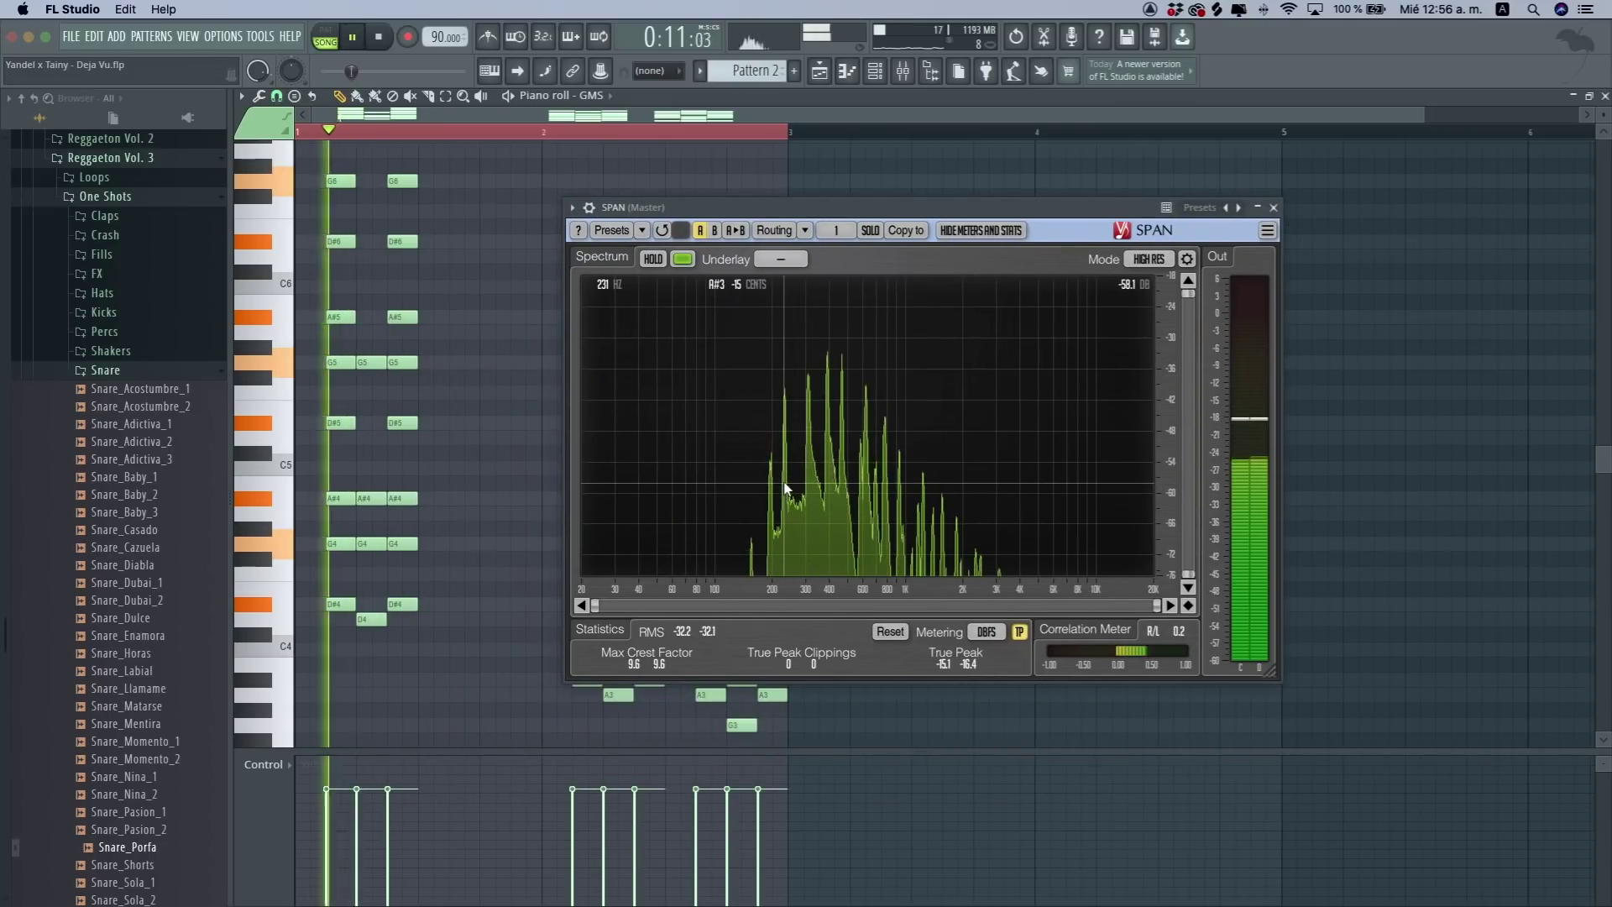
{"action": "key", "text": "space"}
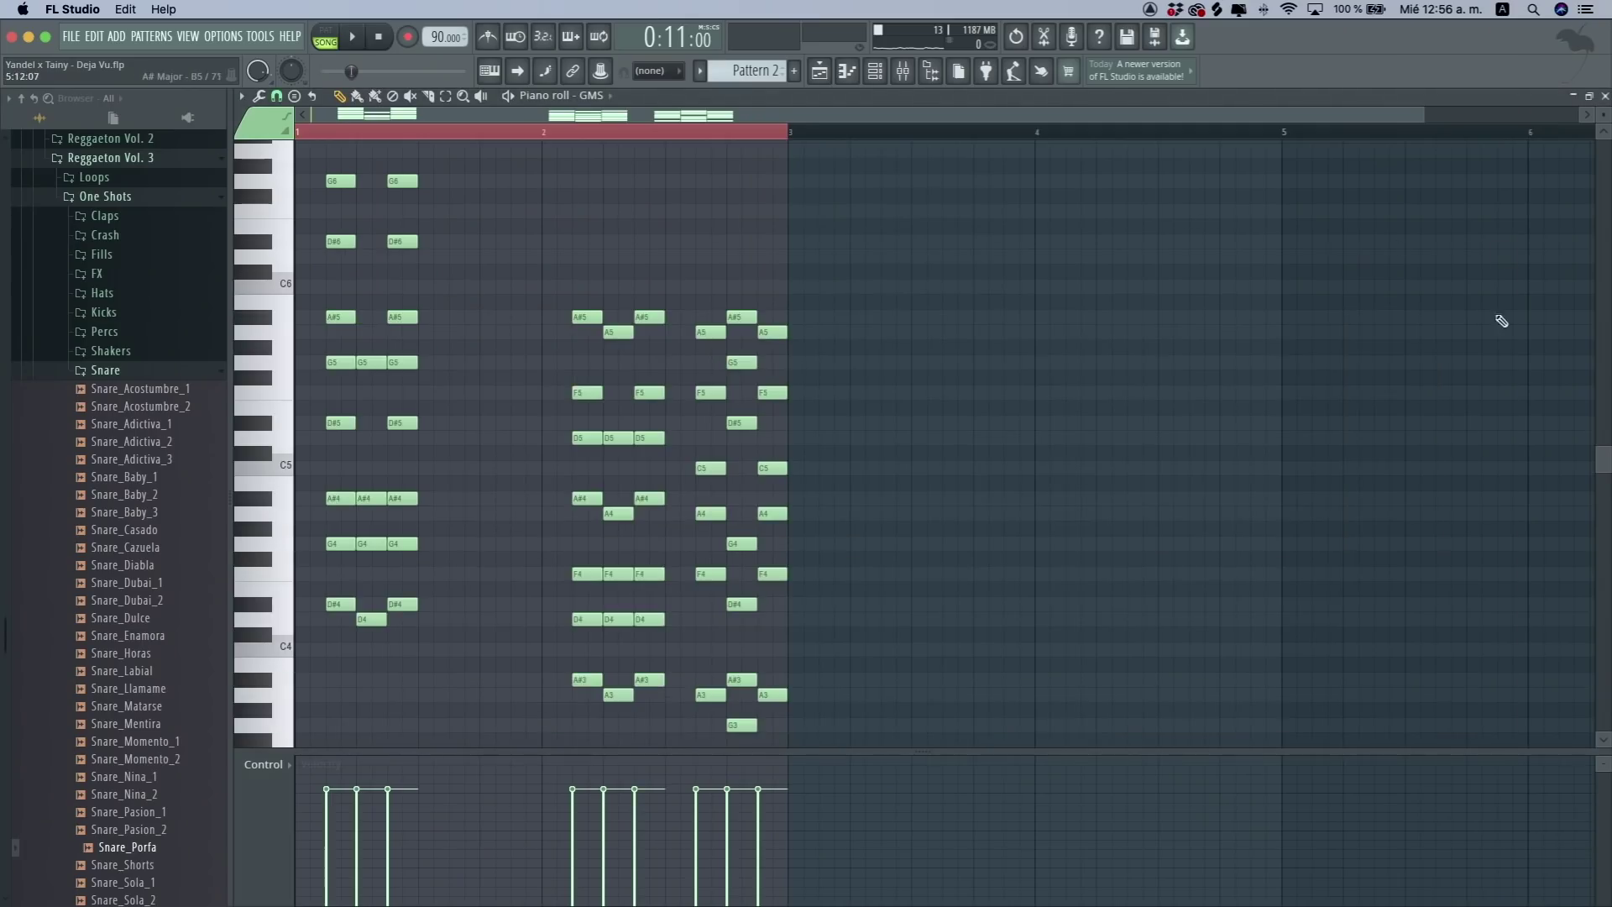
- Show the full range of the GMS chords, change playback to pattern mode and play Pattern 2
{"action": "left_click_drag", "start_coordinate": [1604, 116], "coordinate": [1605, 126]}
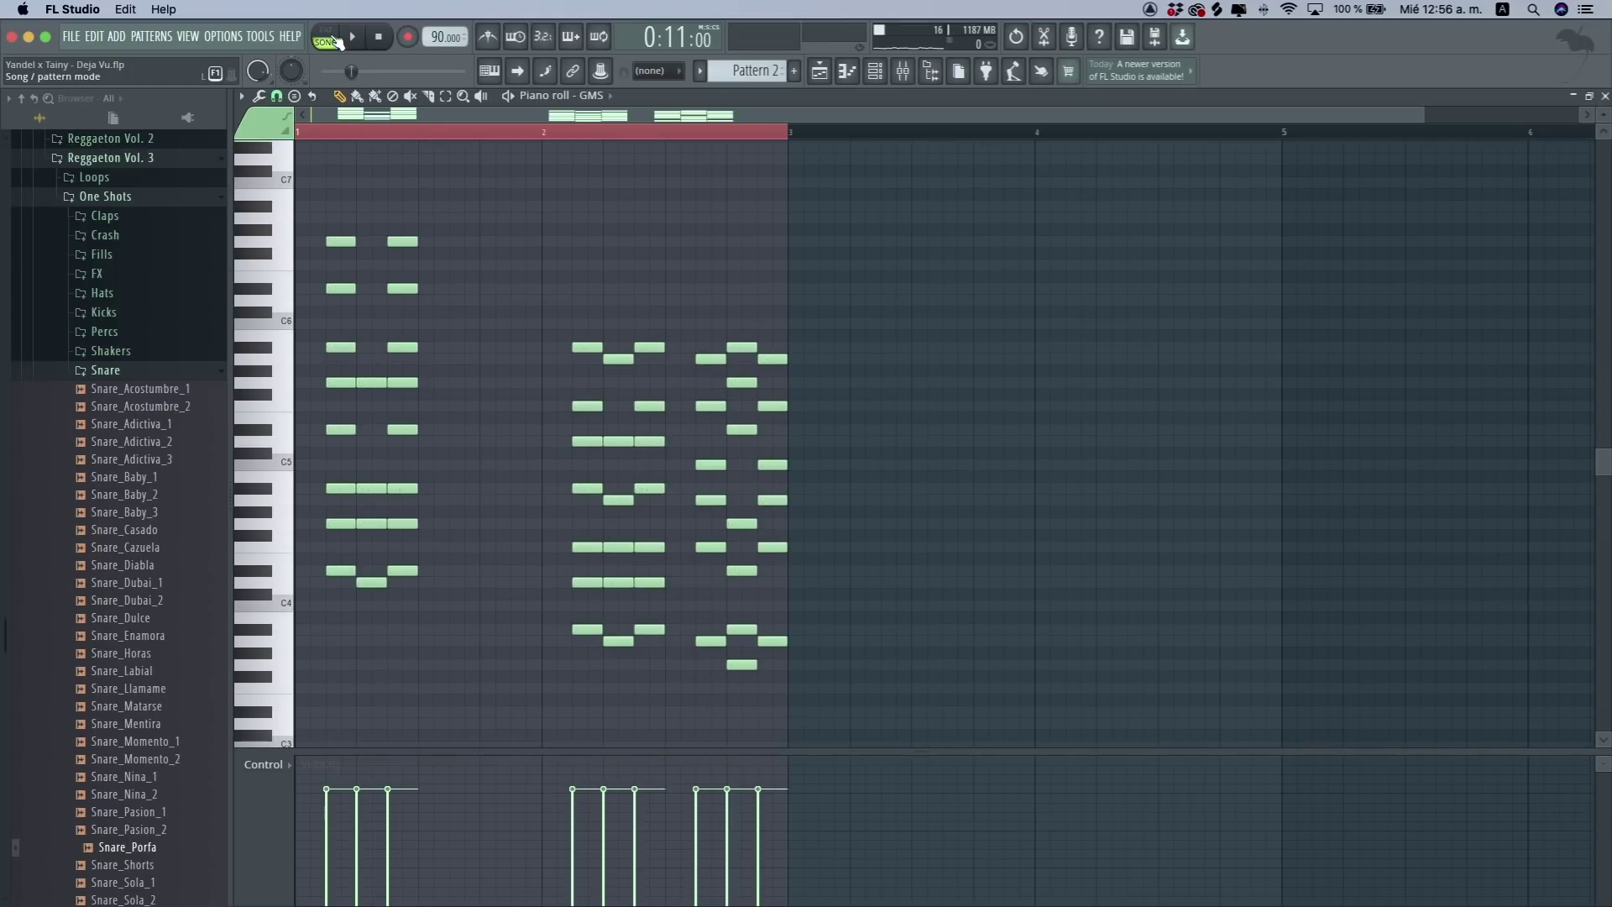
{"action": "key", "text": "space"}
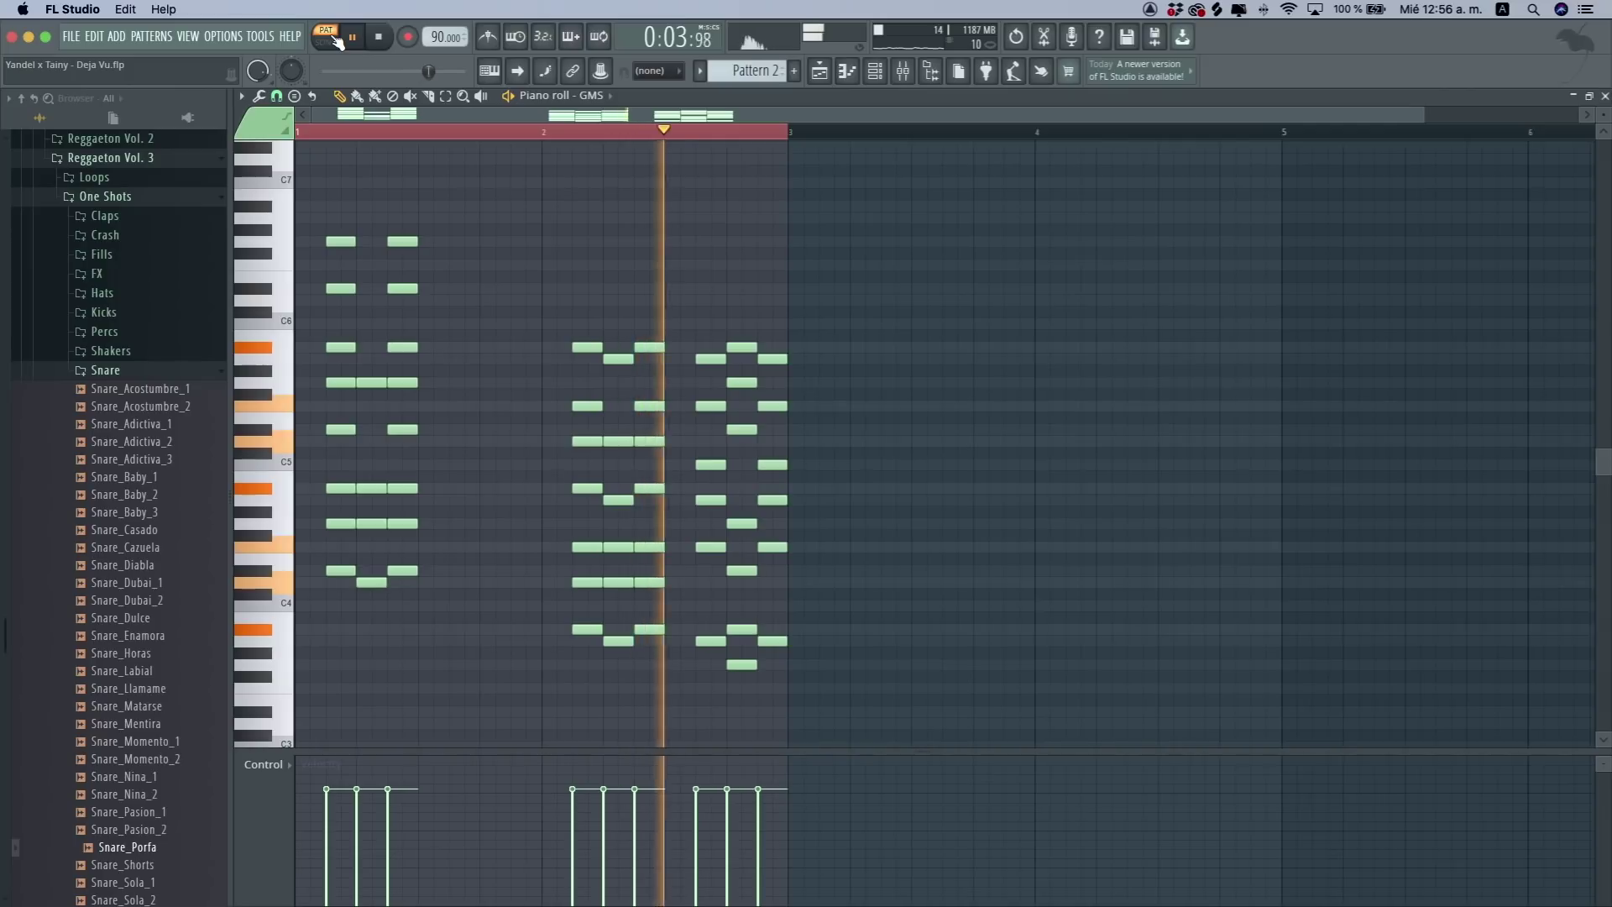
{"action": "key", "text": "space"}
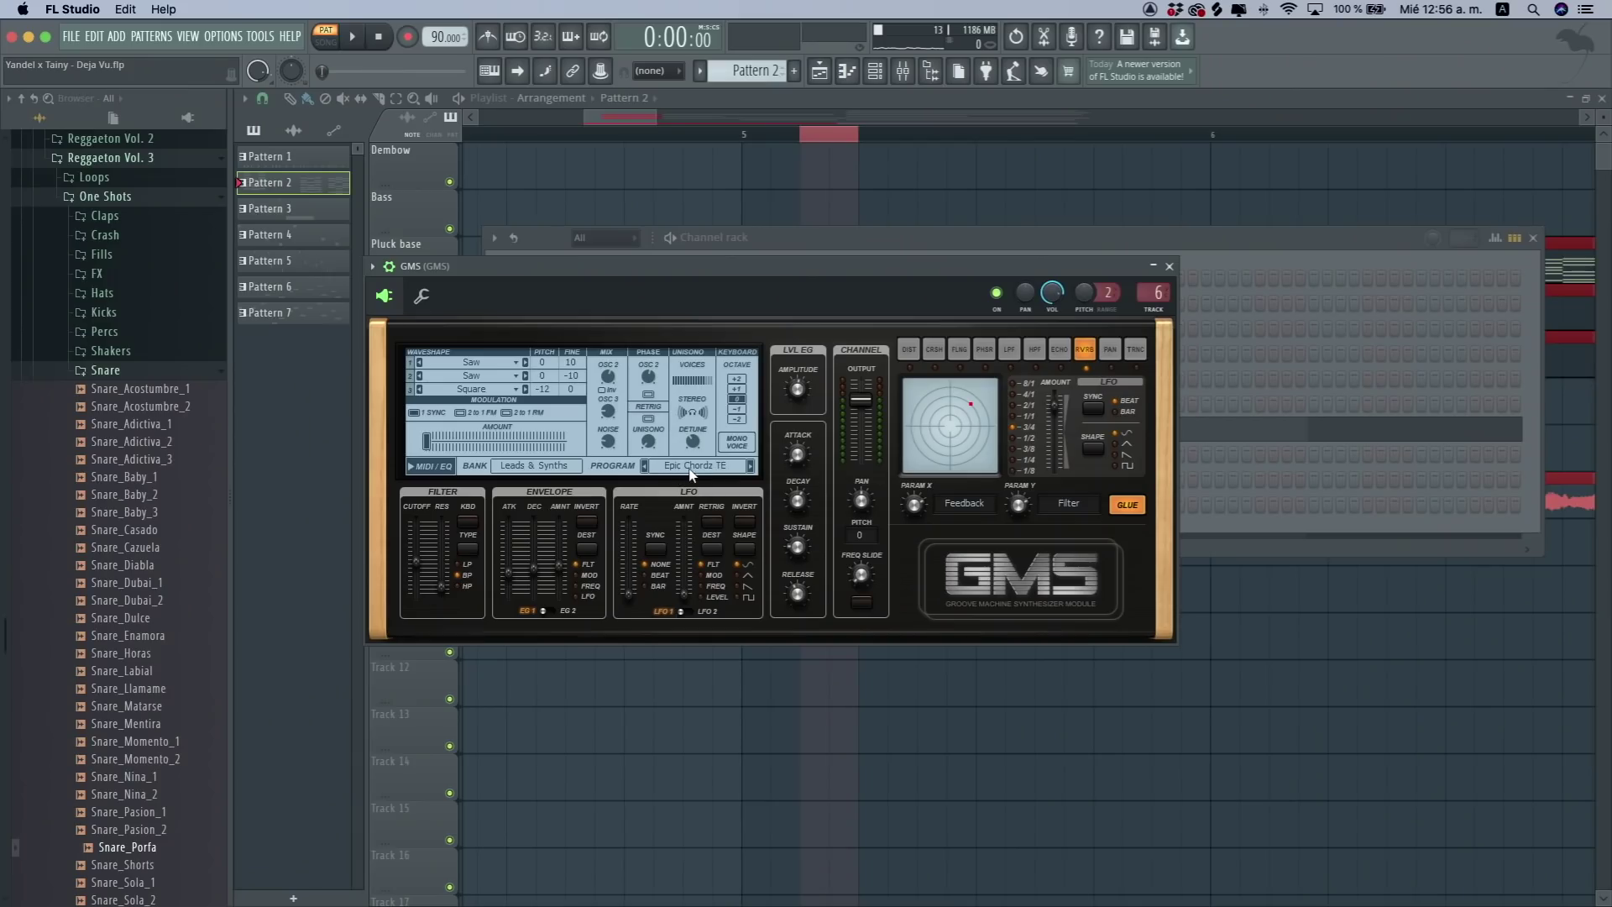
- View the presets library of the GMS synth, leaving its program as is, and close the synth window
{"action": "left_click", "coordinate": [690, 470]}
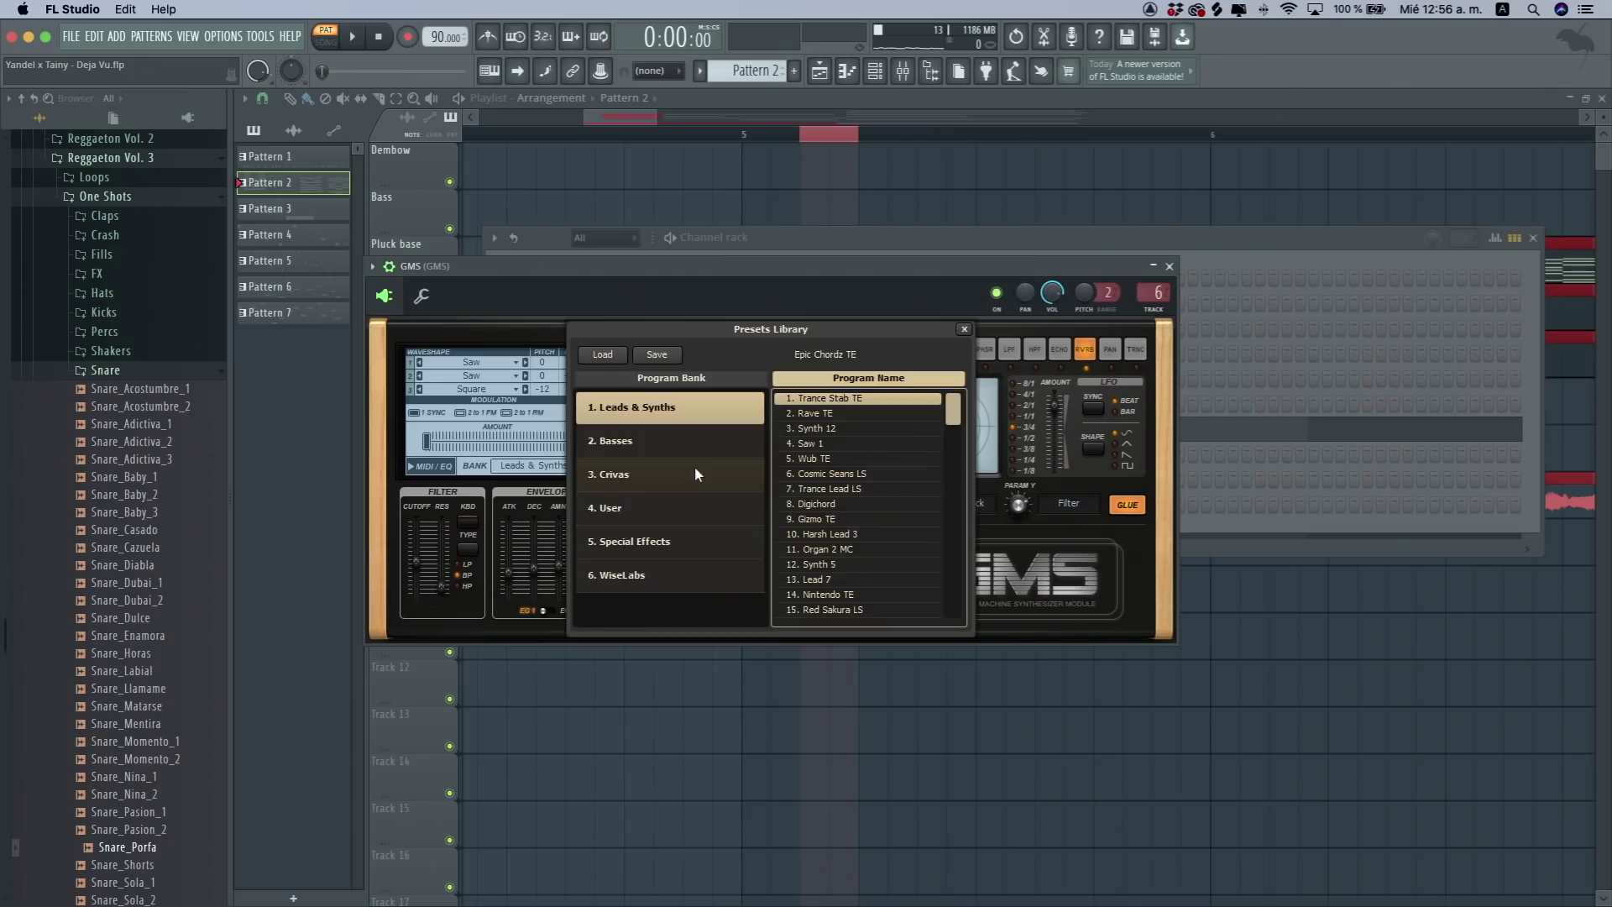
{"action": "left_click", "coordinate": [963, 330]}
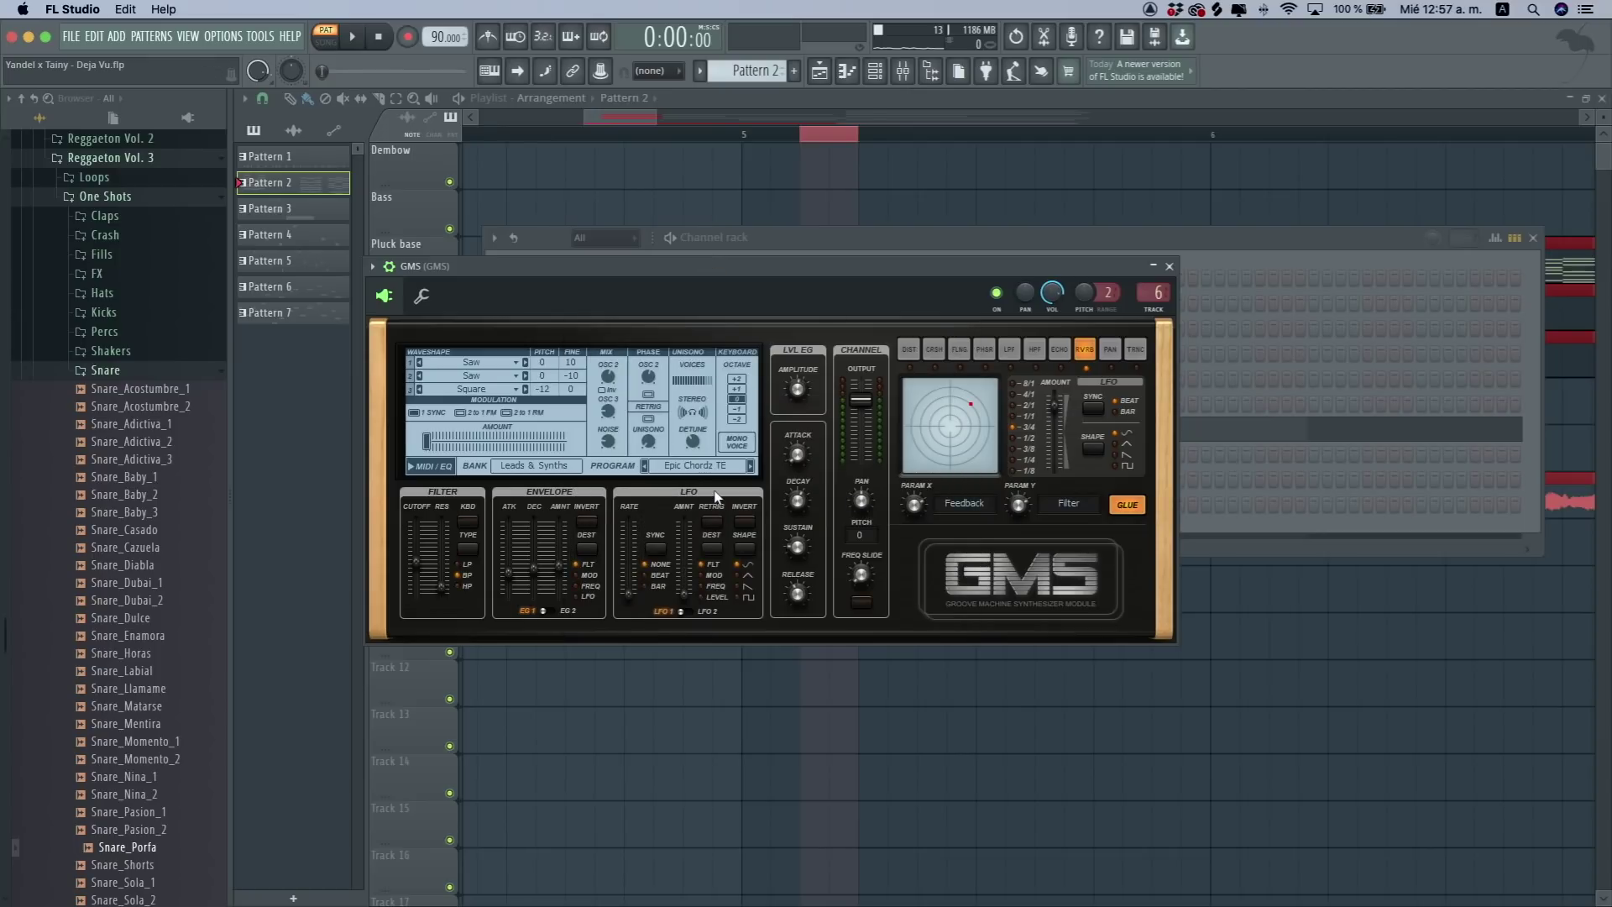
{"action": "left_click", "coordinate": [1169, 266]}
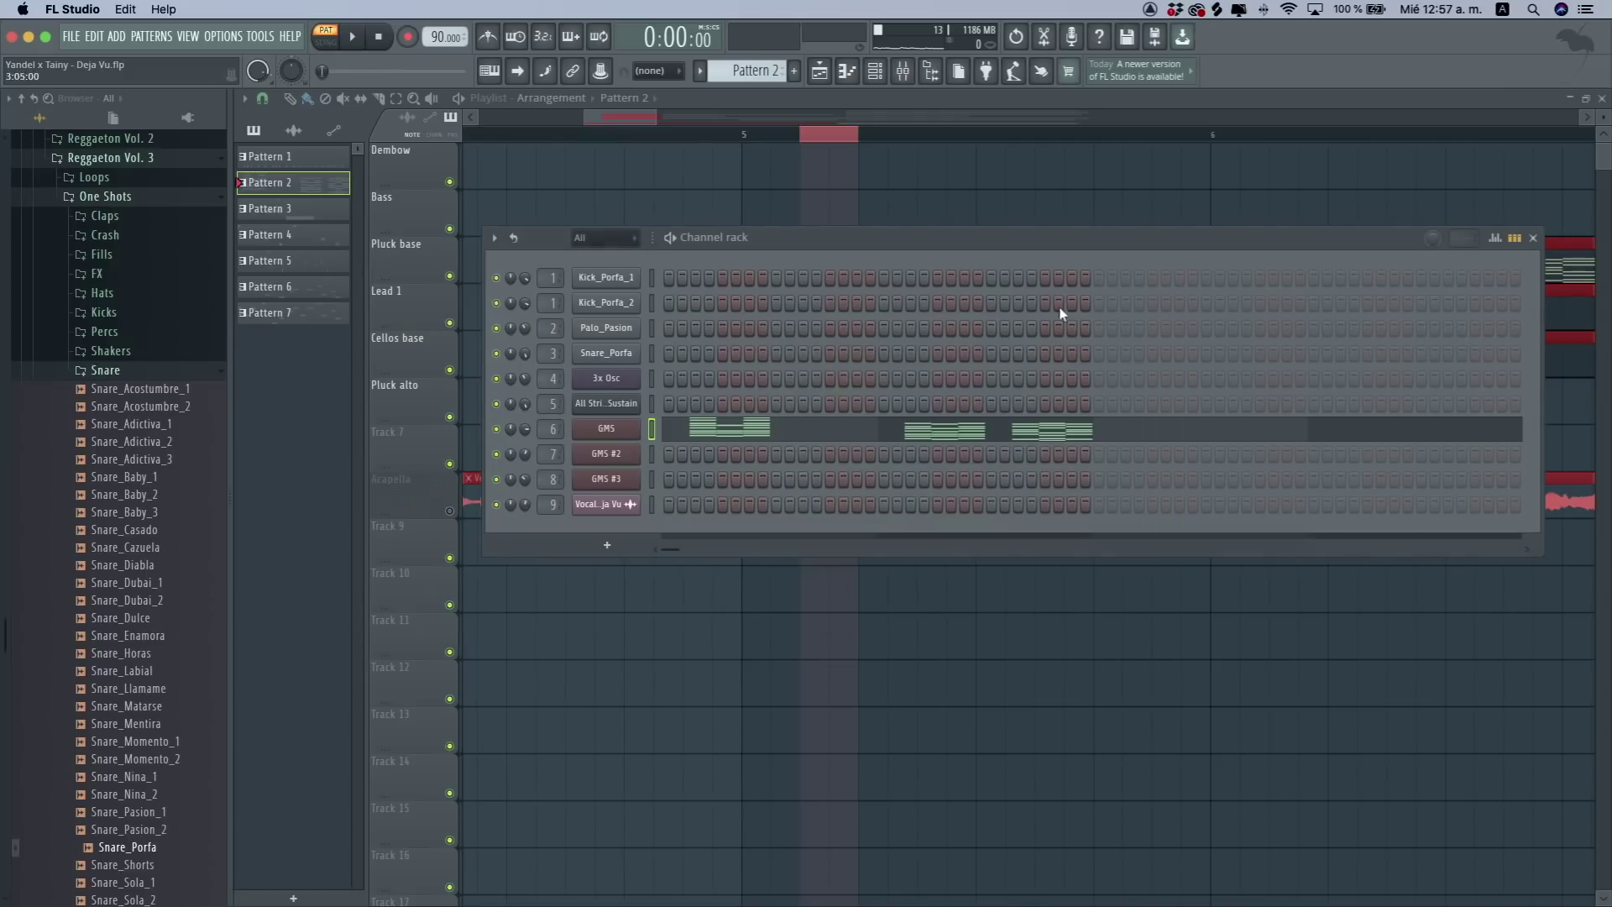
- Clone the GMS channel and close the clone's synth window
{"action": "right_click", "coordinate": [635, 418]}
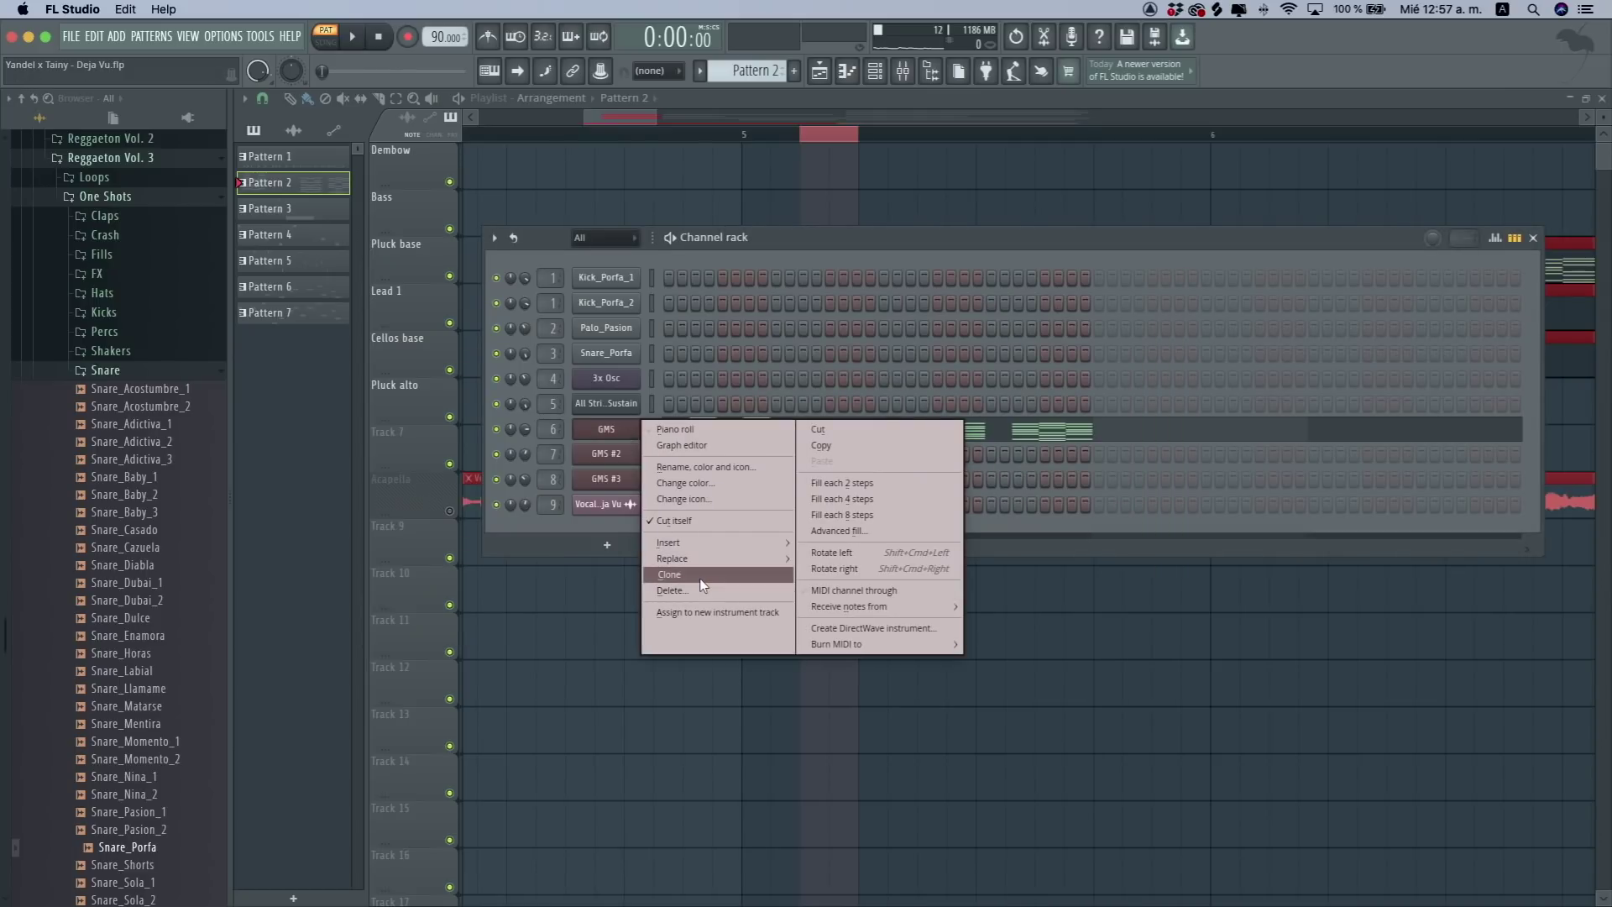
{"action": "left_click", "coordinate": [698, 578]}
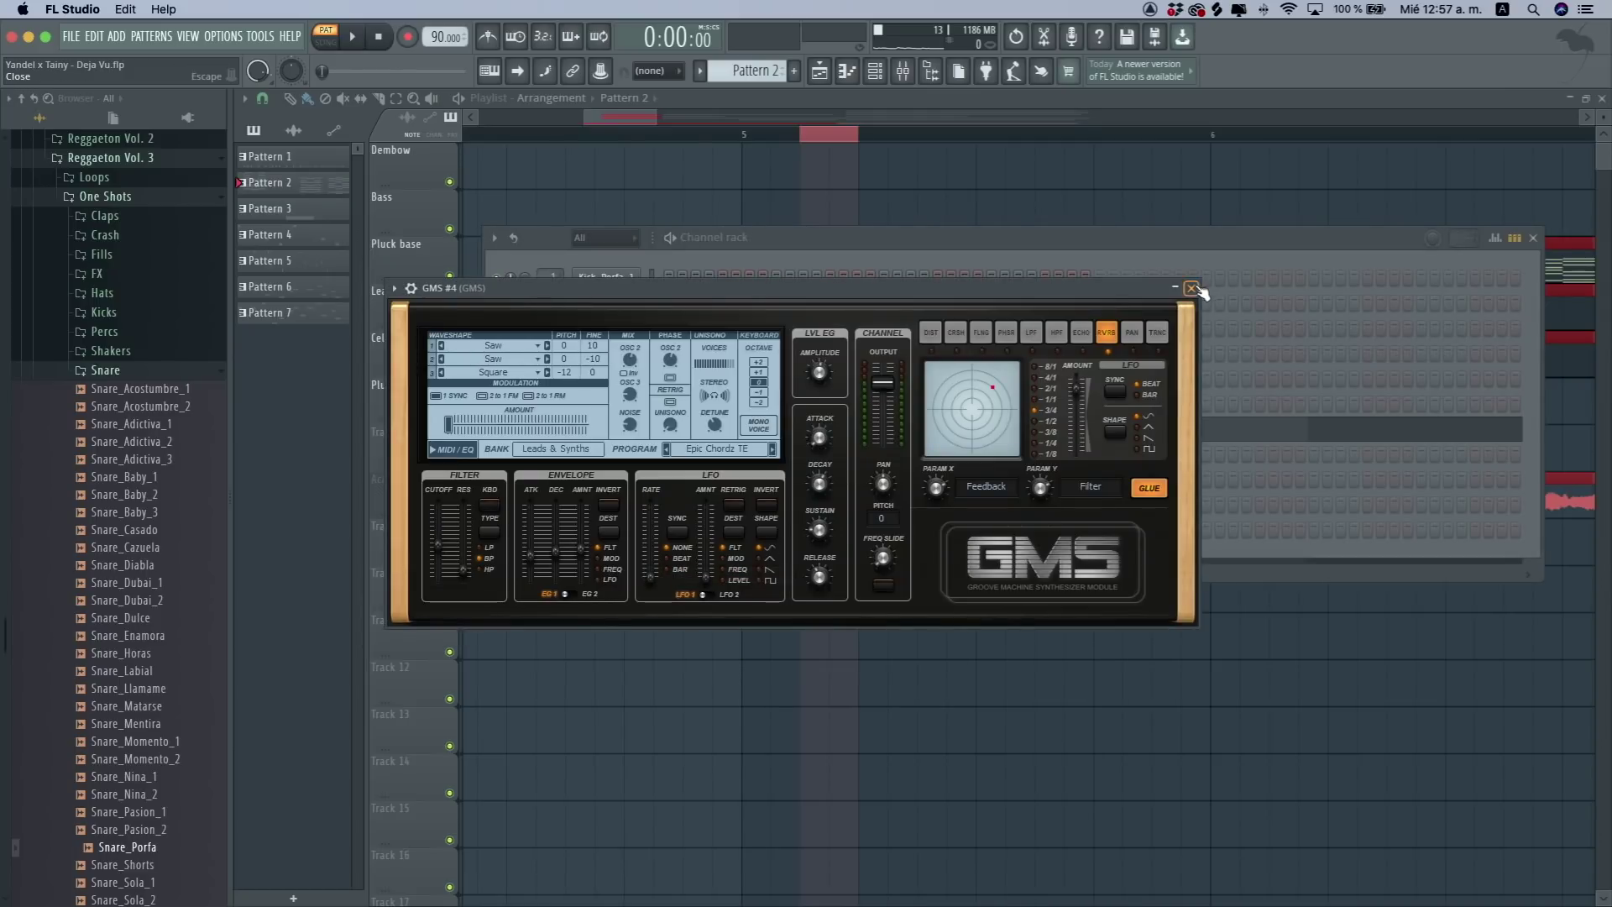
{"action": "left_click", "coordinate": [1191, 288]}
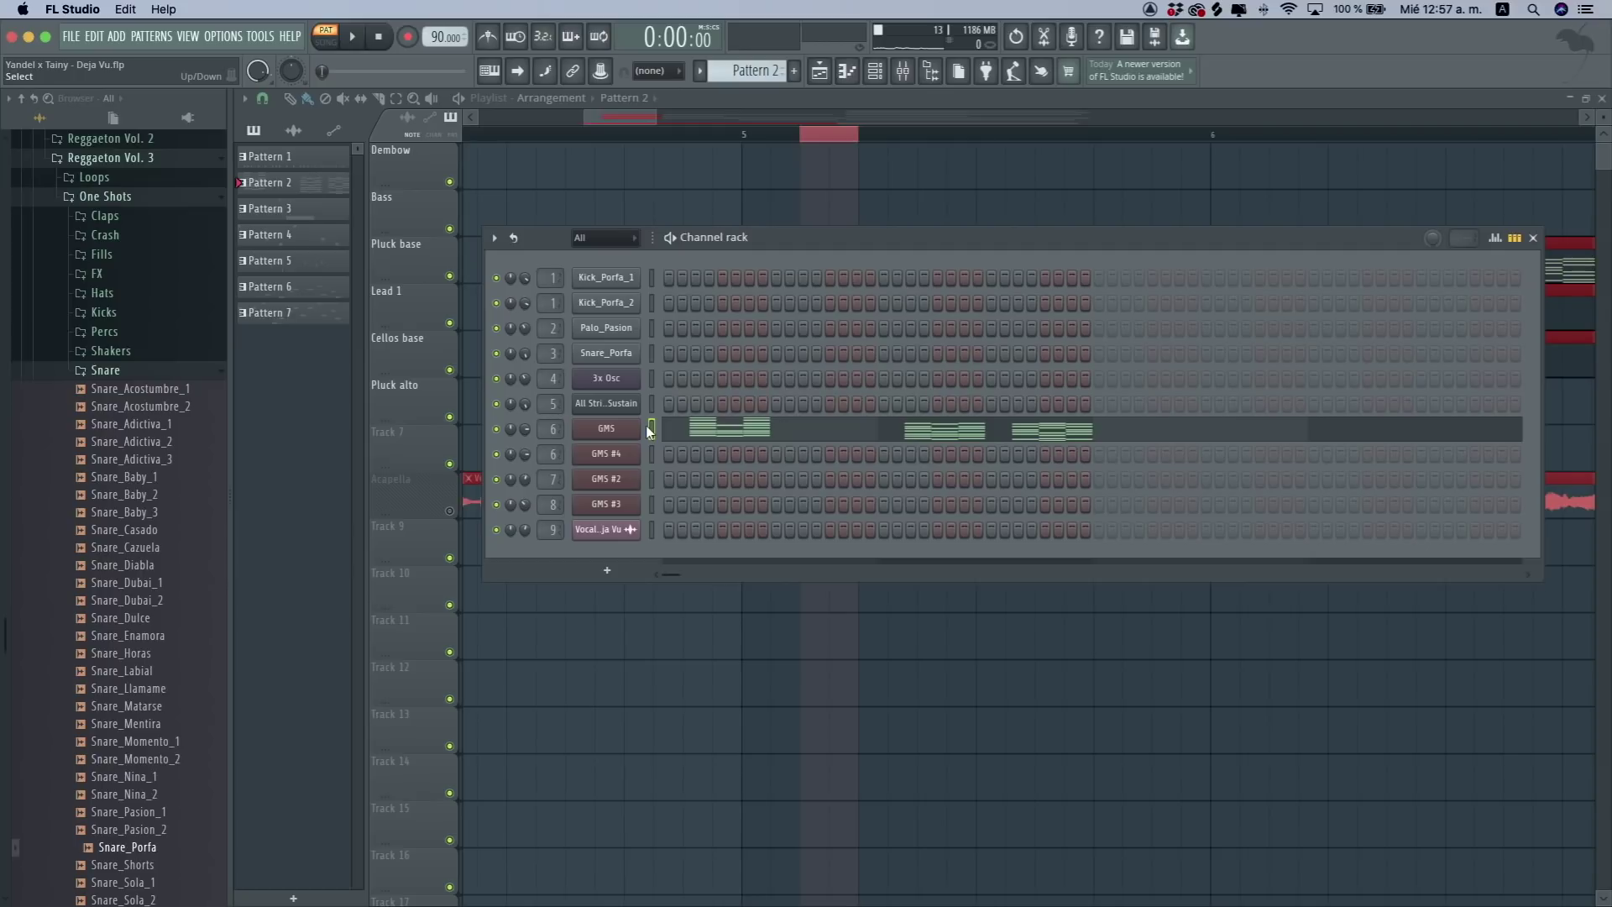
- Move the GMS channel's notes in Pattern 2 to the cloned GMS #4 channel and open the clone's synth window
{"action": "key", "text": "super+x"}
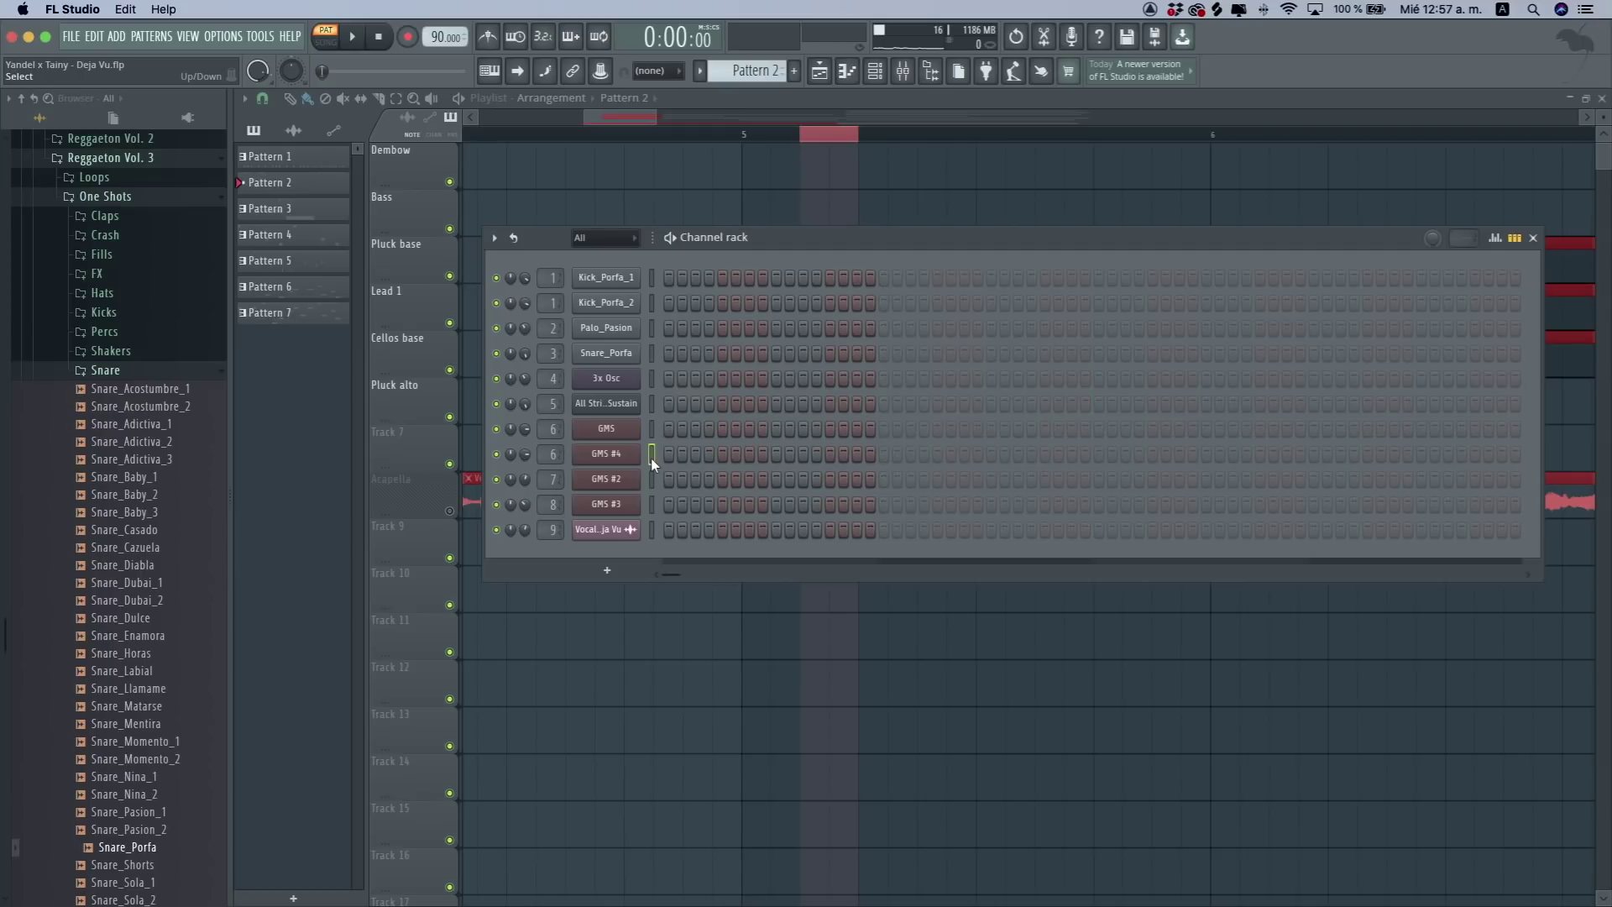
{"action": "key", "text": "super+v"}
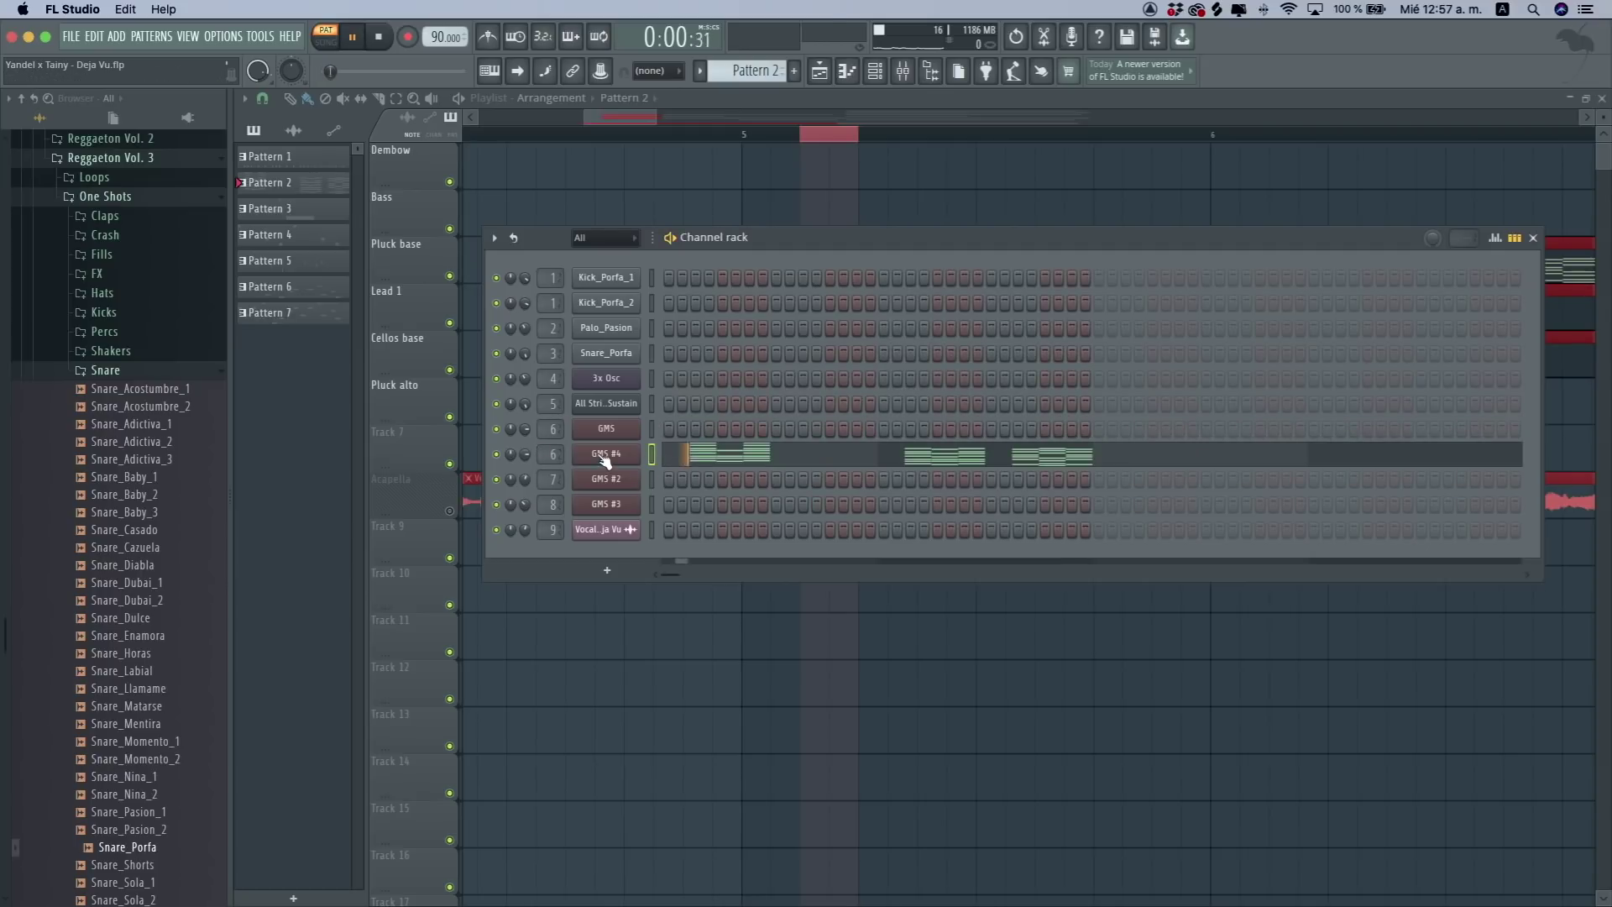
{"action": "key", "text": "space"}
{"action": "left_click", "coordinate": [604, 455]}
- Load the Default program from the User bank into GMS #4 and play the pattern
{"action": "left_click", "coordinate": [712, 451]}
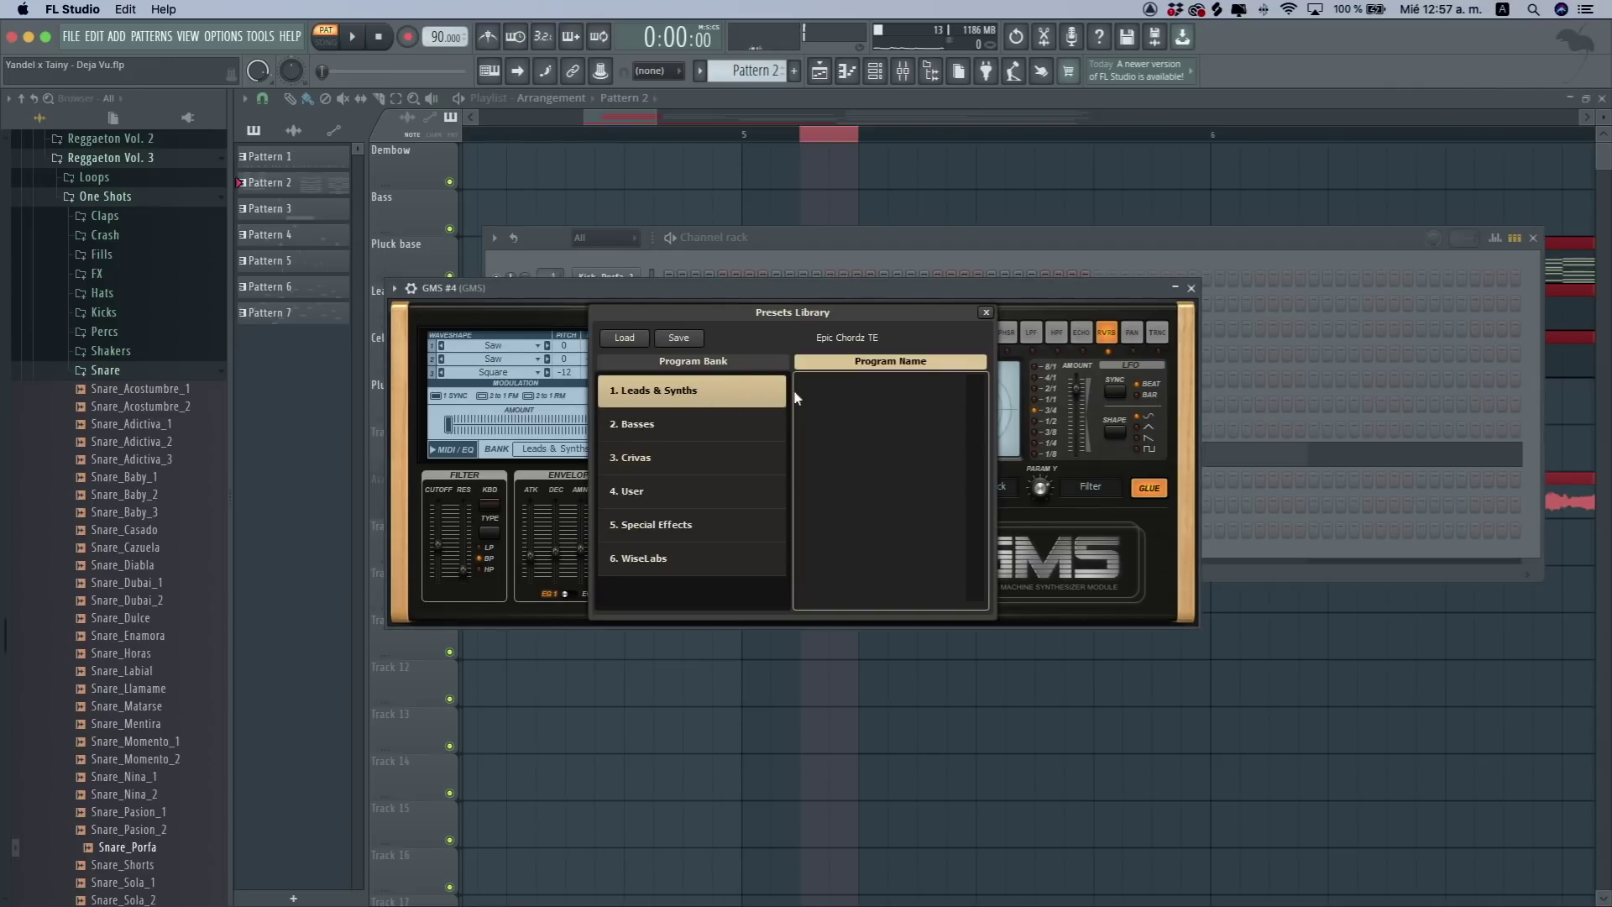
{"action": "left_click", "coordinate": [693, 391]}
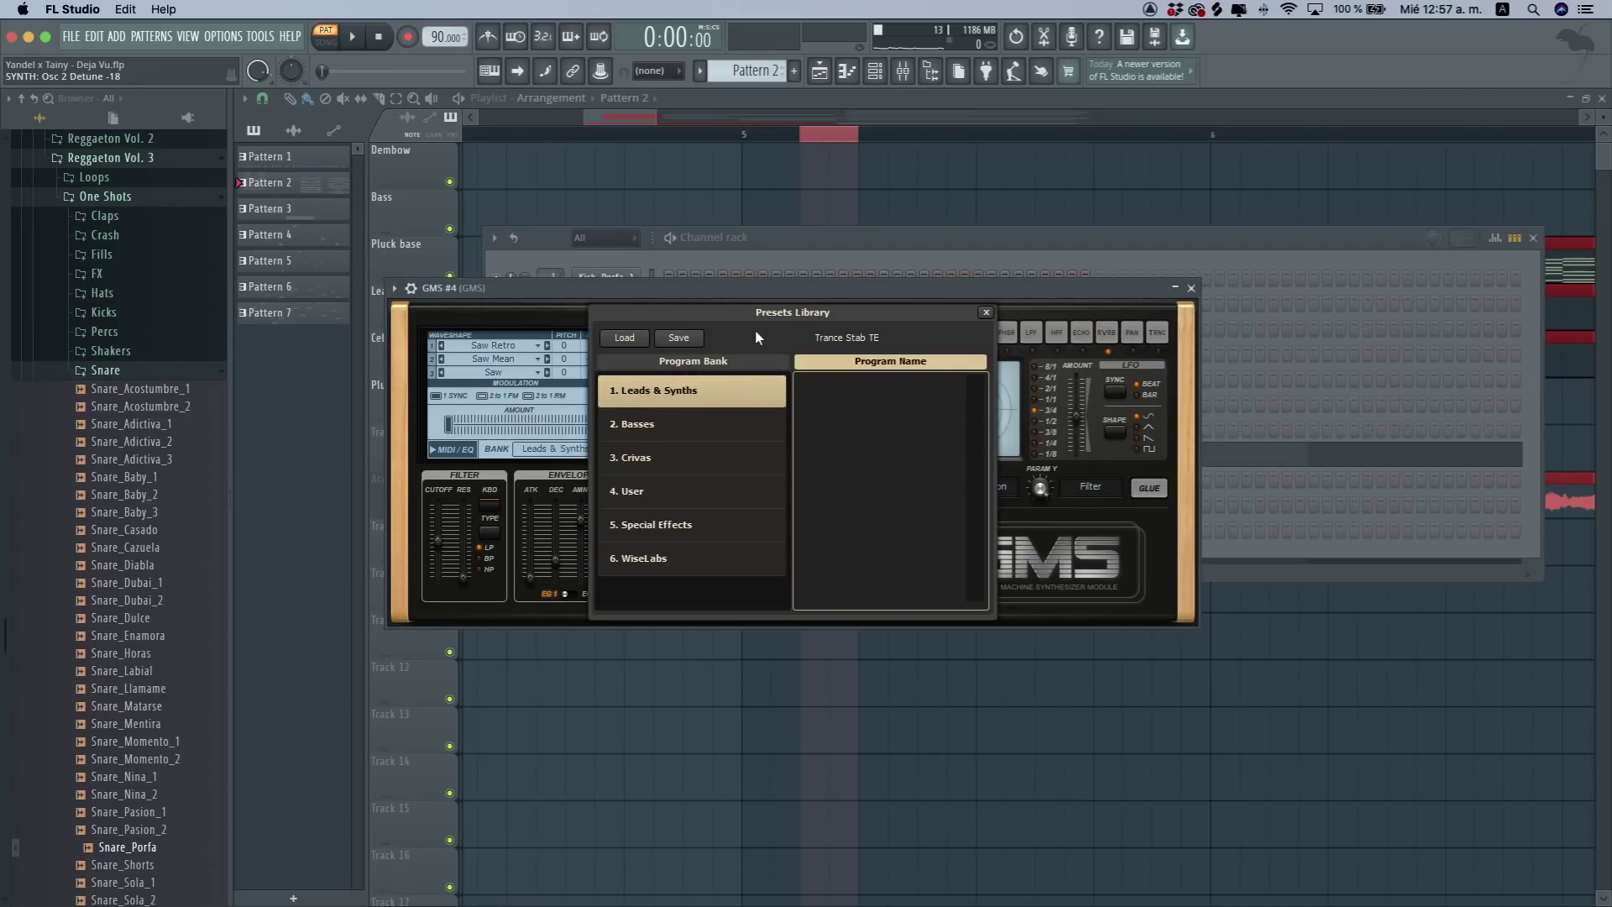
{"action": "left_click", "coordinate": [658, 422]}
{"action": "left_click", "coordinate": [664, 492]}
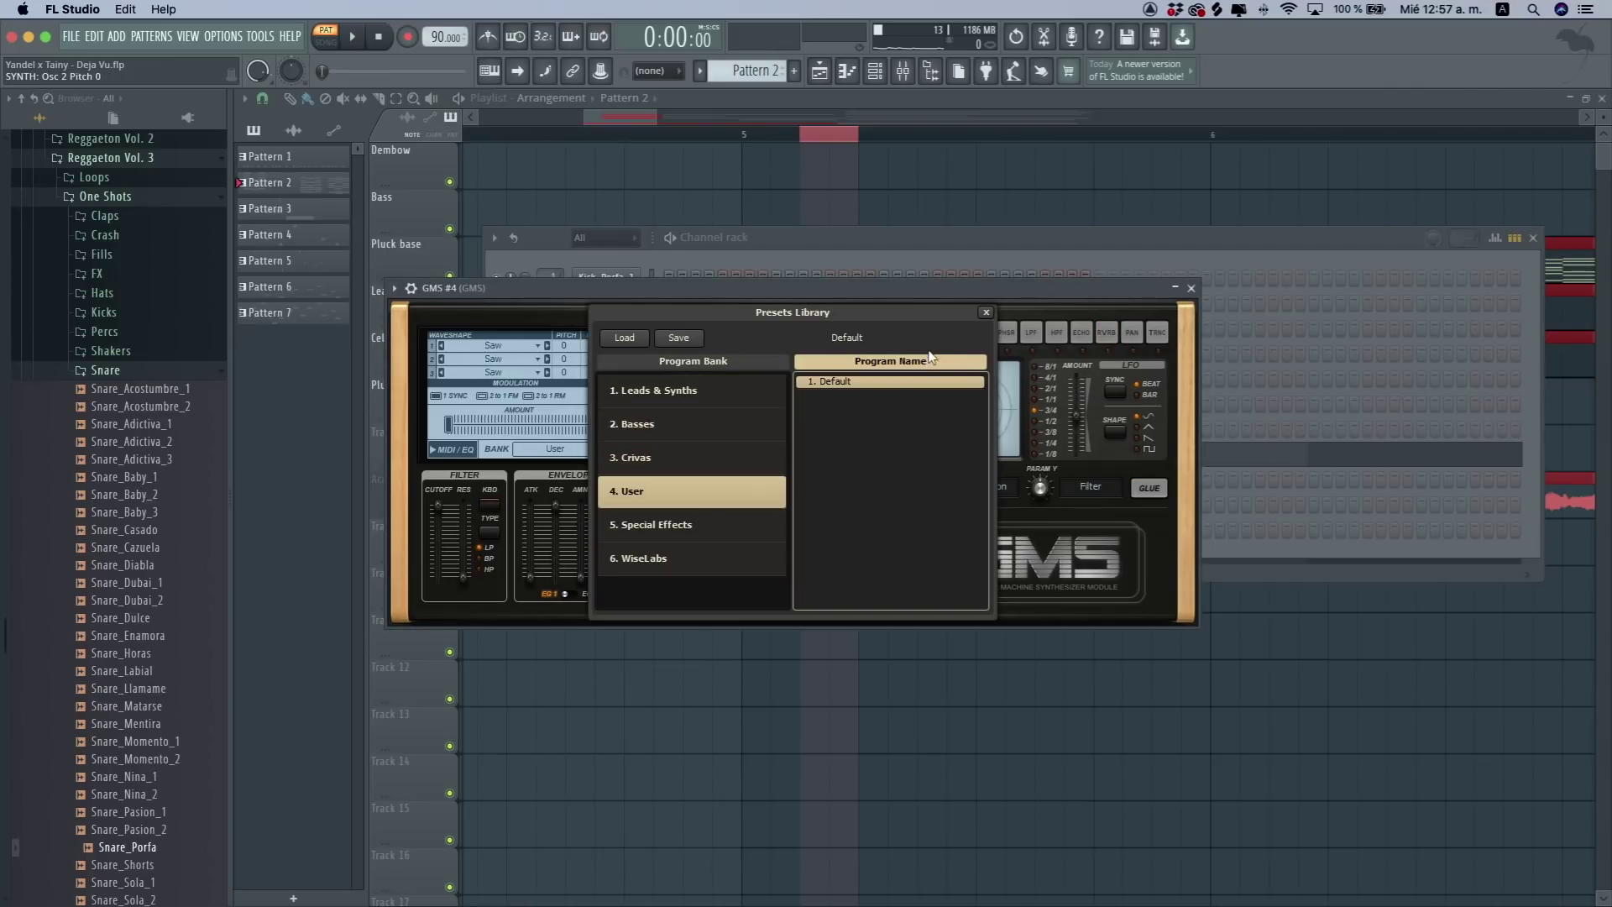
{"action": "left_click", "coordinate": [985, 313]}
{"action": "key", "text": "space"}
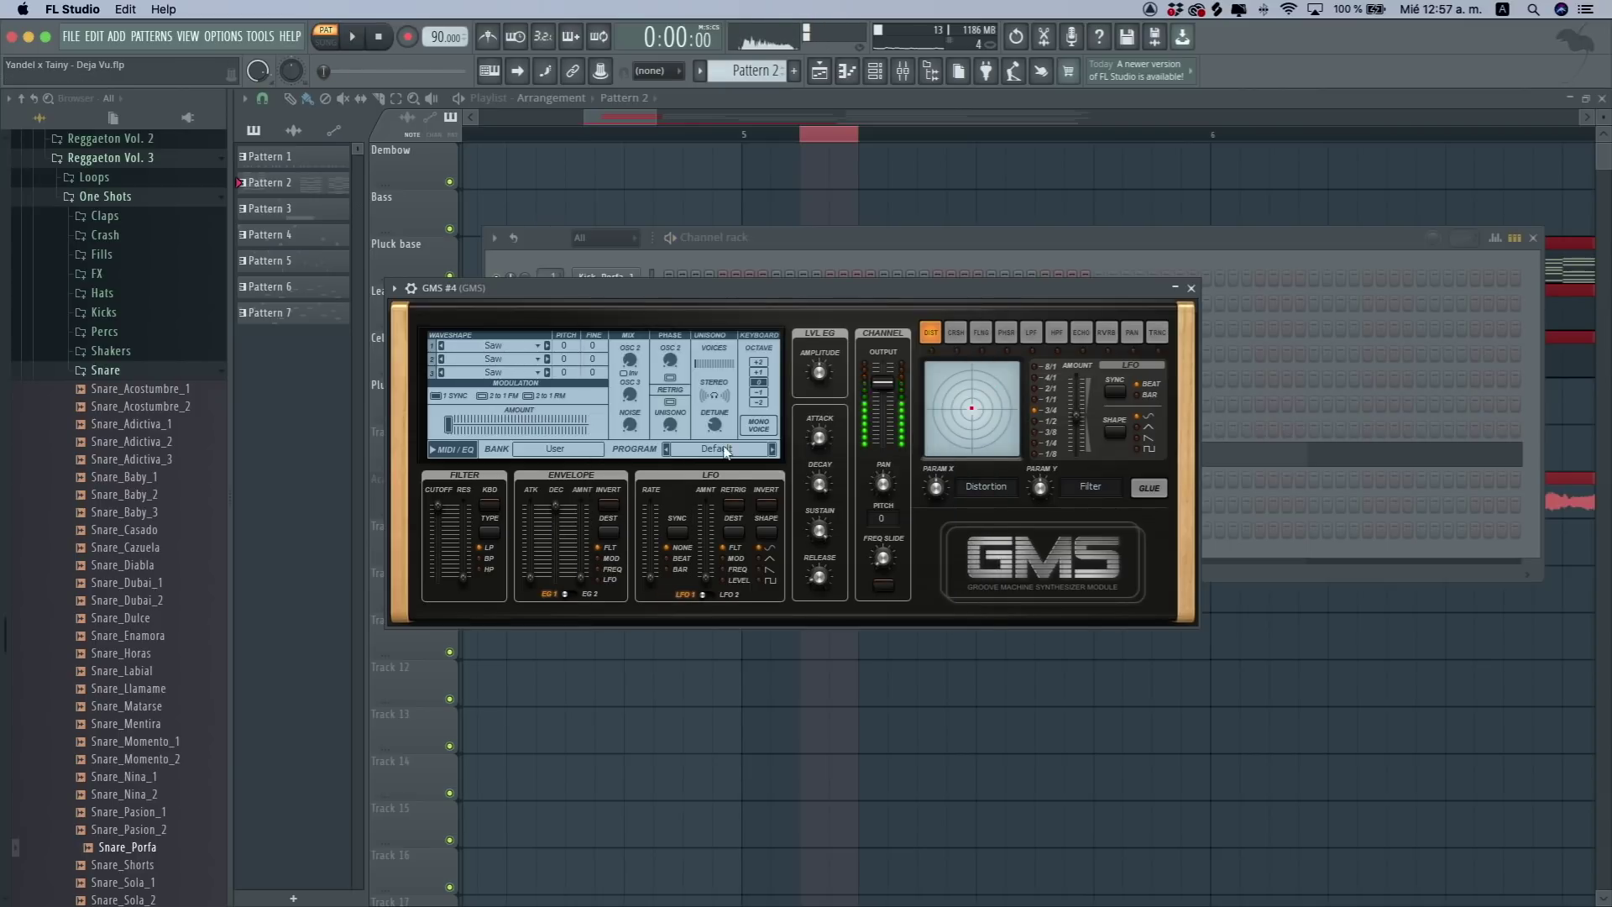
- Load the Epic Chordz TE program from the Leads & Synths bank into GMS #4 and listen to the pattern
{"action": "left_click", "coordinate": [720, 450]}
{"action": "left_click", "coordinate": [720, 401]}
{"action": "scroll", "coordinate": [870, 502], "scroll_direction": "down", "scroll_amount": 2}
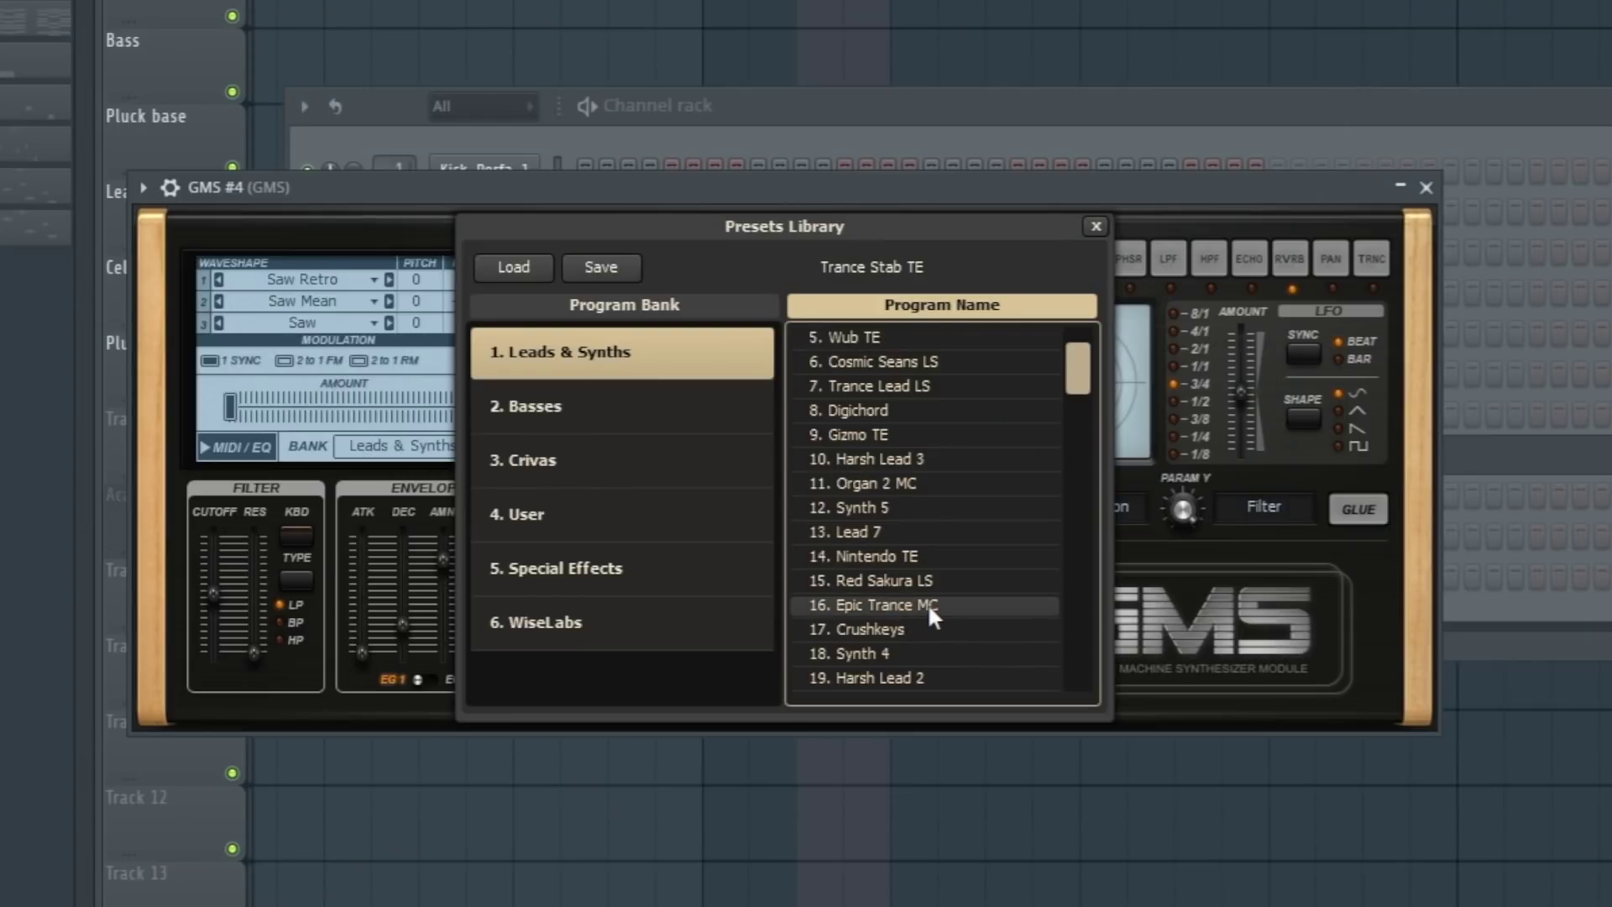
{"action": "scroll", "coordinate": [927, 603], "scroll_direction": "down", "scroll_amount": 3}
{"action": "left_click", "coordinate": [927, 629]}
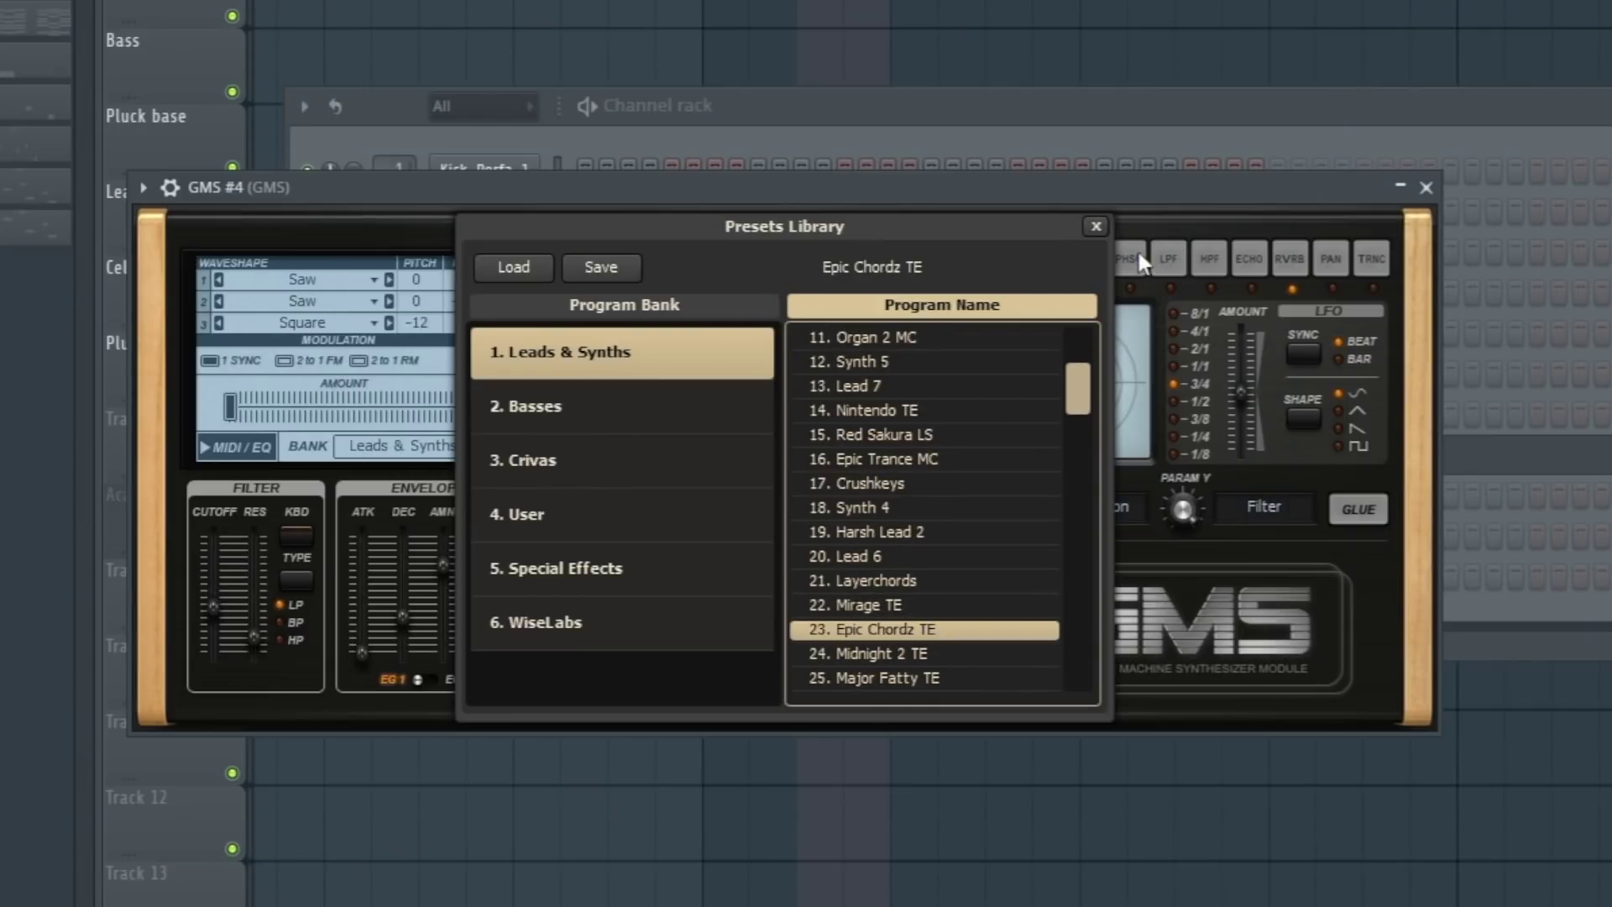
{"action": "left_click", "coordinate": [1096, 226]}
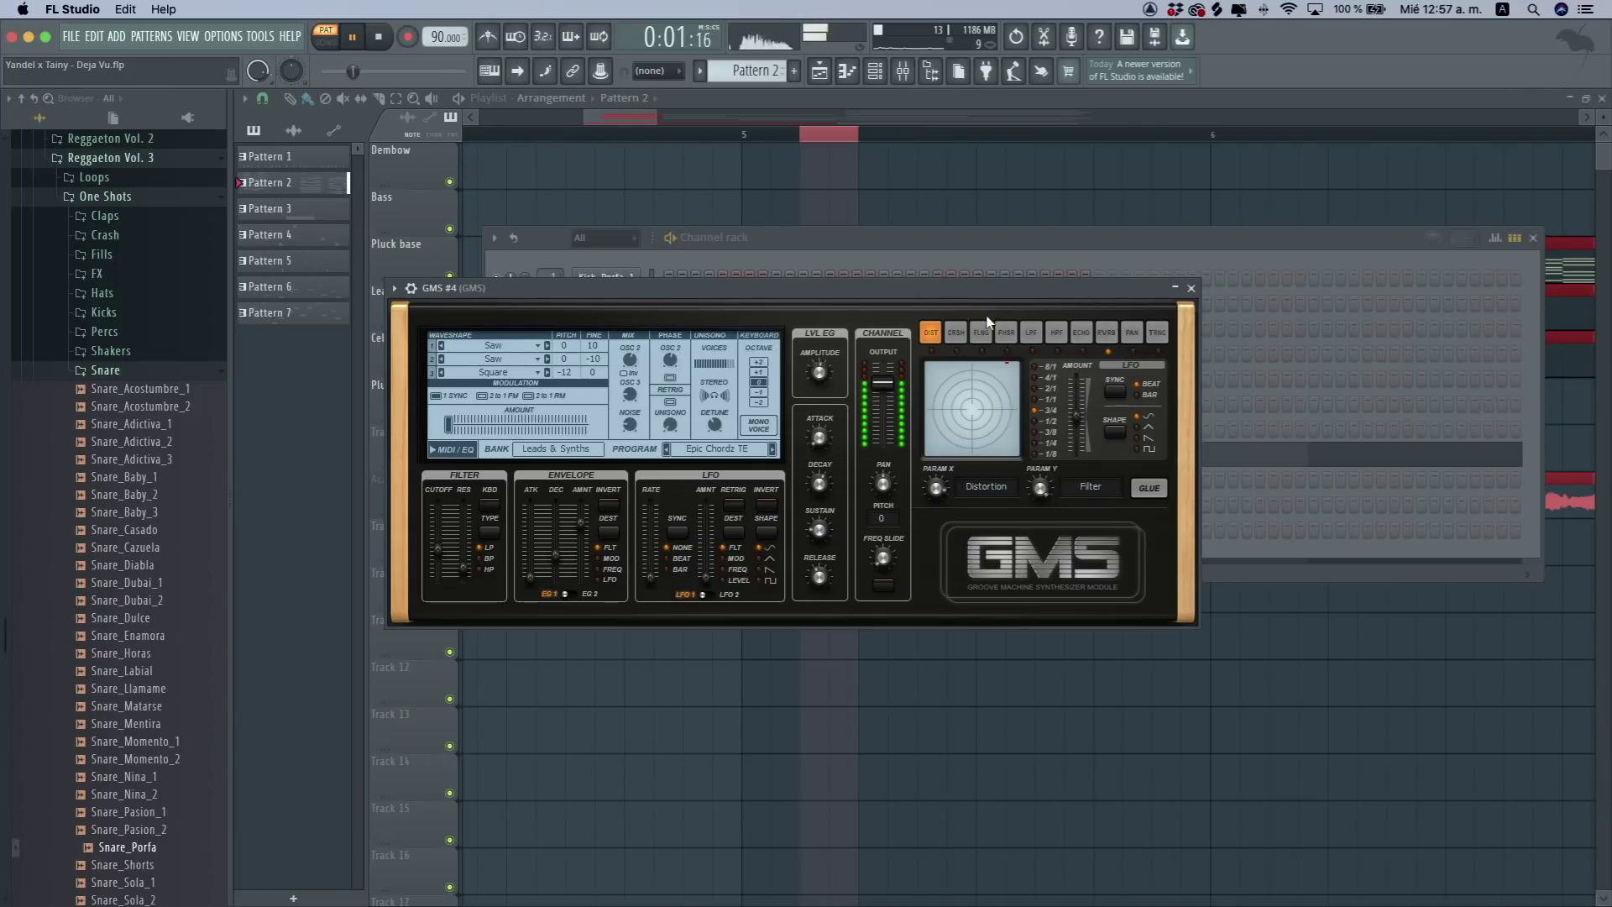
{"action": "key", "text": "space"}
{"action": "key", "text": "space"}
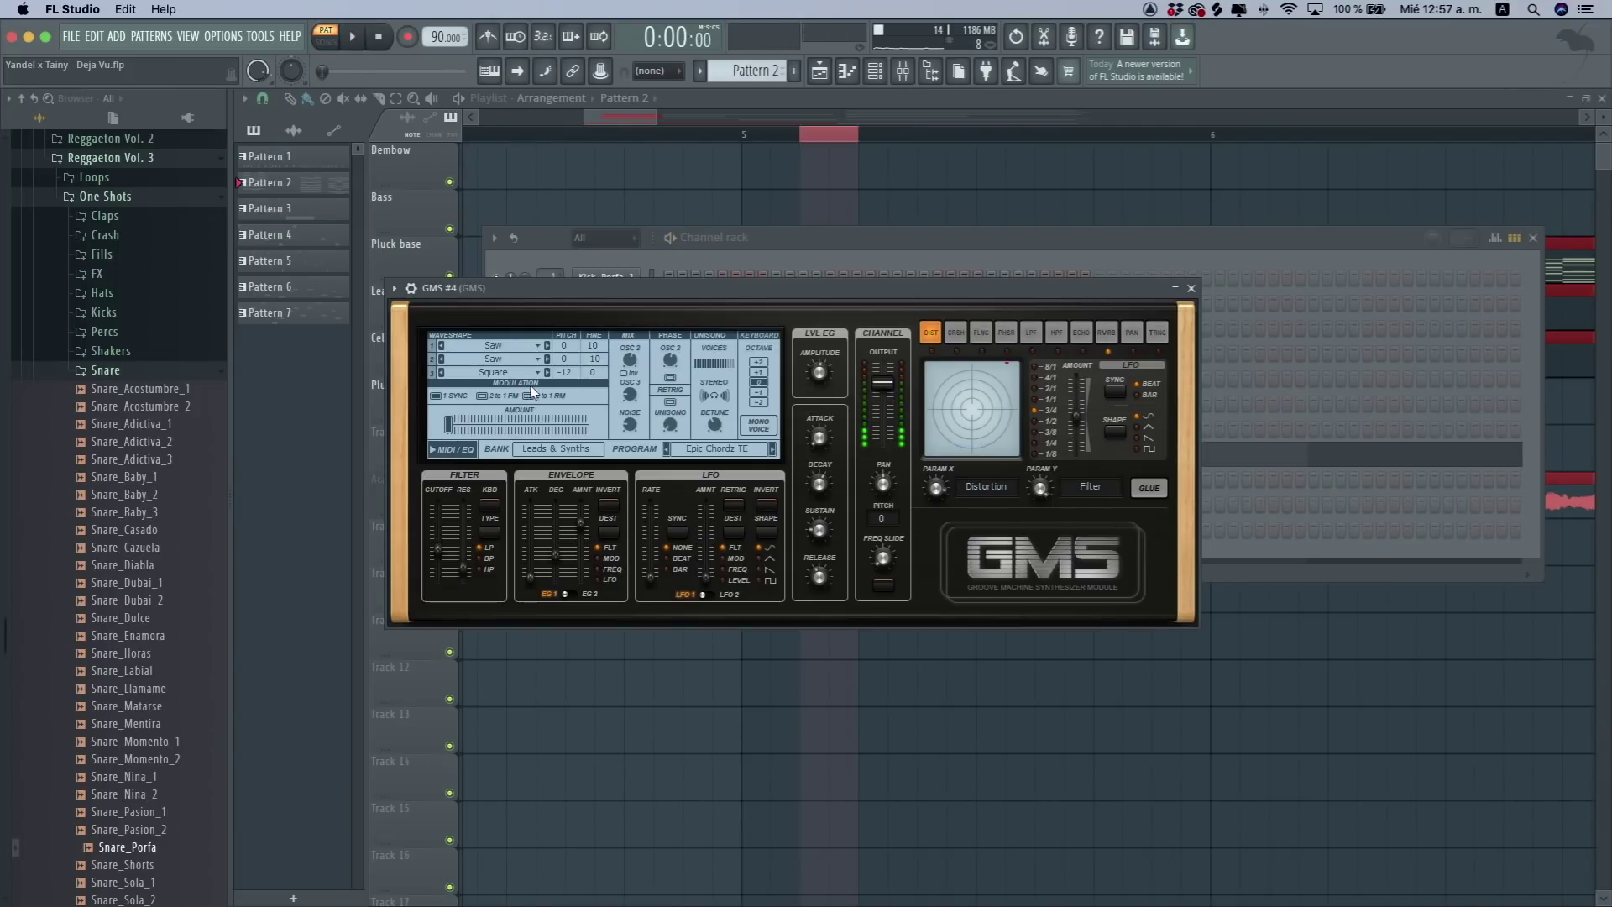
- Lower the filter cutoff of GMS #4 and raise the attack of its filter envelope
{"action": "left_click_drag", "start_coordinate": [443, 556], "coordinate": [440, 561]}
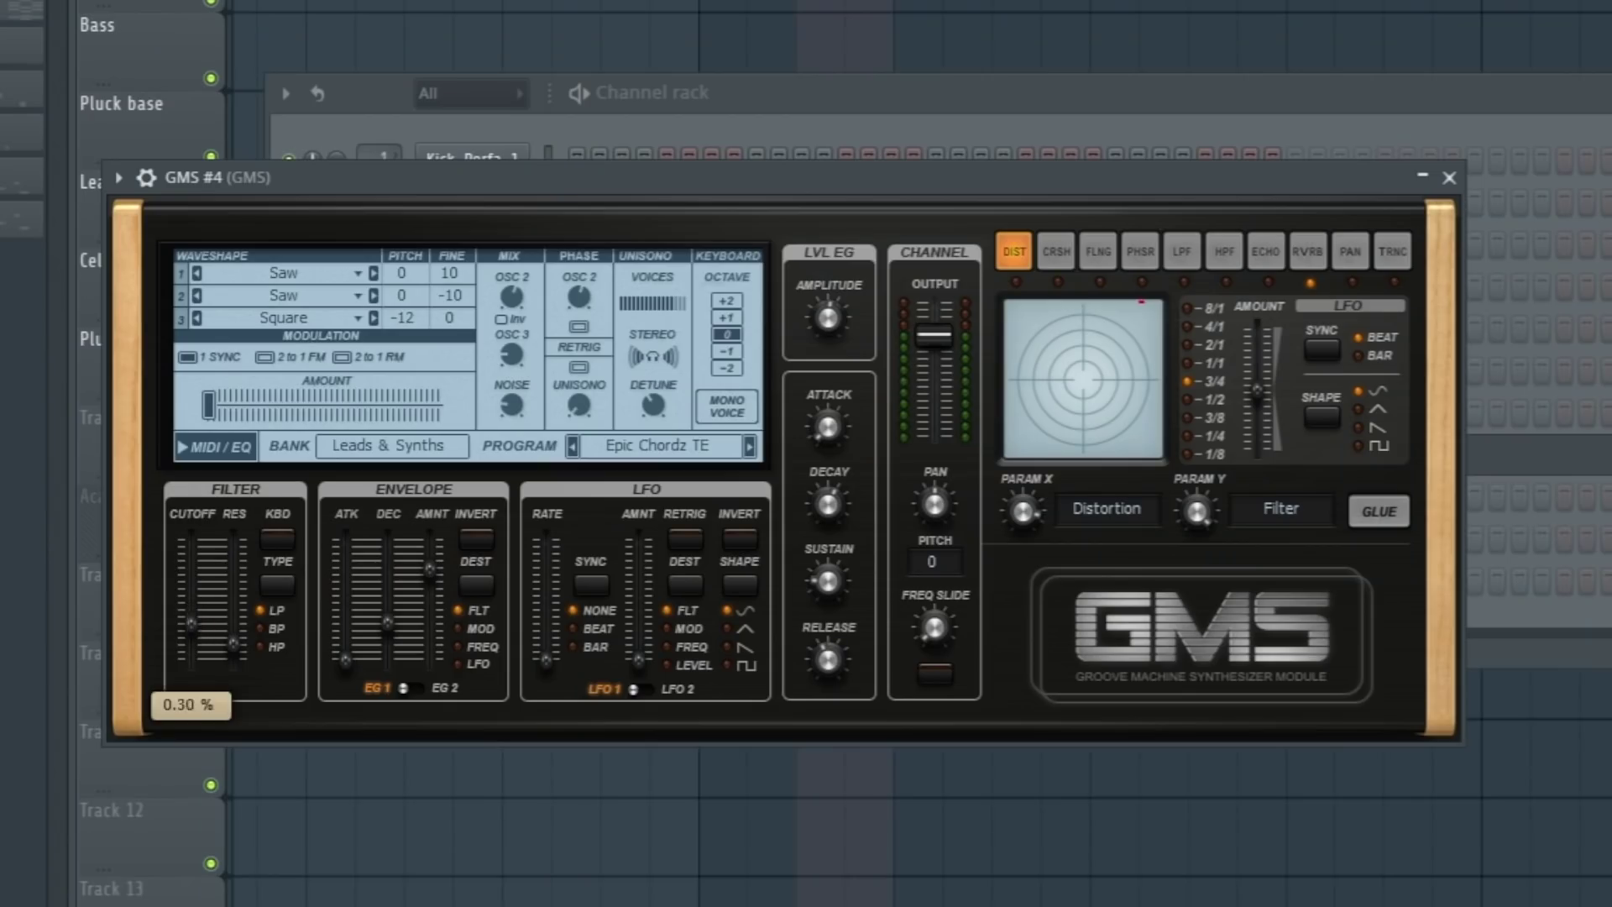
{"action": "left_click_drag", "start_coordinate": [191, 617], "coordinate": [189, 633]}
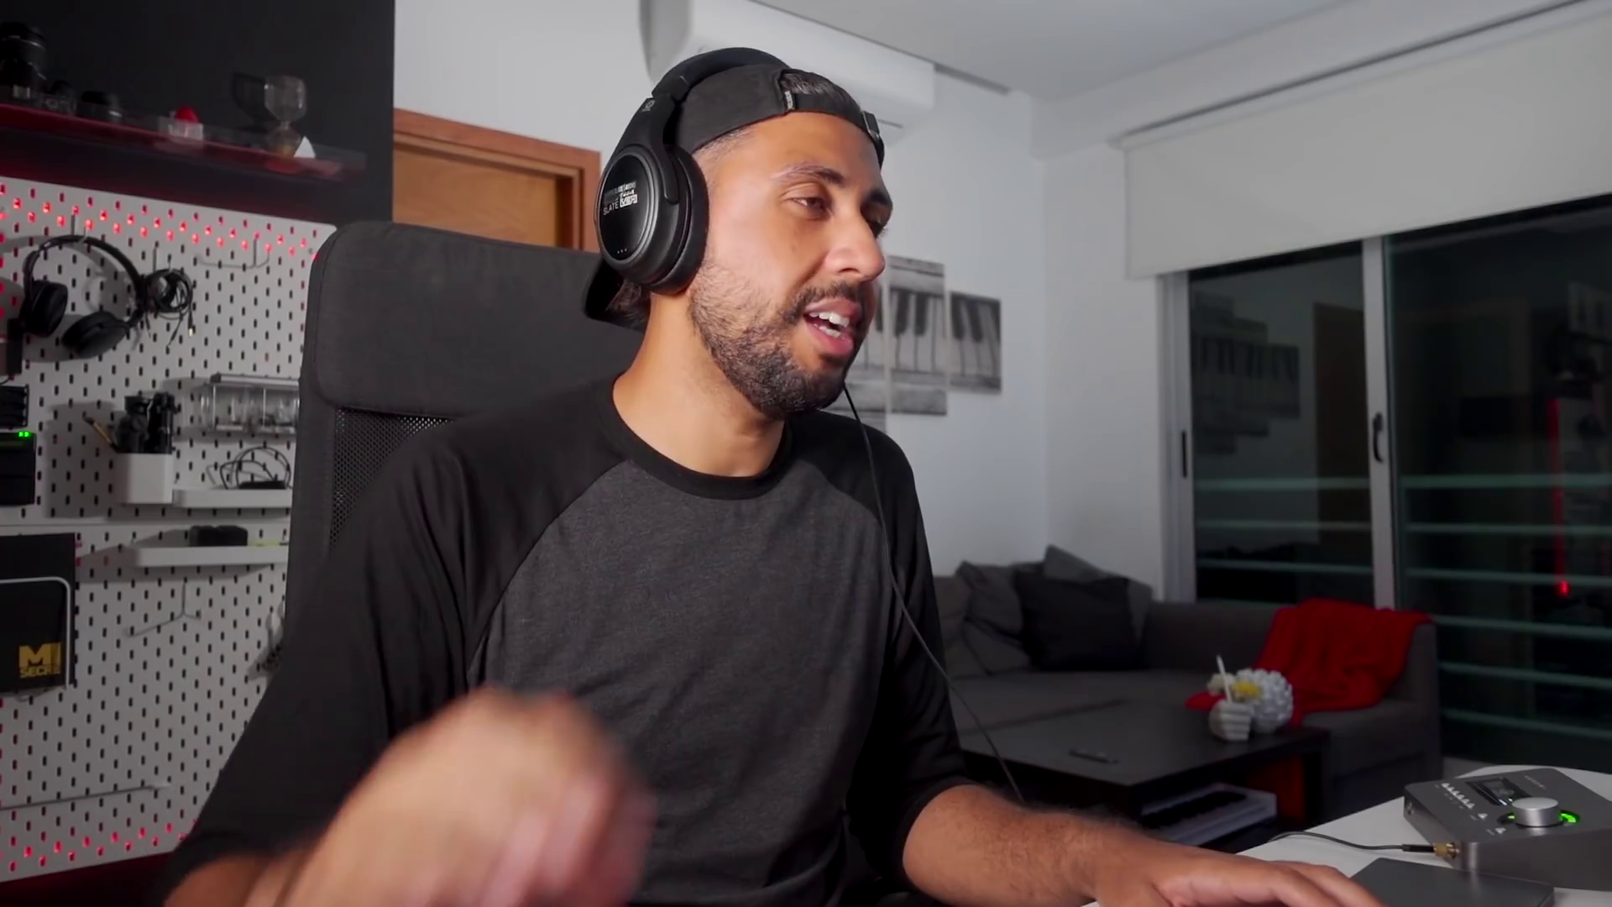
{"action": "left_click_drag", "start_coordinate": [344, 650], "coordinate": [388, 607]}
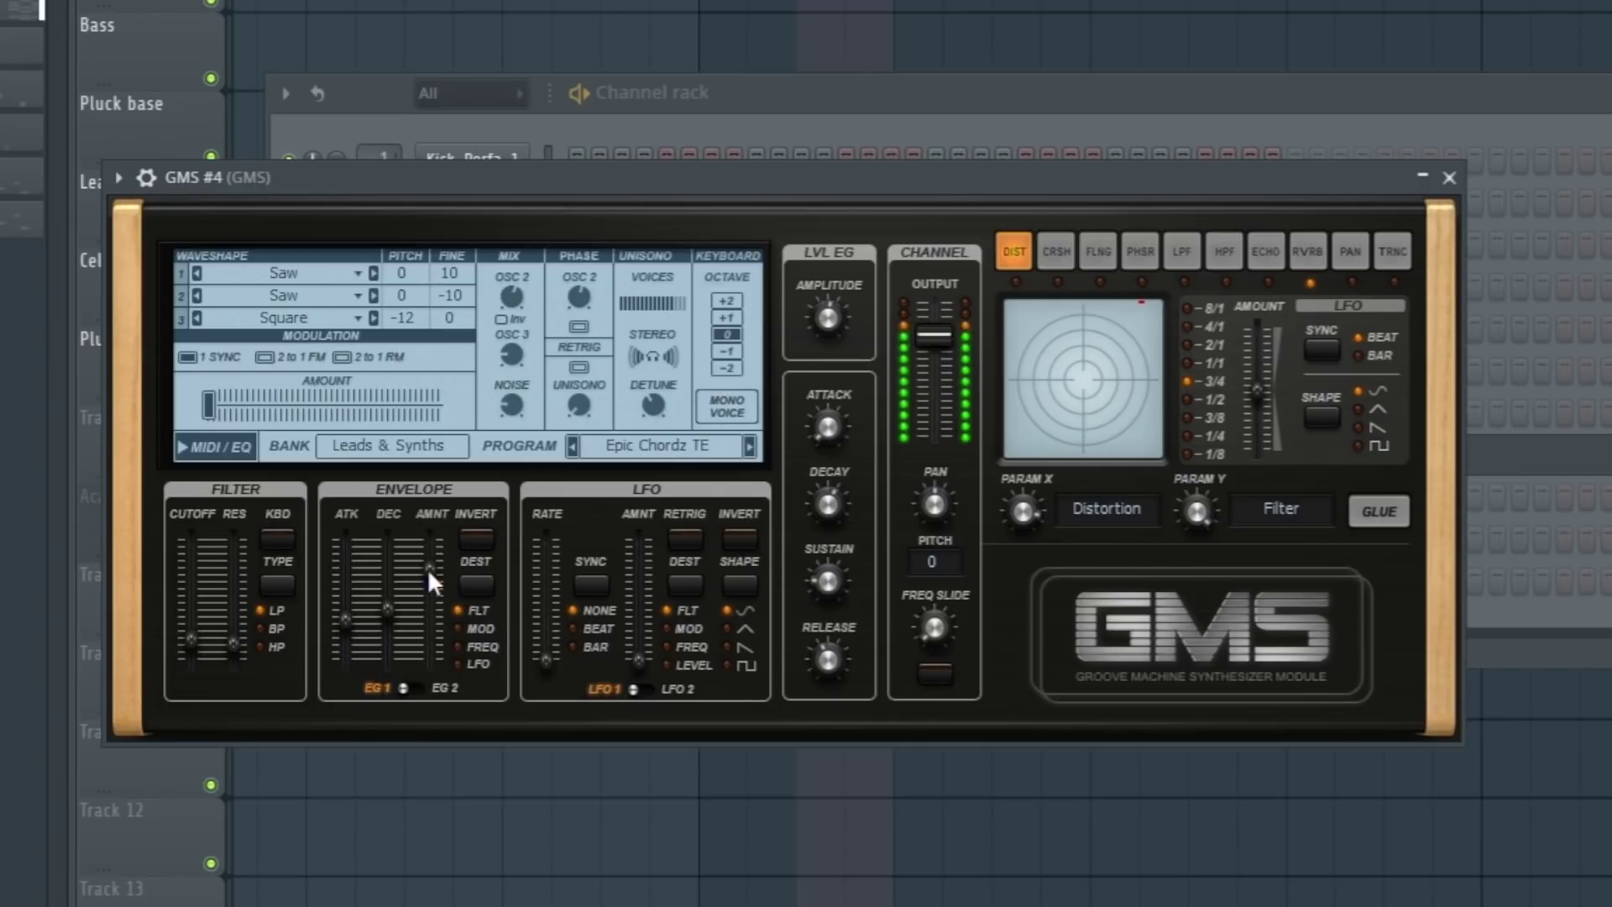
- Move the Pattern 2 notes from the GMS #4 channel back to the GMS channel and play the pattern
{"action": "left_click", "coordinate": [1191, 289]}
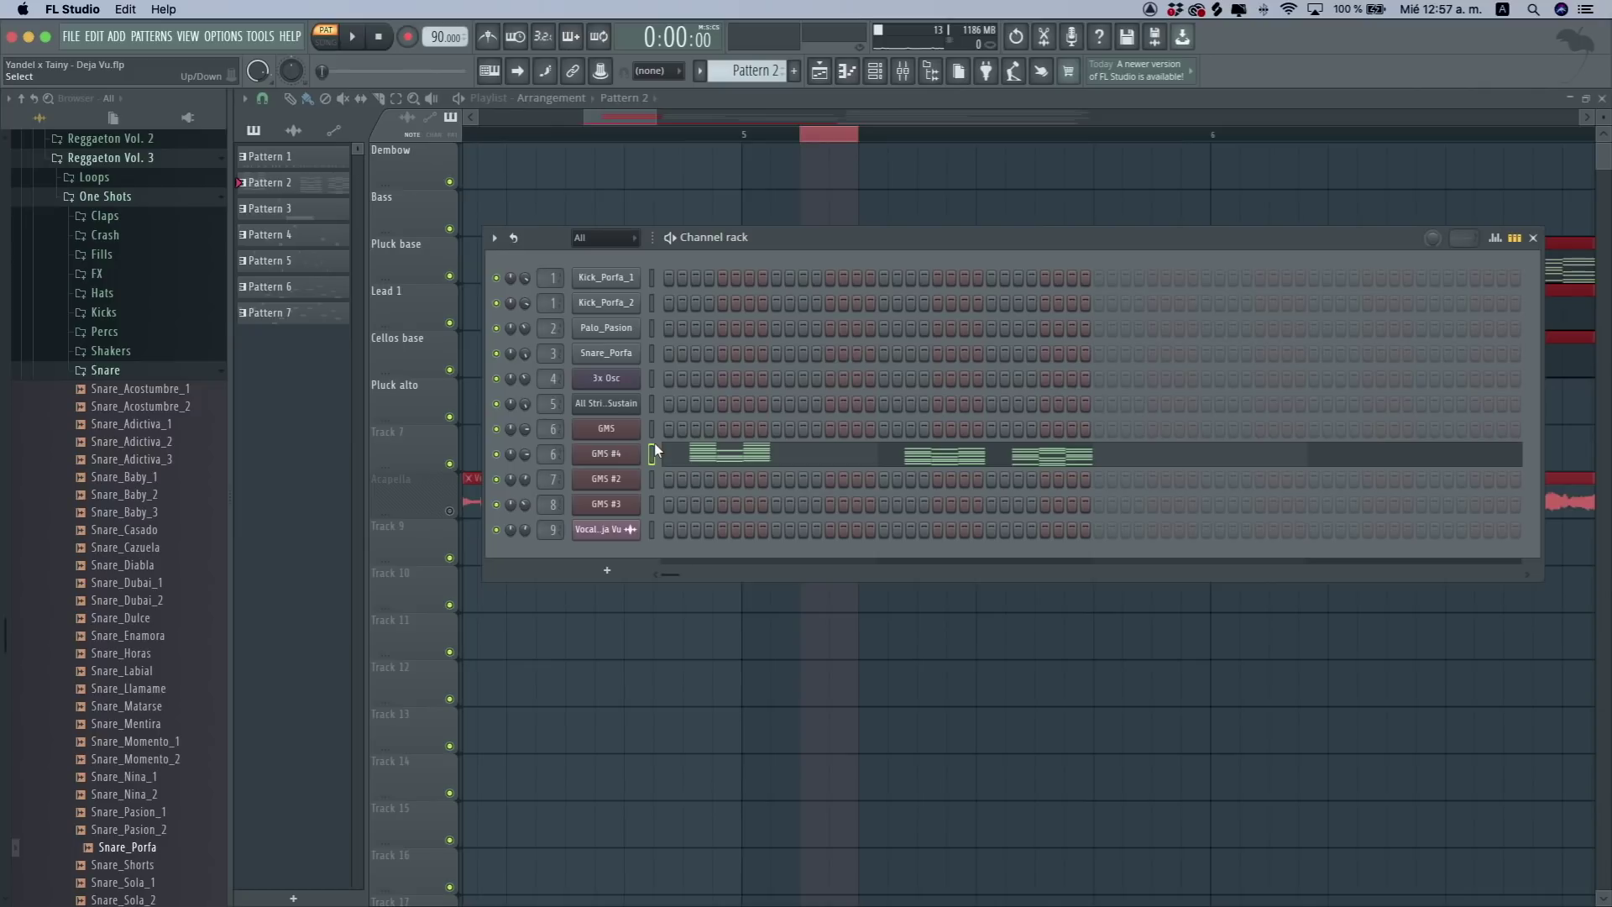
{"action": "left_click", "coordinate": [653, 451]}
{"action": "left_click", "coordinate": [653, 451]}
{"action": "key", "text": "super+x"}
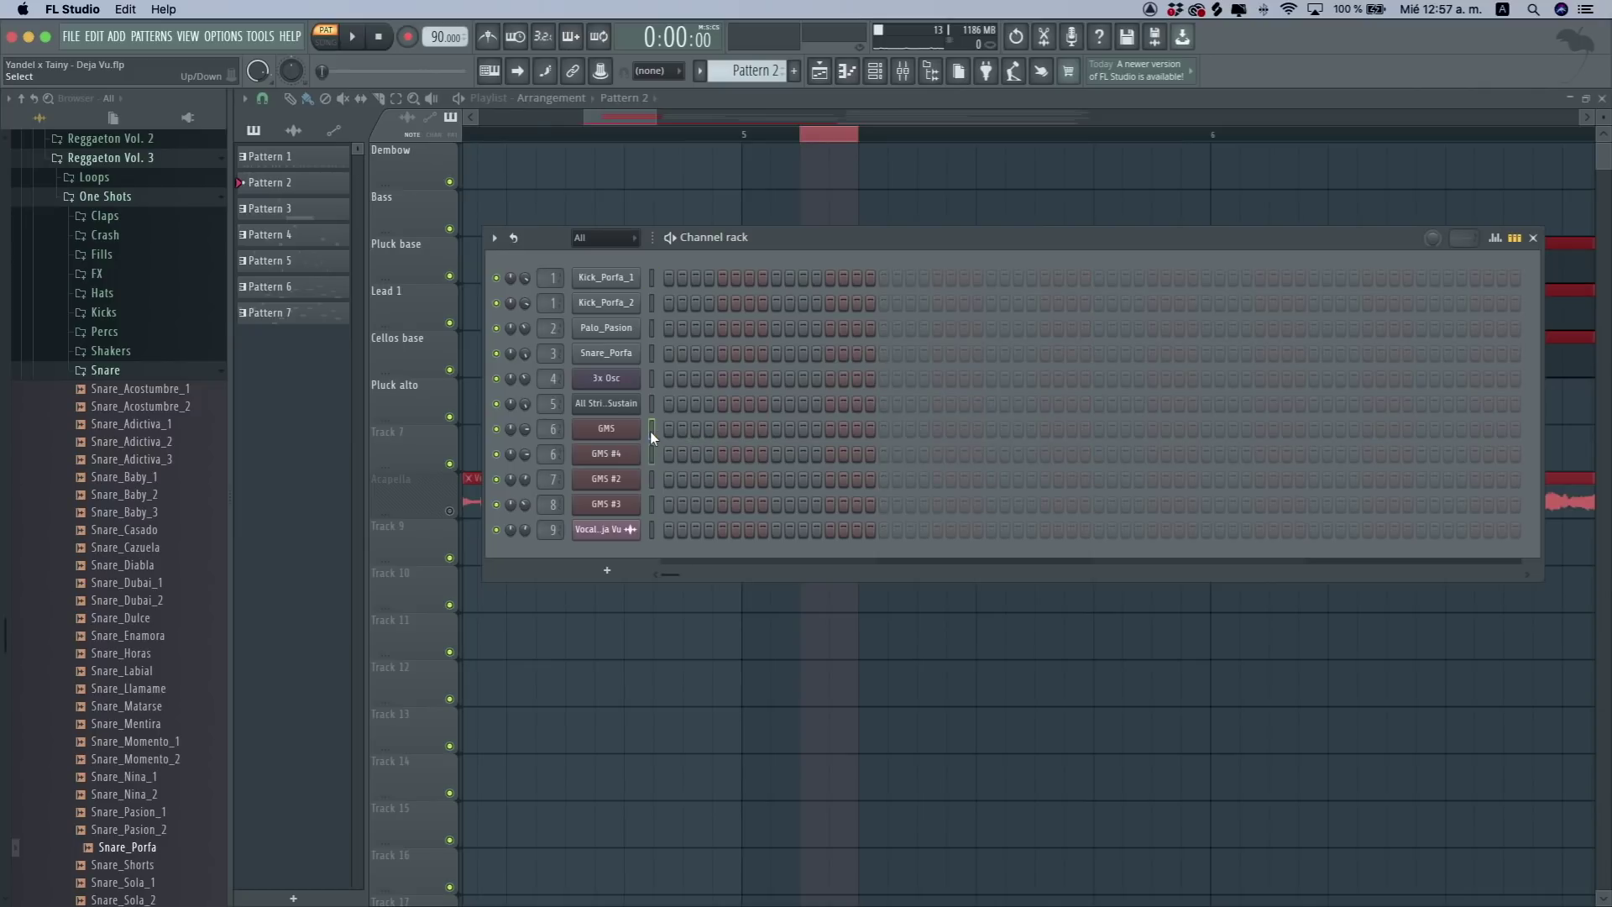
{"action": "left_click", "coordinate": [653, 430]}
{"action": "key", "text": "super+v"}
{"action": "key", "text": "space"}
{"action": "key", "text": "space"}
- Examine the reverb effect of the GMS synth and the Fruity parametric EQ 2 on the GMS mixer track
{"action": "left_click", "coordinate": [606, 429]}
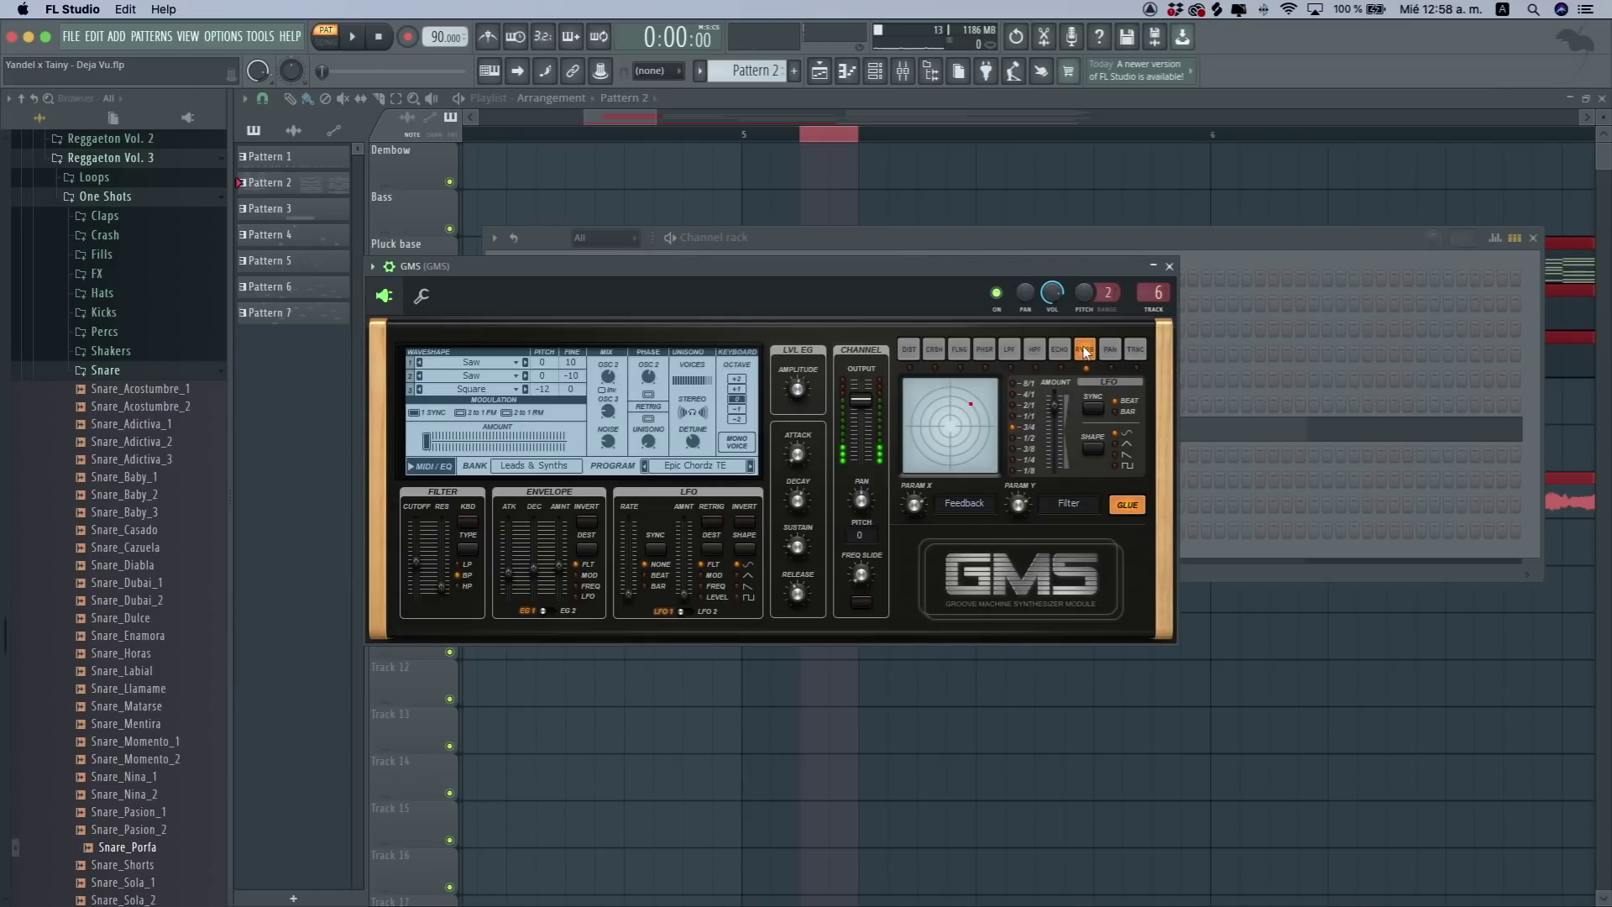
{"action": "left_click", "coordinate": [1171, 268]}
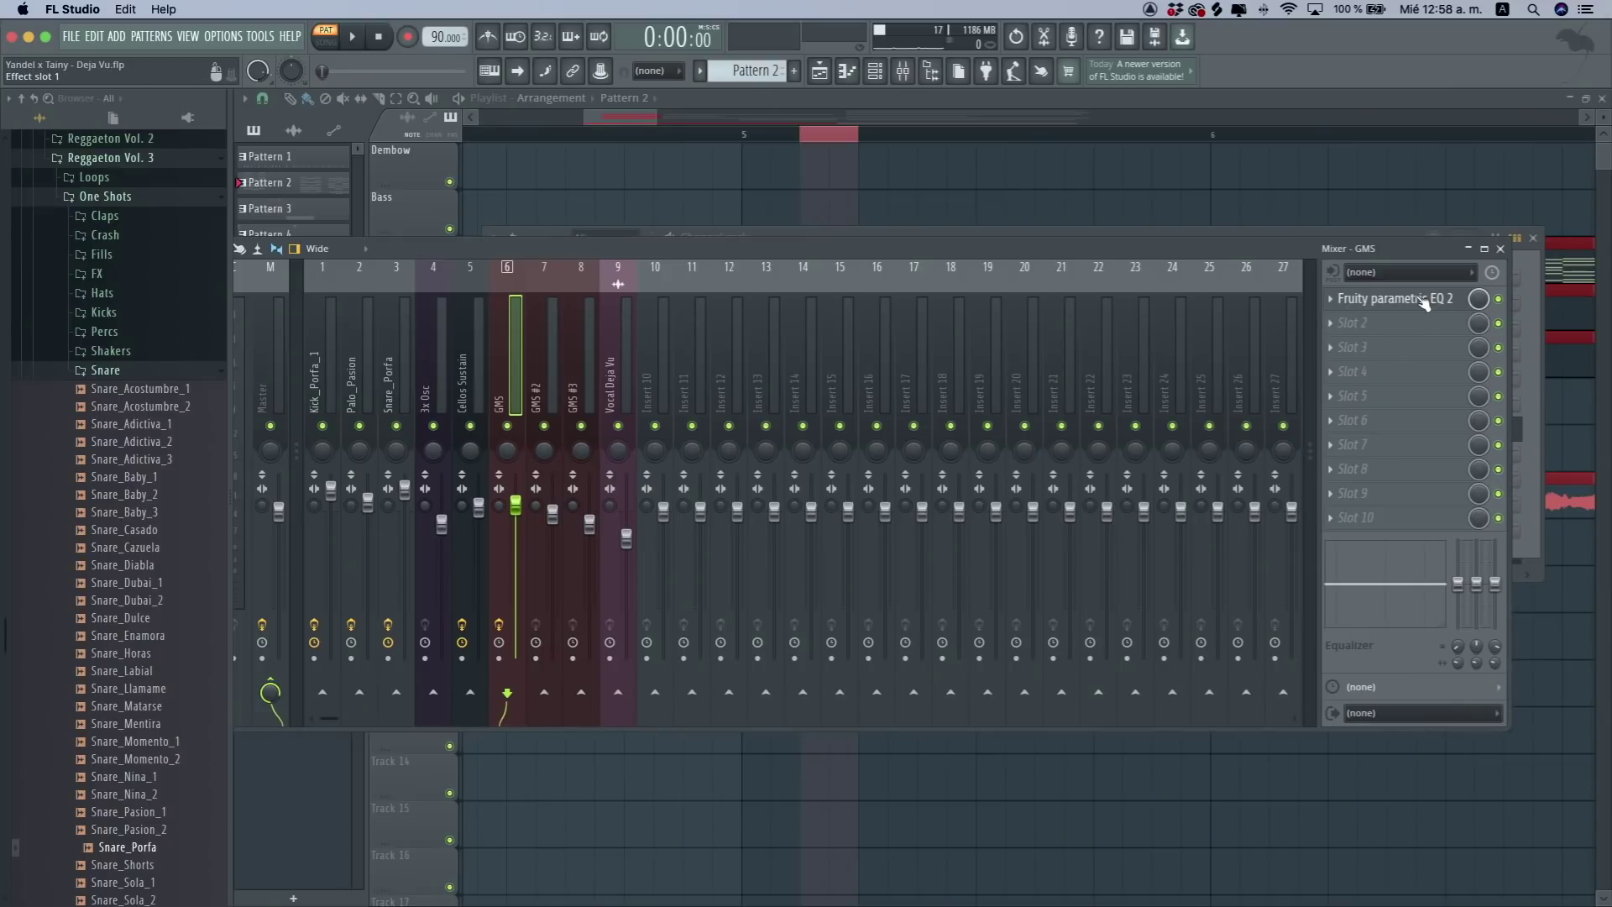
{"action": "left_click", "coordinate": [1423, 301]}
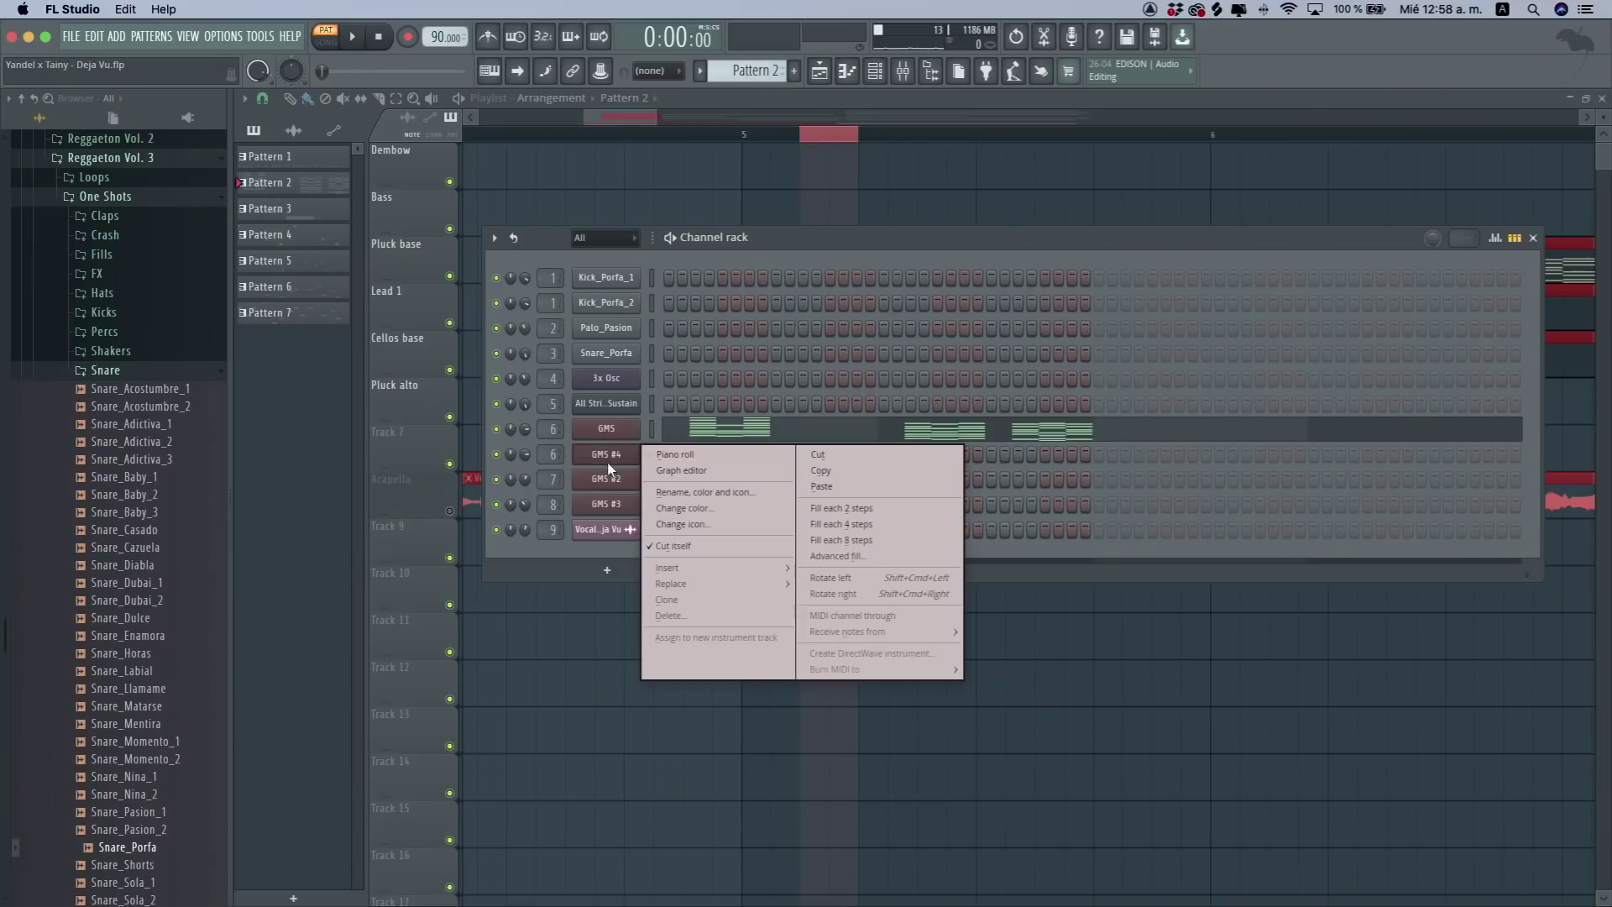
- Delete the cloned GMS #4 channel
{"action": "left_click", "coordinate": [672, 617]}
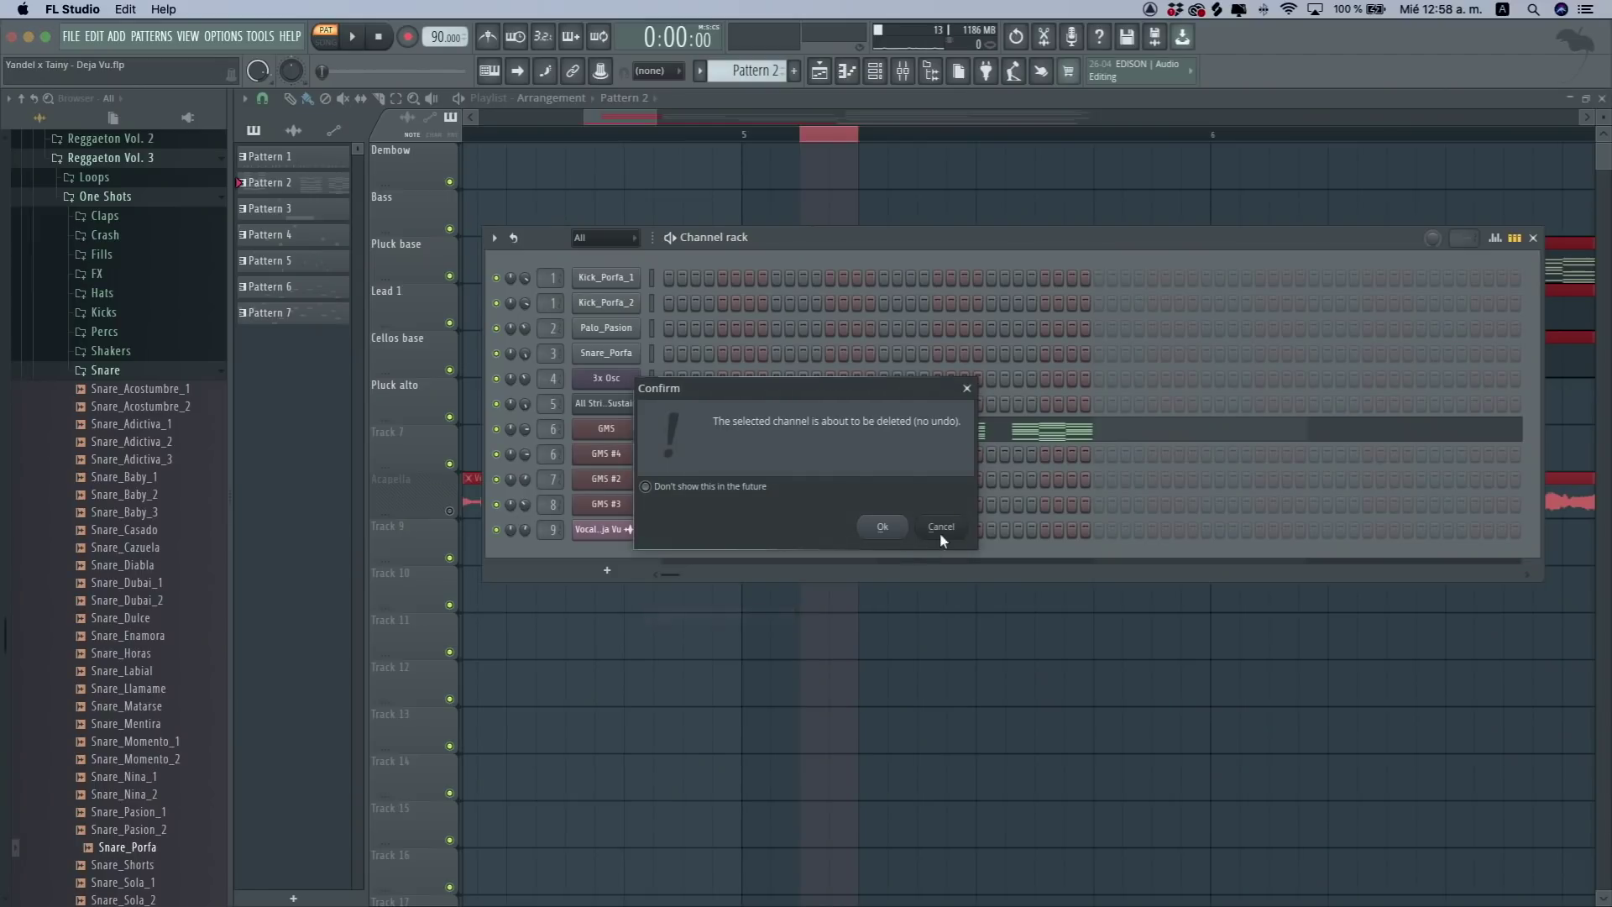
{"action": "left_click", "coordinate": [883, 526]}
- Open Pattern 3 from the Lead 1 track, play its melody, and examine the GMS #2 synth settings
{"action": "left_click", "coordinate": [788, 107]}
{"action": "left_click_drag", "start_coordinate": [655, 119], "coordinate": [822, 121]}
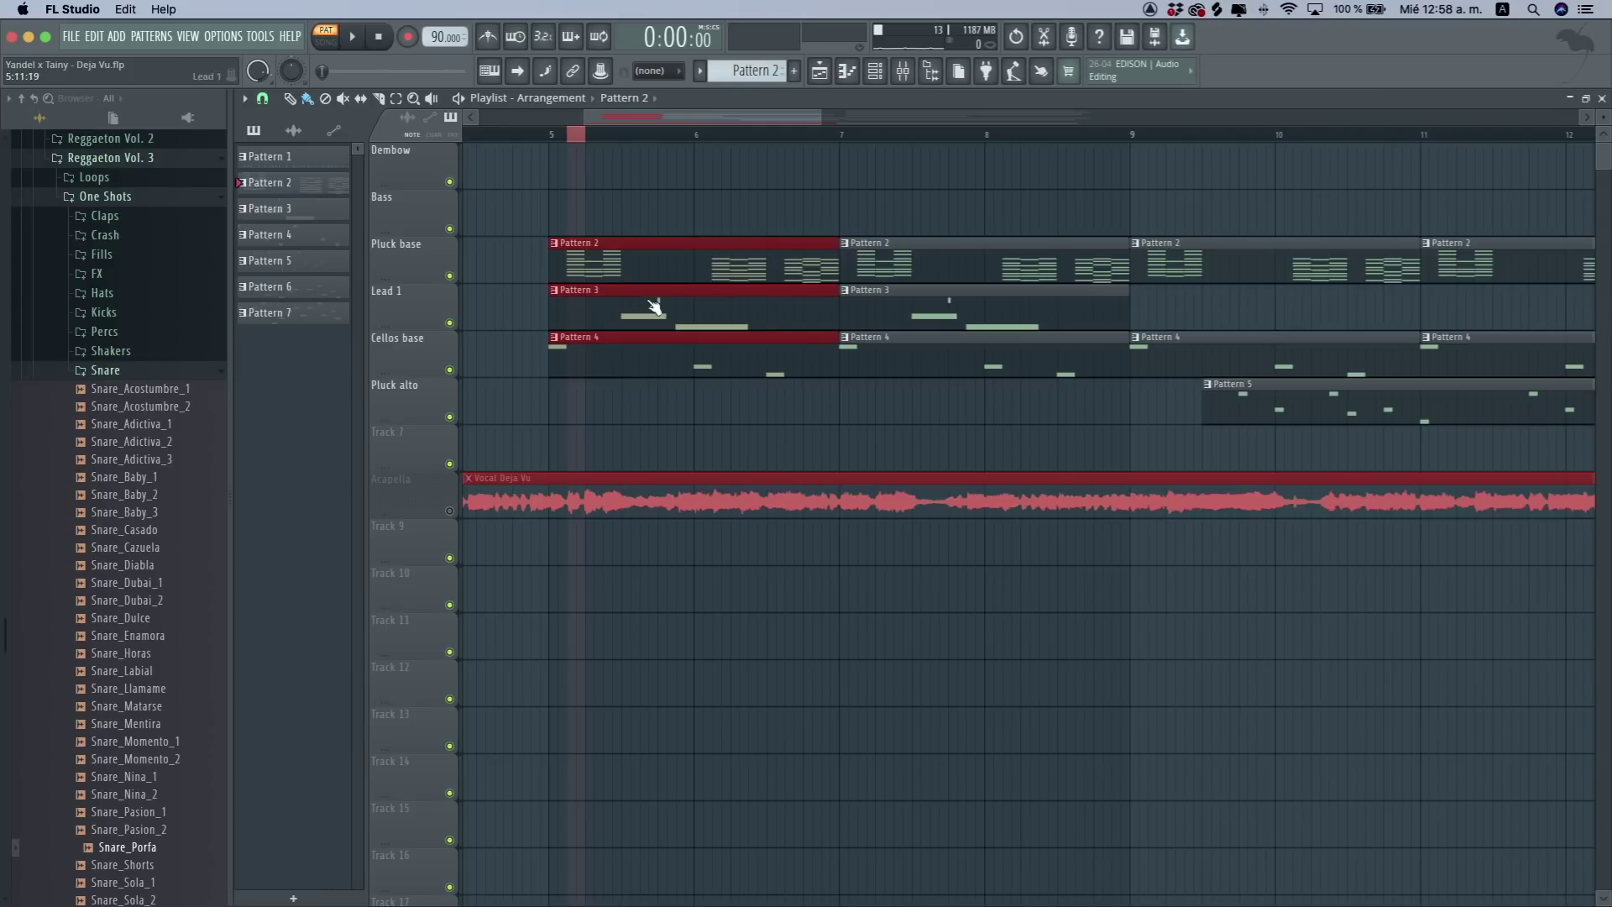
{"action": "double_click", "coordinate": [654, 306]}
{"action": "left_click", "coordinate": [419, 133]}
{"action": "key", "text": "space"}
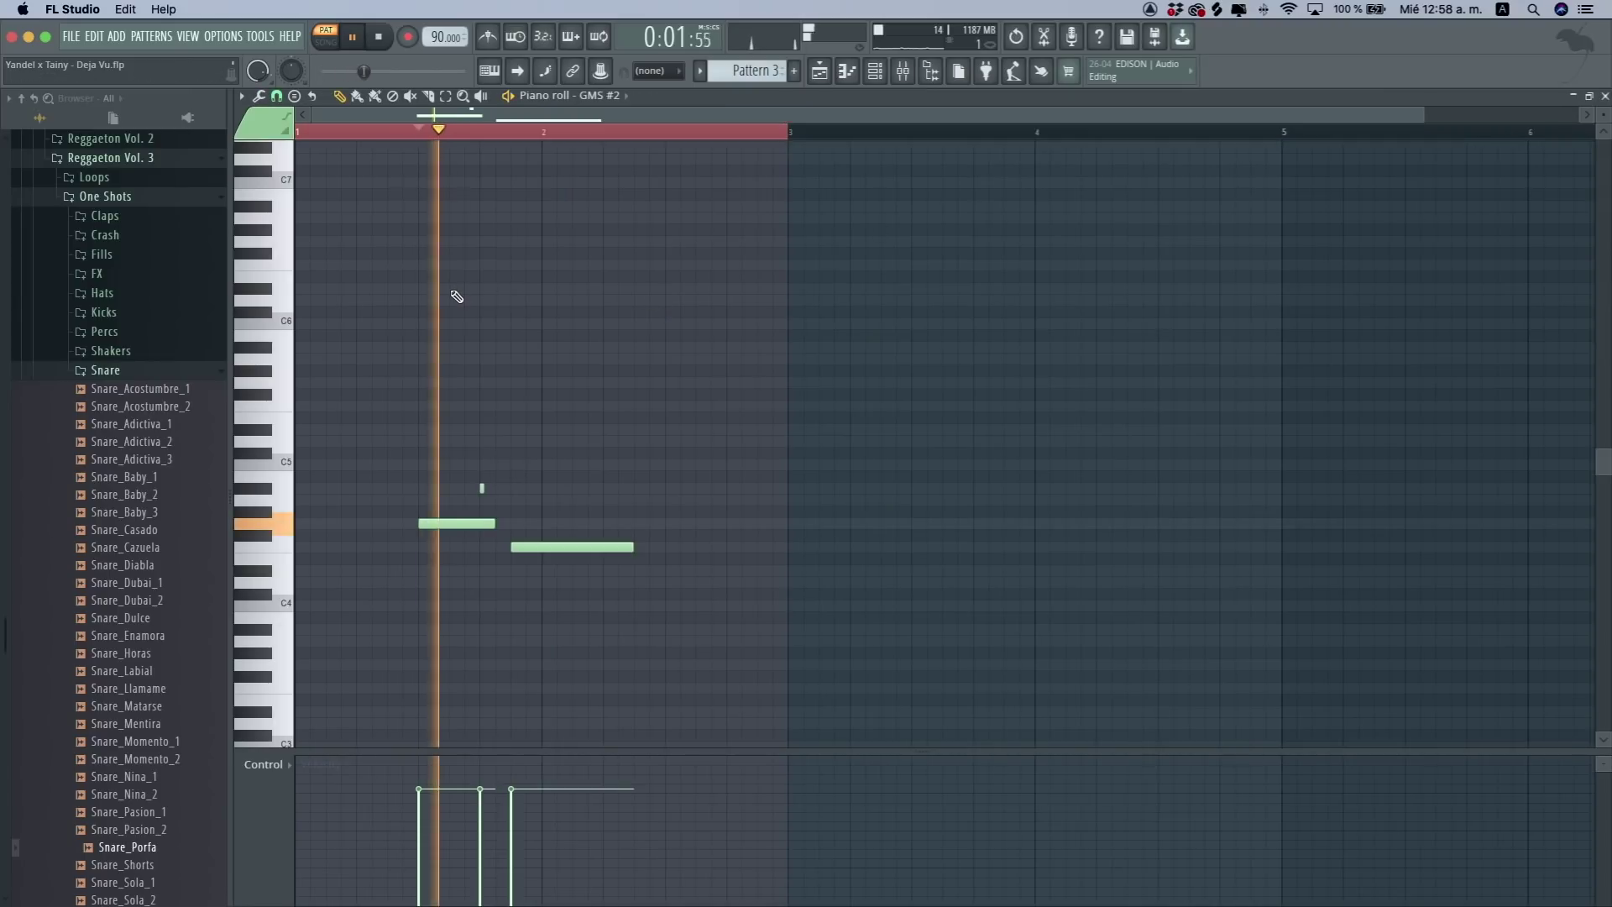
{"action": "key", "text": "space"}
{"action": "left_click", "coordinate": [1604, 97]}
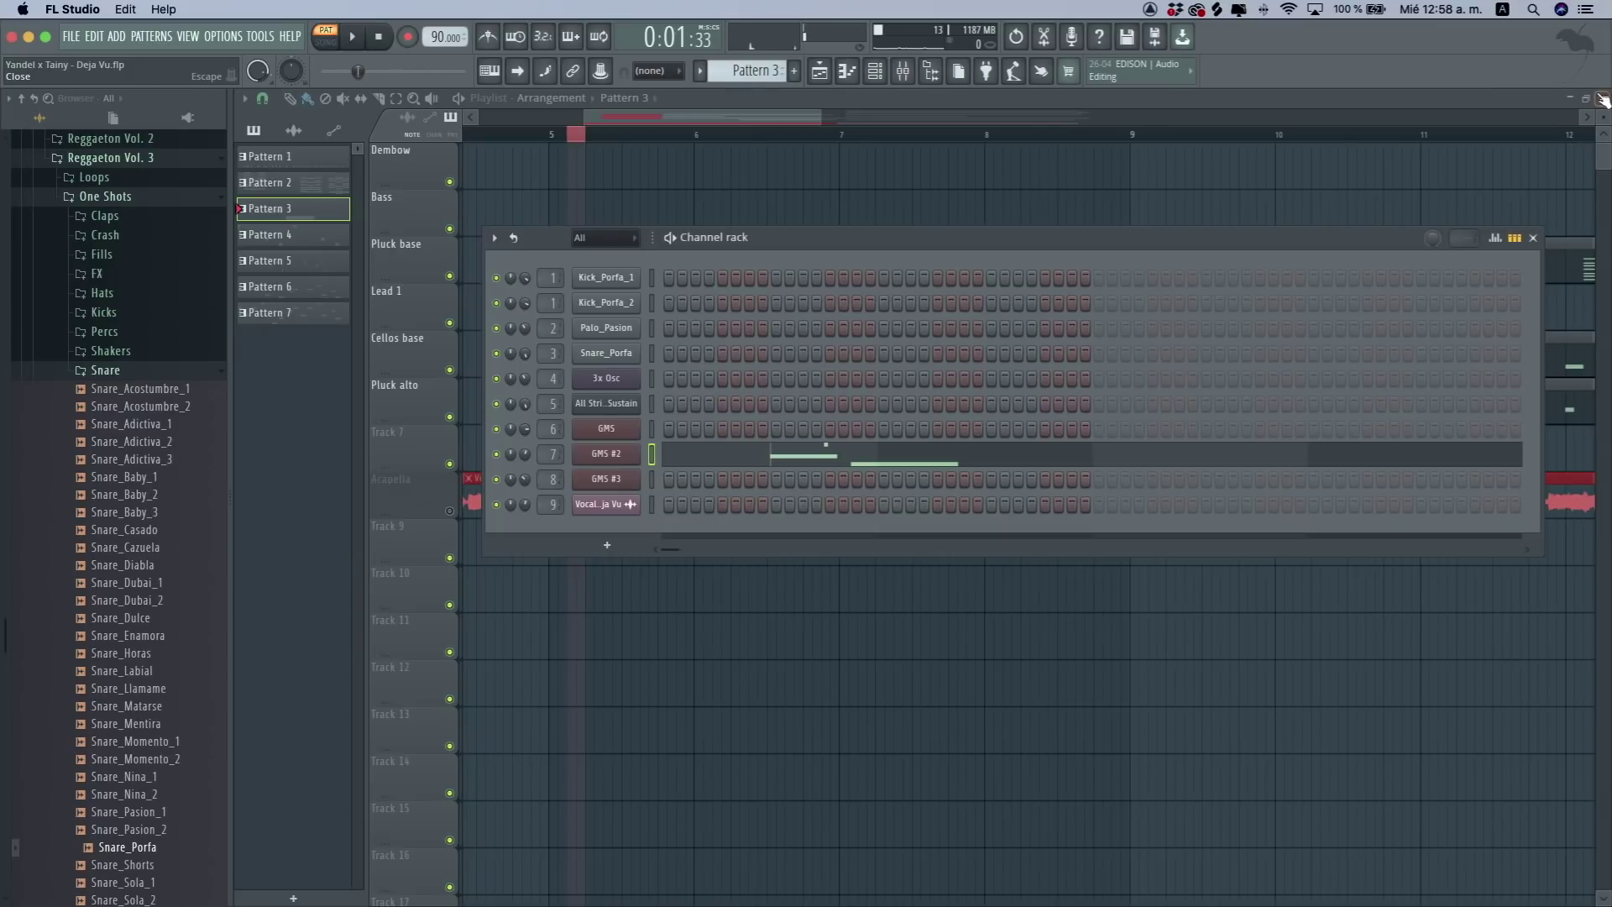
{"action": "left_click", "coordinate": [619, 455]}
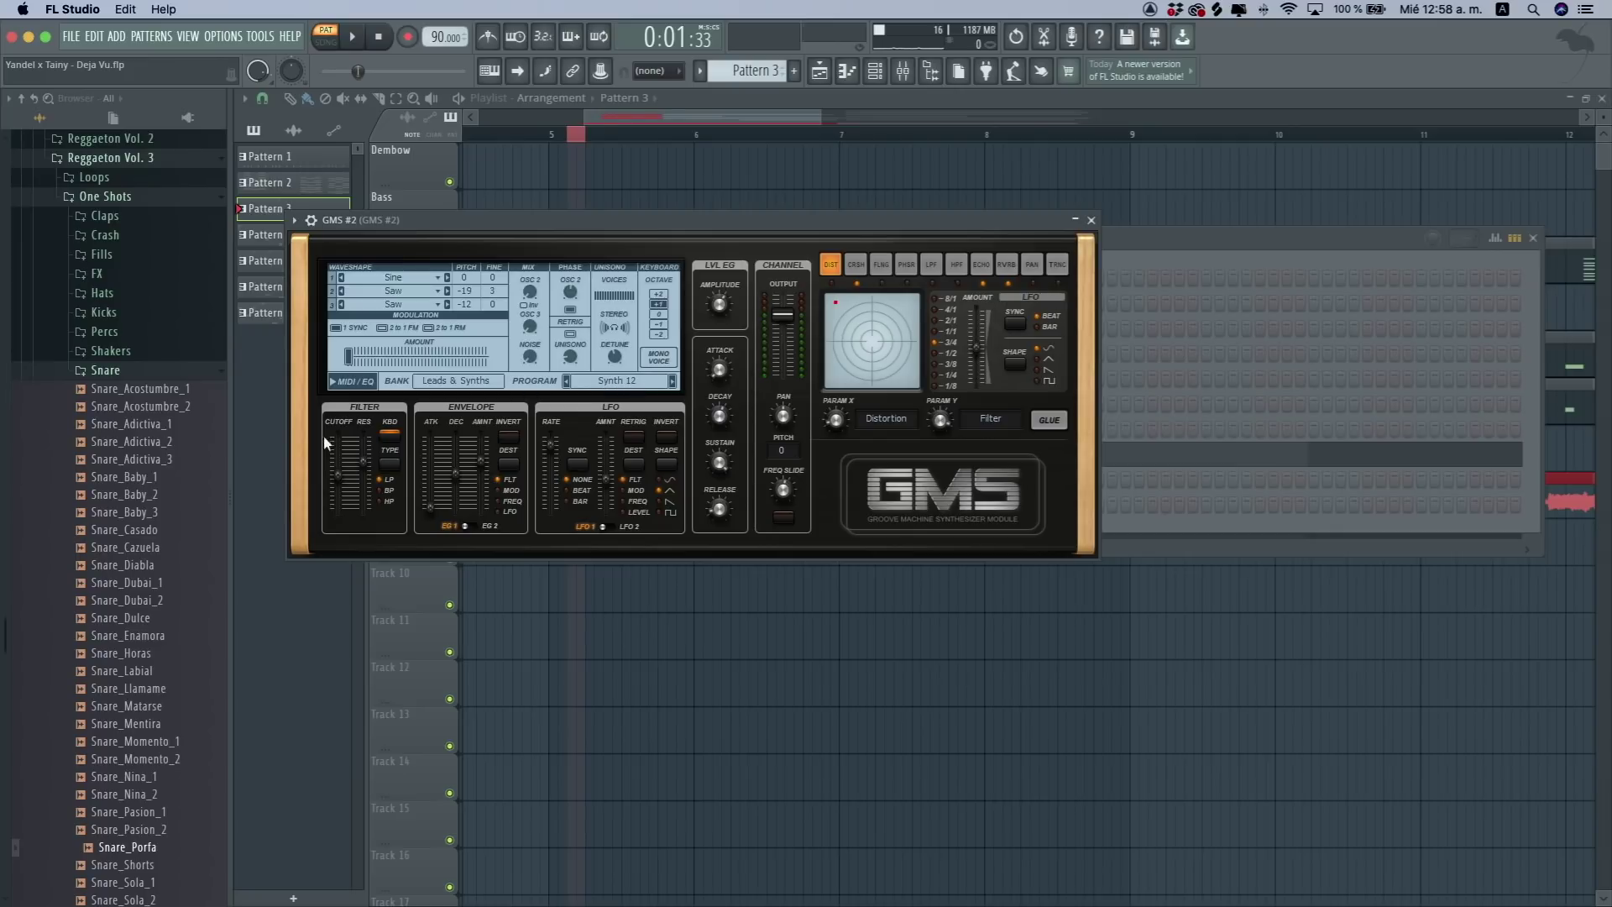
{"action": "left_click", "coordinate": [1093, 220]}
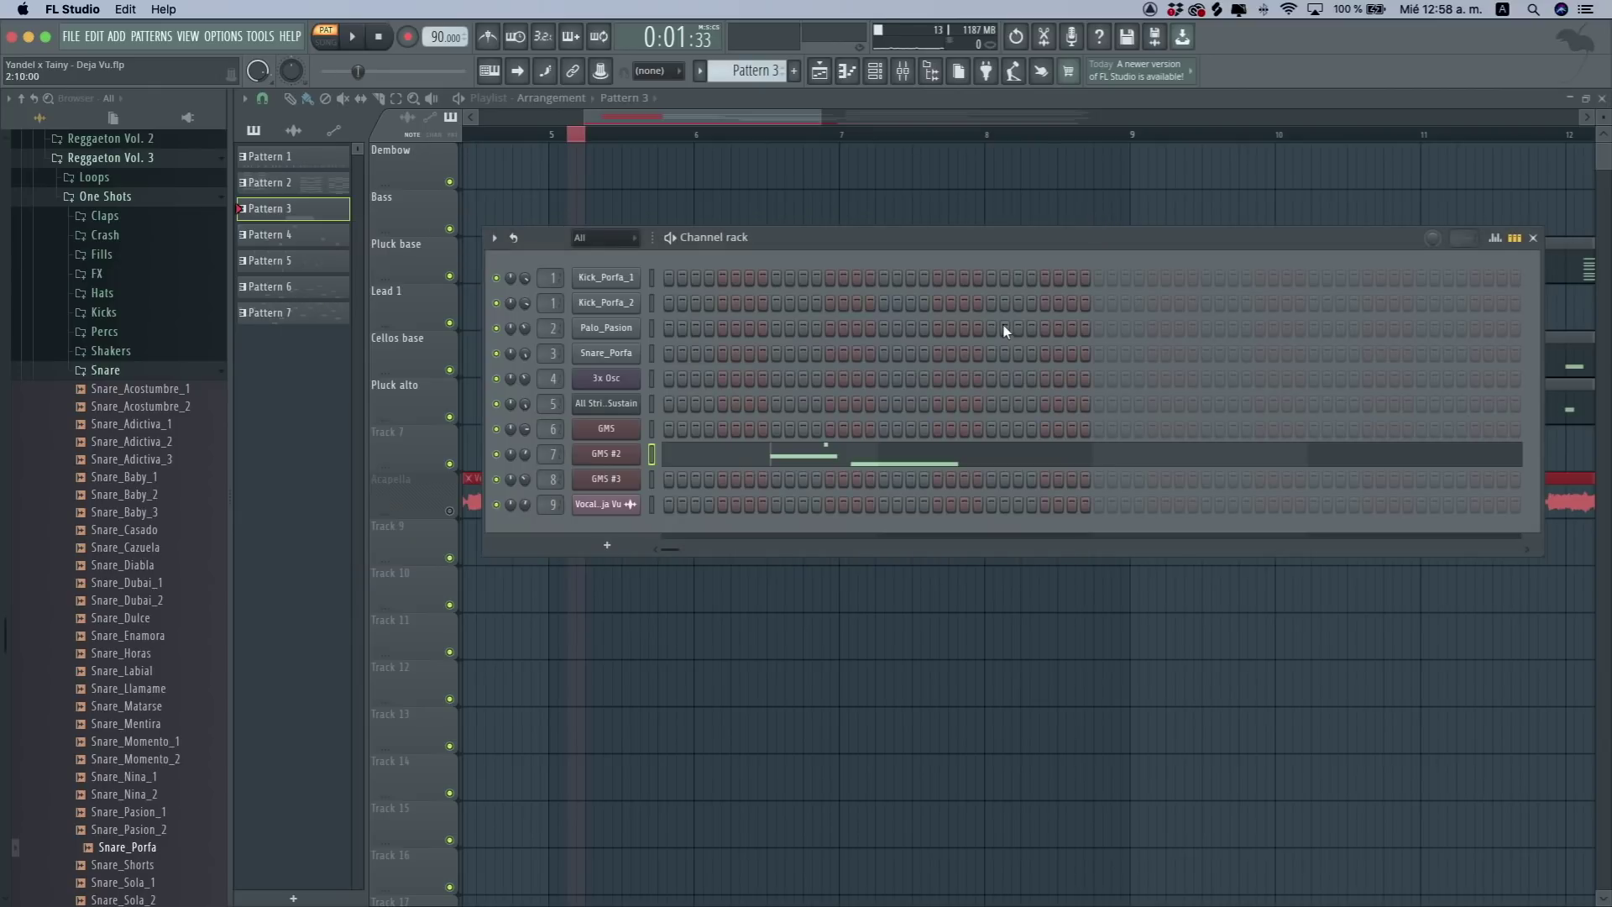
- Examine the GMS #2 notes of Pattern 3 up close in the piano roll and play them, including the short A#4 note
{"action": "left_click", "coordinate": [816, 460]}
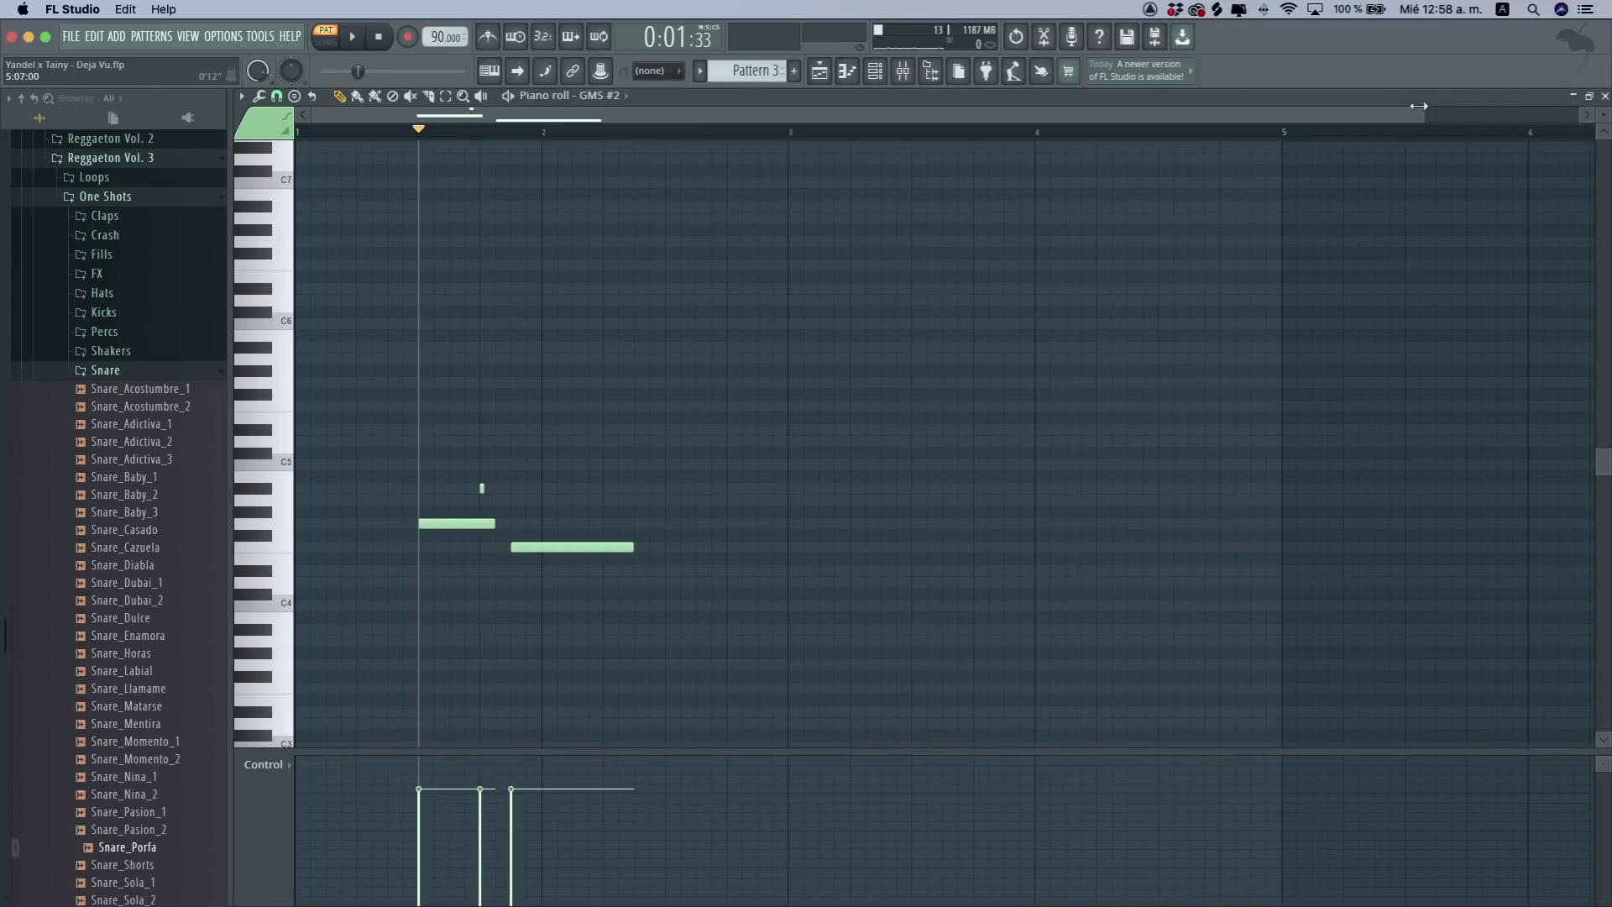
{"action": "left_click_drag", "start_coordinate": [1422, 112], "coordinate": [709, 114]}
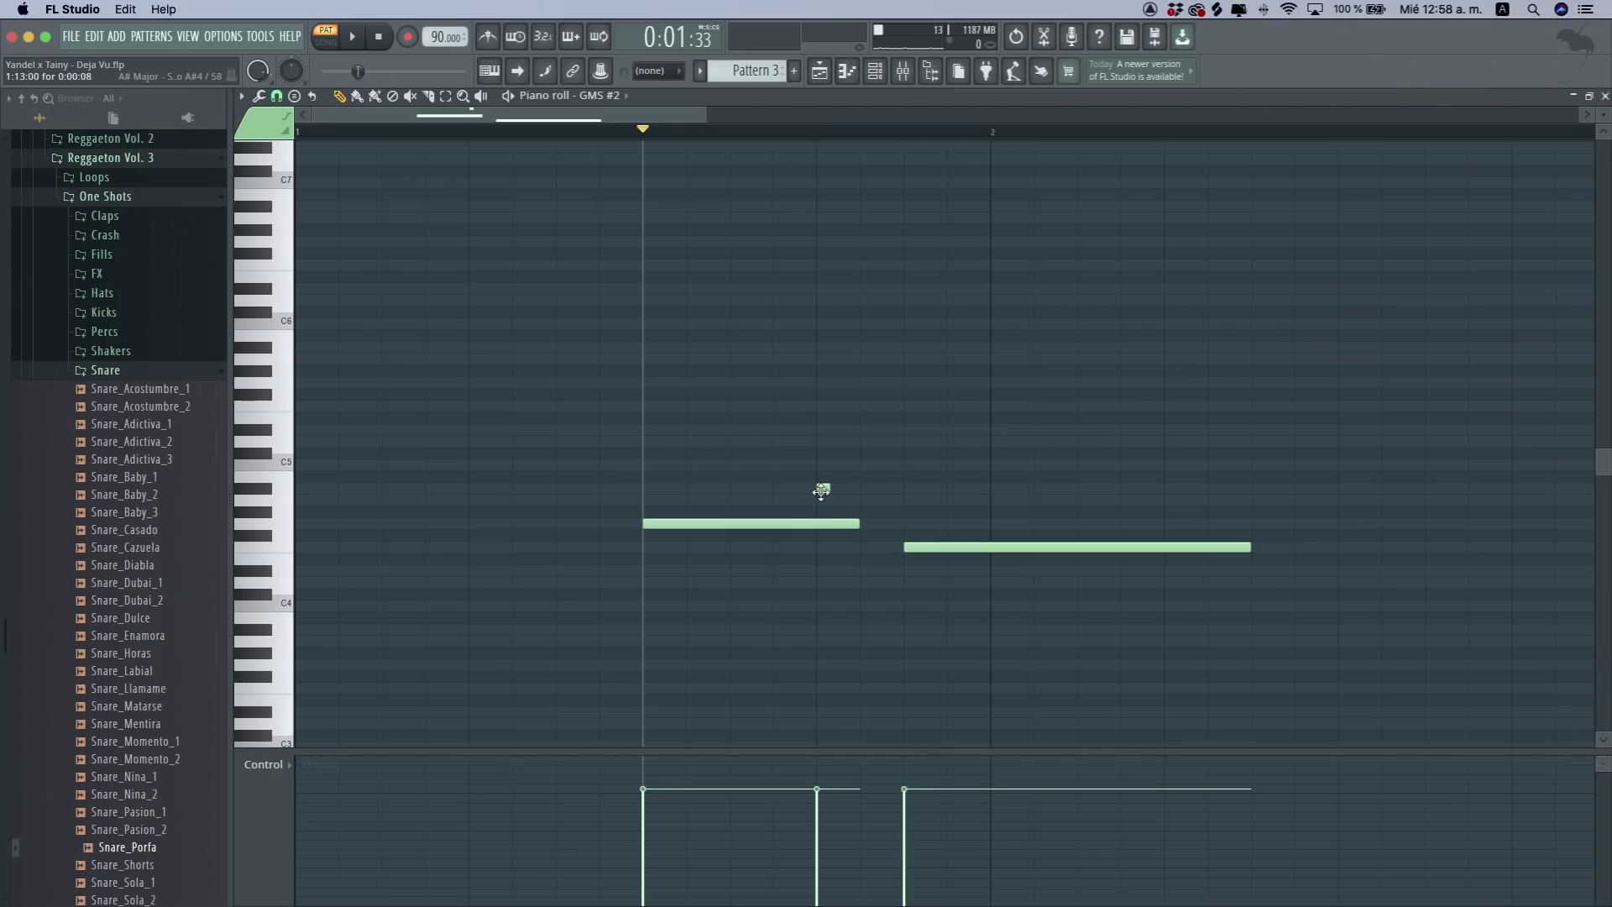
{"action": "left_click", "coordinate": [821, 489]}
{"action": "key", "text": "space"}
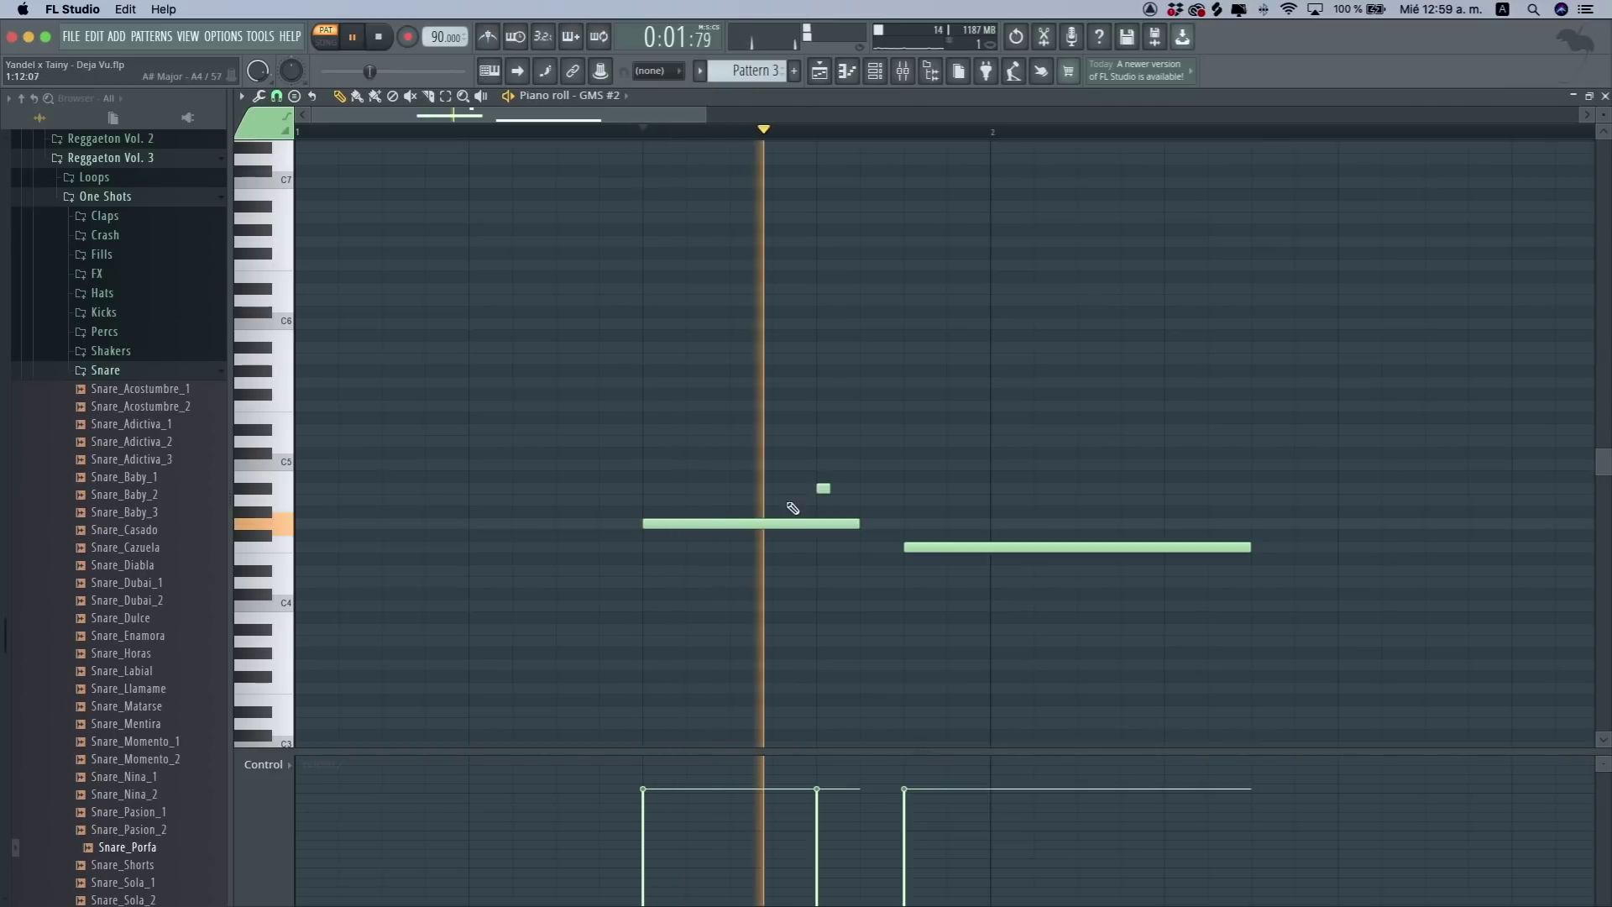
{"action": "key", "text": "space"}
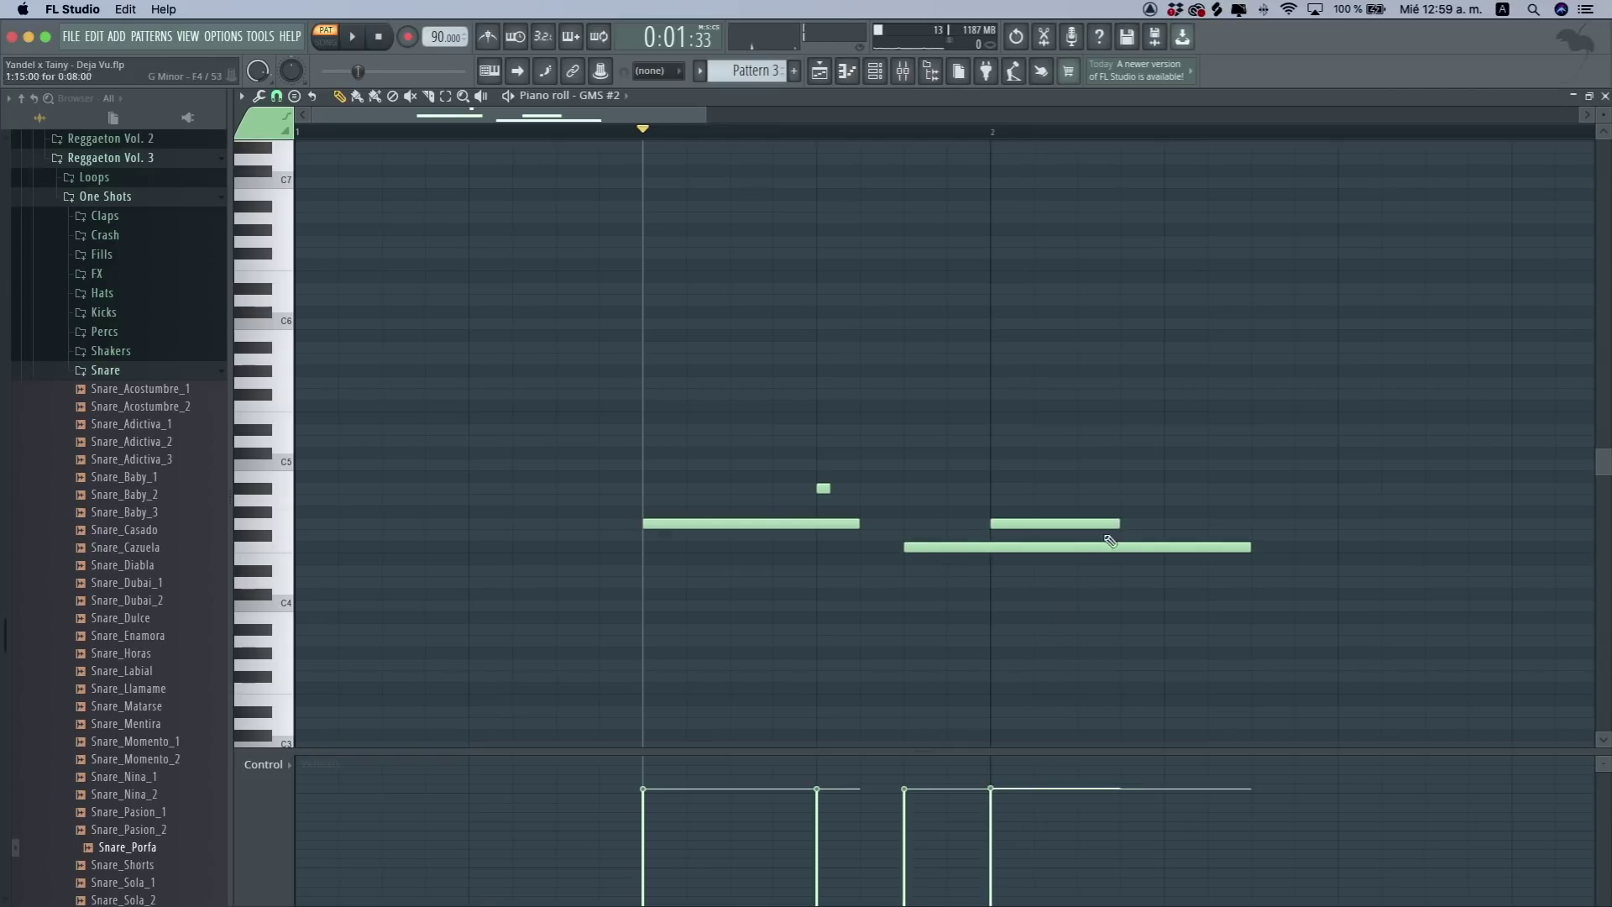
- Try a slide note on G4 at bar 2 of the GMS #2 melody and raise its pitch
{"action": "double_click", "coordinate": [1006, 524]}
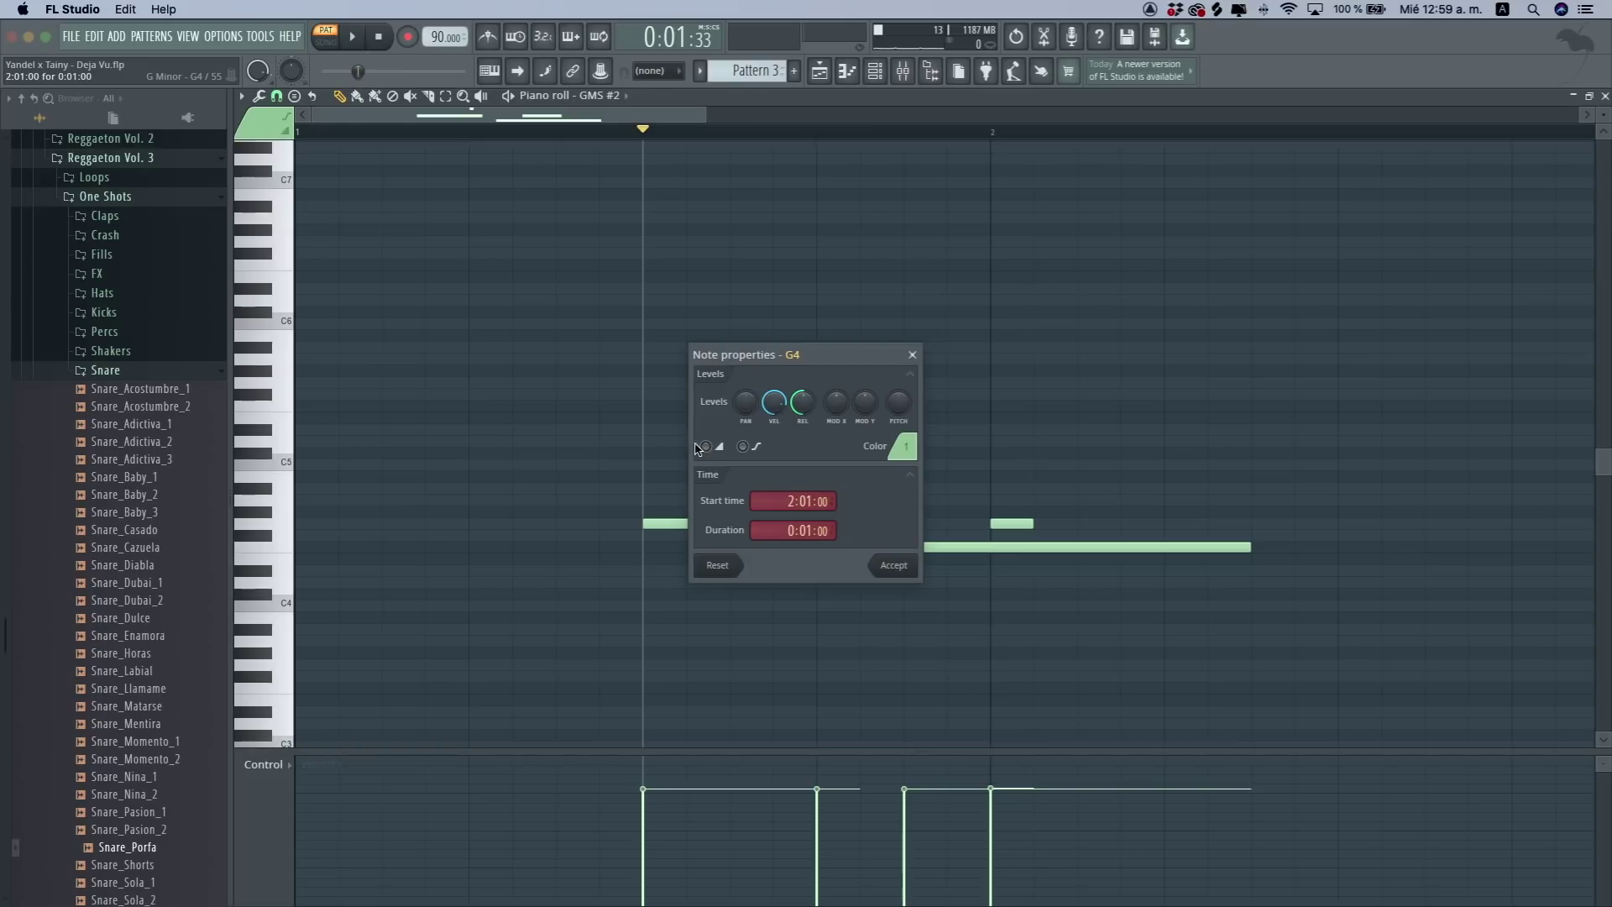
{"action": "left_click", "coordinate": [908, 574]}
{"action": "key", "text": "space"}
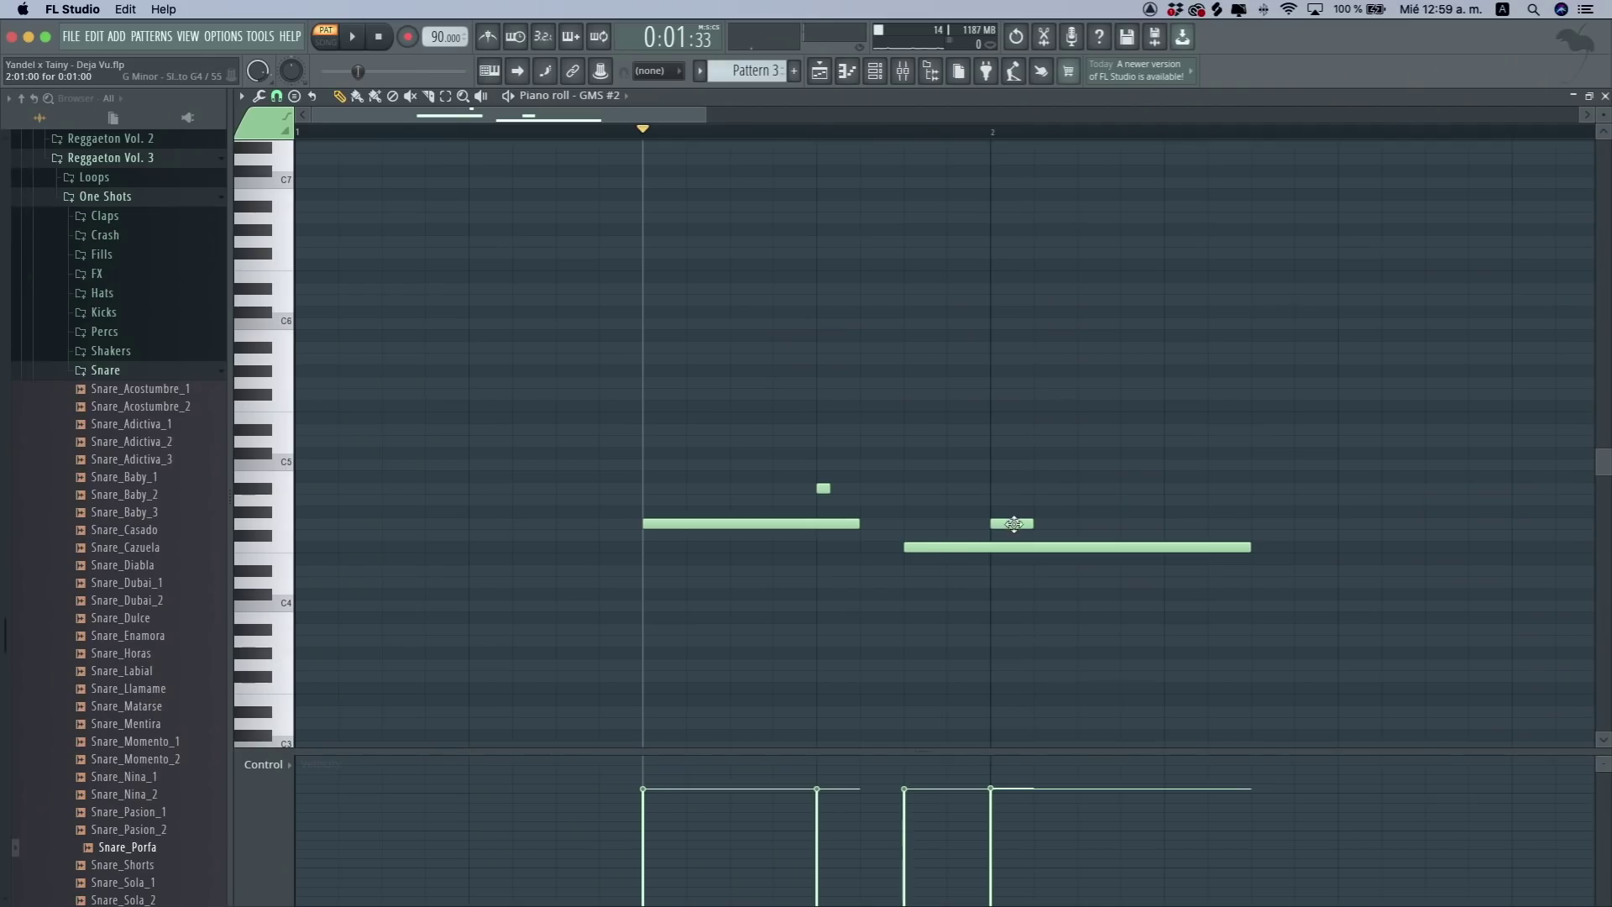
{"action": "left_click_drag", "start_coordinate": [1013, 523], "coordinate": [1005, 346]}
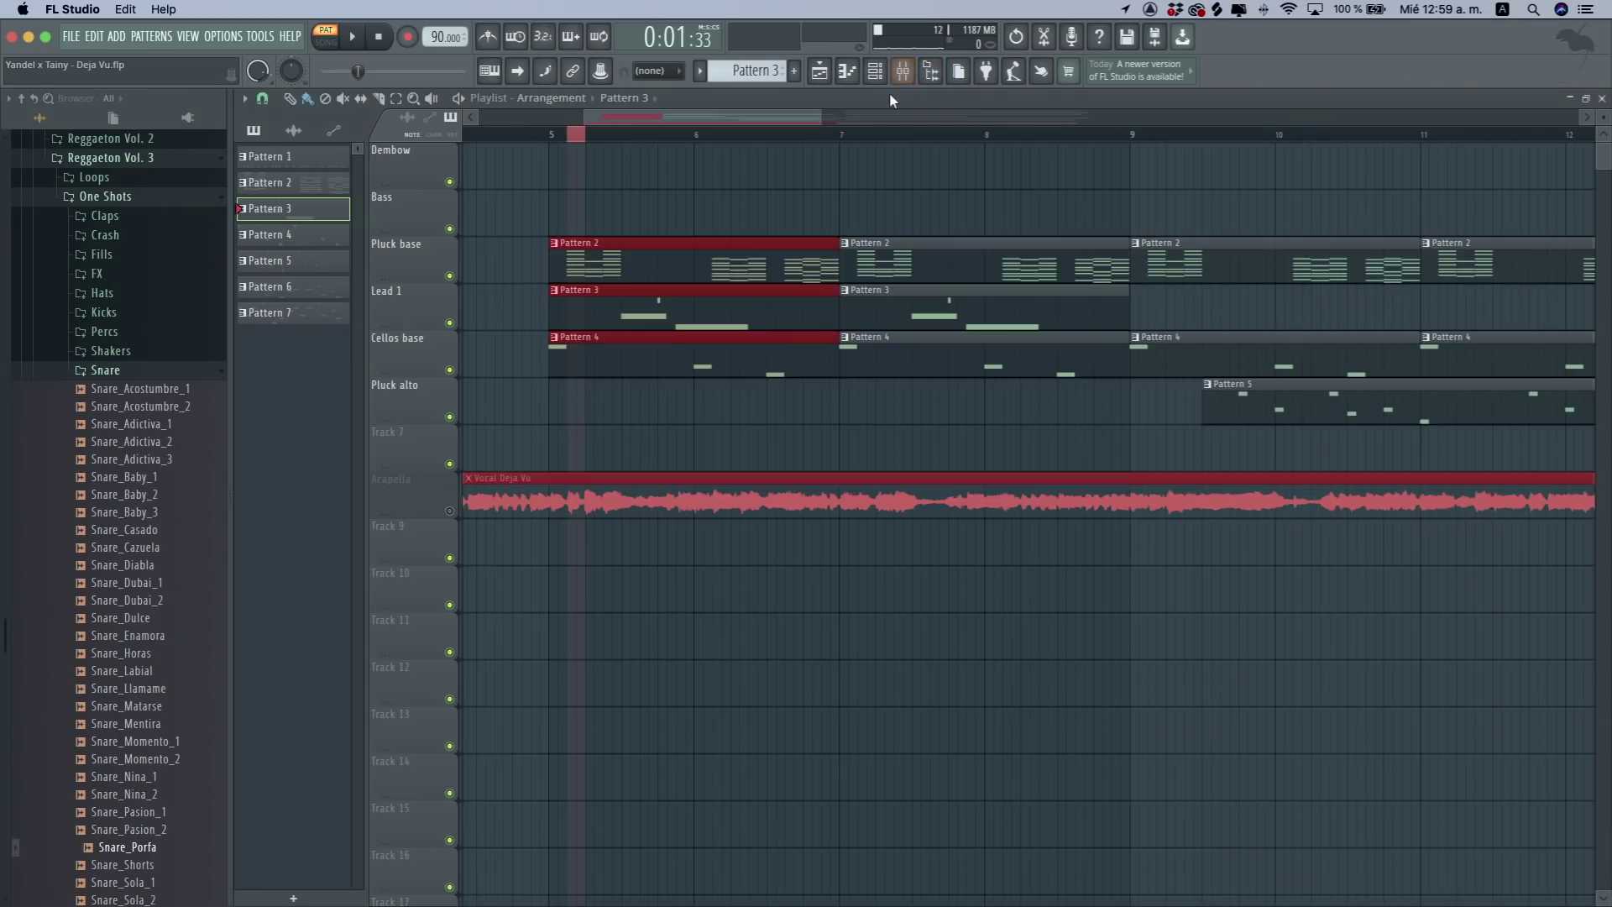
- Open Pattern 4 from the Cellos base track and examine the All Strings Sustain preset in the FLEX synth
{"action": "left_click_drag", "start_coordinate": [817, 116], "coordinate": [1198, 118]}
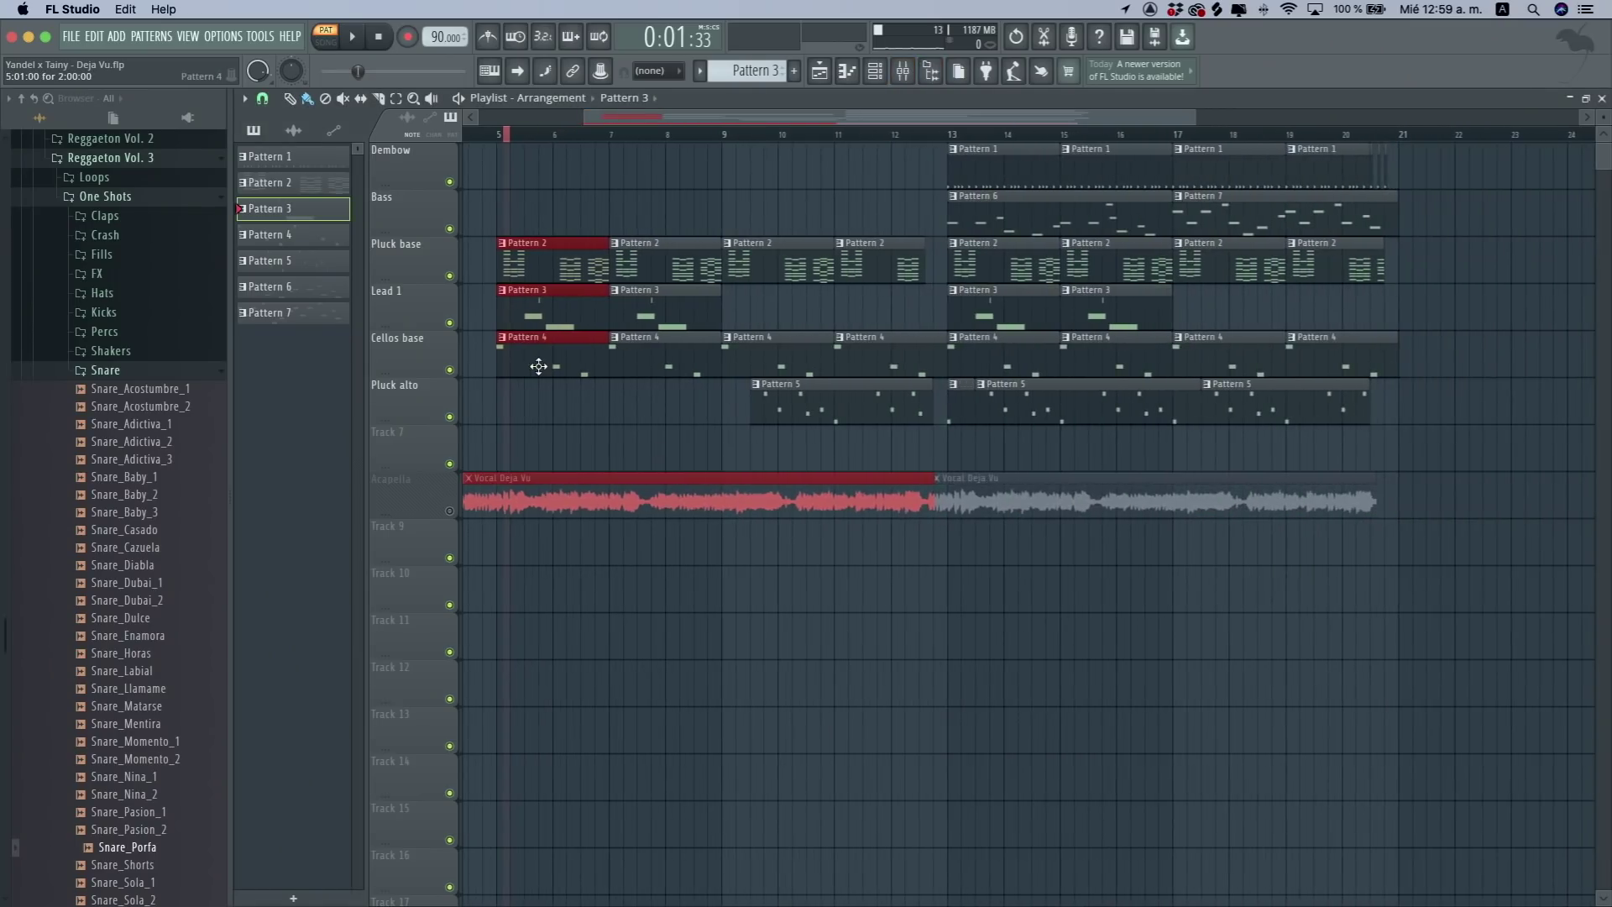
{"action": "double_click", "coordinate": [542, 366]}
{"action": "left_click", "coordinate": [1606, 98]}
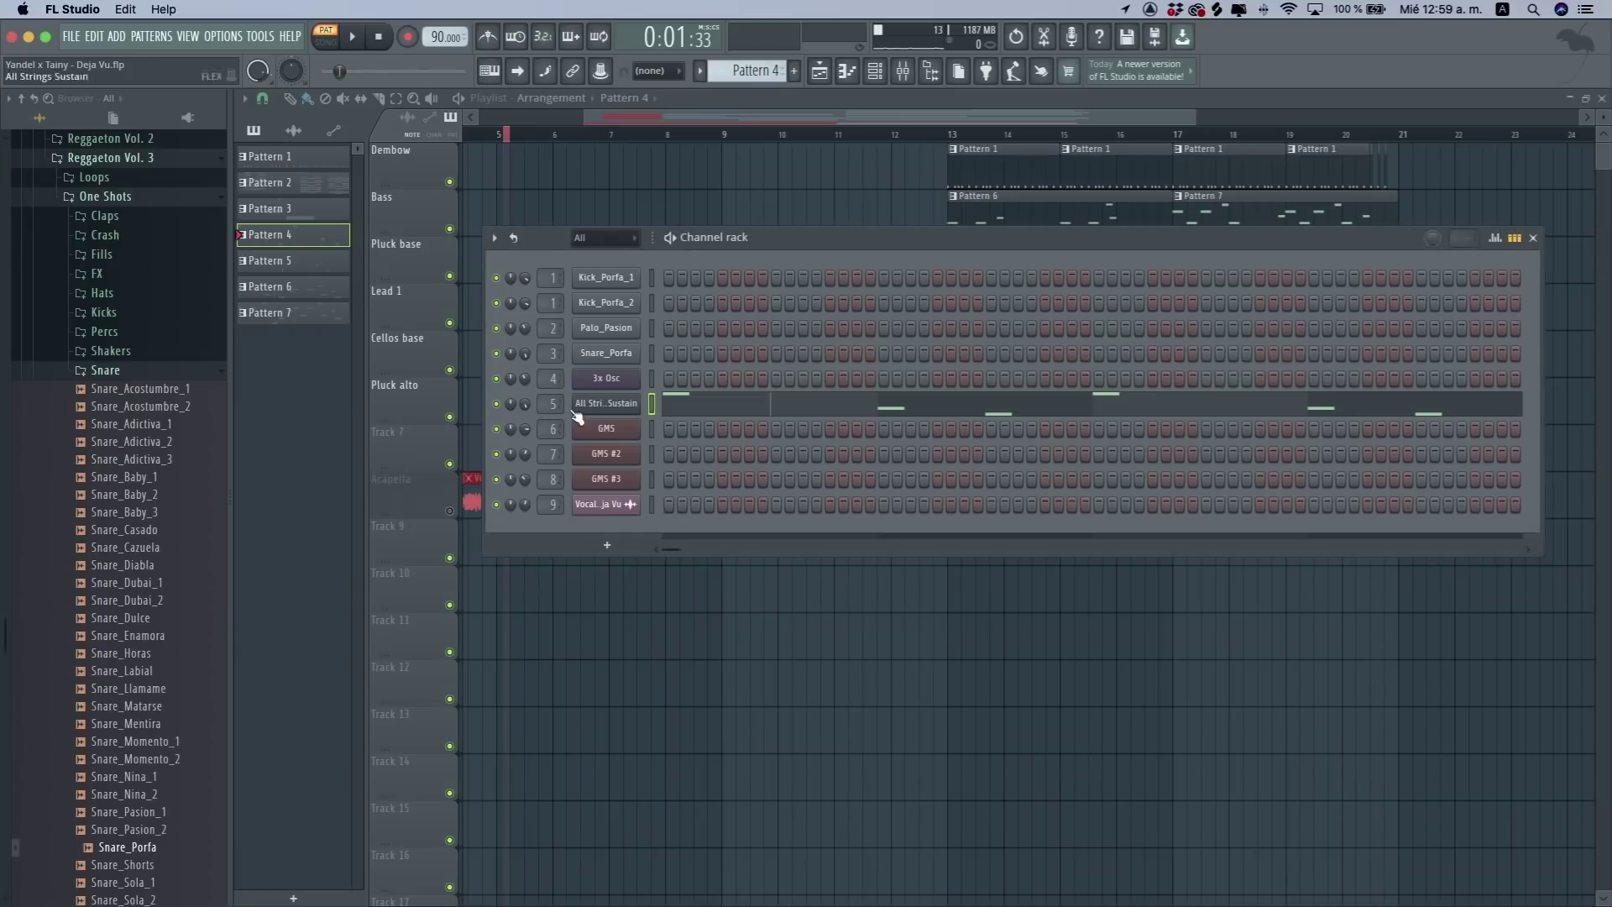
{"action": "left_click", "coordinate": [604, 401]}
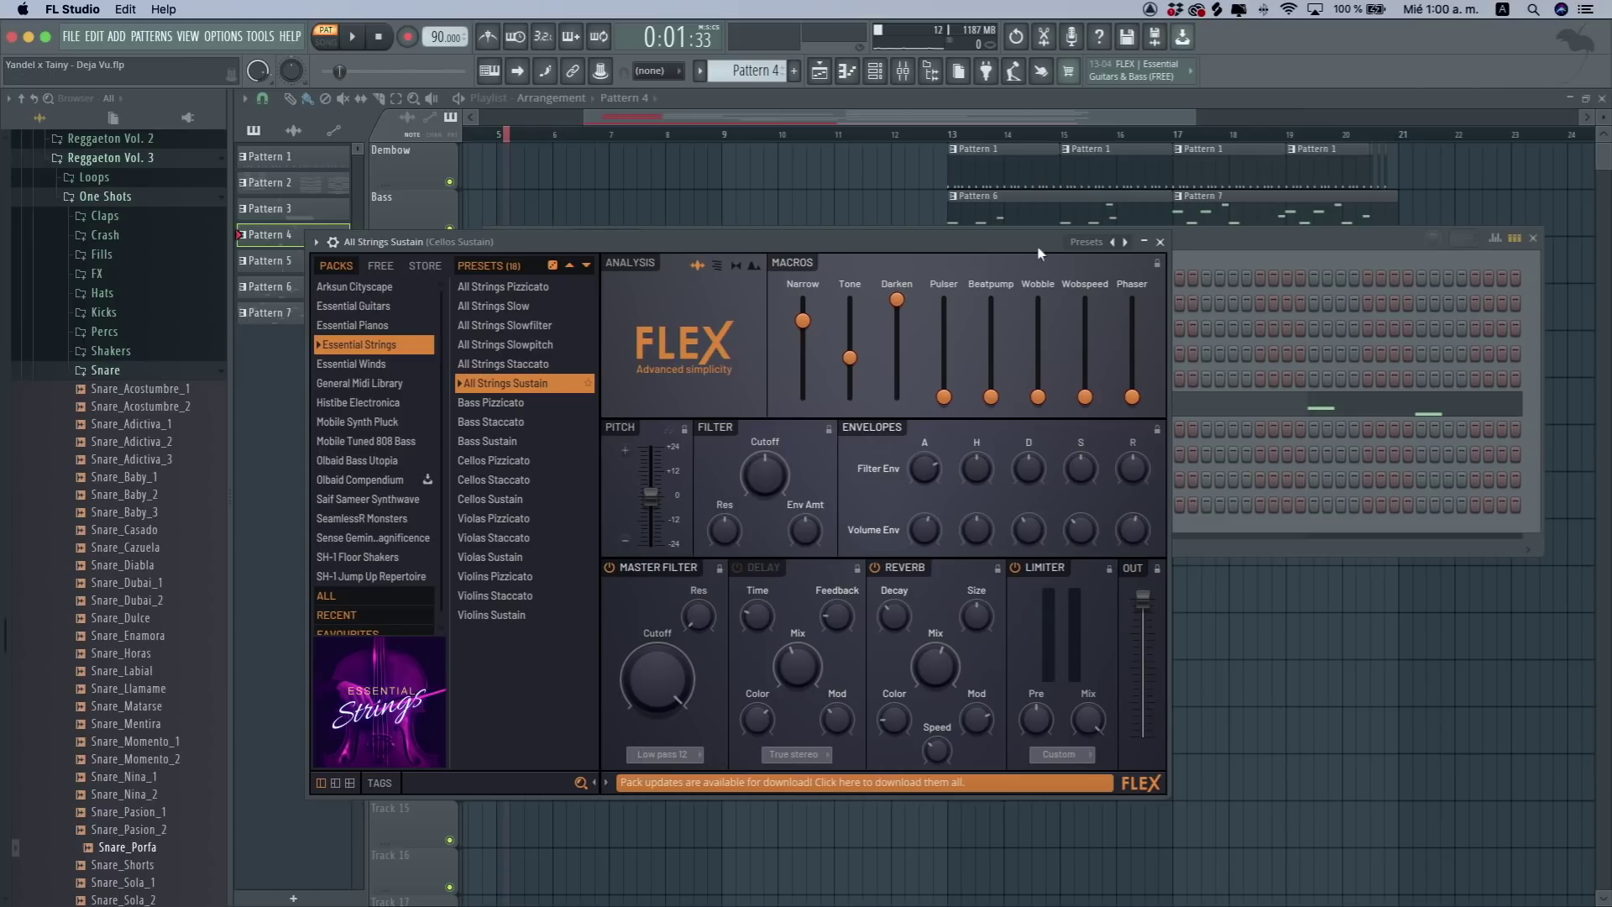
{"action": "left_click", "coordinate": [1161, 243]}
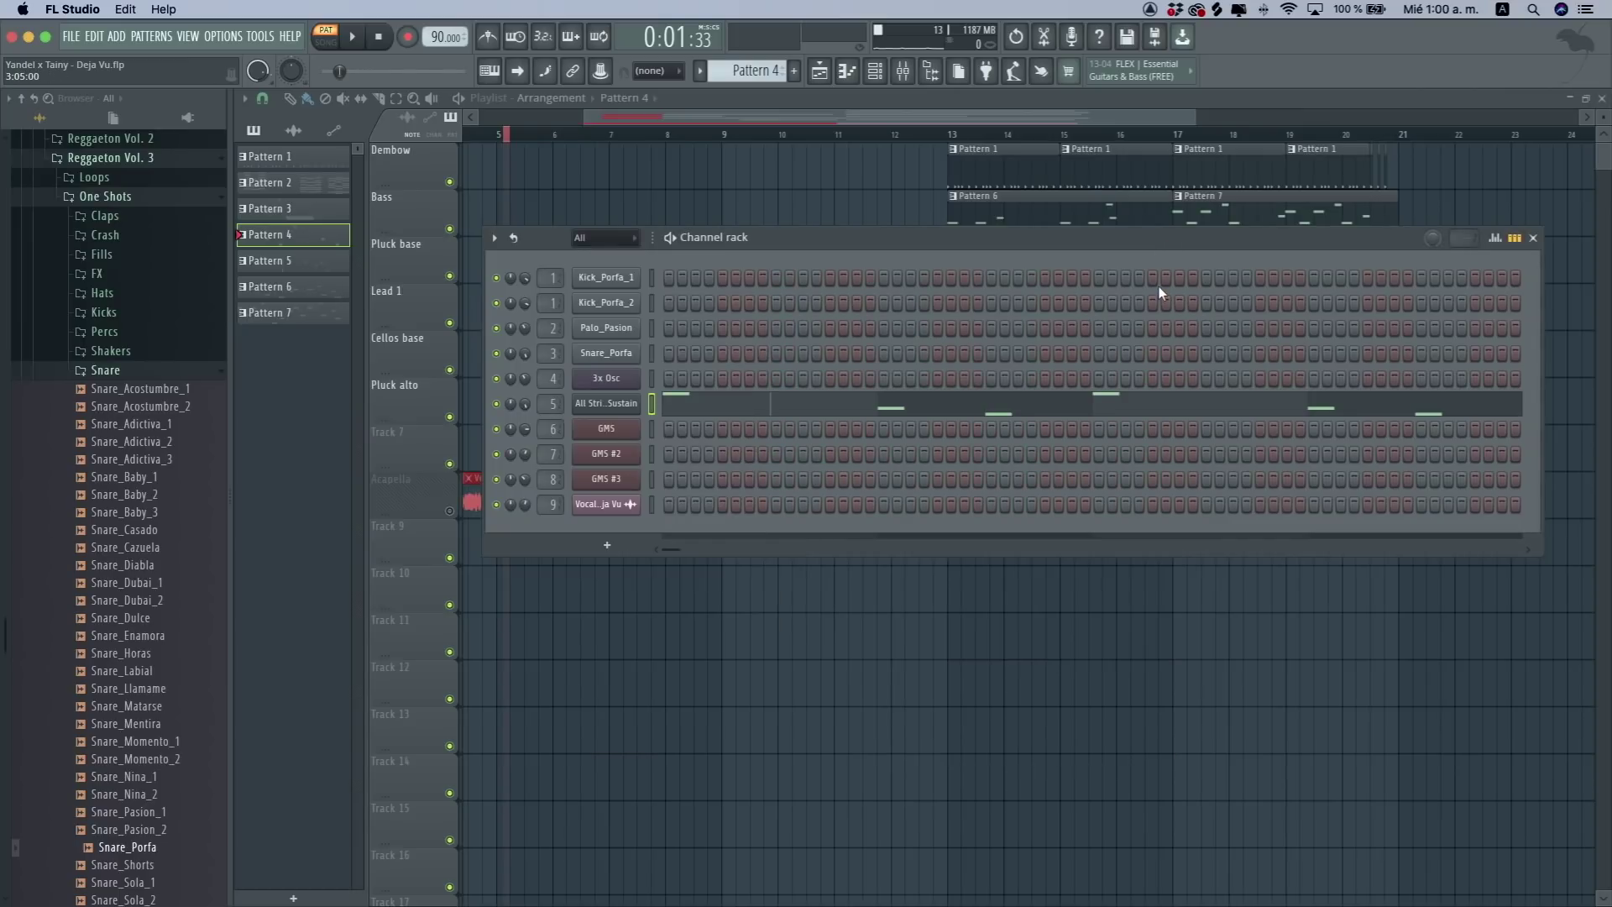
- Examine the Fruity parametric EQ 2 curve on the Cellos Sustain mixer track and play Pattern 4
{"action": "left_click", "coordinate": [905, 72]}
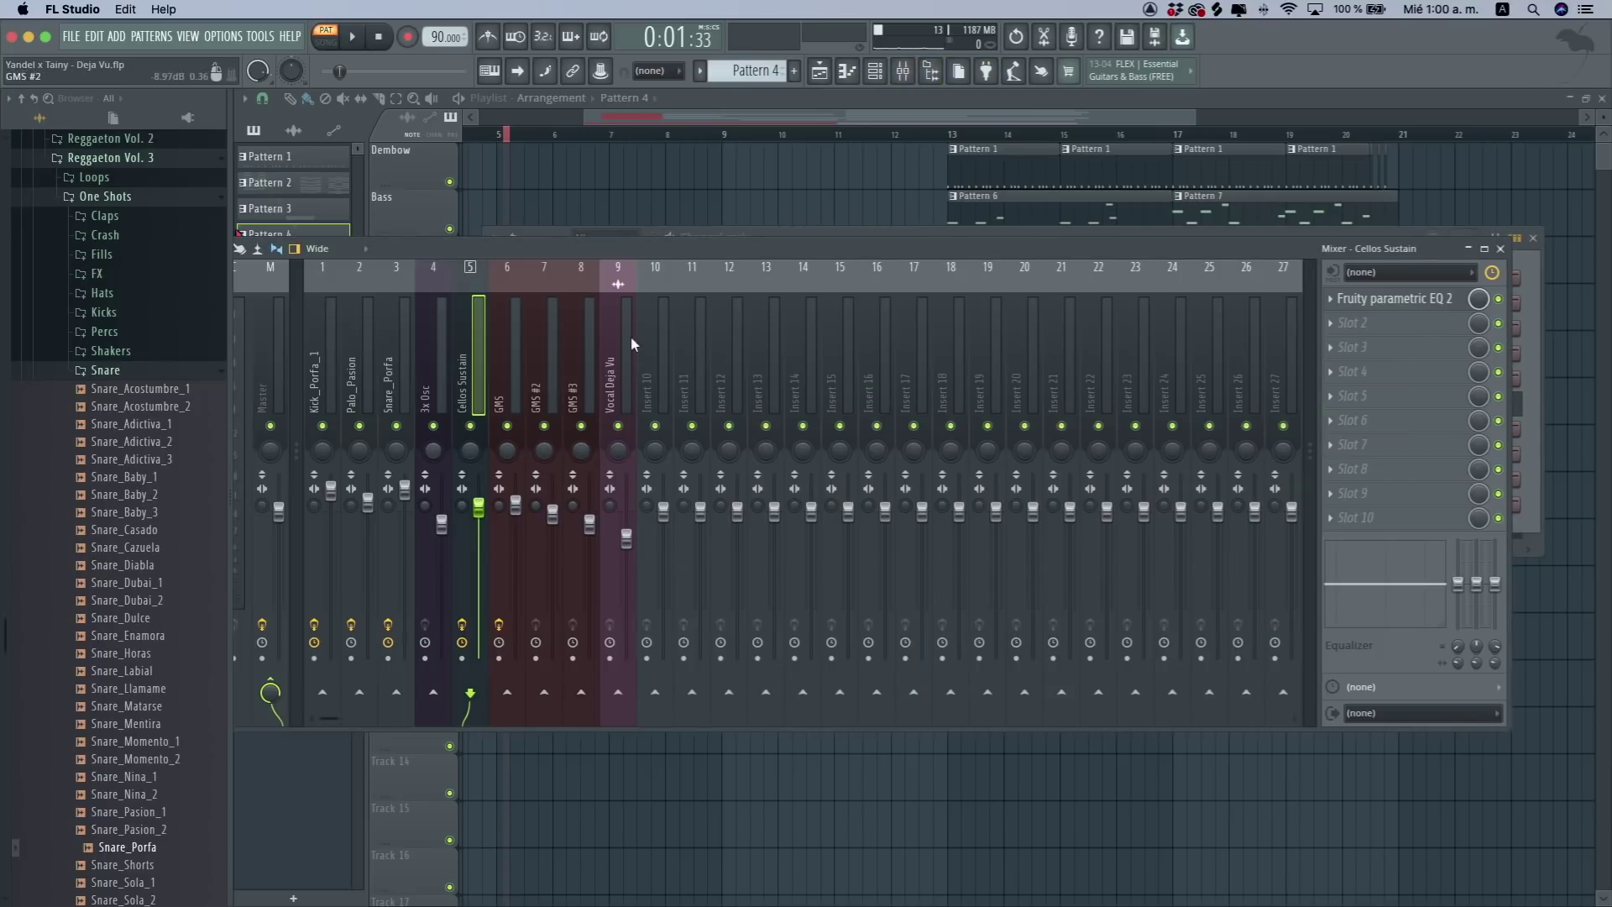
{"action": "left_click", "coordinate": [1438, 308]}
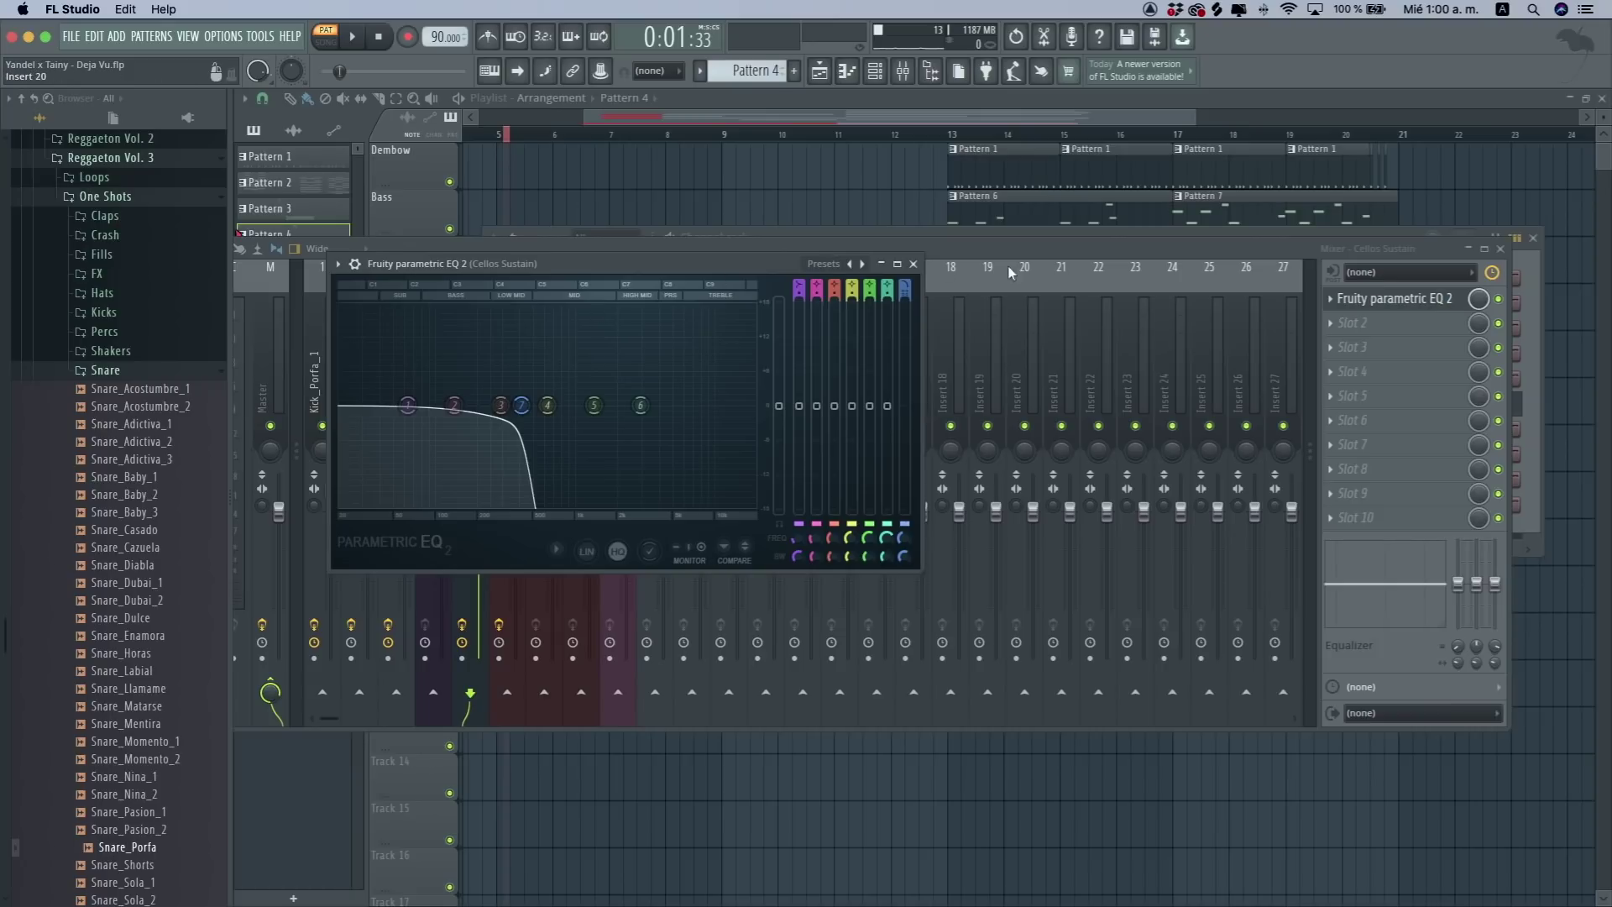
{"action": "left_click", "coordinate": [914, 265]}
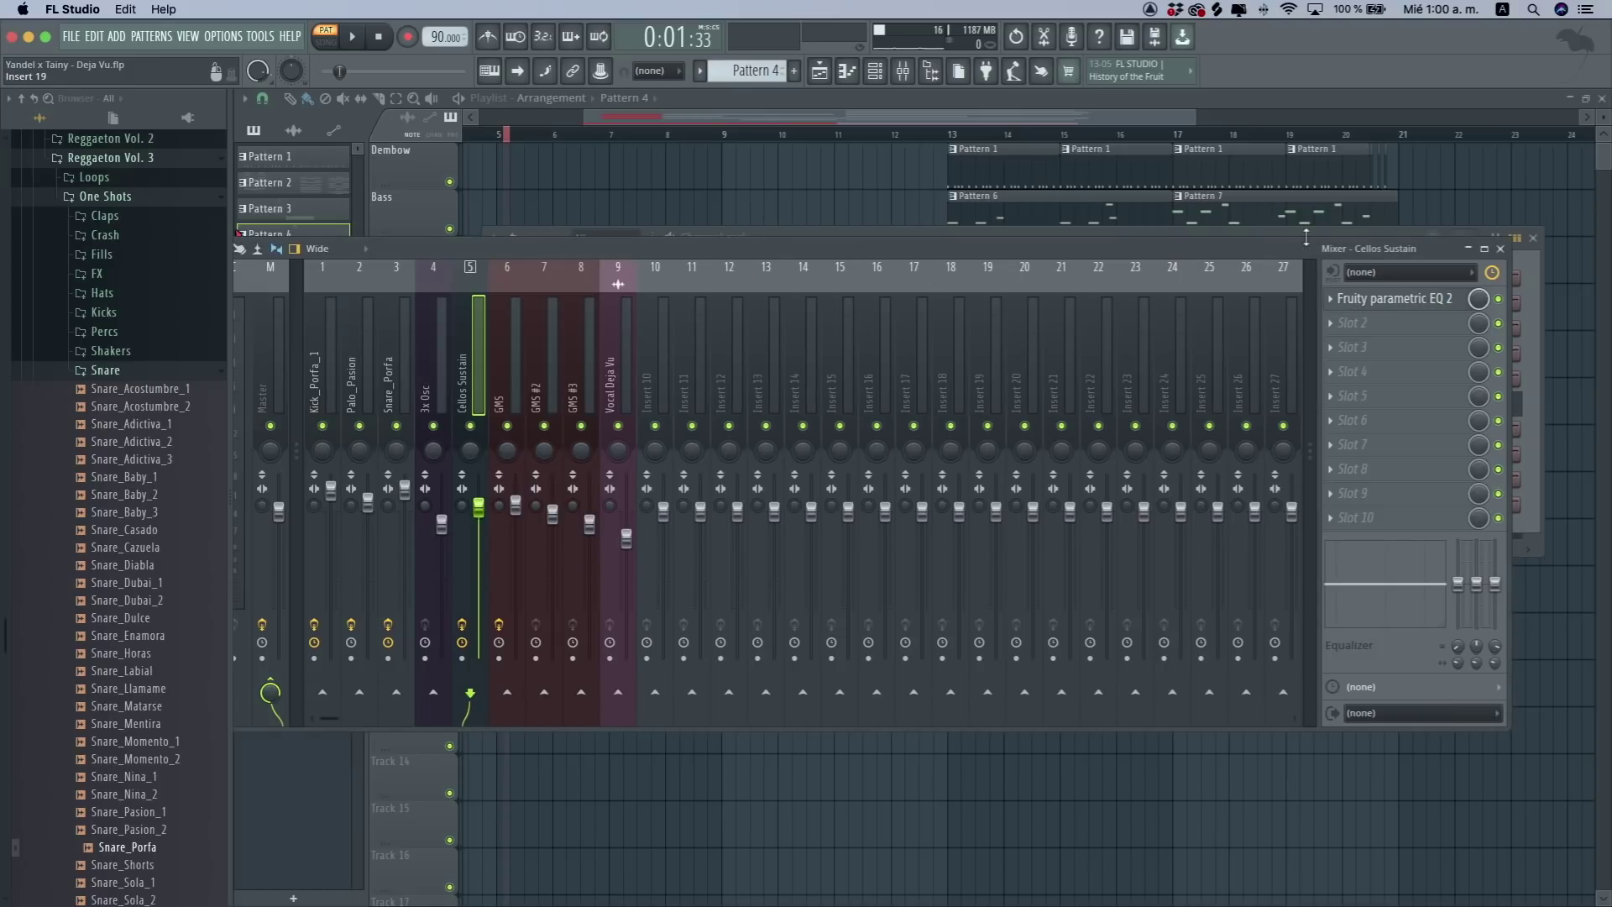
{"action": "left_click", "coordinate": [1502, 250]}
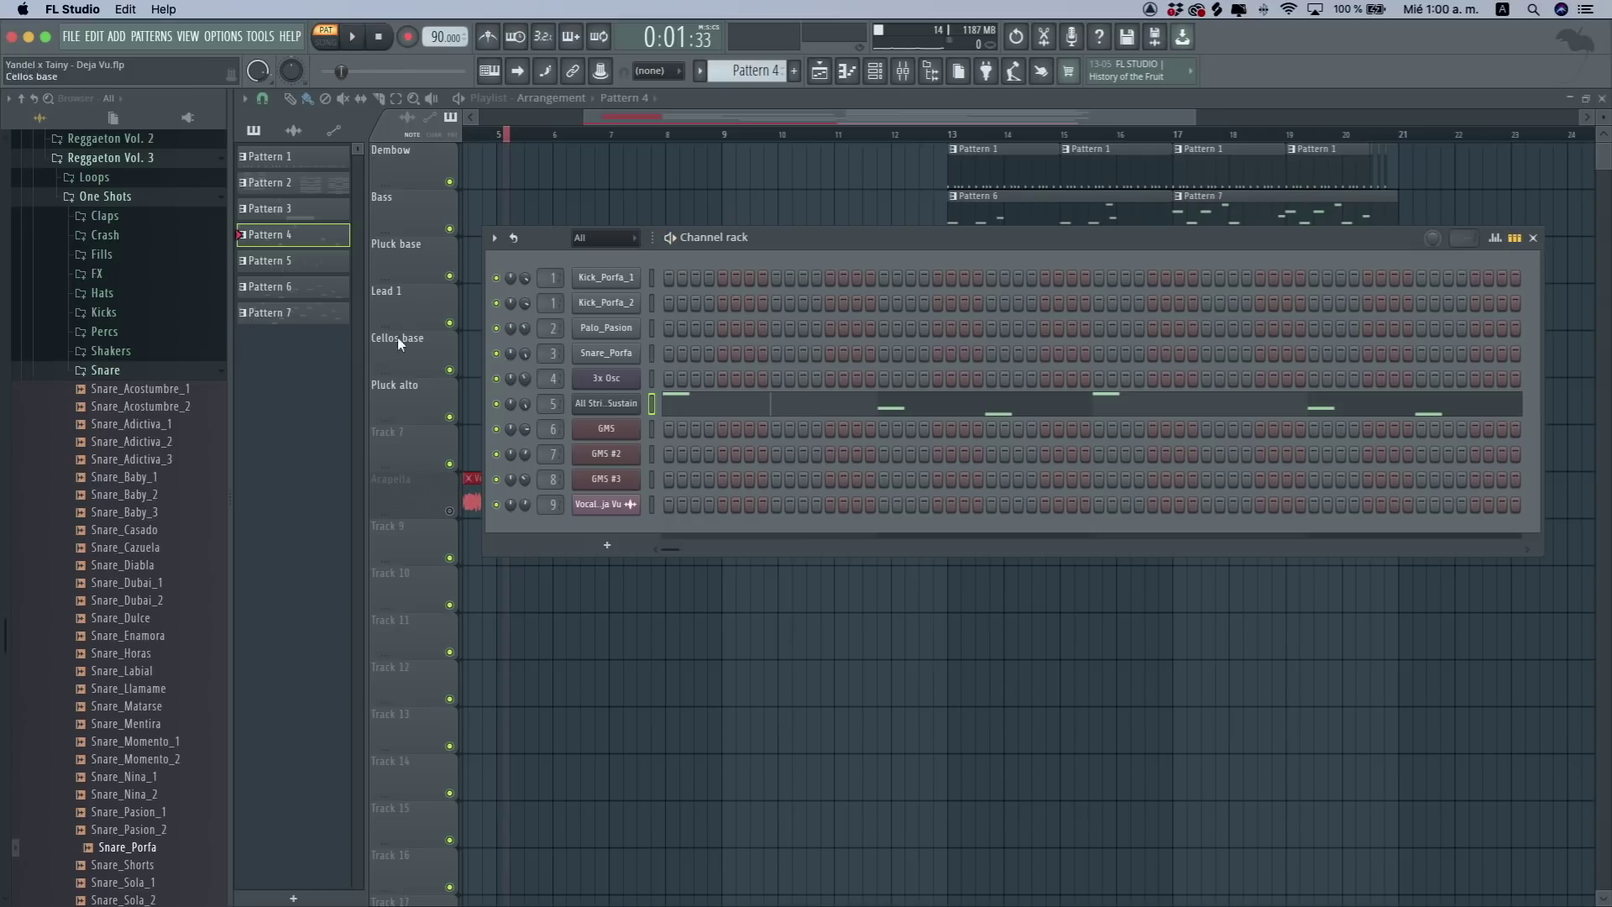
{"action": "key", "text": "space"}
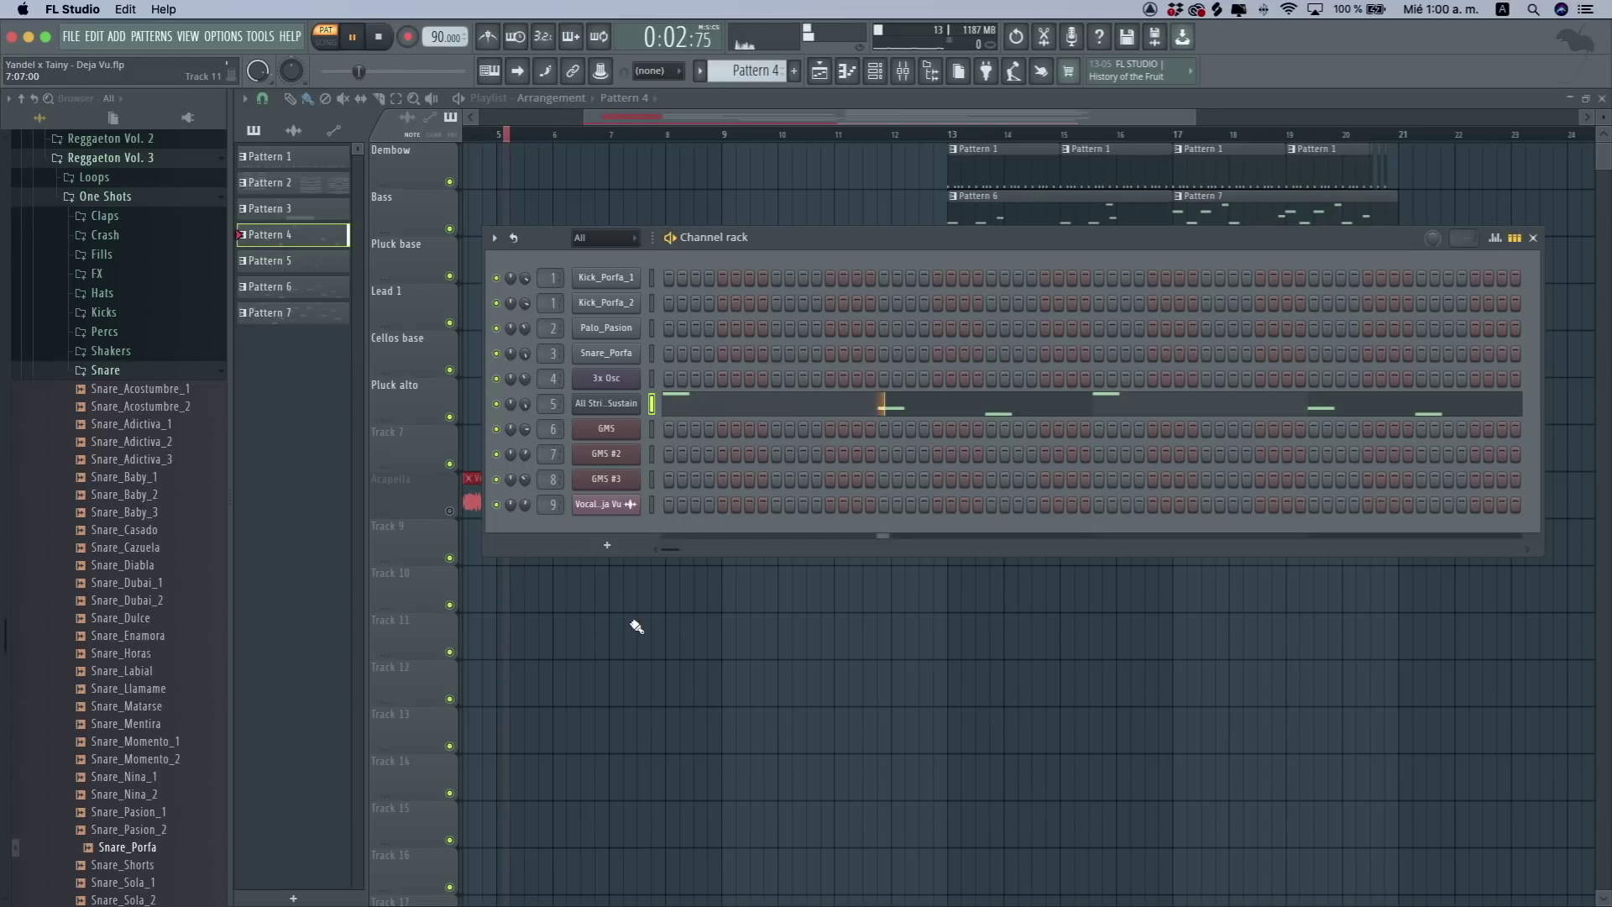
{"action": "key", "text": "space"}
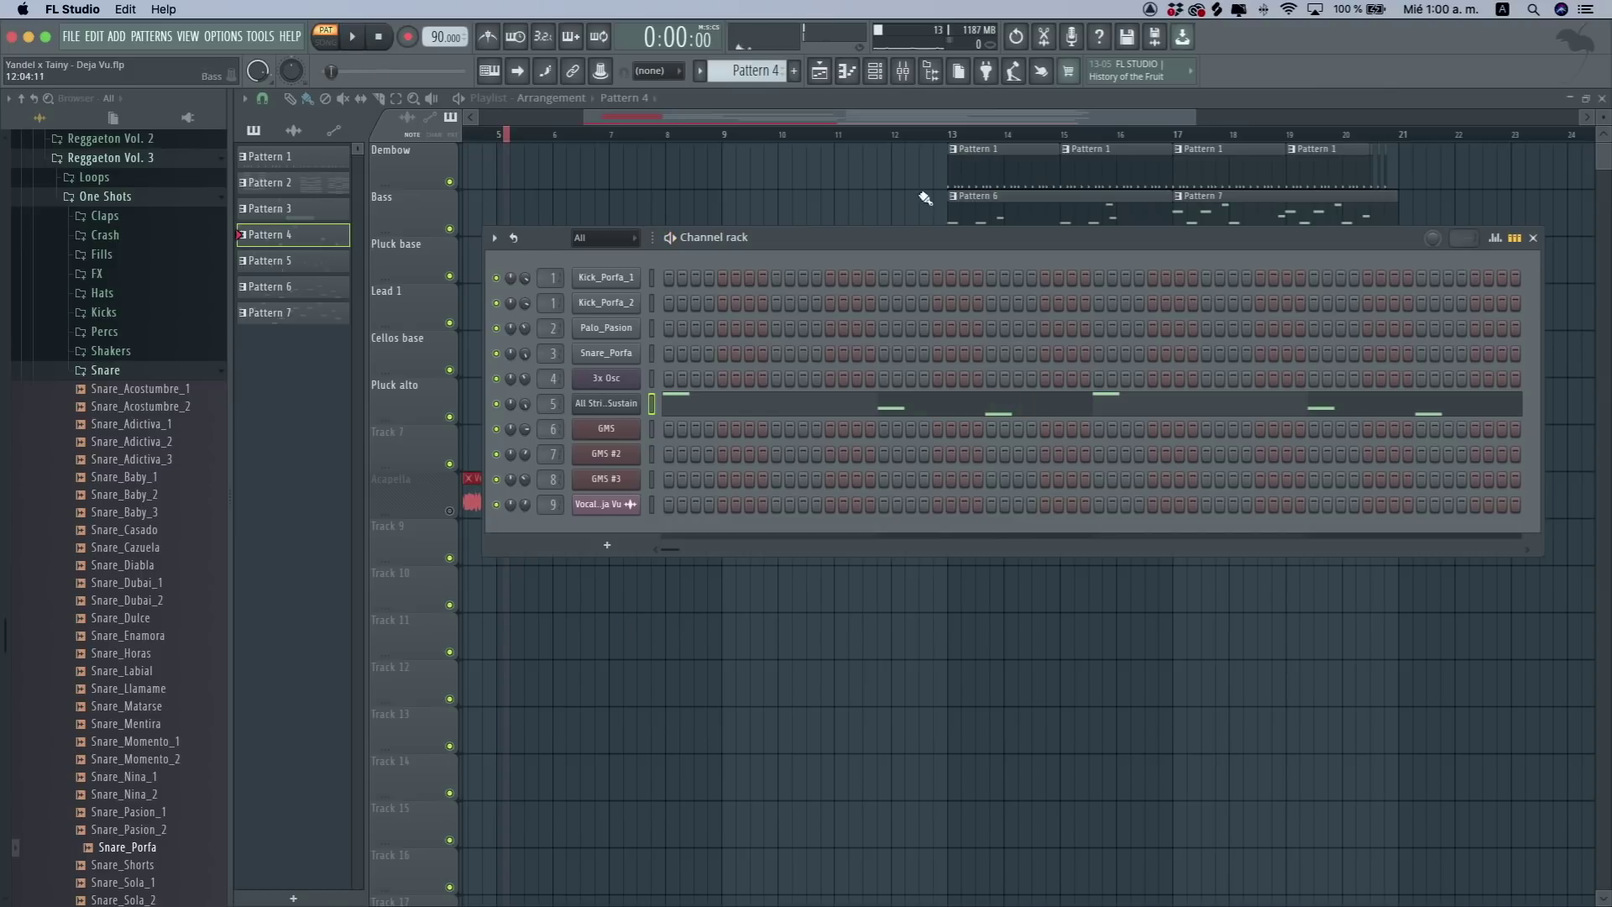
- Switch to song mode and play the arrangement from the start of the Pluck alto part in bar 9
{"action": "left_click", "coordinate": [938, 101]}
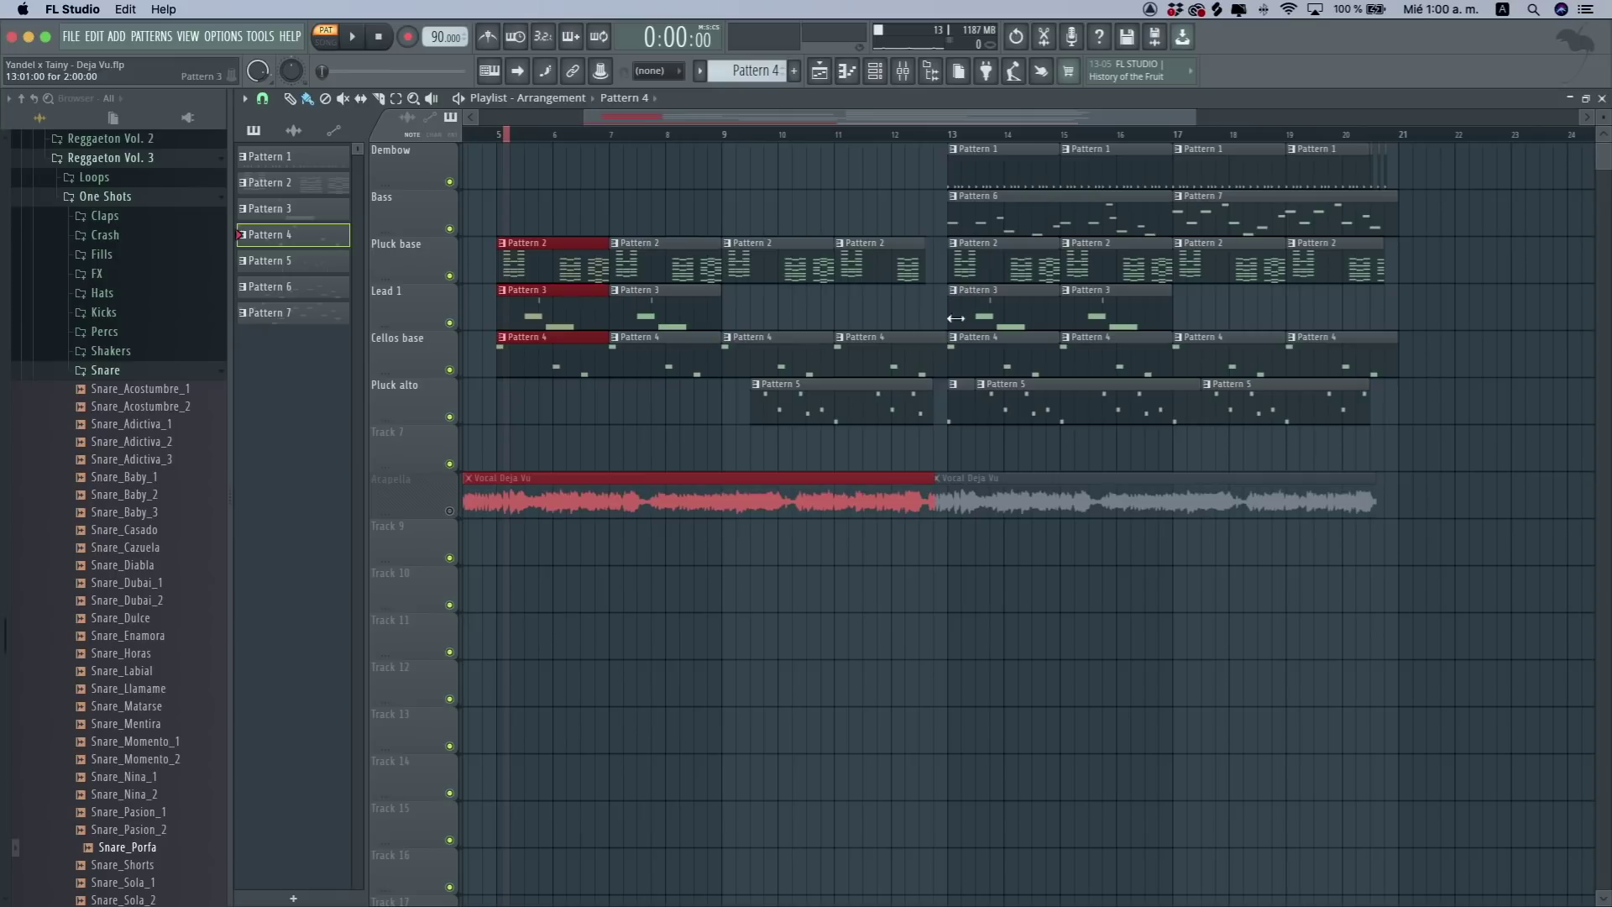
{"action": "key", "text": "l"}
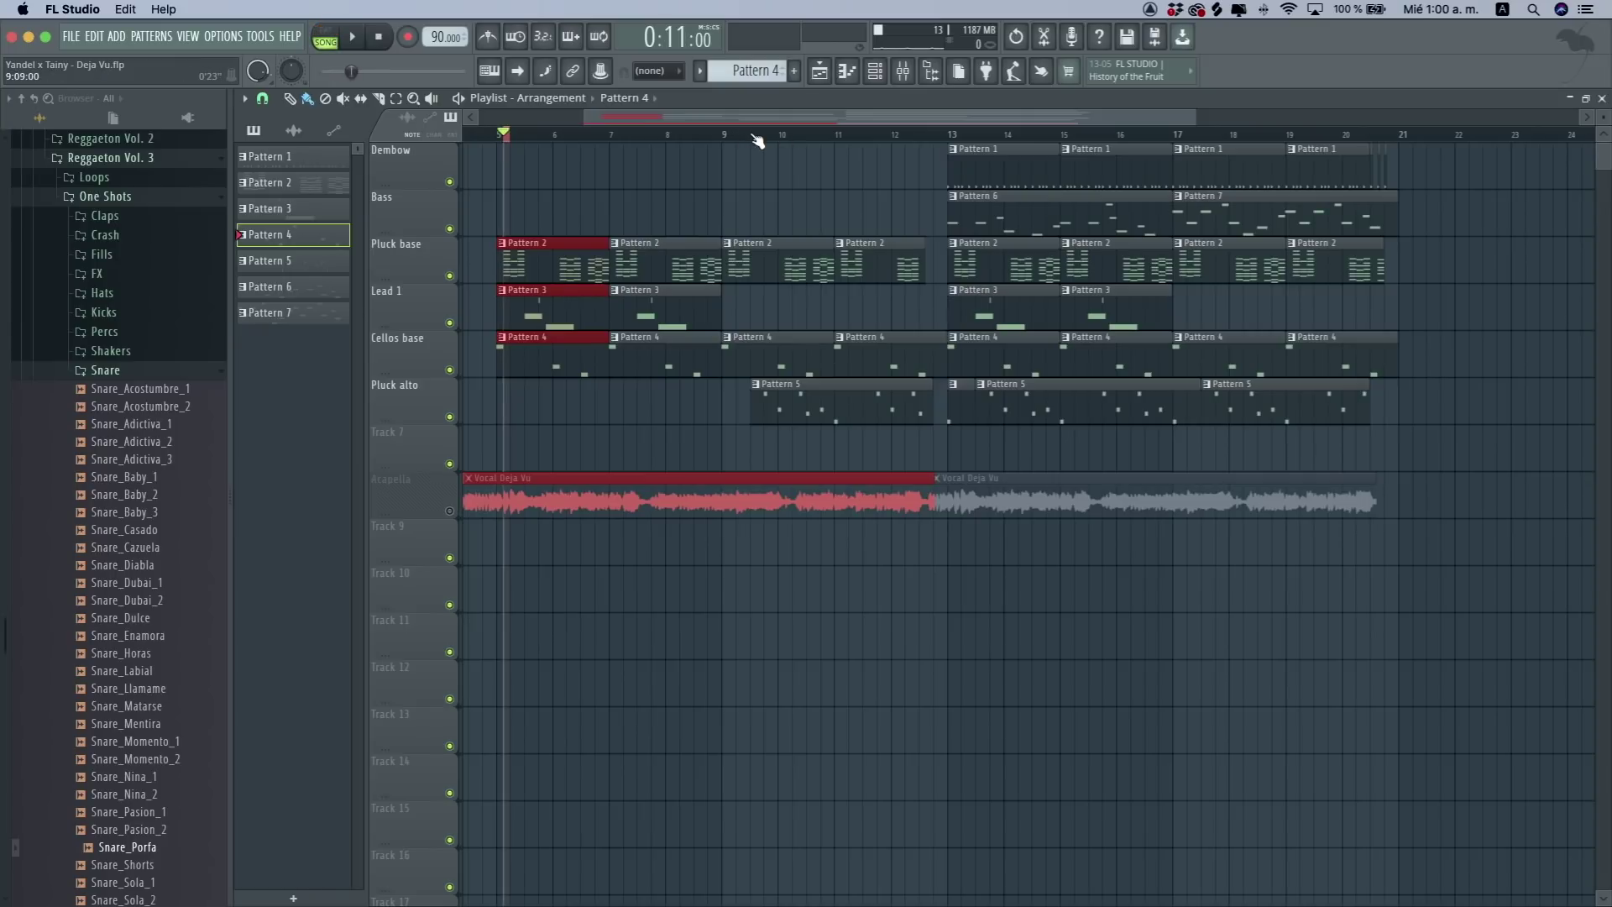
{"action": "left_click", "coordinate": [751, 134]}
{"action": "key", "text": "space"}
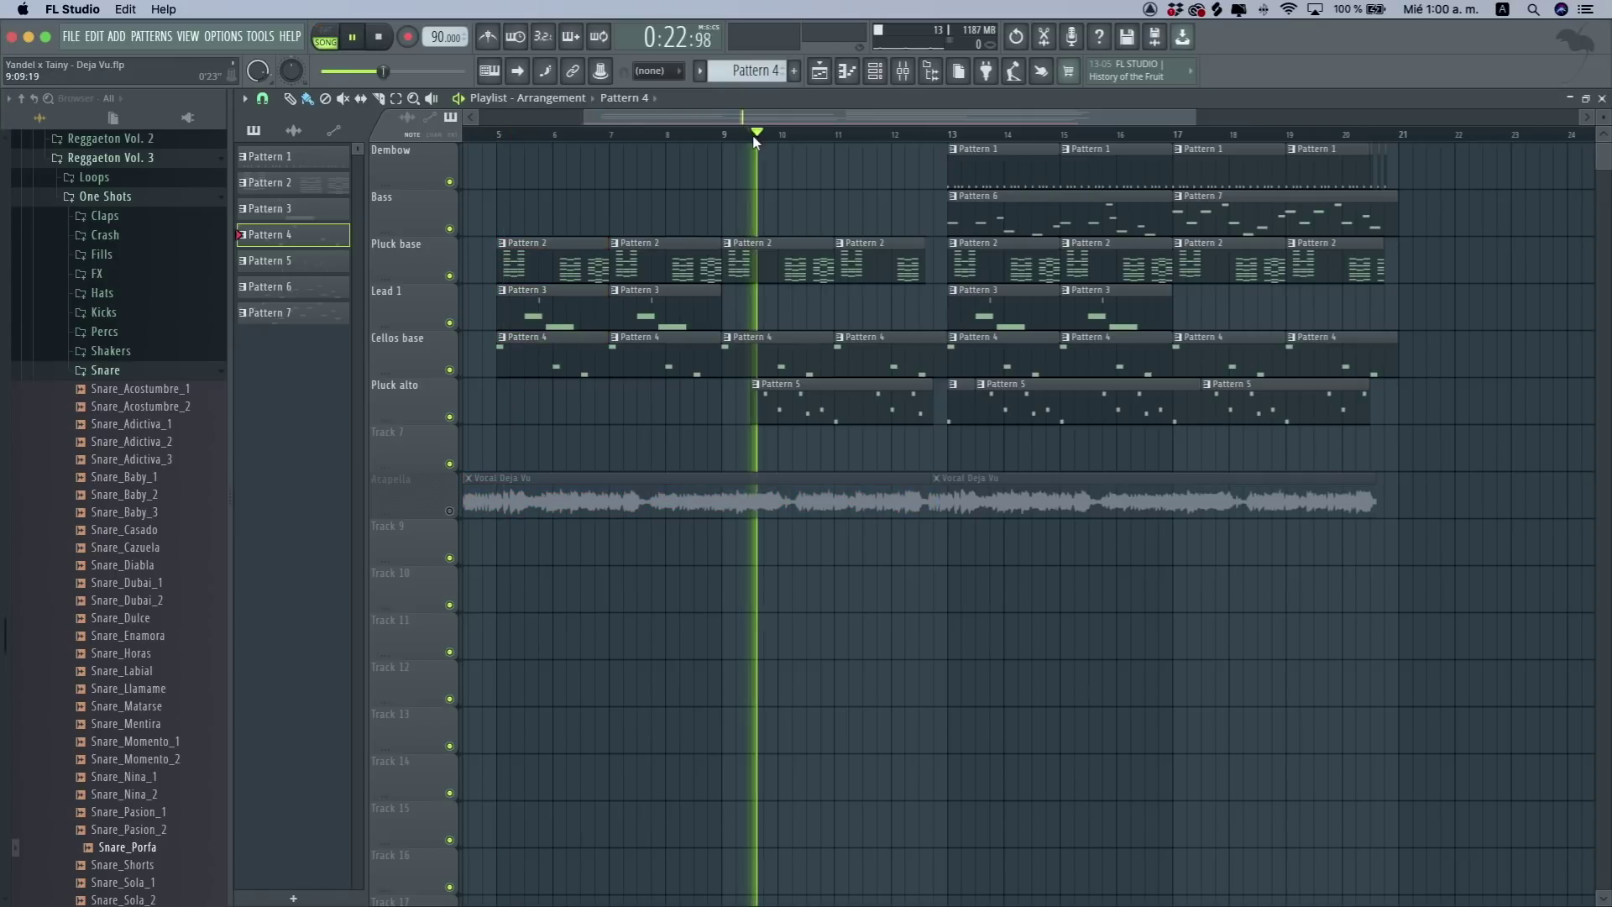
{"action": "key", "text": "F5"}
{"action": "key", "text": "space"}
- Open Pattern 5 from the Pluck alto track, play it in pattern mode, and examine the full GMS #3 melody
{"action": "left_click", "coordinate": [820, 72]}
{"action": "double_click", "coordinate": [810, 407]}
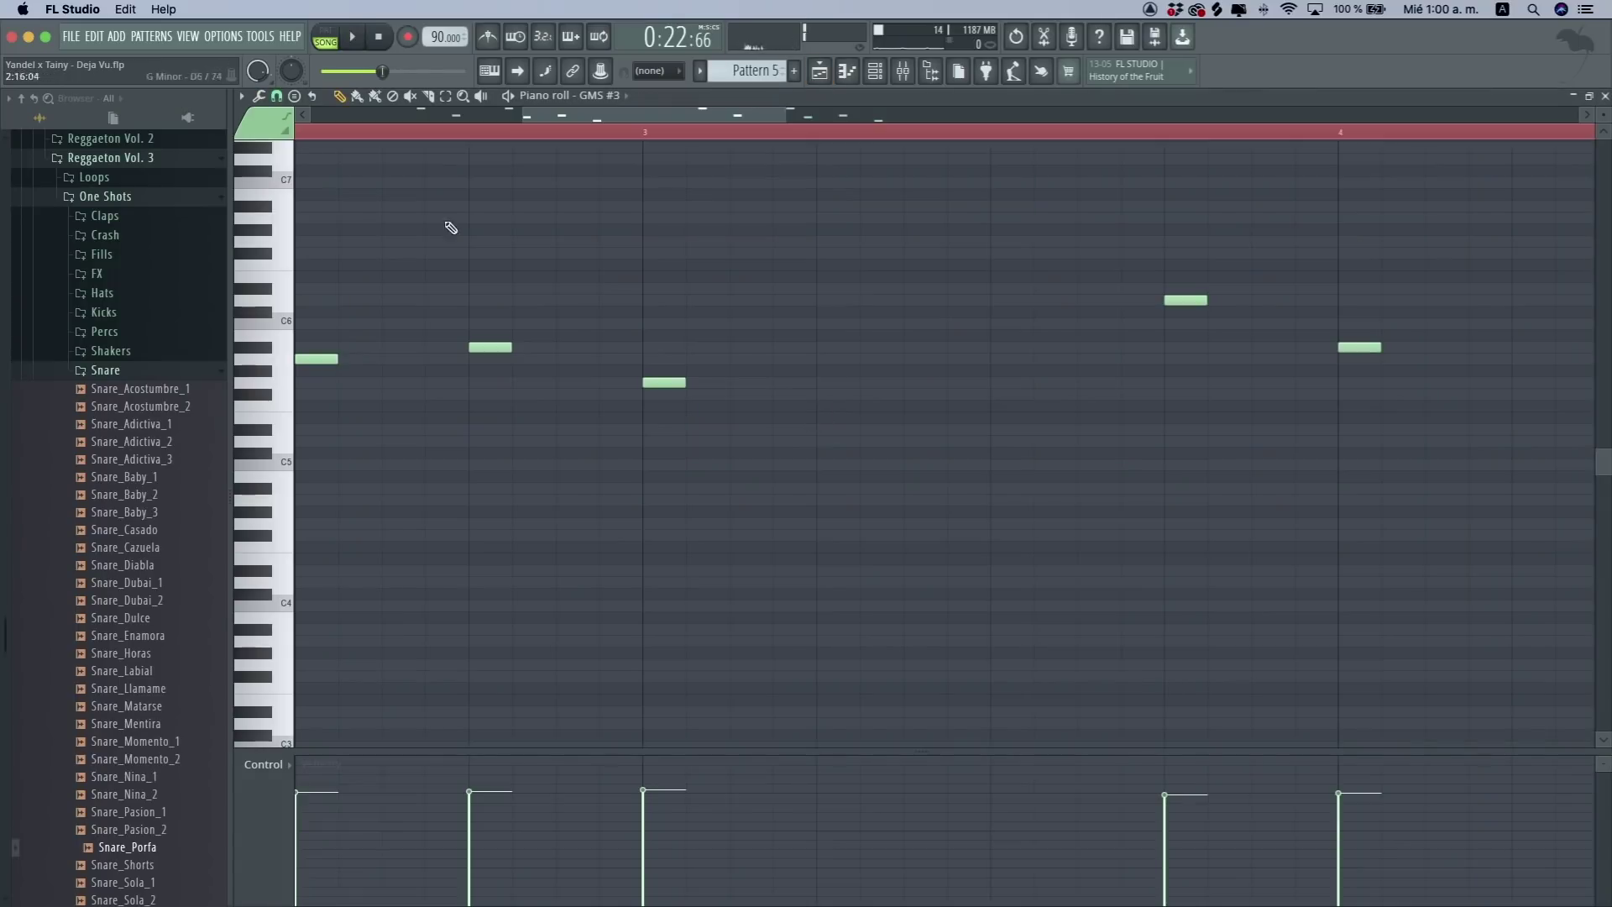
{"action": "left_click", "coordinate": [315, 37]}
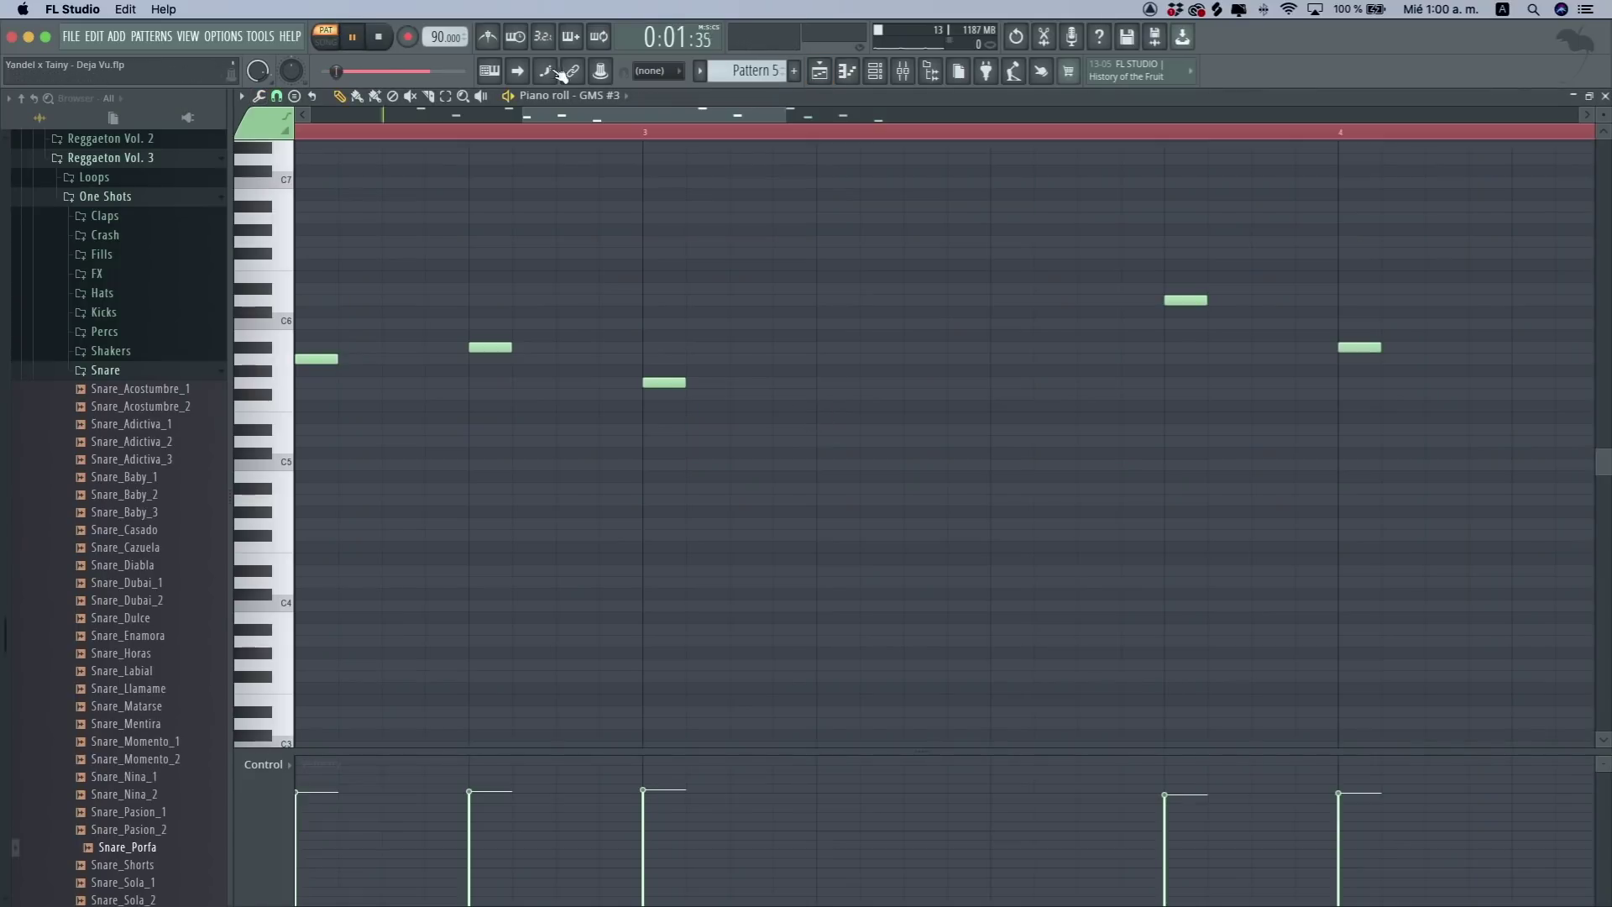
{"action": "left_click_drag", "start_coordinate": [523, 115], "coordinate": [311, 115]}
{"action": "left_click_drag", "start_coordinate": [786, 115], "coordinate": [1370, 111]}
{"action": "key", "text": "space"}
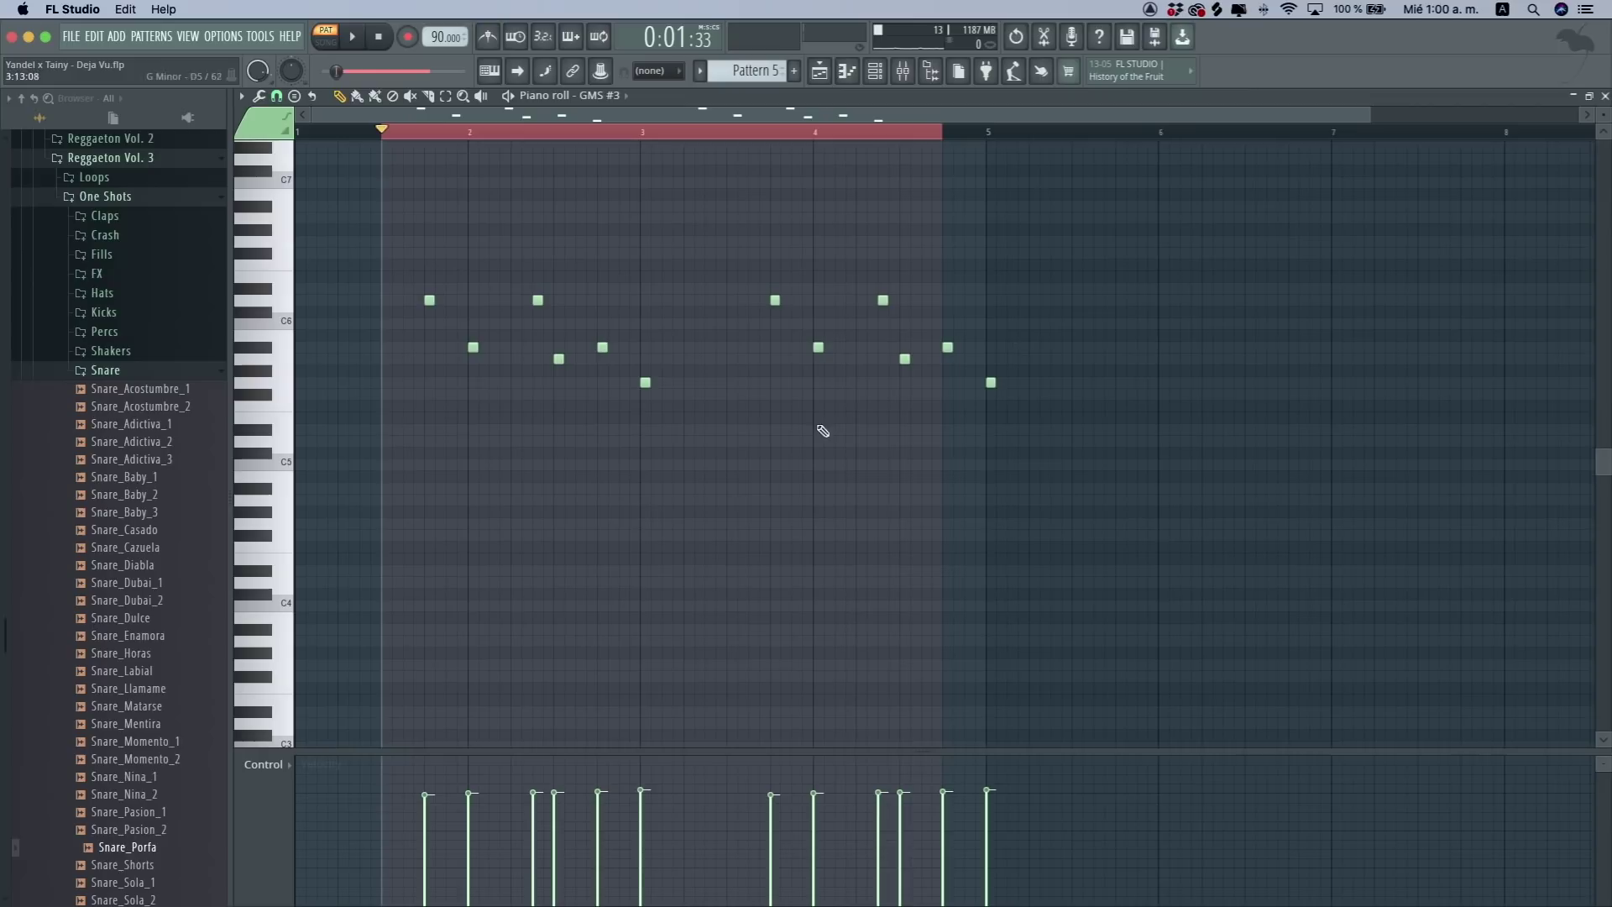
{"action": "left_click", "coordinate": [1605, 98]}
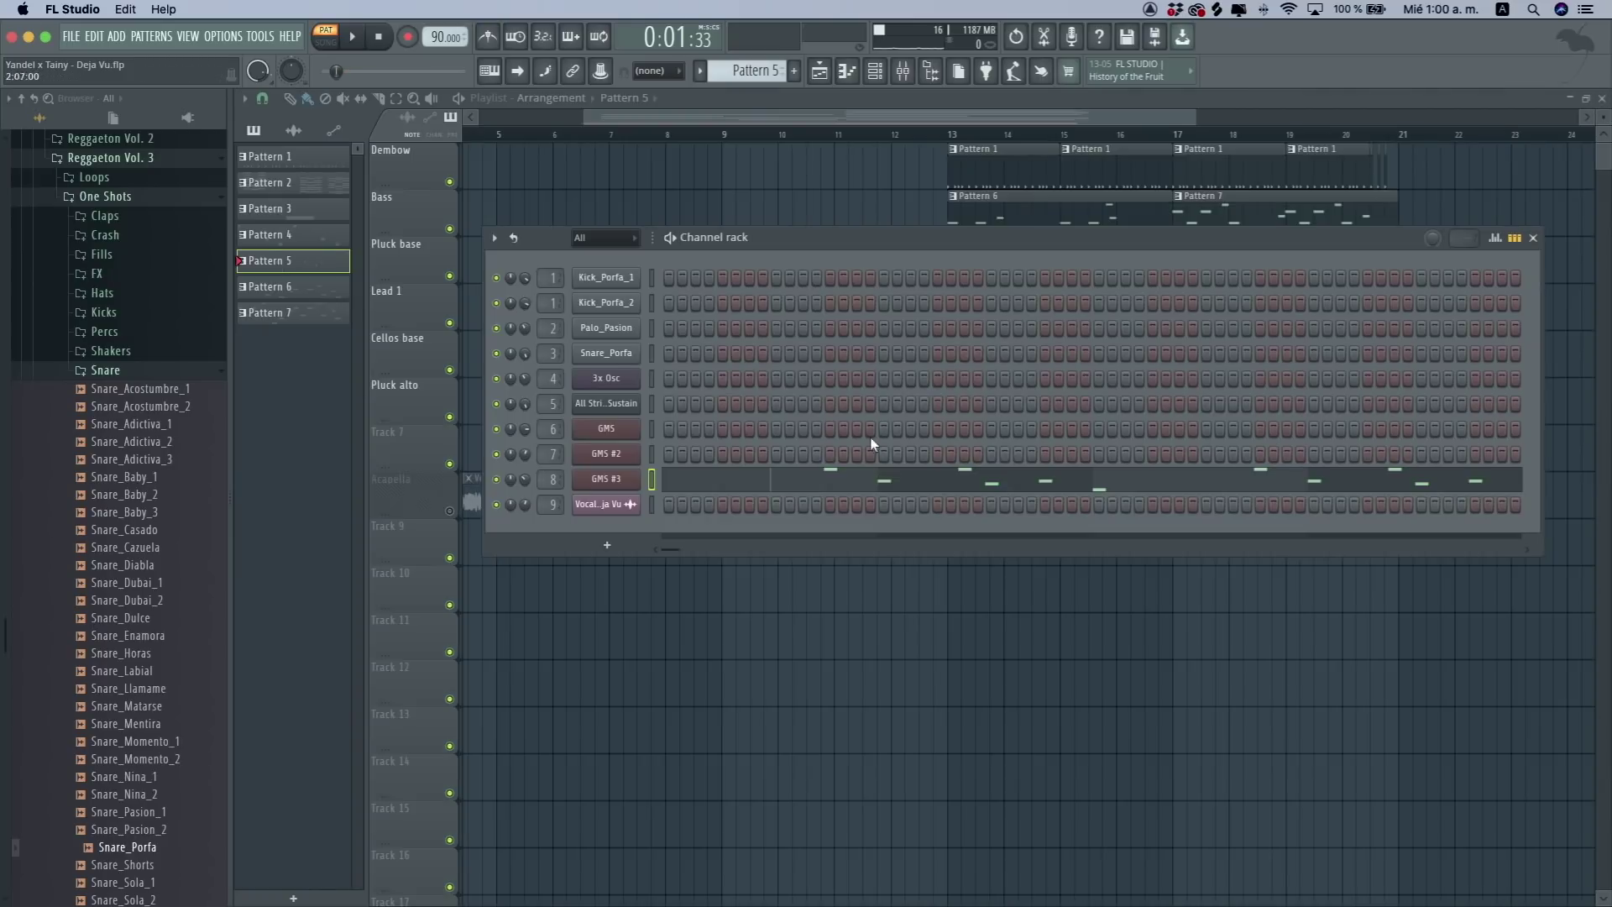
- Compare the synth settings of the GMS #3 channel with those of the GMS #2 channel
{"action": "left_click", "coordinate": [605, 478]}
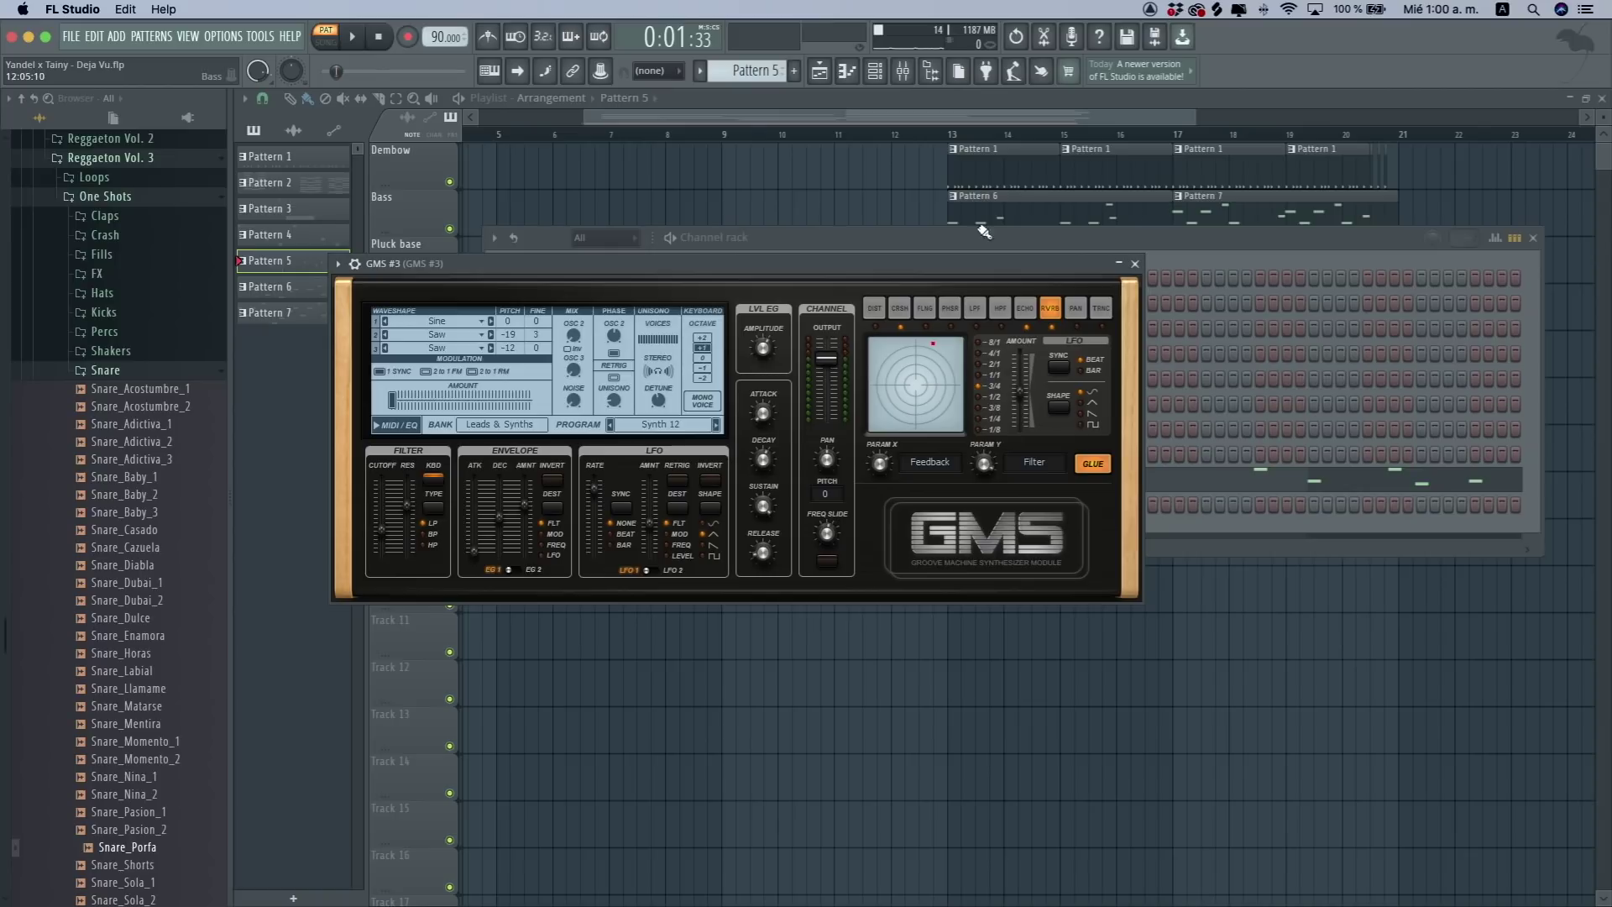
{"action": "left_click", "coordinate": [1135, 263]}
{"action": "left_click", "coordinate": [622, 455]}
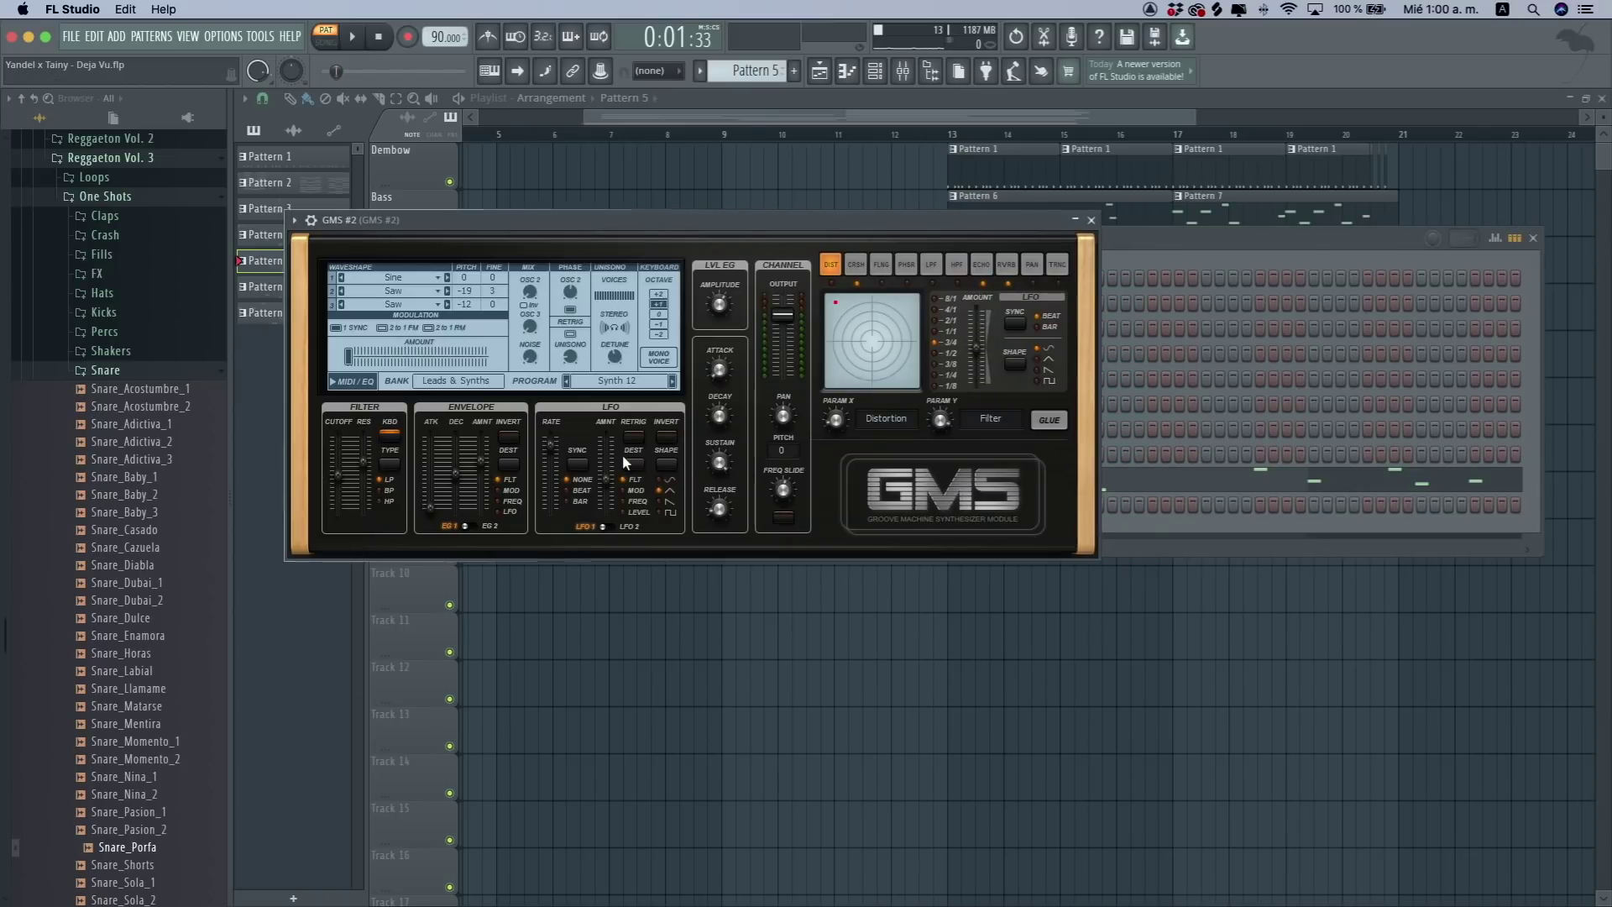
{"action": "left_click", "coordinate": [1091, 220]}
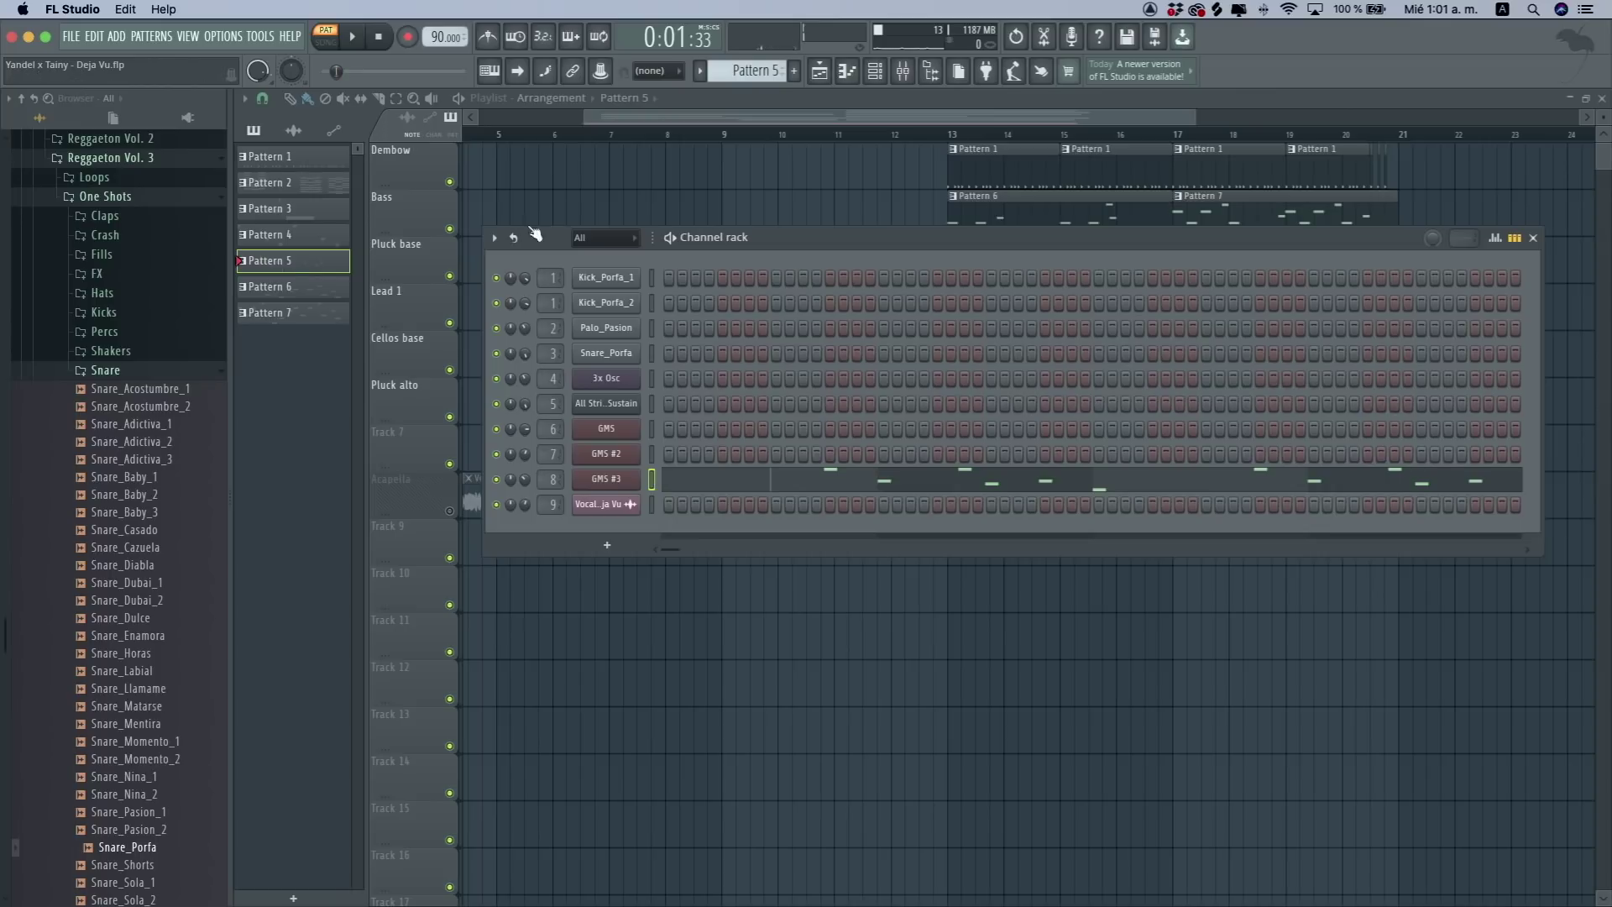
- Check the effect slots of the GMS #3 mixer track and close the mixer
{"action": "left_click", "coordinate": [904, 73]}
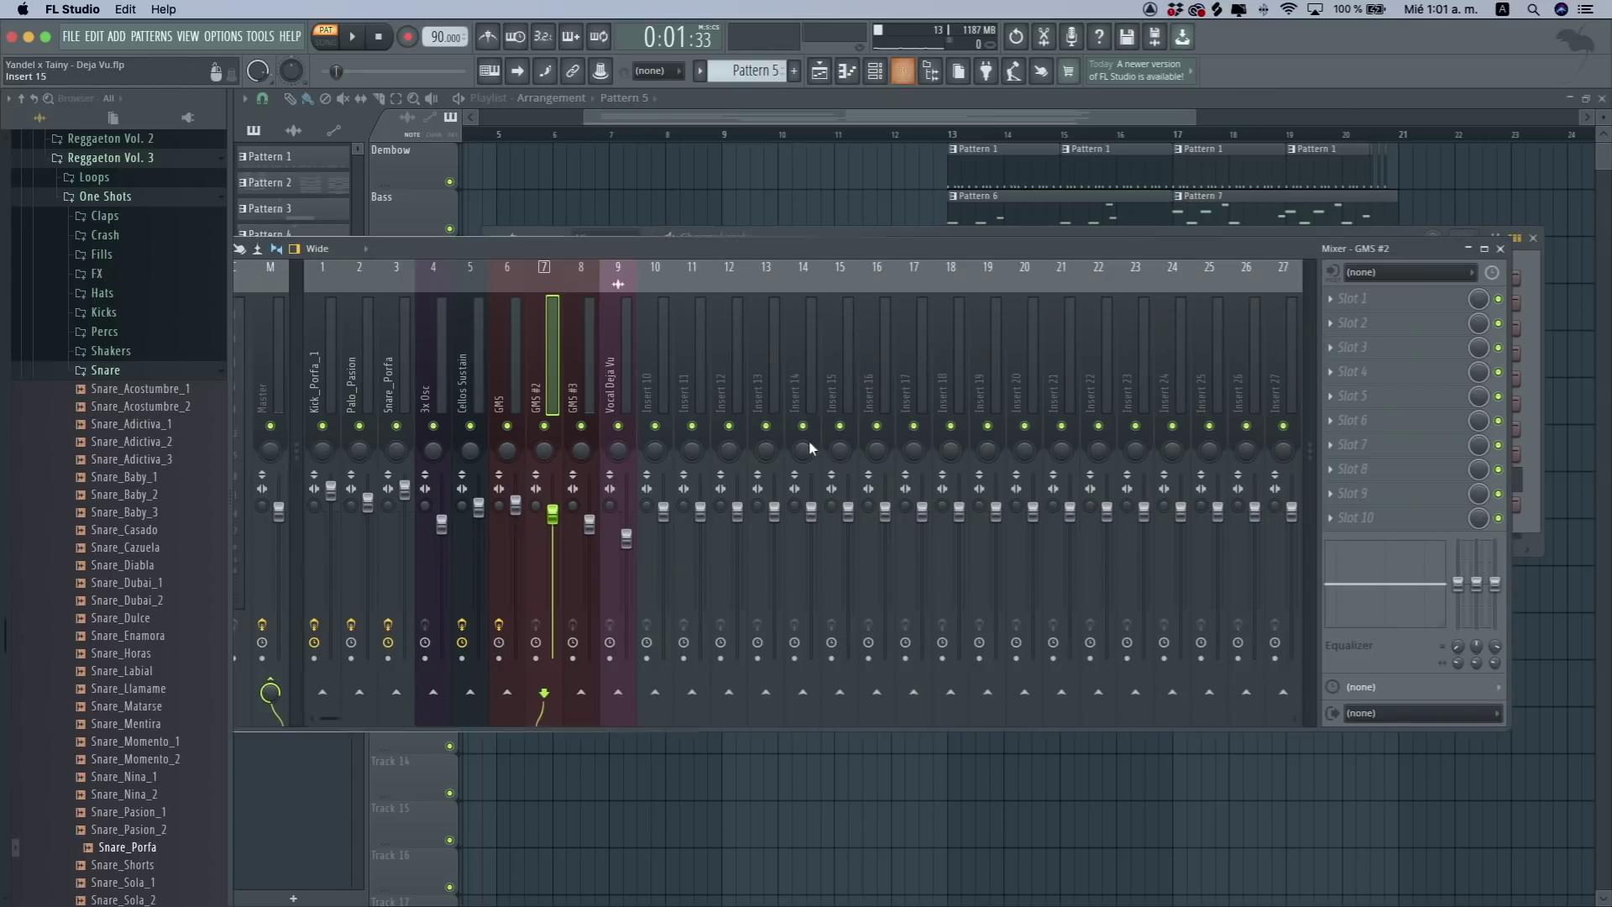
{"action": "left_click", "coordinate": [571, 370]}
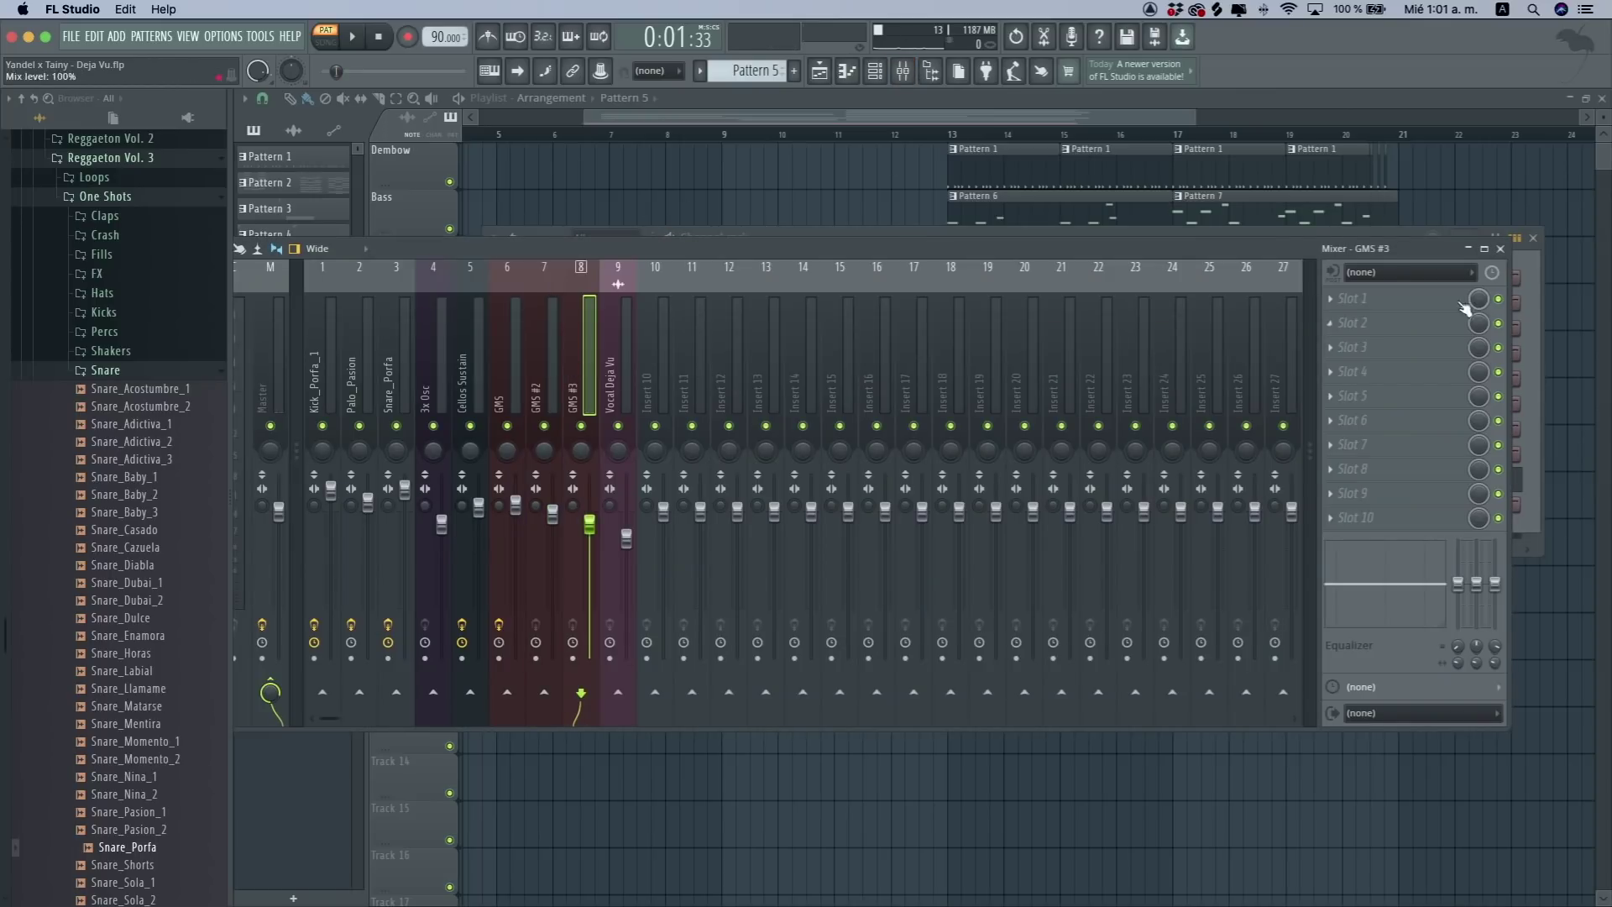
{"action": "left_click", "coordinate": [1502, 250]}
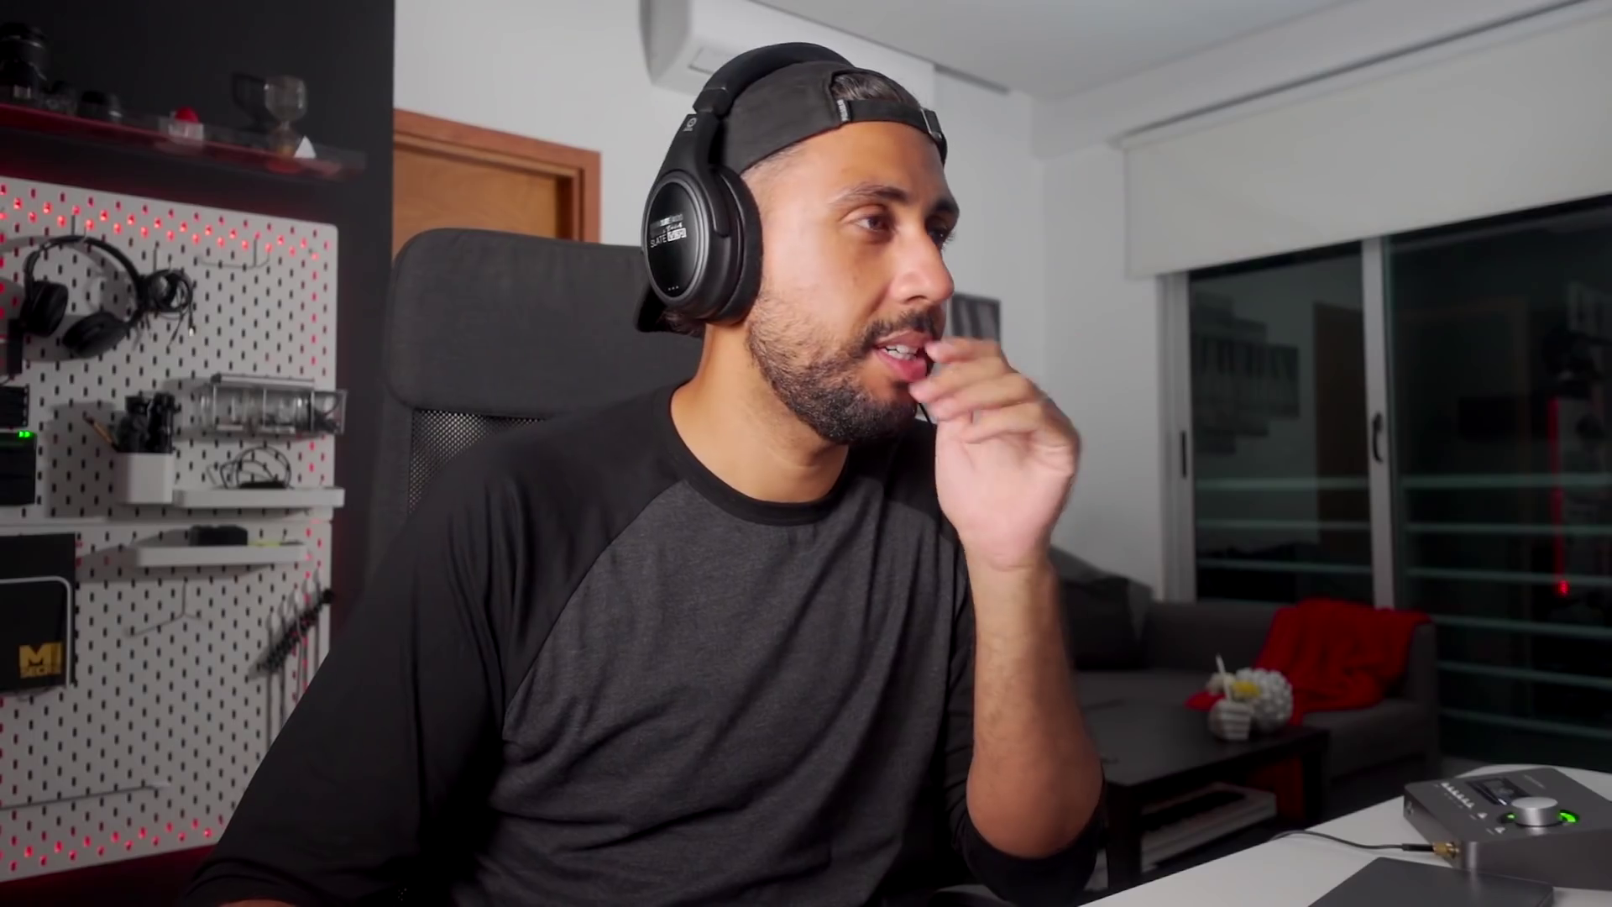